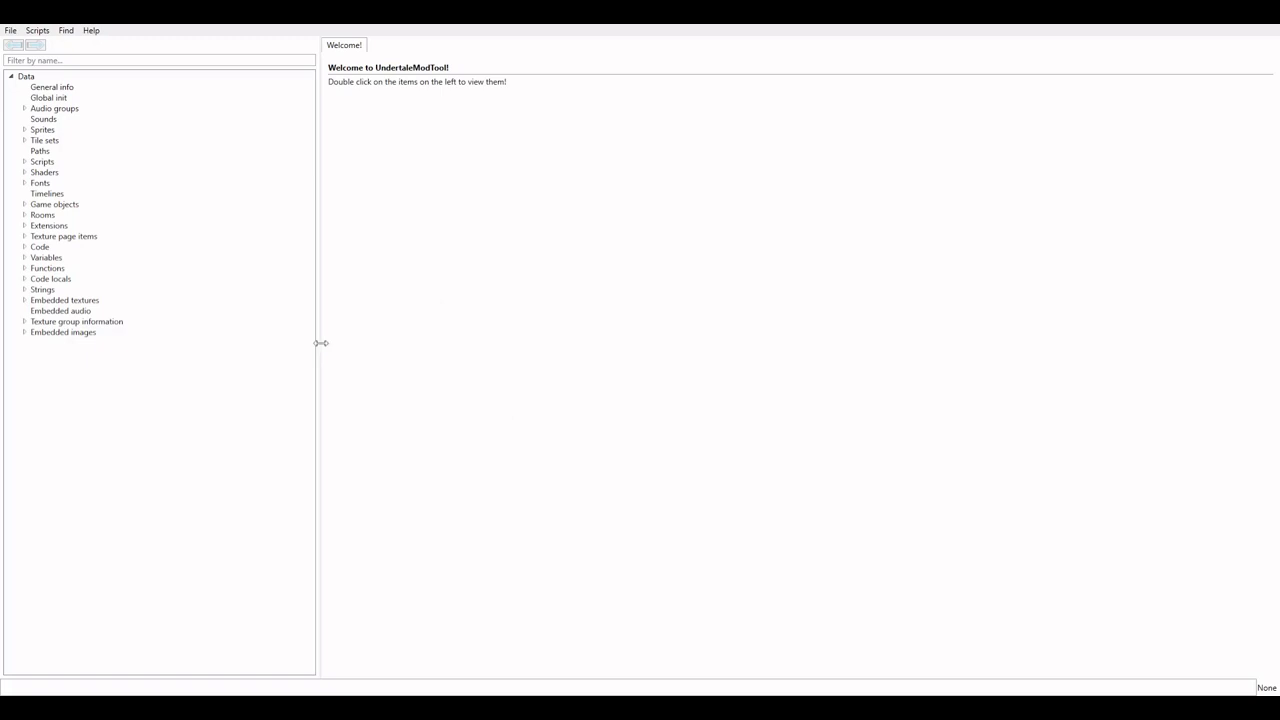
Filter the resource tree for "entra" and open the entrance_1 room
click(24, 215)
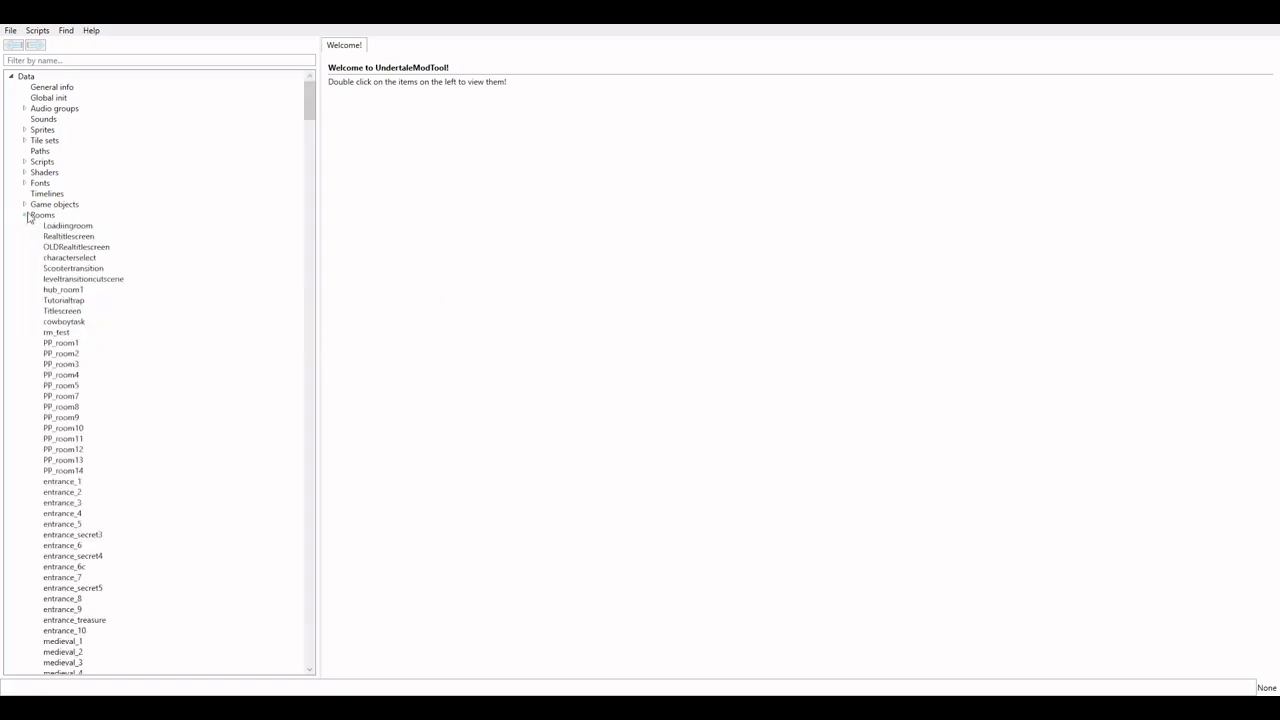
click(94, 60)
text(entra)
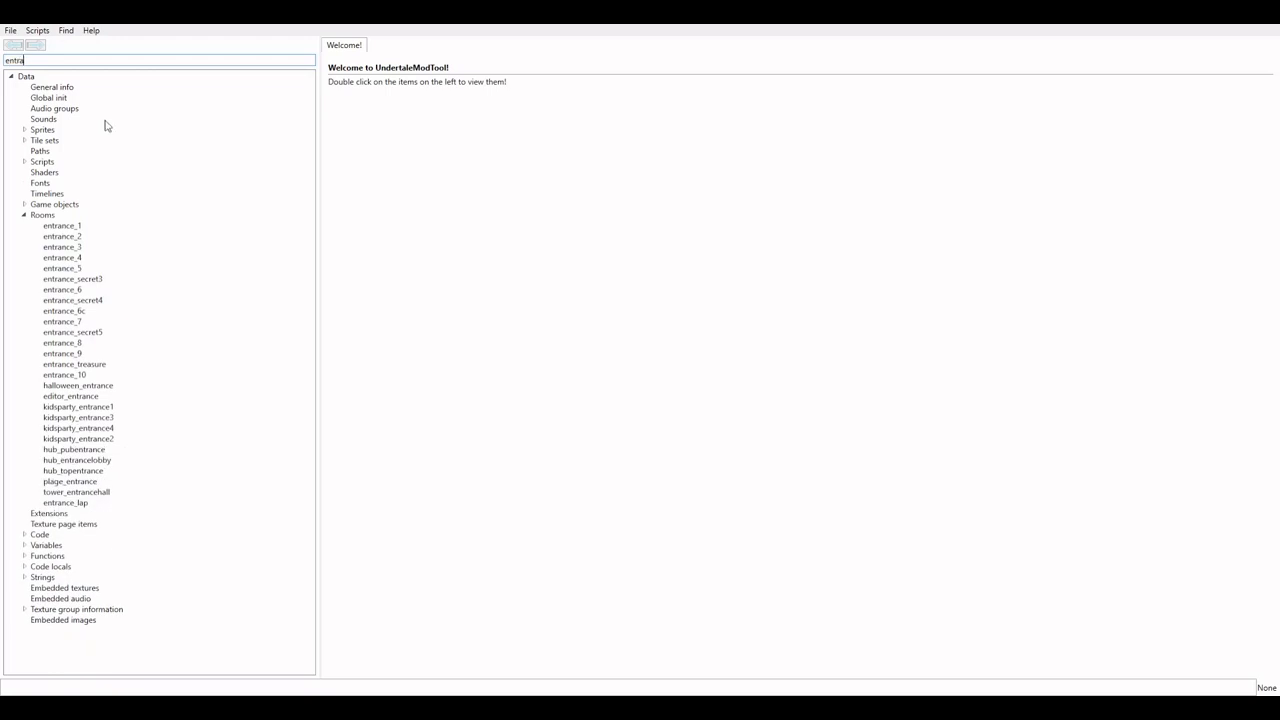
click(75, 228)
double_click(75, 230)
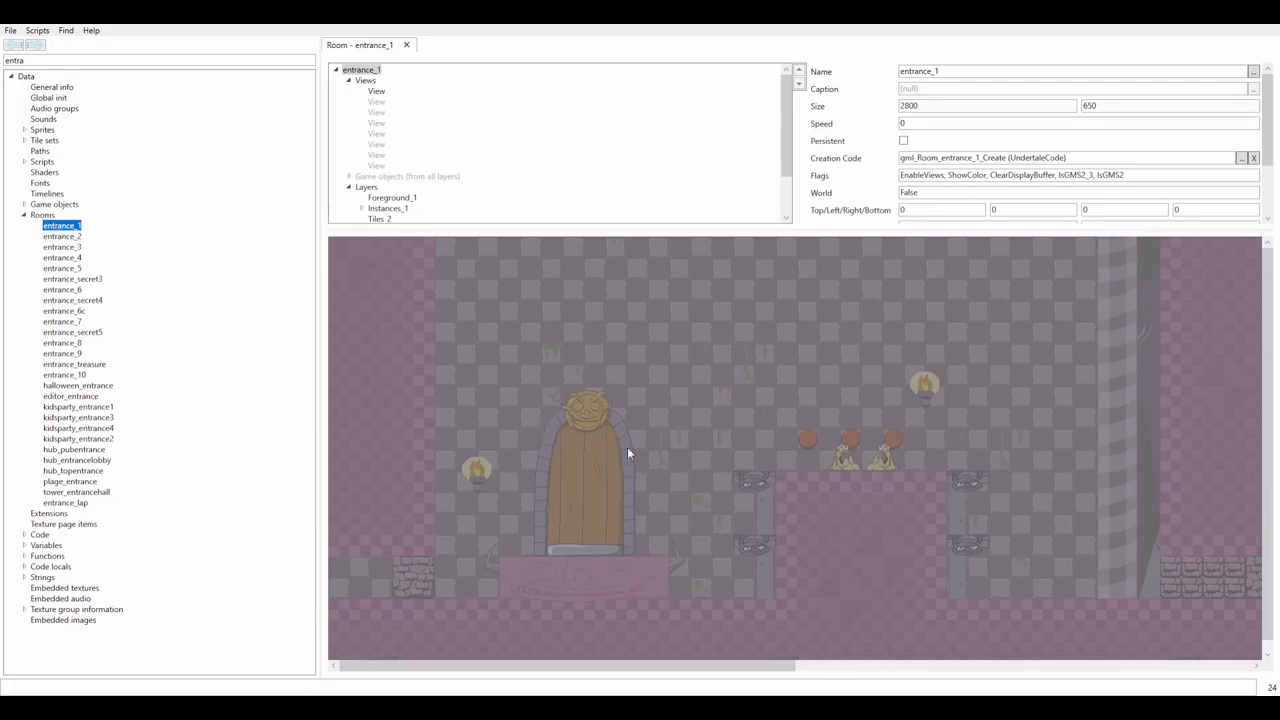
Survey the entrance_1 layout and inspect the cheese slimes, the rightmost collectible and a foreground block around the raised platform
scroll(572, 421, down, 2)
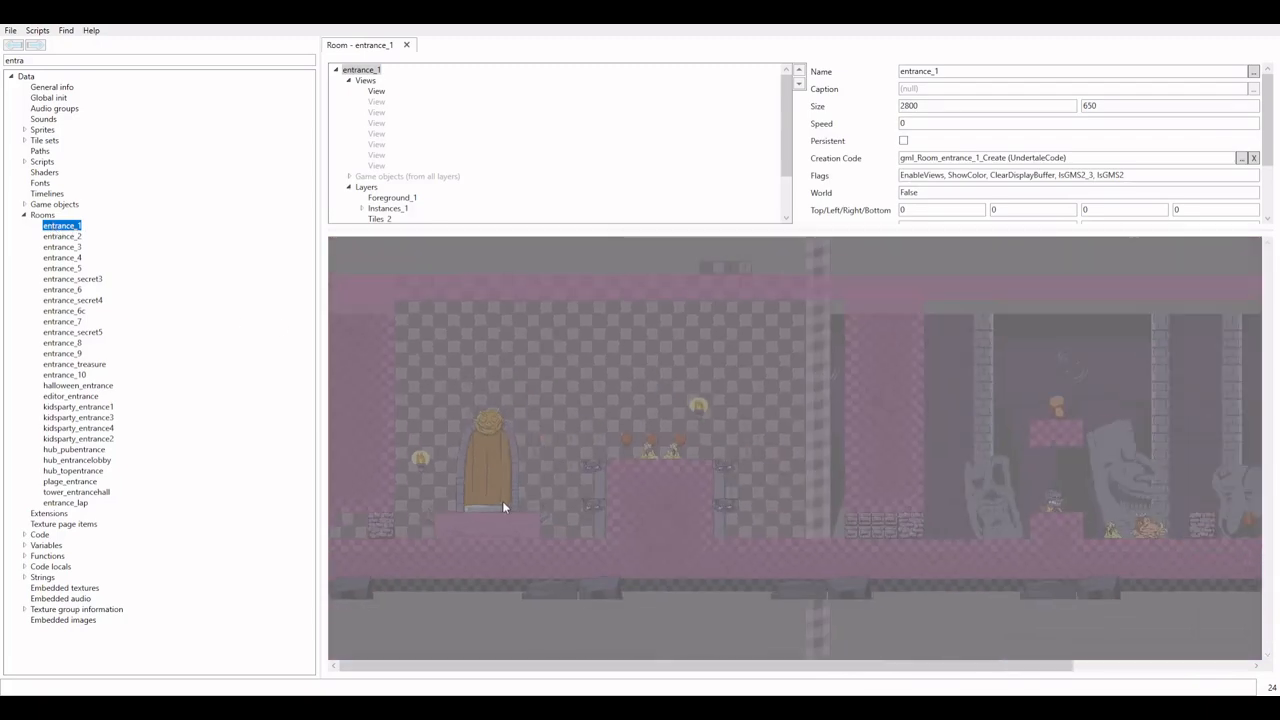
scroll(570, 476, down, 2)
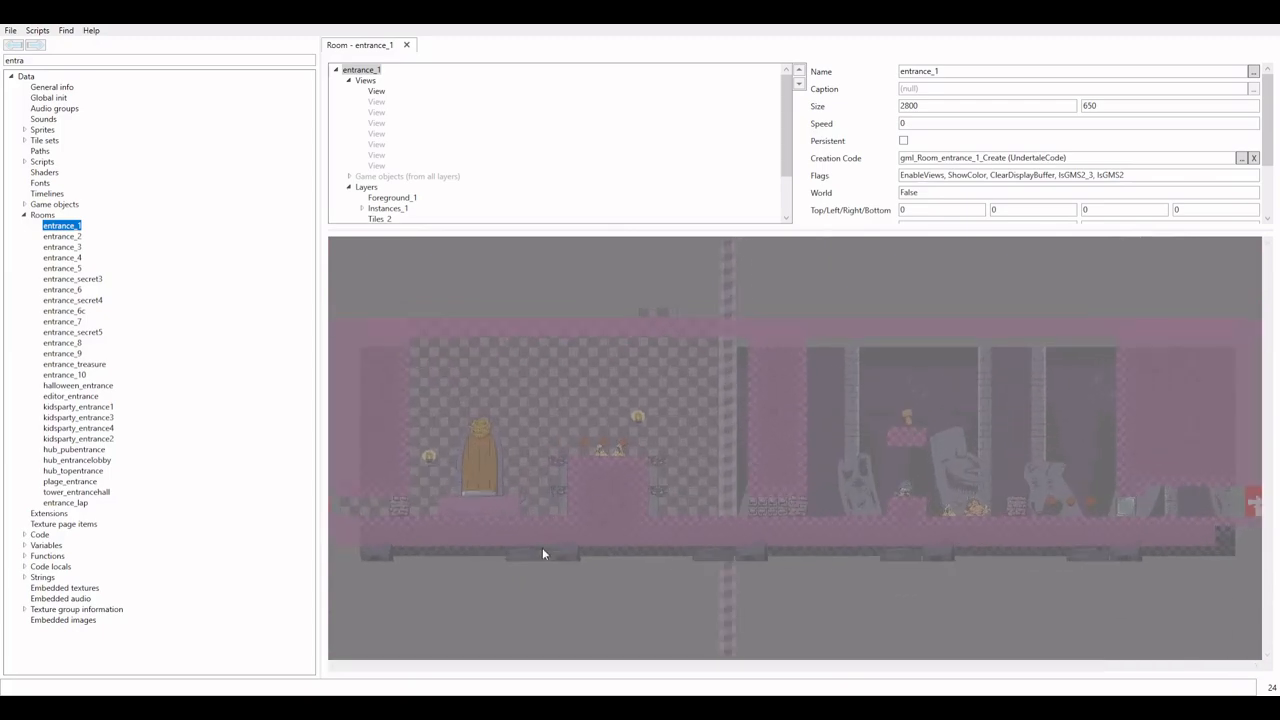
scroll(560, 540, down, 3)
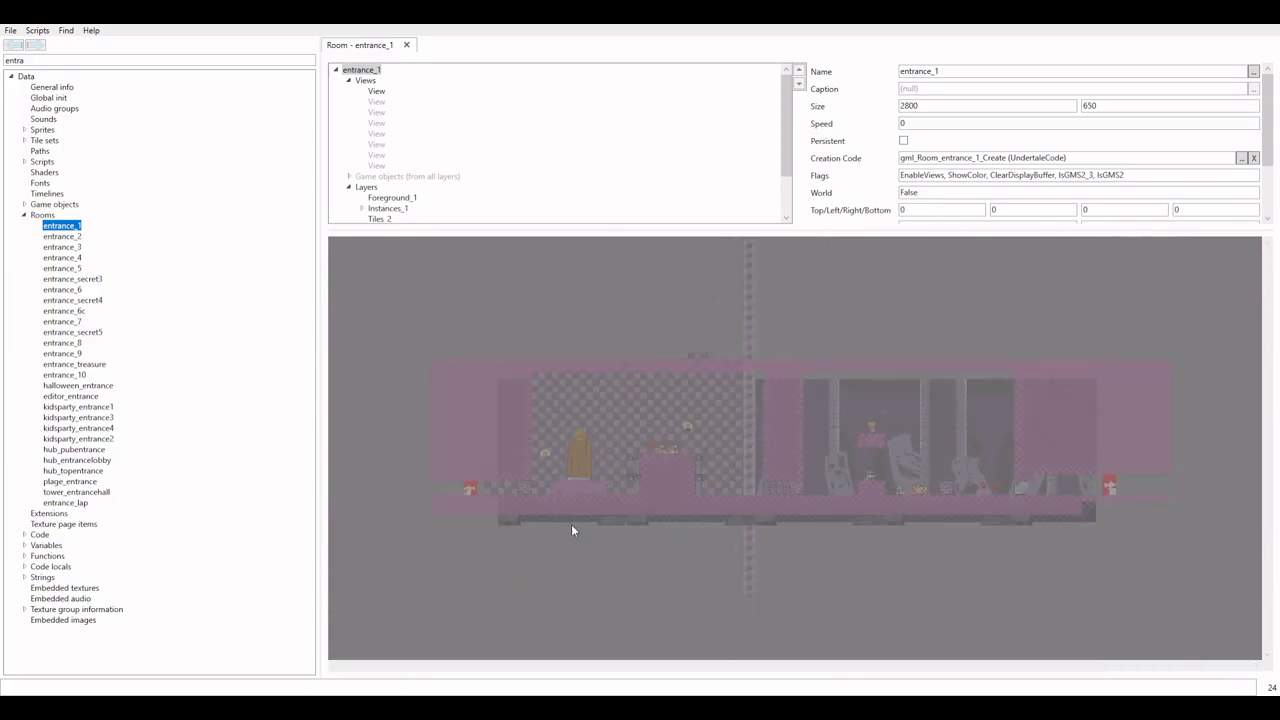
scroll(569, 530, up, 5)
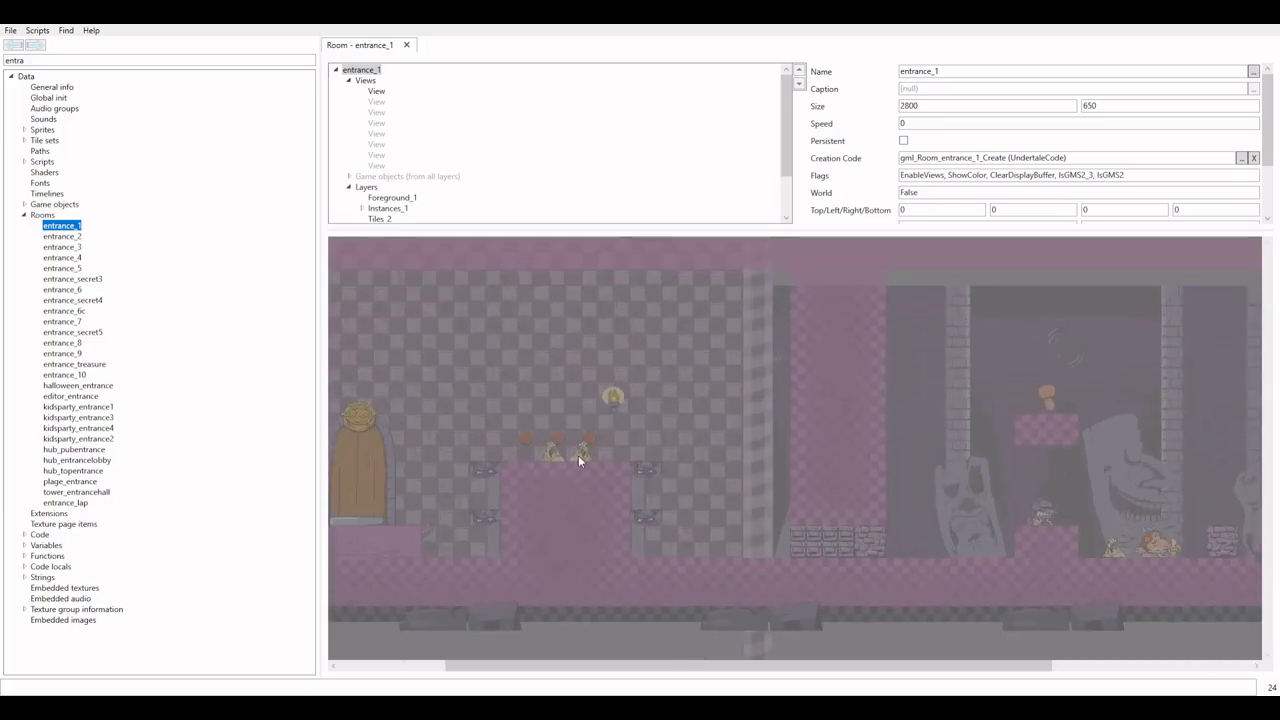
click(582, 456)
click(555, 456)
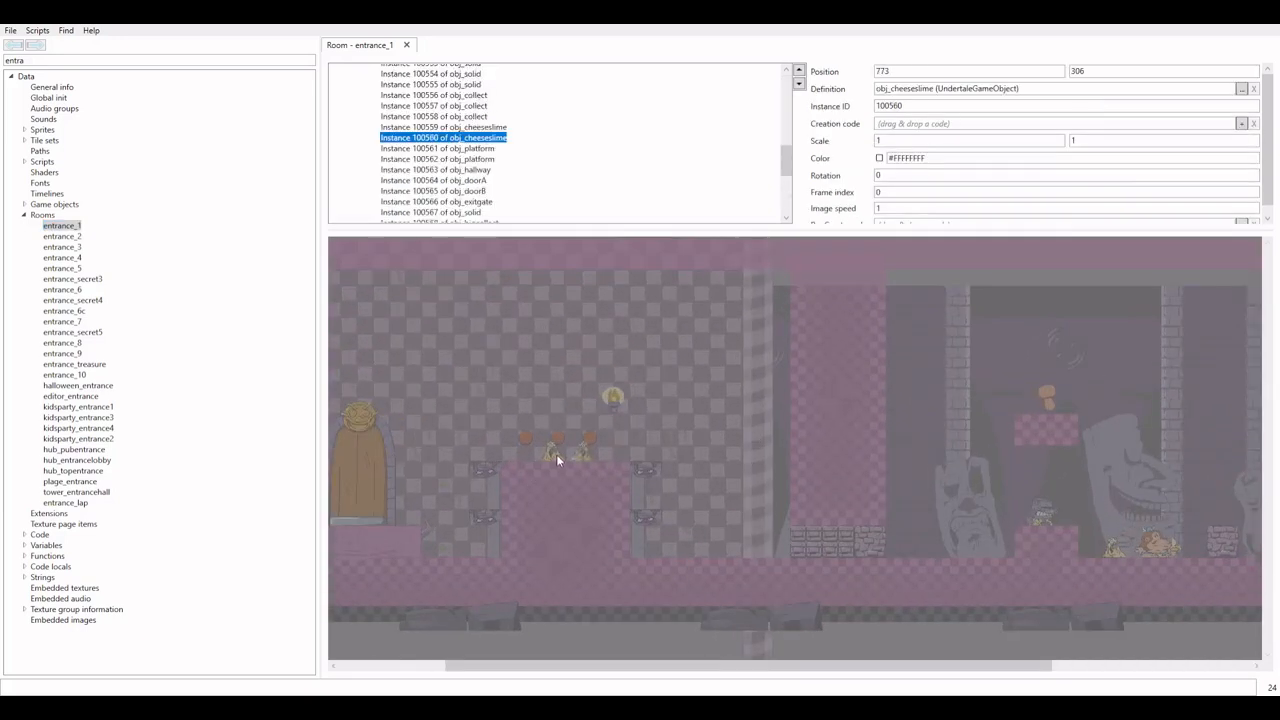
click(590, 440)
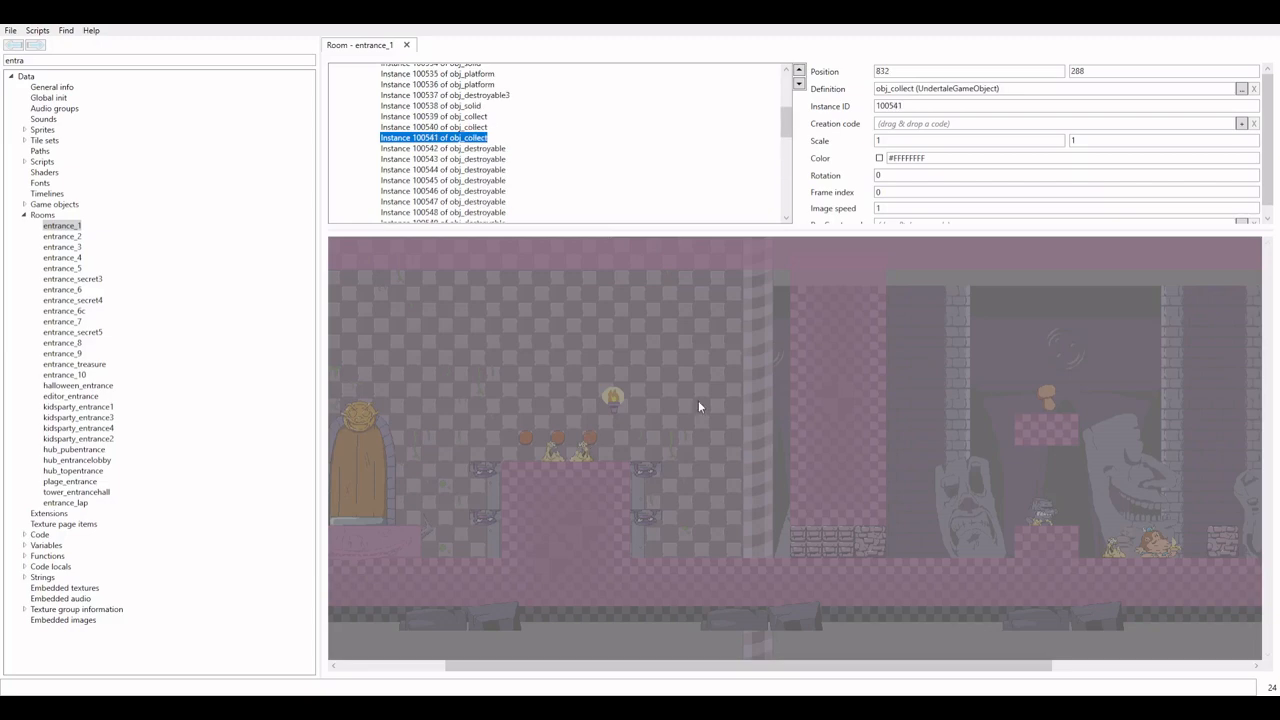
click(698, 400)
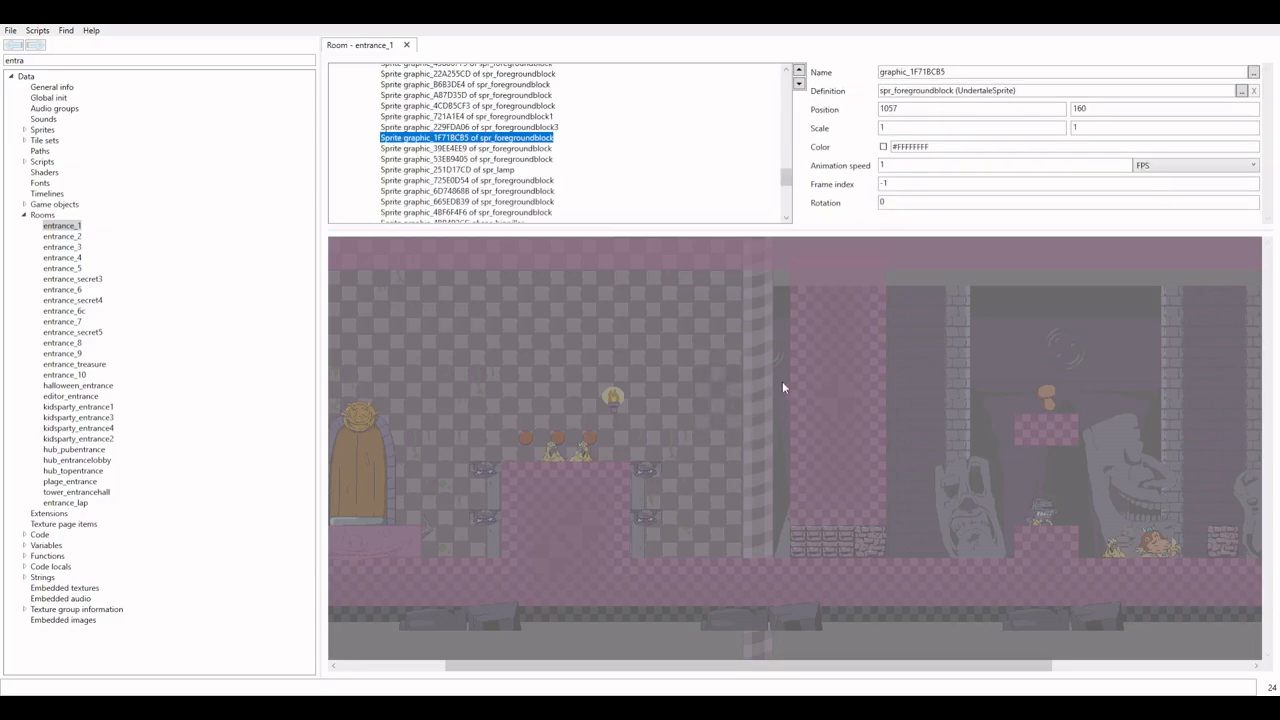
Inspect the striped pillar sprite, the tall solid wall and the right-hand cheese slime, including its pre-create code property
scroll(700, 400, up, 4)
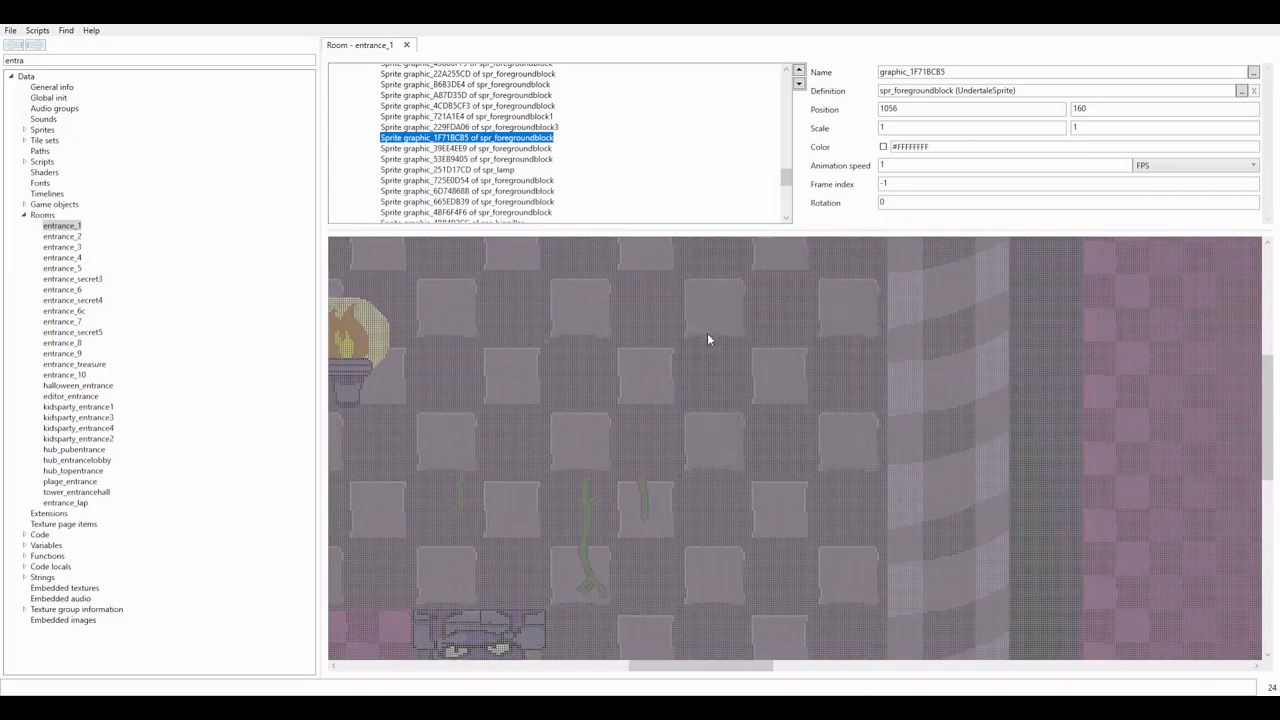
scroll(708, 333, down, 4)
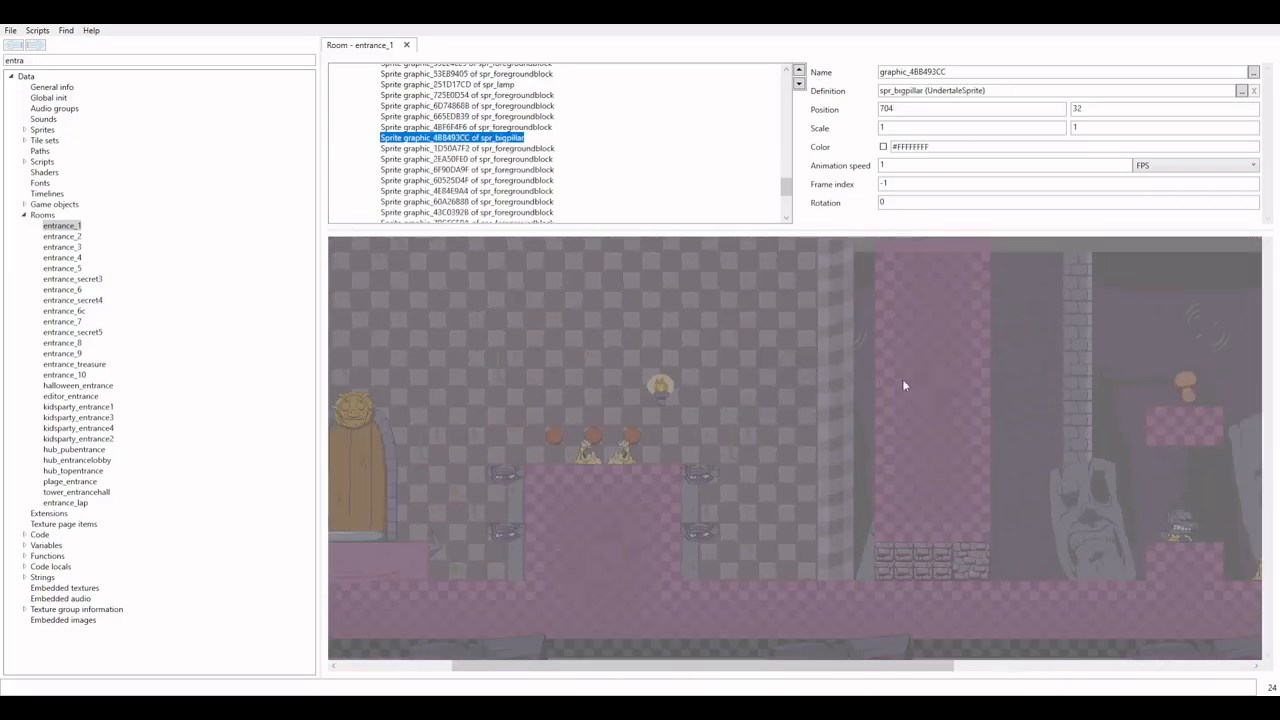
click(907, 390)
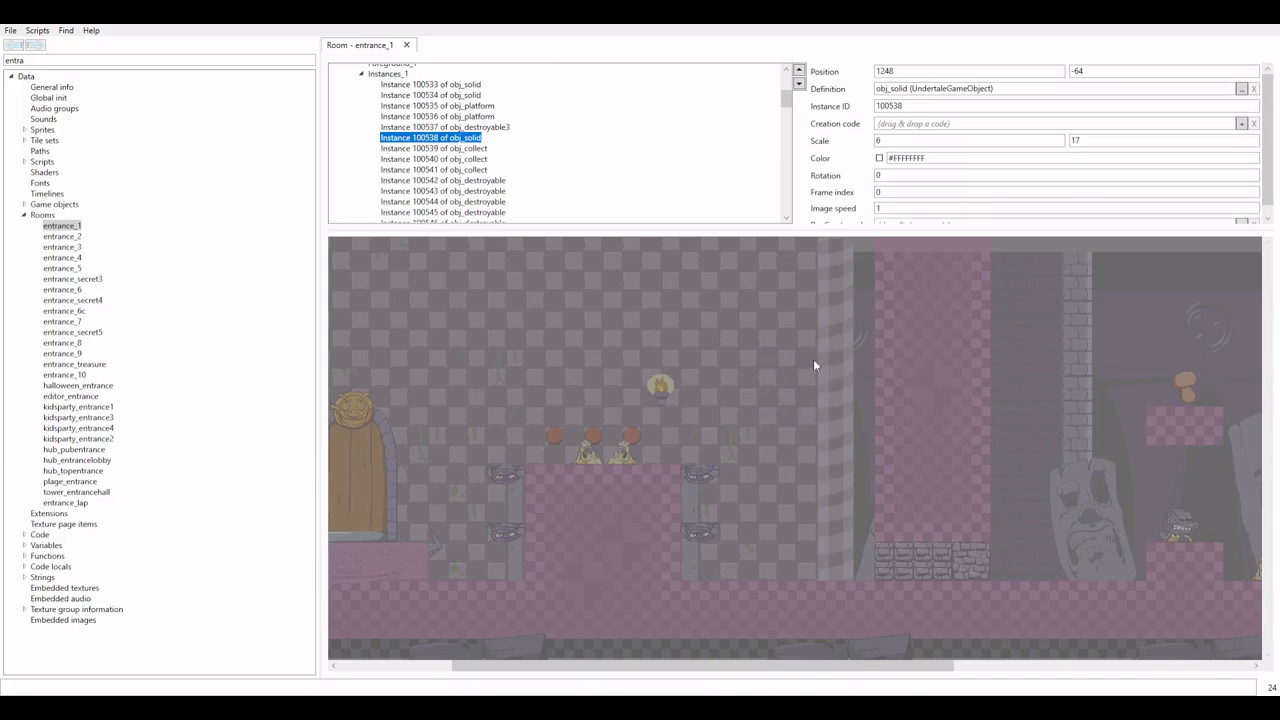
click(629, 454)
scroll(798, 411, down, 1)
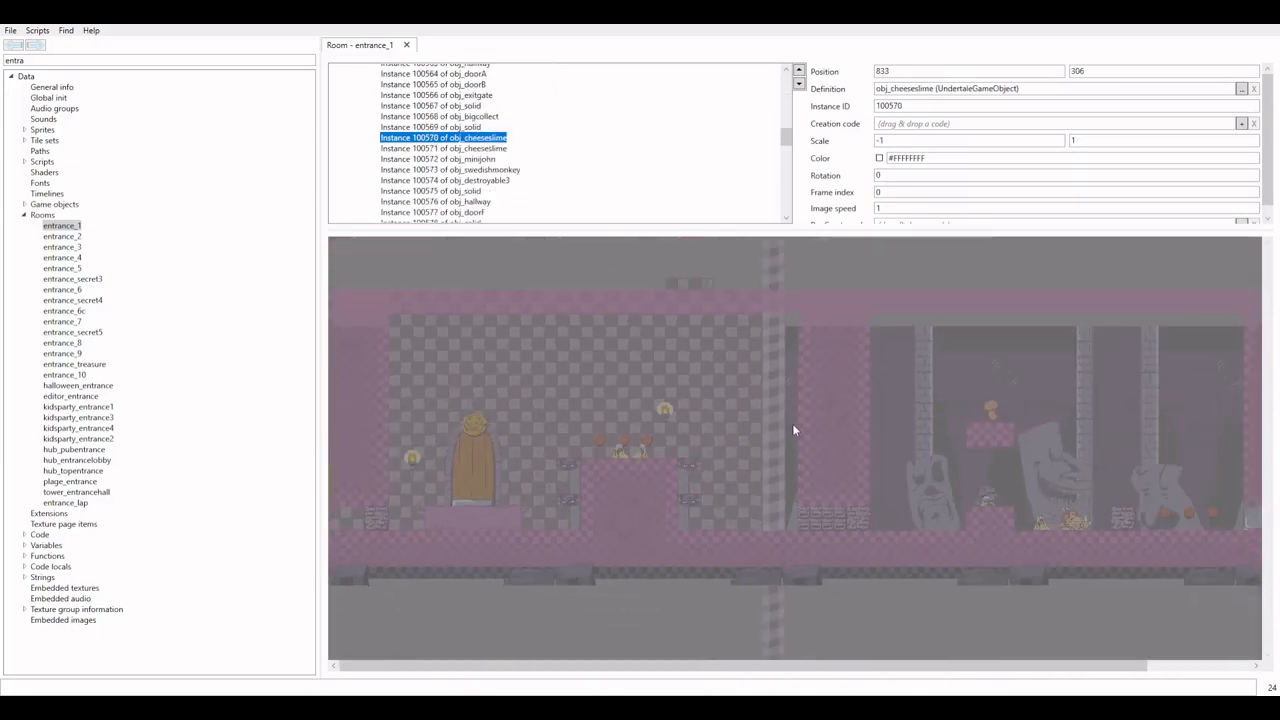
scroll(842, 160, down, 1)
scroll(885, 369, down, 1)
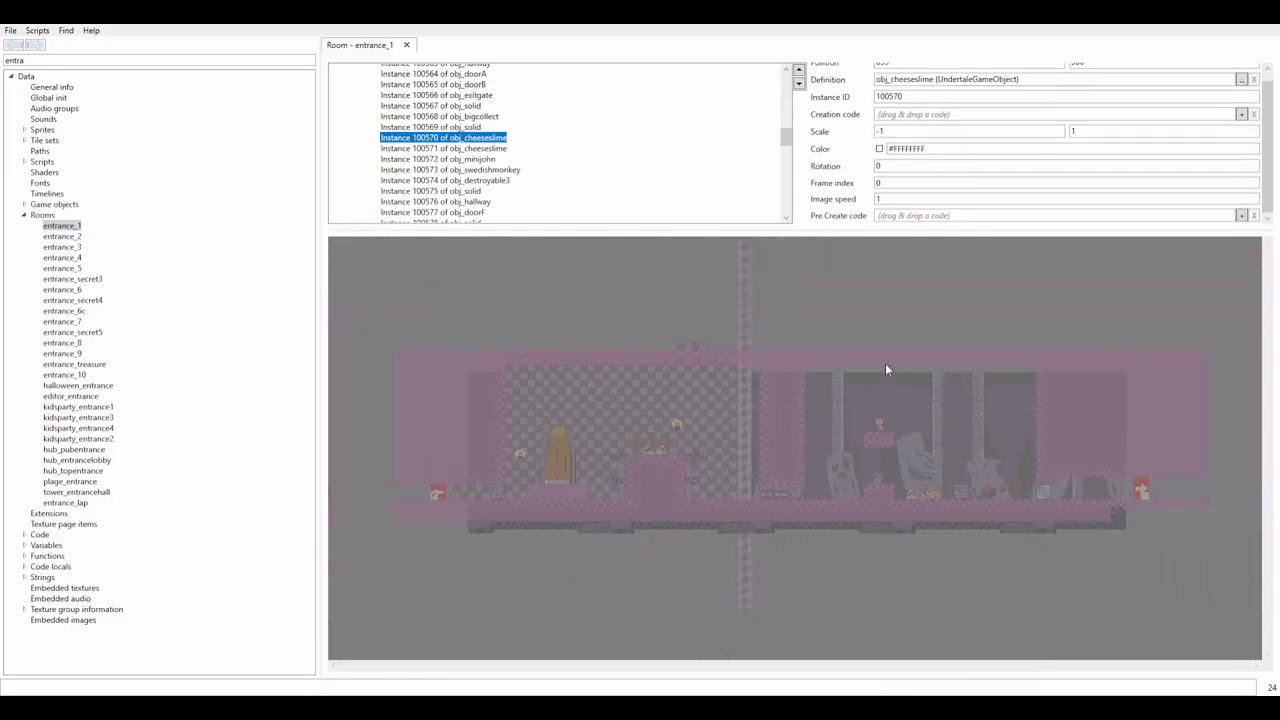
scroll(934, 503, up, 1)
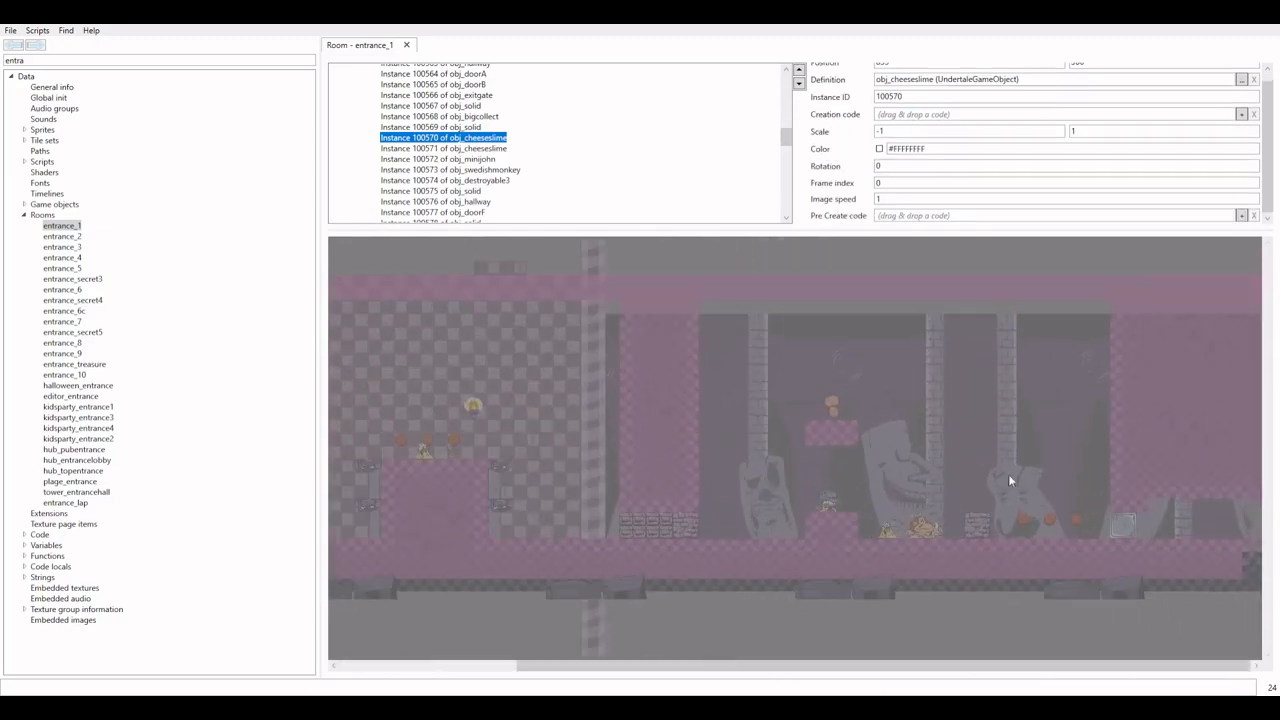
scroll(1000, 440, down, 1)
Compare the properties of the tall solid wall, a side platform, the right-hand cheese slime and the collectible above it
click(774, 410)
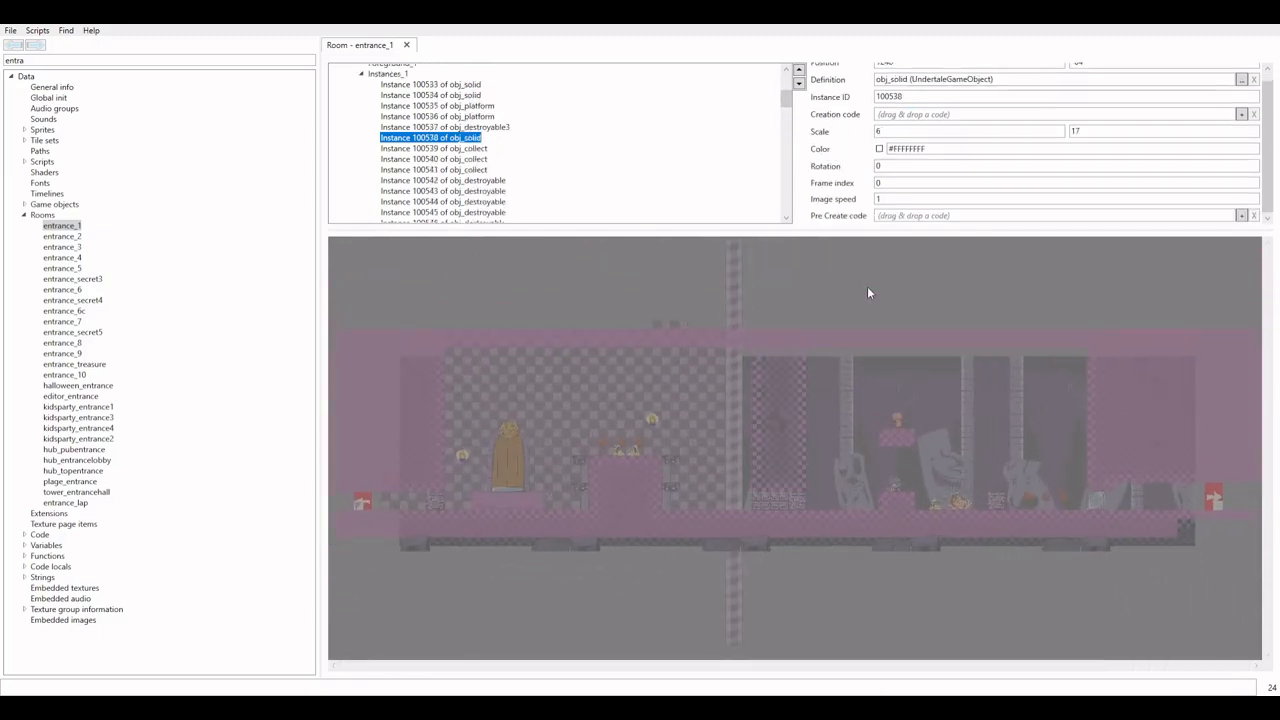
click(672, 495)
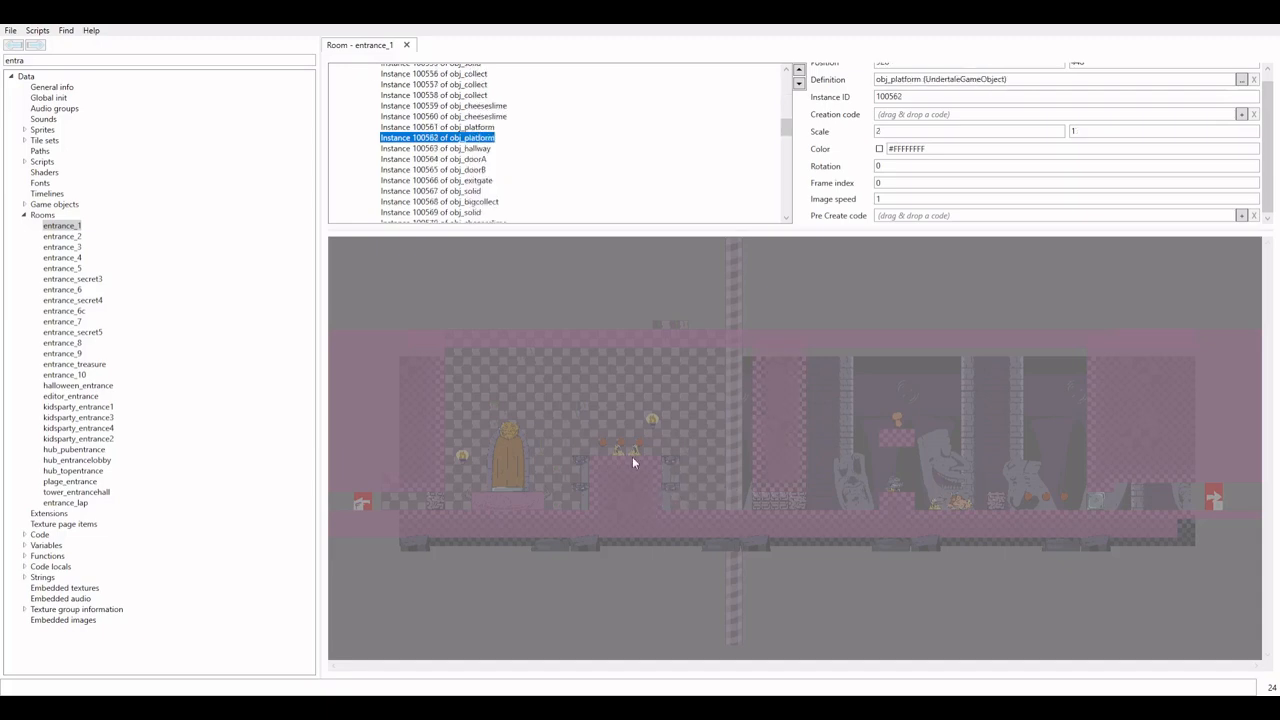
click(635, 456)
click(636, 452)
scroll(620, 477, up, 3)
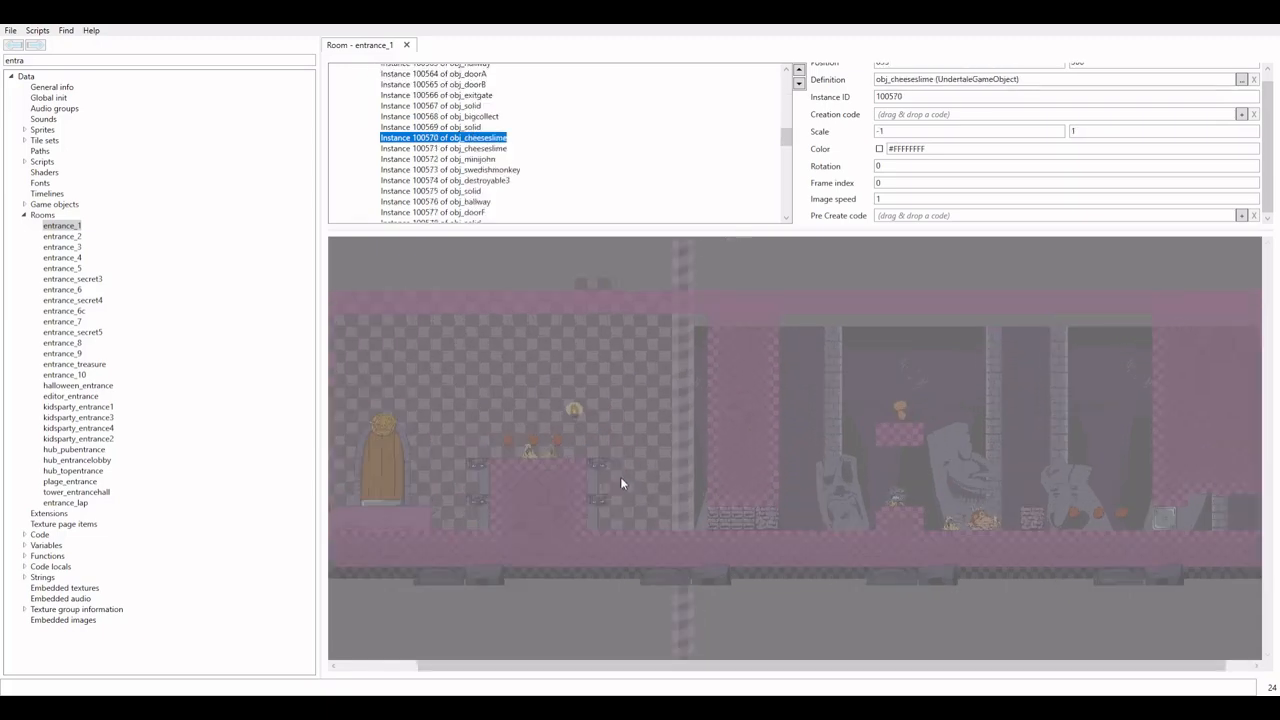
scroll(456, 470, up, 3)
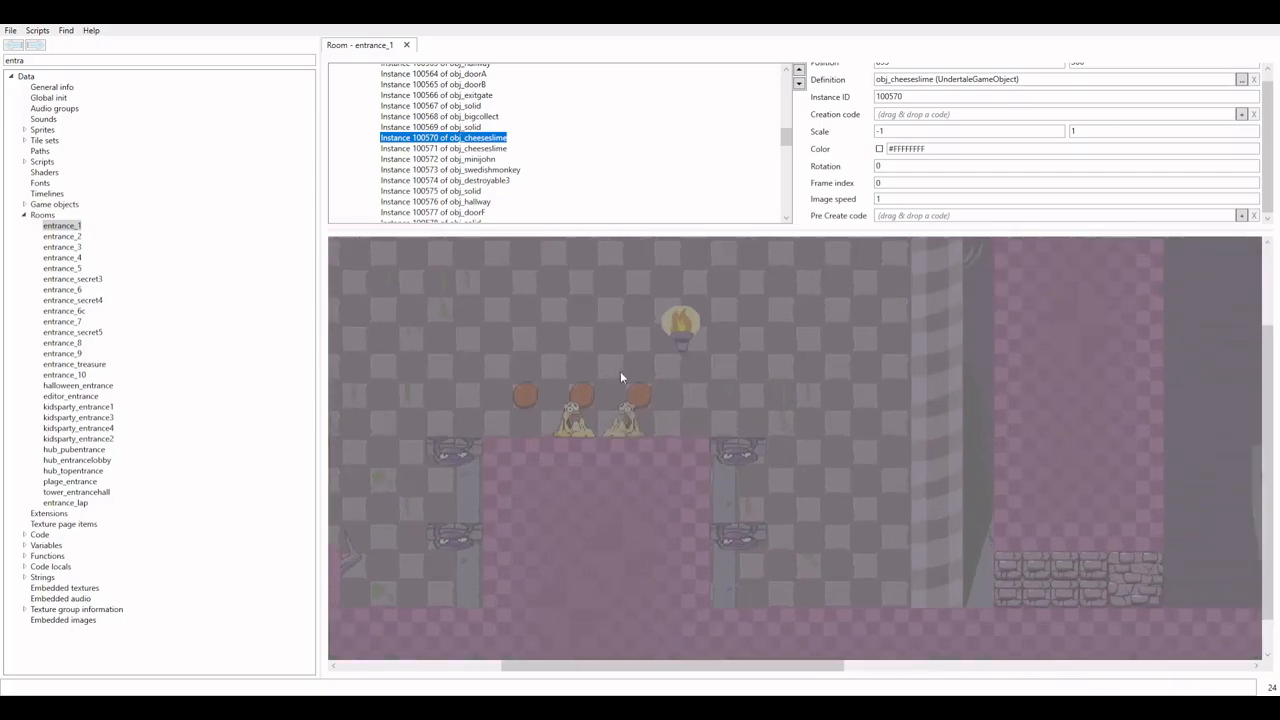
click(644, 402)
Move the right-hand cheese slime from the raised platform down to the floor beside the striped pillar
scroll(866, 397, down, 5)
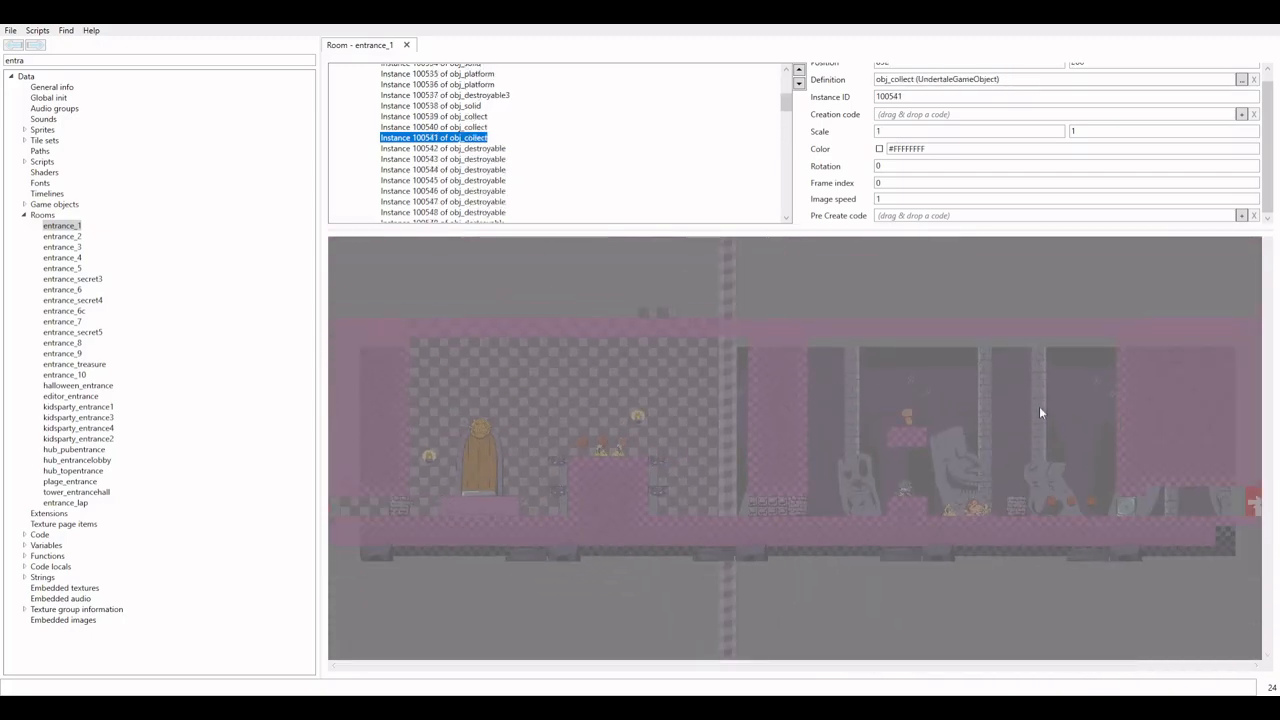
scroll(890, 485, up, 2)
scroll(860, 500, down, 2)
scroll(862, 505, up, 3)
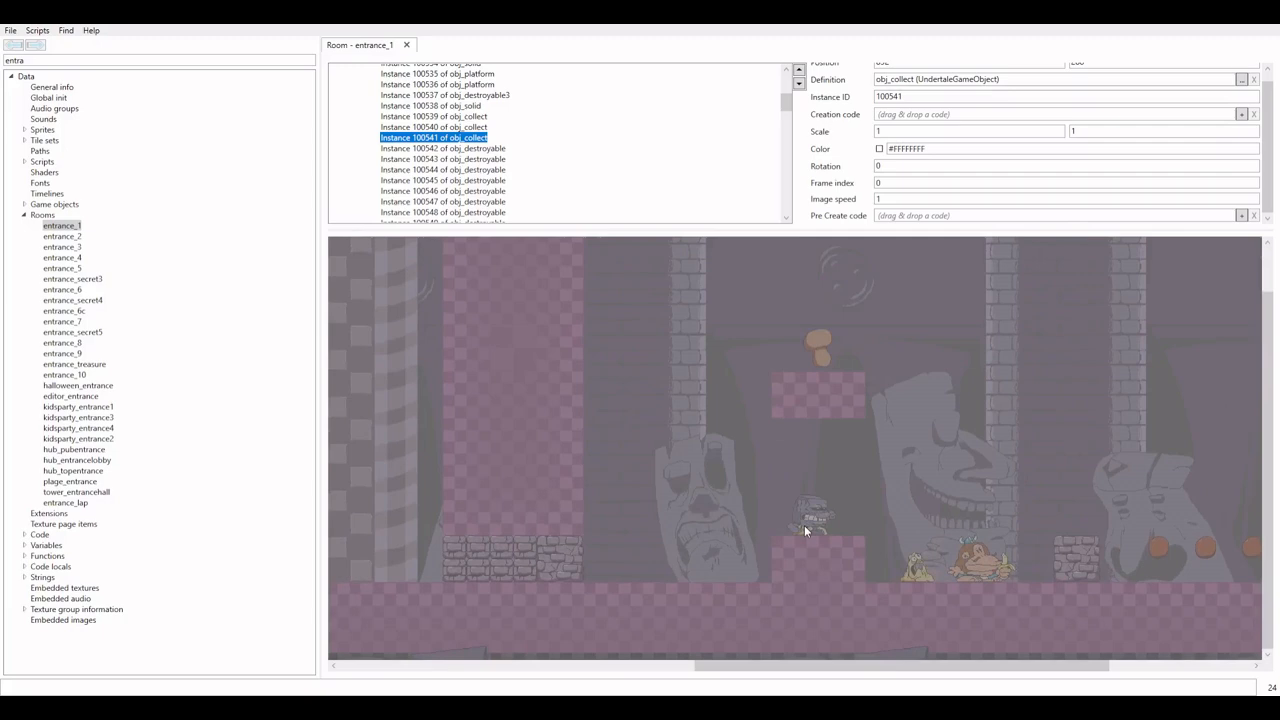
scroll(840, 480, down, 3)
scroll(584, 462, up, 1)
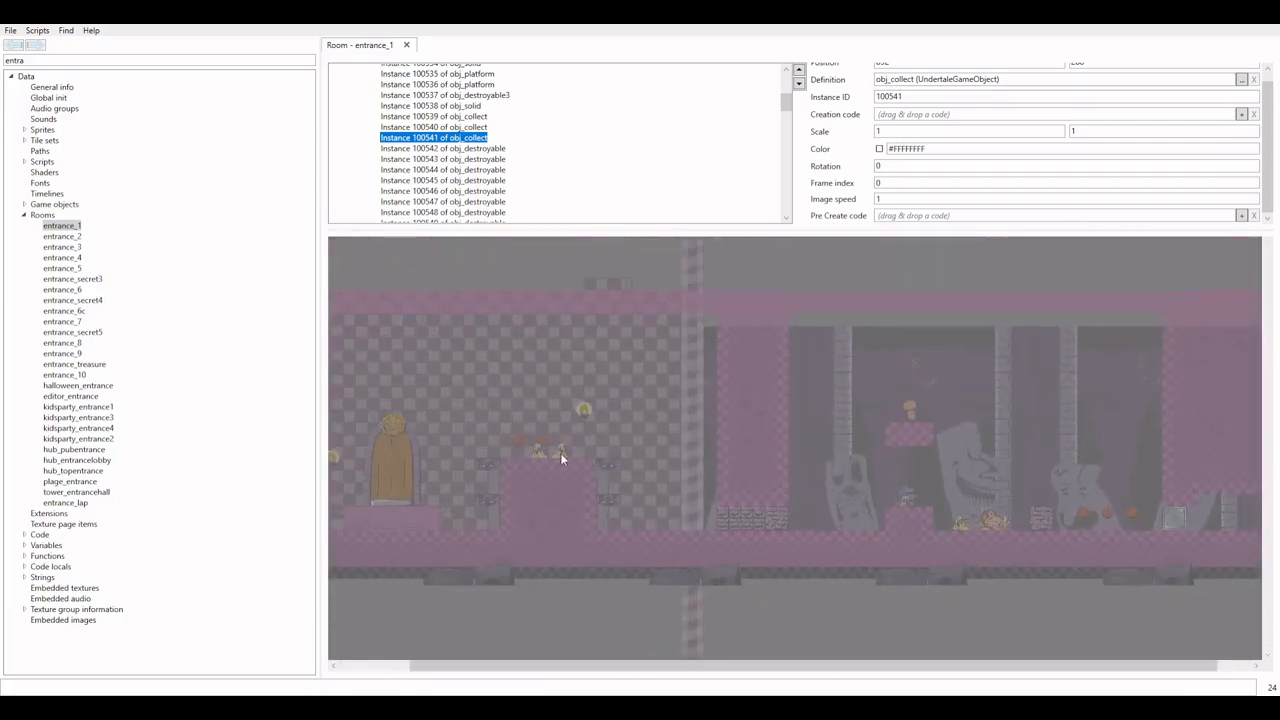
click(528, 460)
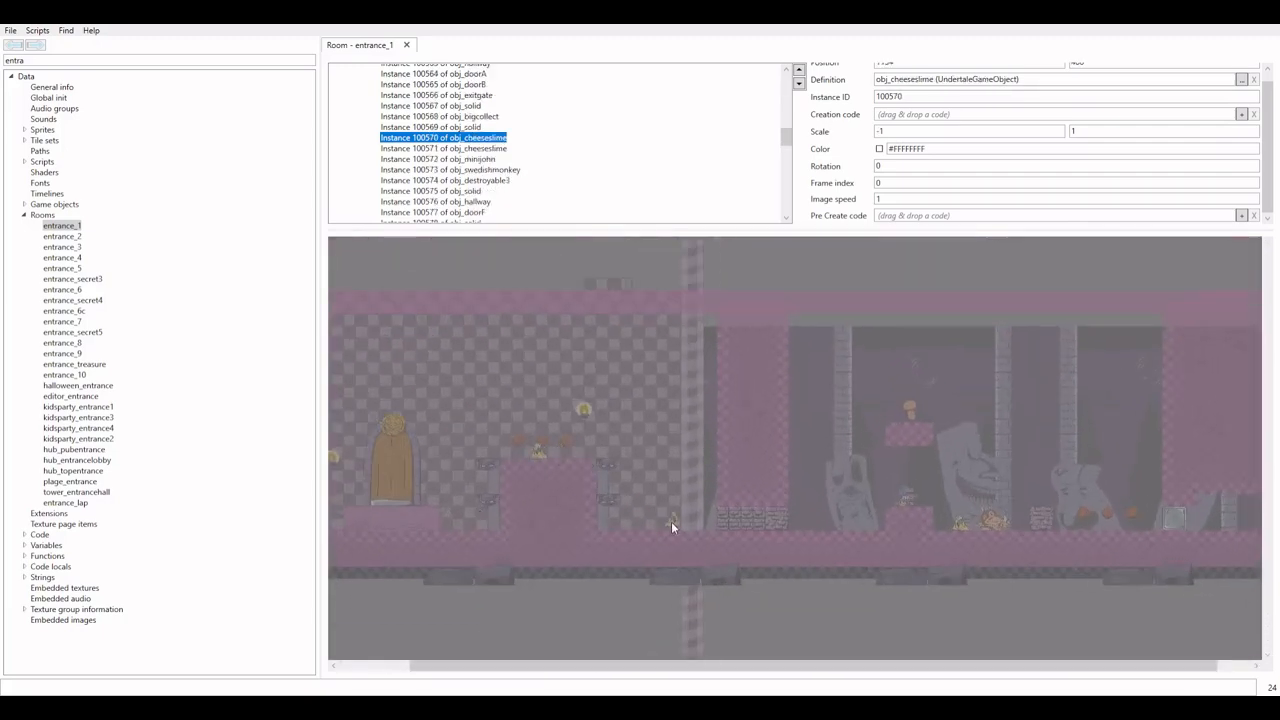
scroll(613, 555, up, 2)
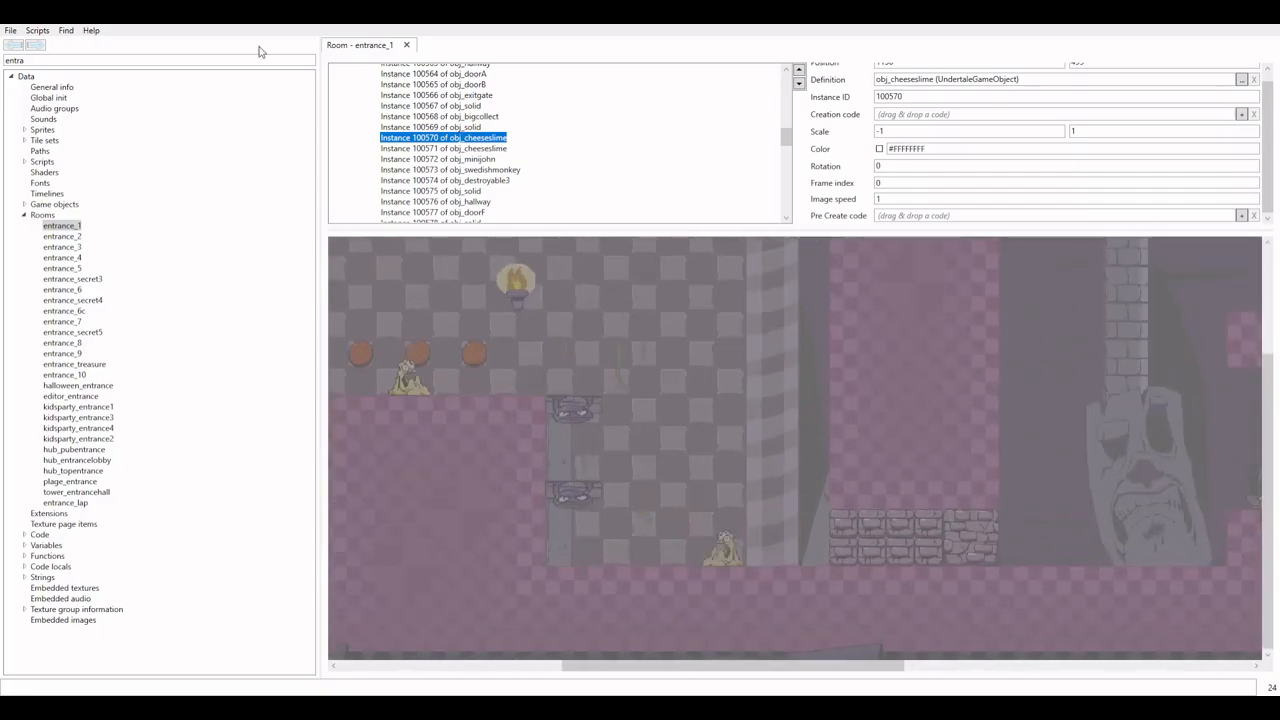
click(10, 28)
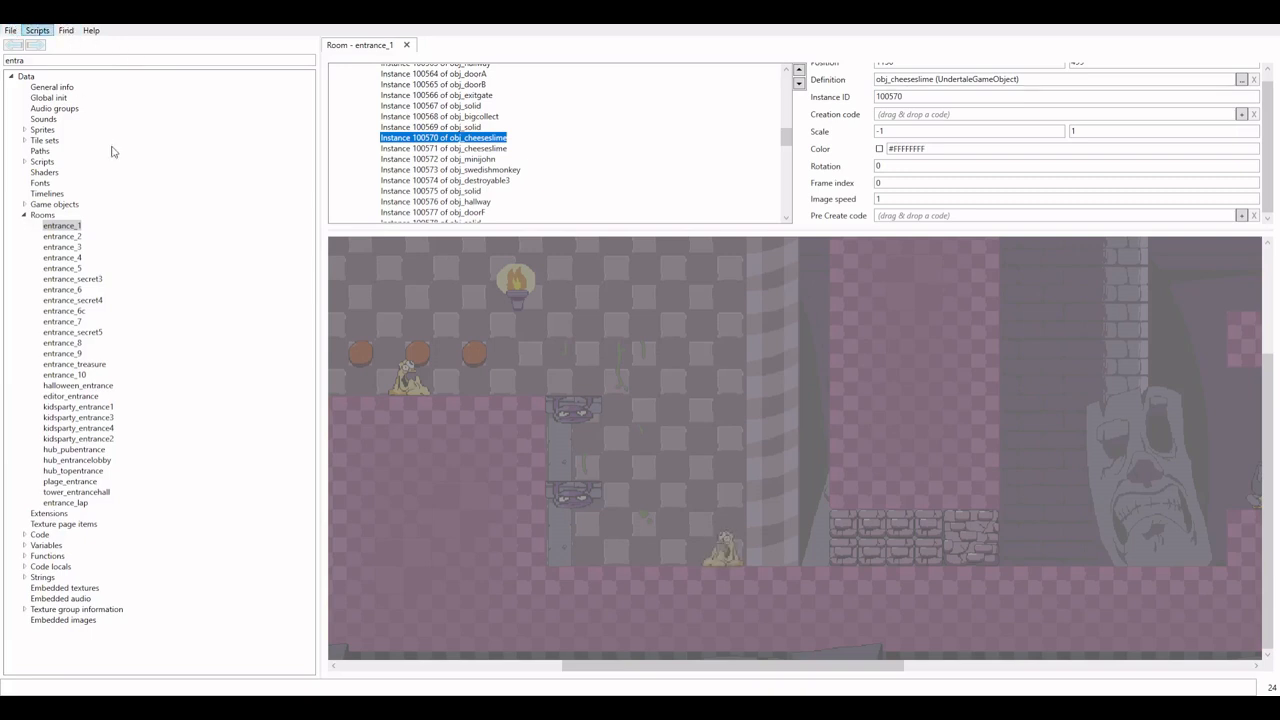
click(50, 148)
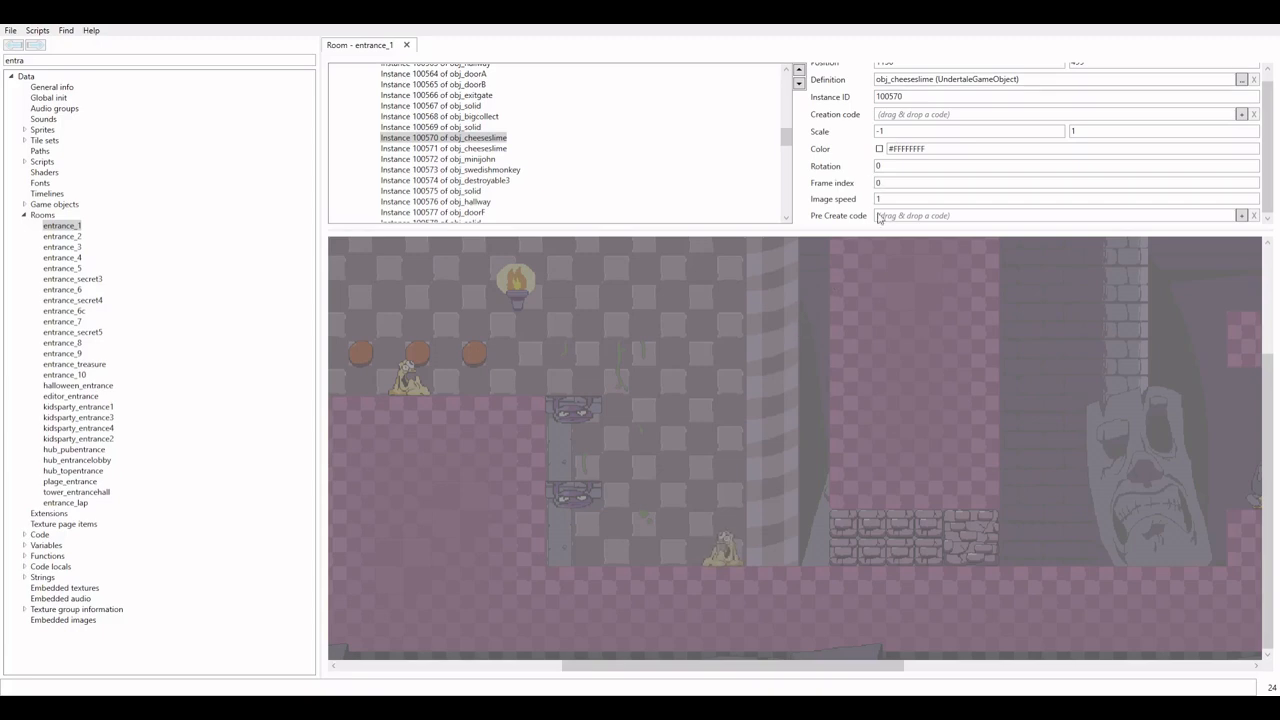
Duplicate the obj_destroyable3 block at the right end of the brick row beneath the tall solid wall
scroll(620, 530, down, 5)
scroll(692, 423, up, 2)
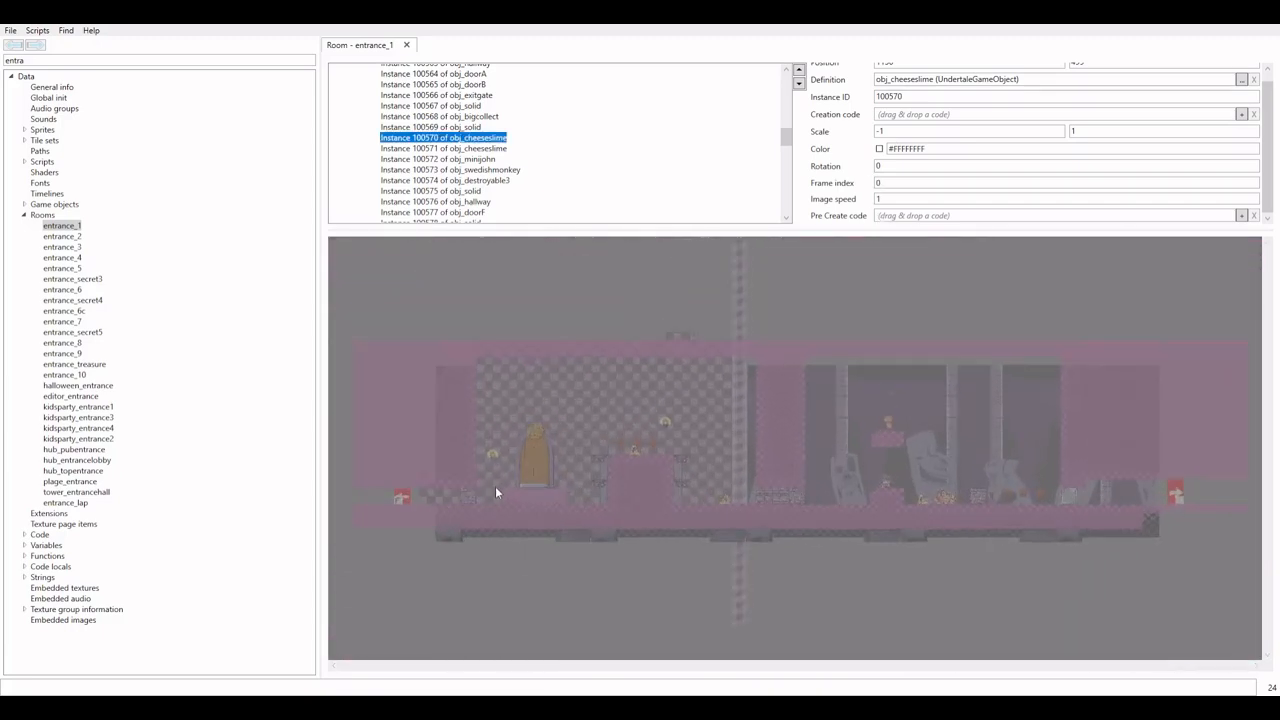
click(464, 457)
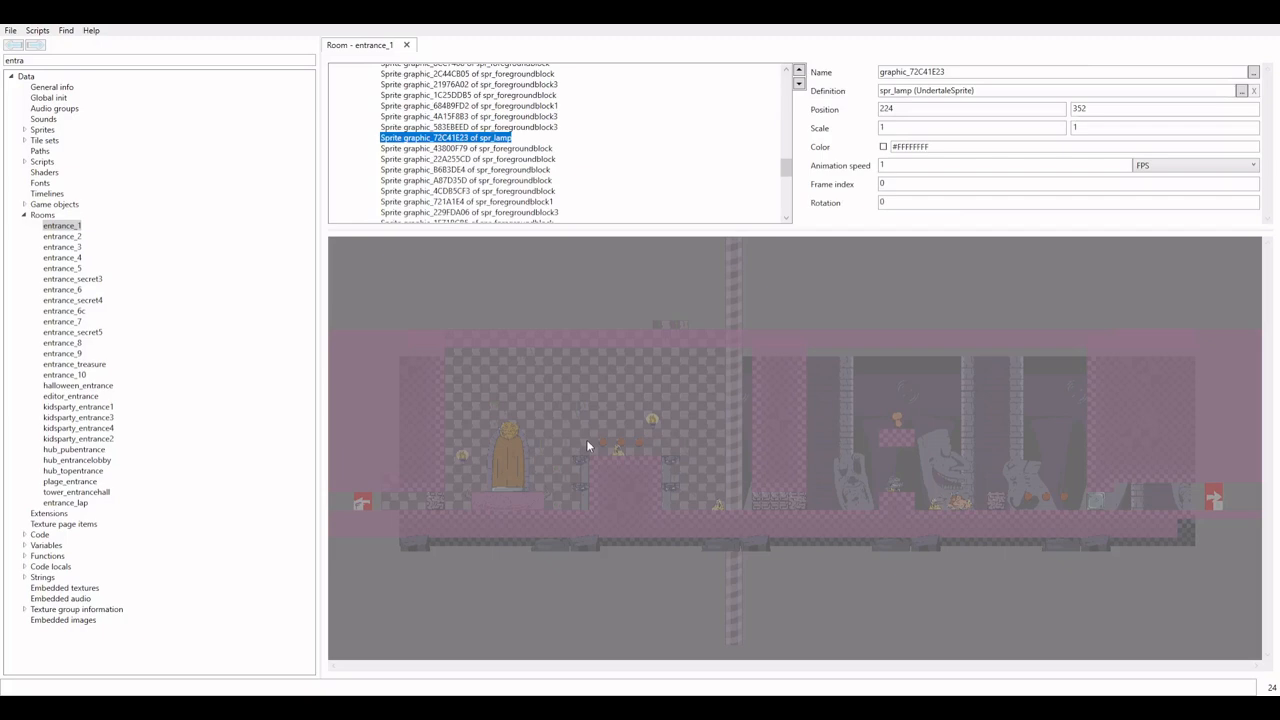
scroll(595, 519, up, 1)
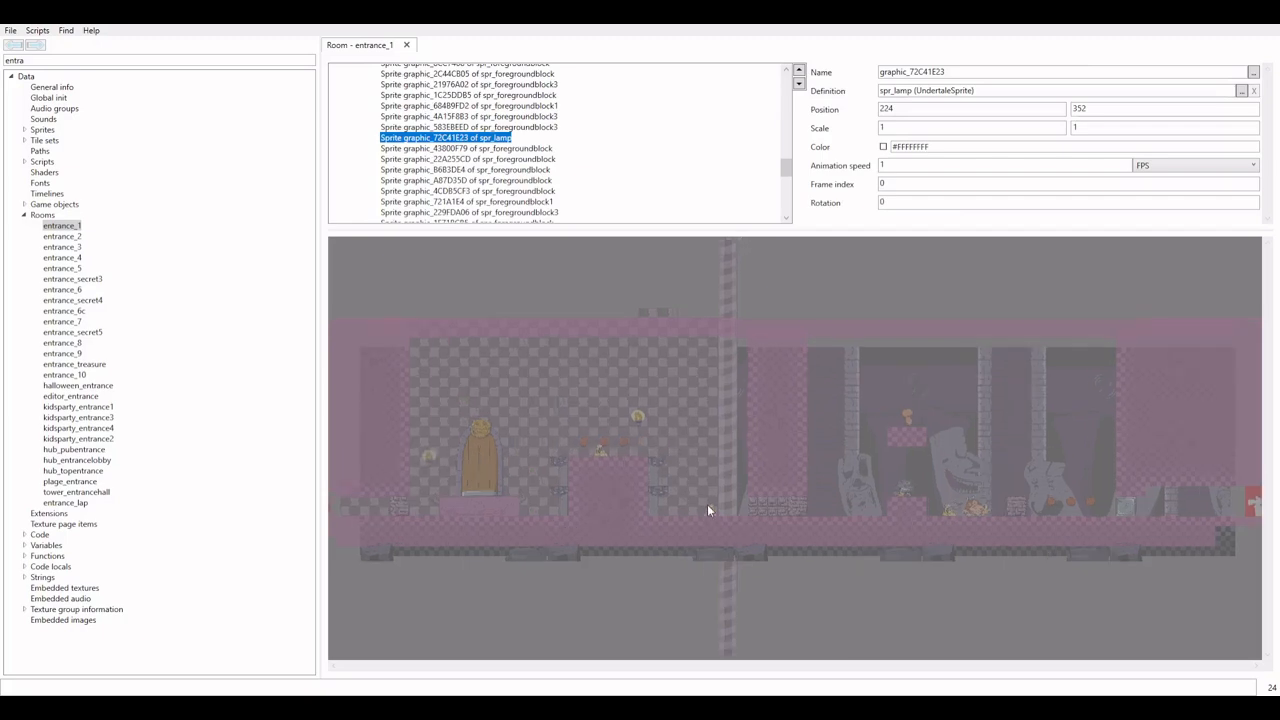
scroll(875, 504, up, 1)
click(670, 531)
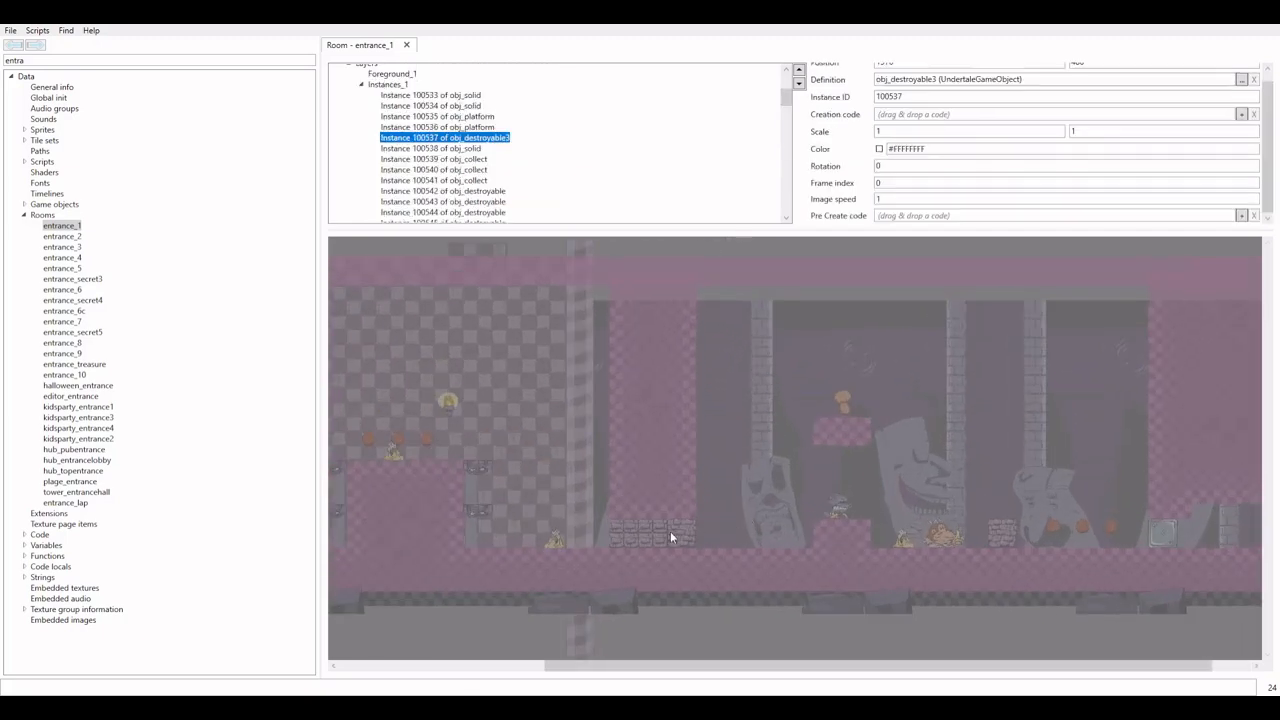
click(760, 497)
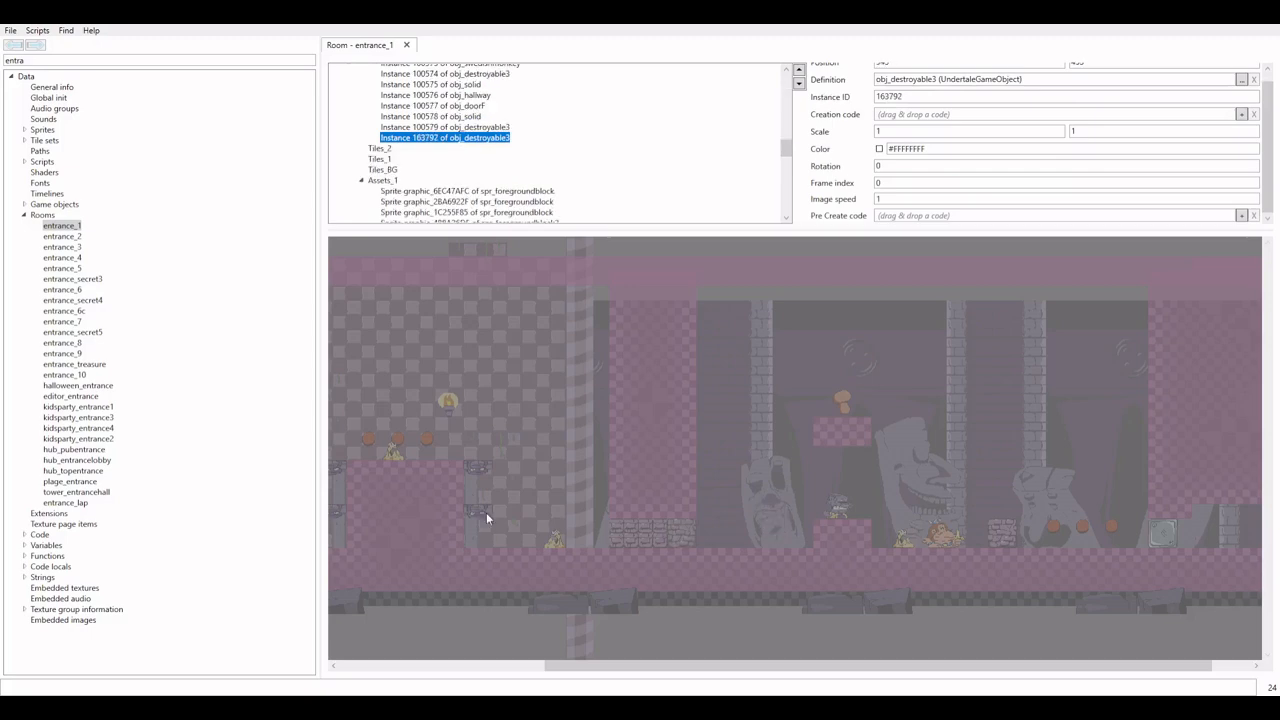
Move the copied obj_destroyable3 block into the left-hand corridor, flush against the left side of the existing destroyable block
drag(549, 472, 974, 430)
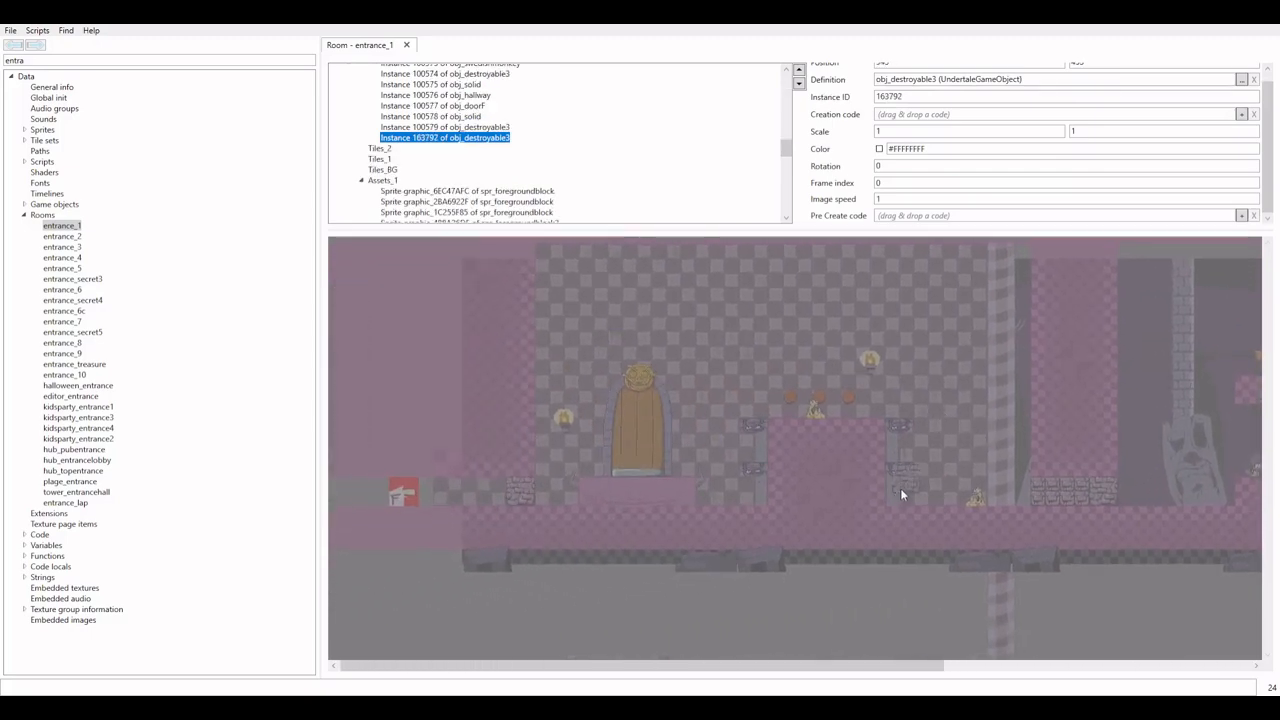
drag(901, 489, 889, 492)
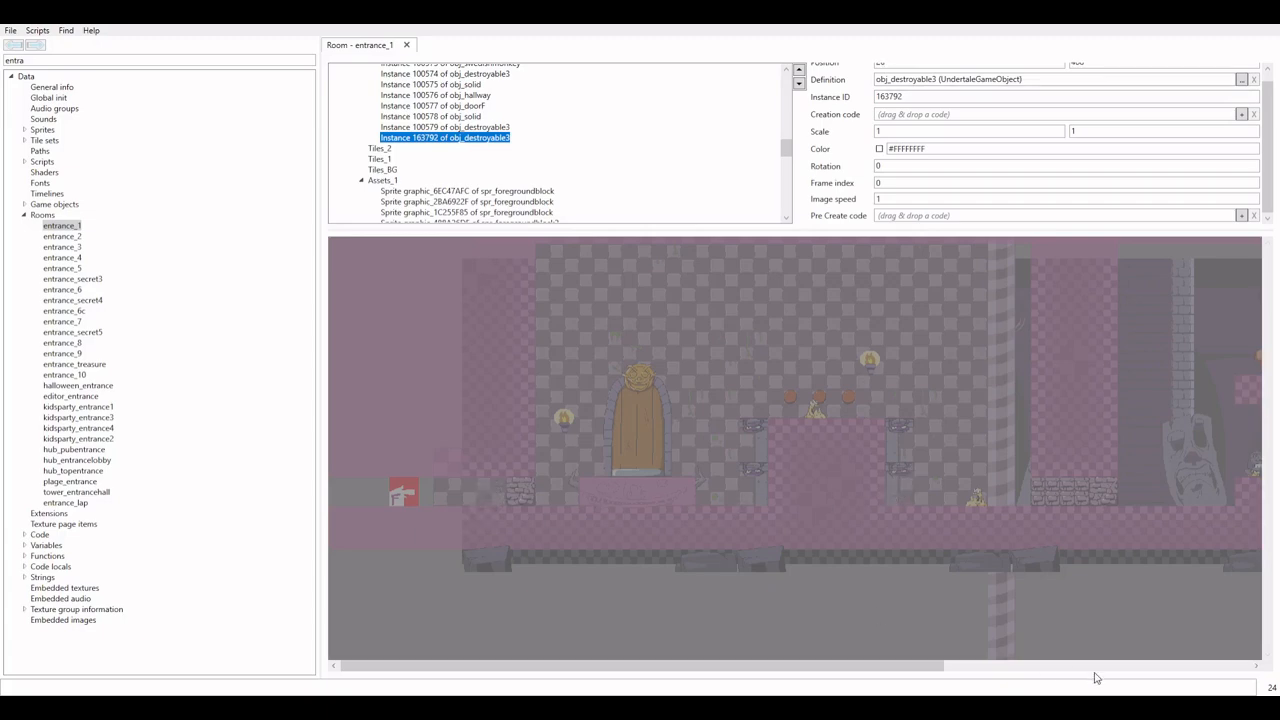
scroll(474, 485, up, 2)
scroll(474, 479, up, 3)
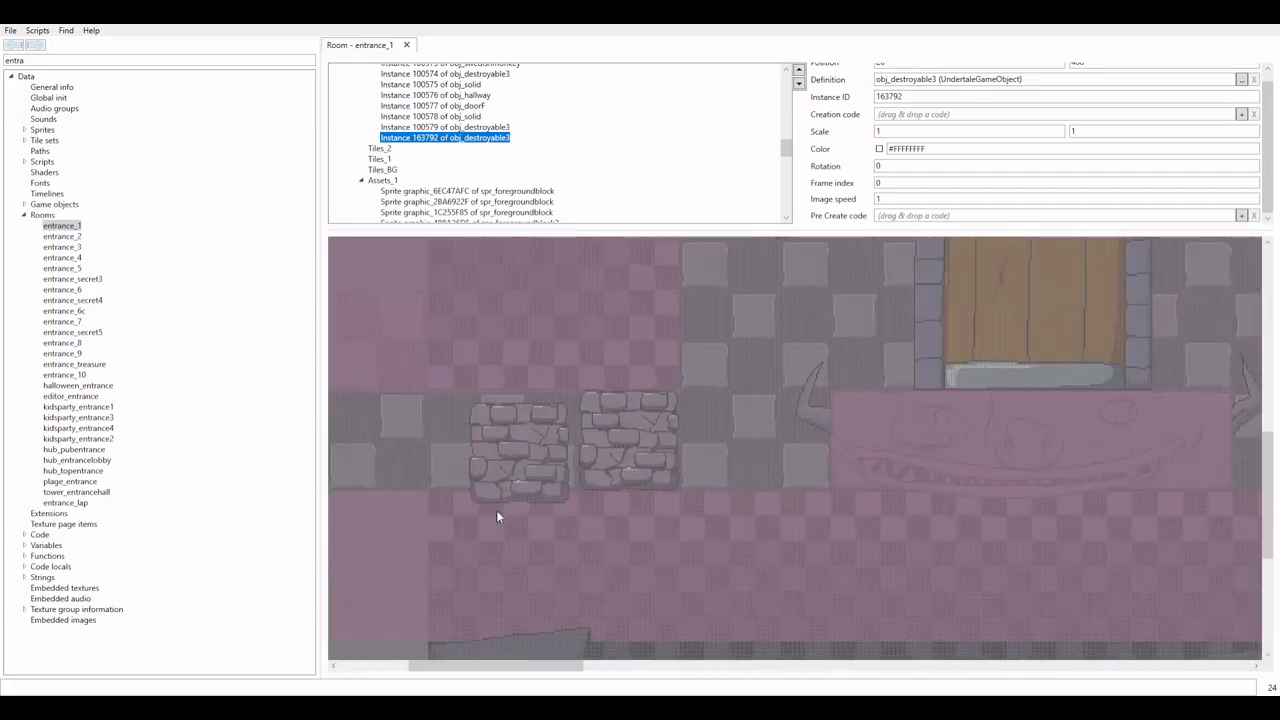
drag(530, 447, 546, 432)
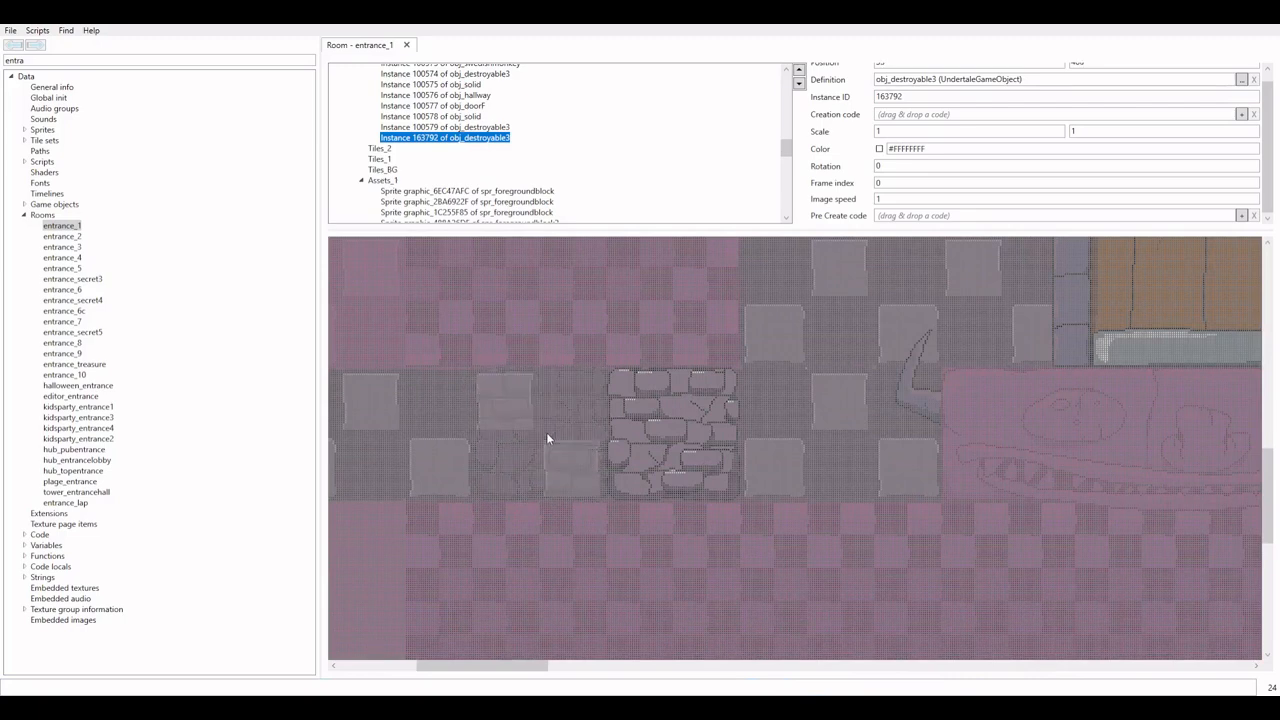
scroll(750, 412, down, 2)
scroll(758, 409, down, 5)
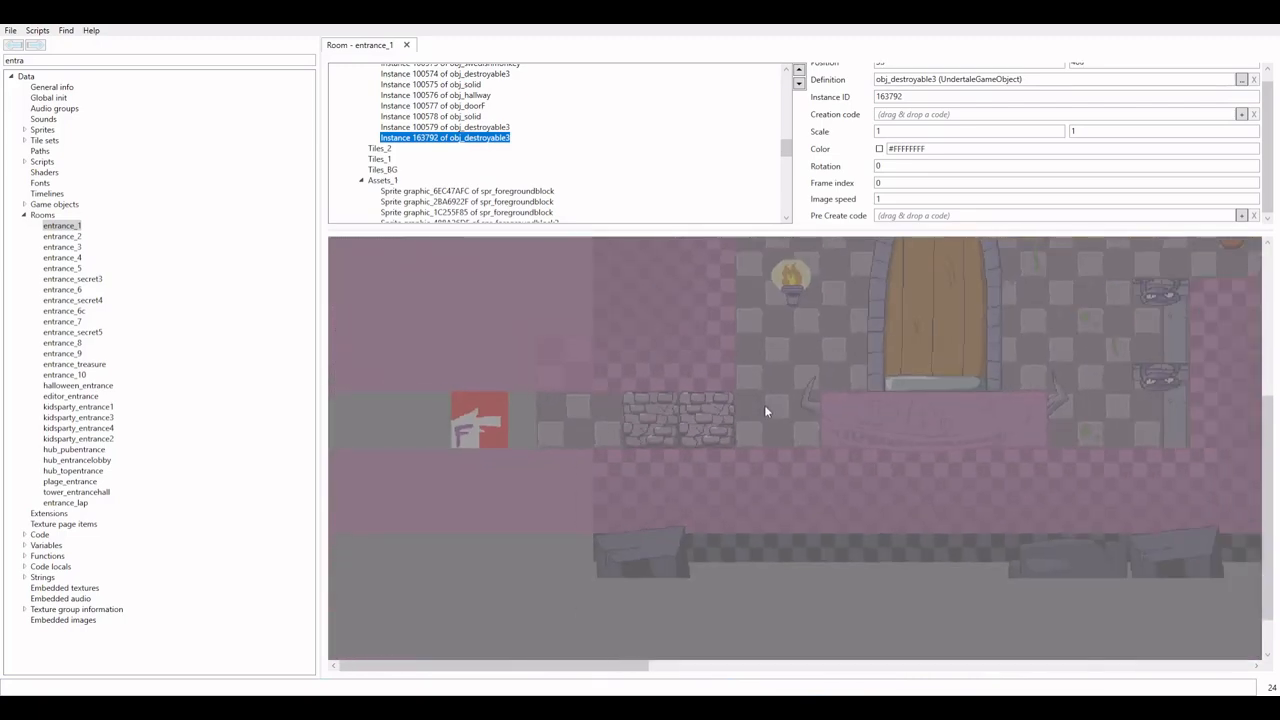
Paste another obj_destroyable3 block and place it at the left end of the corridor's destroyable blocks
key(ctrl+v)
drag(690, 485, 572, 426)
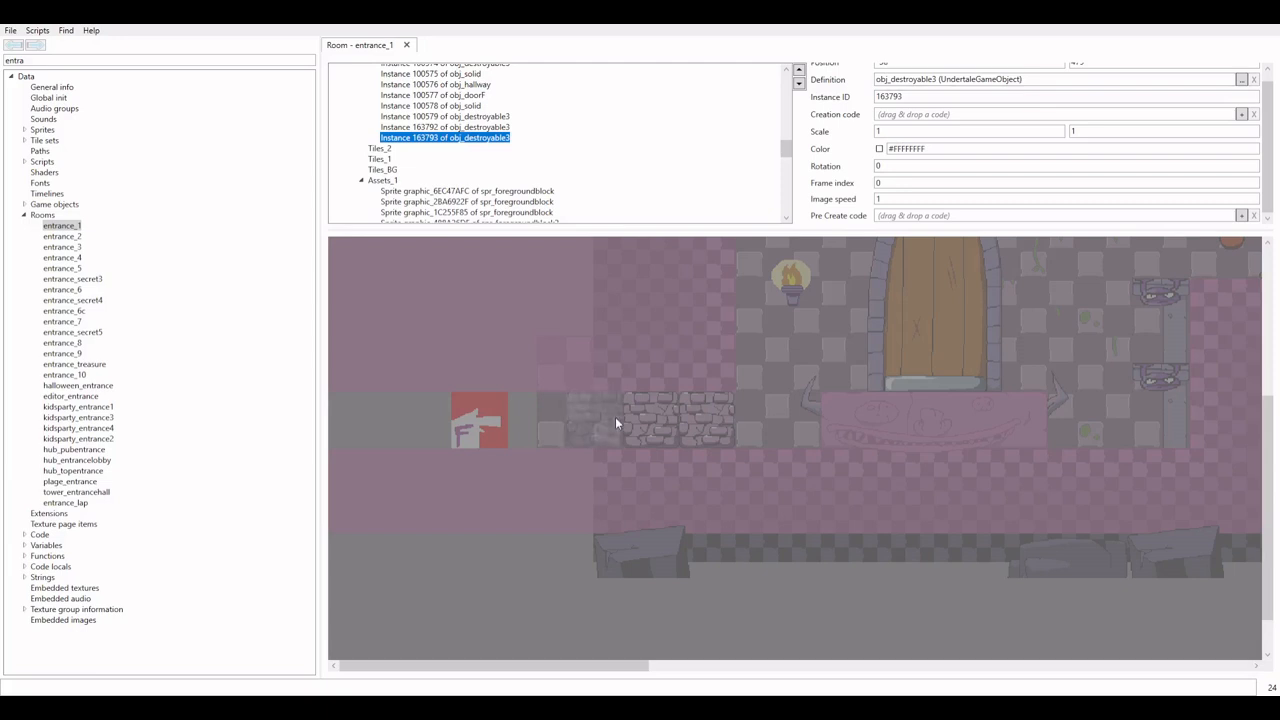
scroll(628, 424, down, 3)
Look over the layouts of the entrance_5 and entrance_6 rooms
click(78, 270)
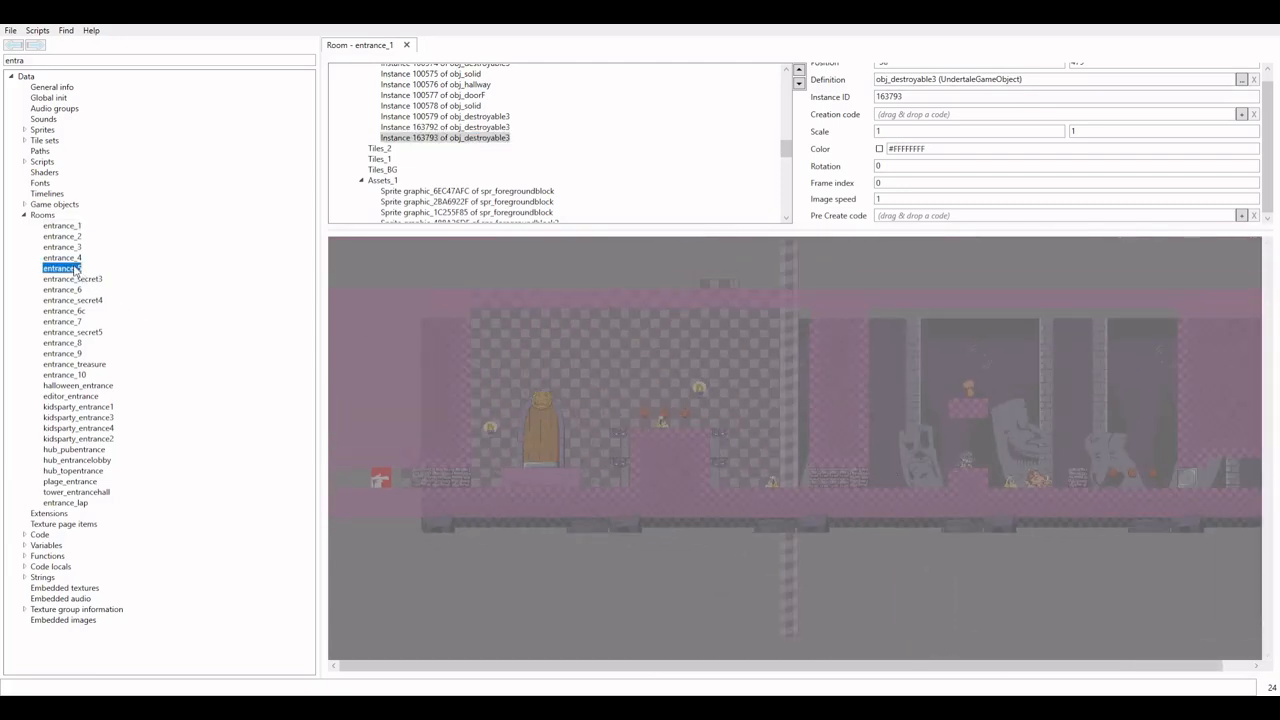
scroll(660, 470, down, 2)
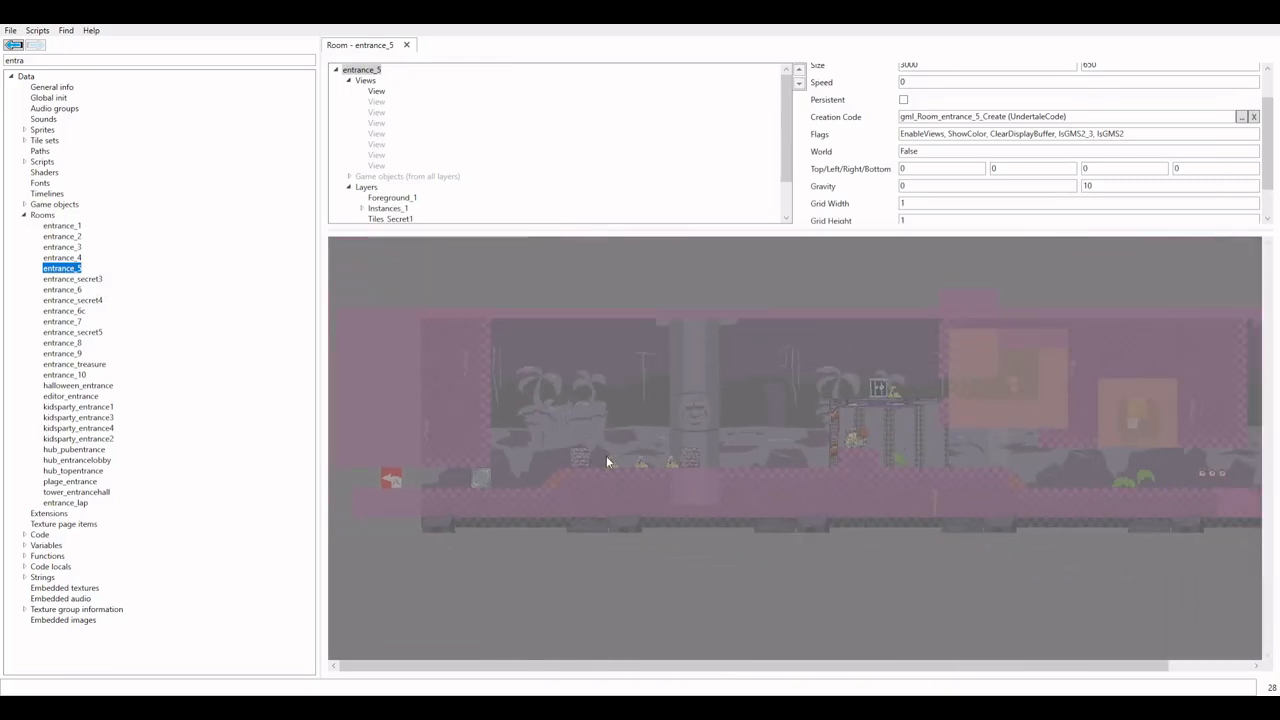
scroll(606, 455, down, 1)
click(63, 290)
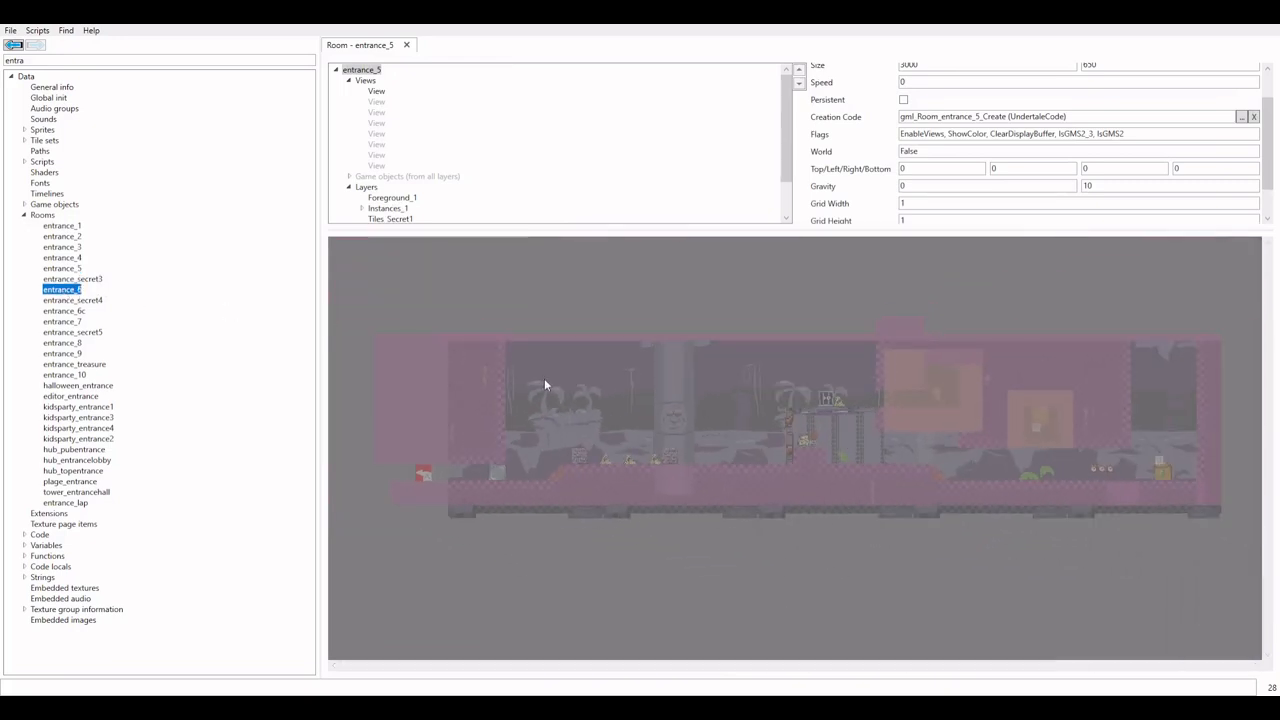
scroll(610, 400, down, 3)
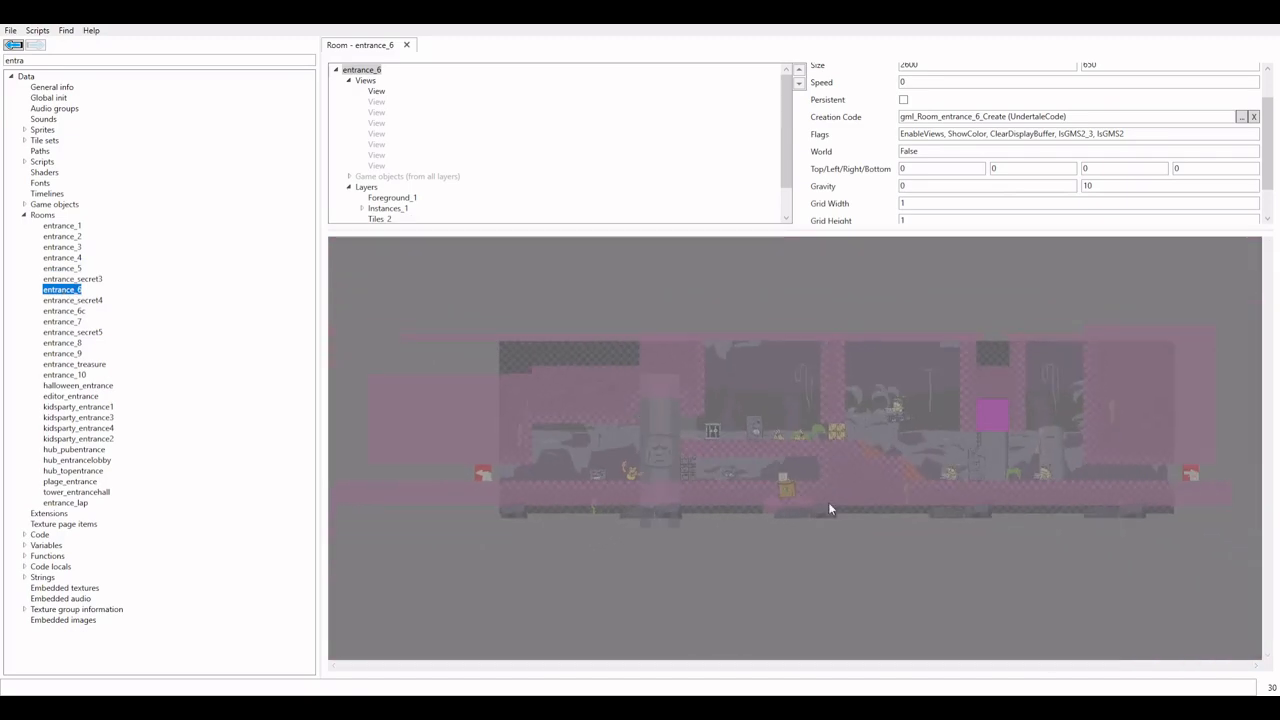
Open the entrance_6c room, check its tile and foreground block layers, and select the Tiles_1 layer
click(78, 312)
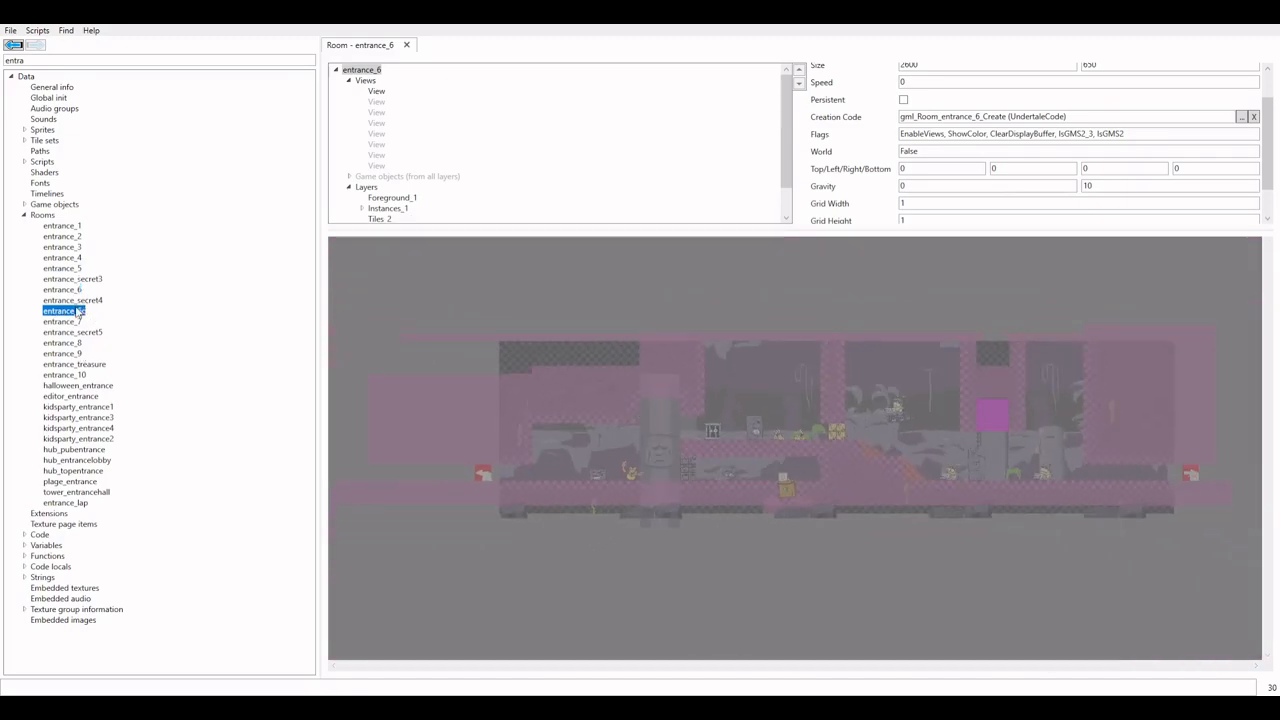
scroll(651, 423, down, 4)
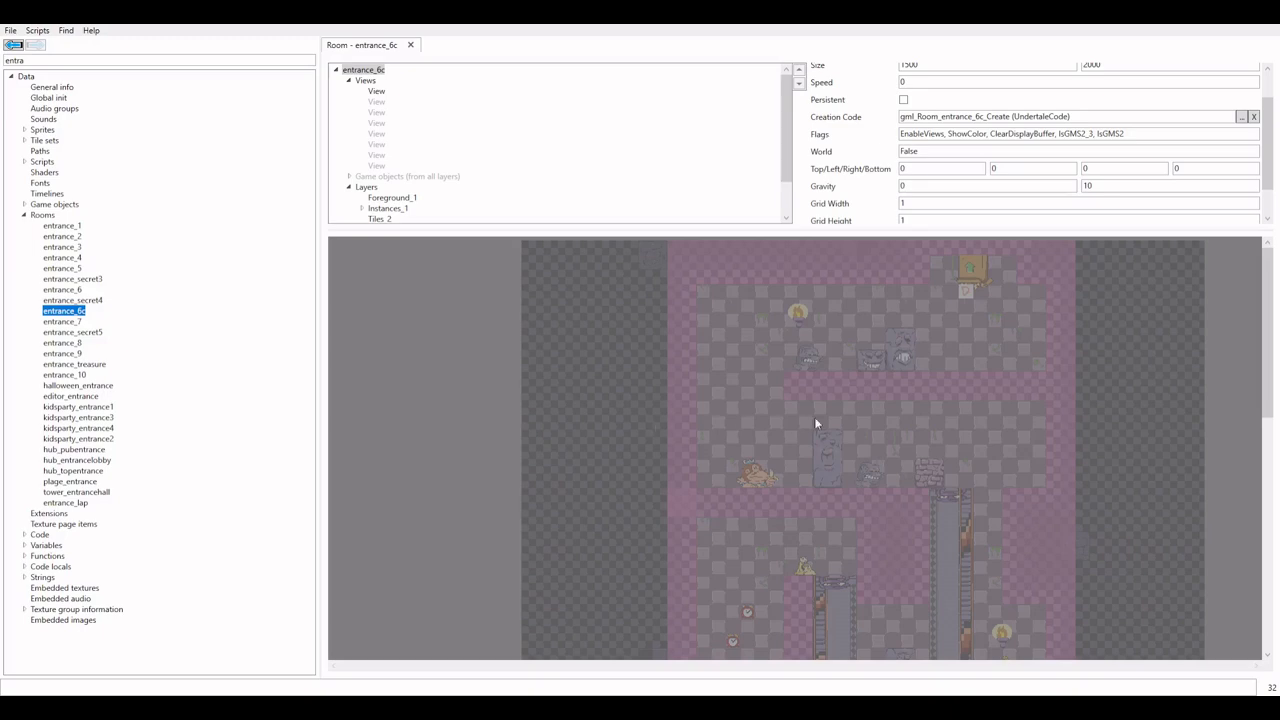
click(649, 326)
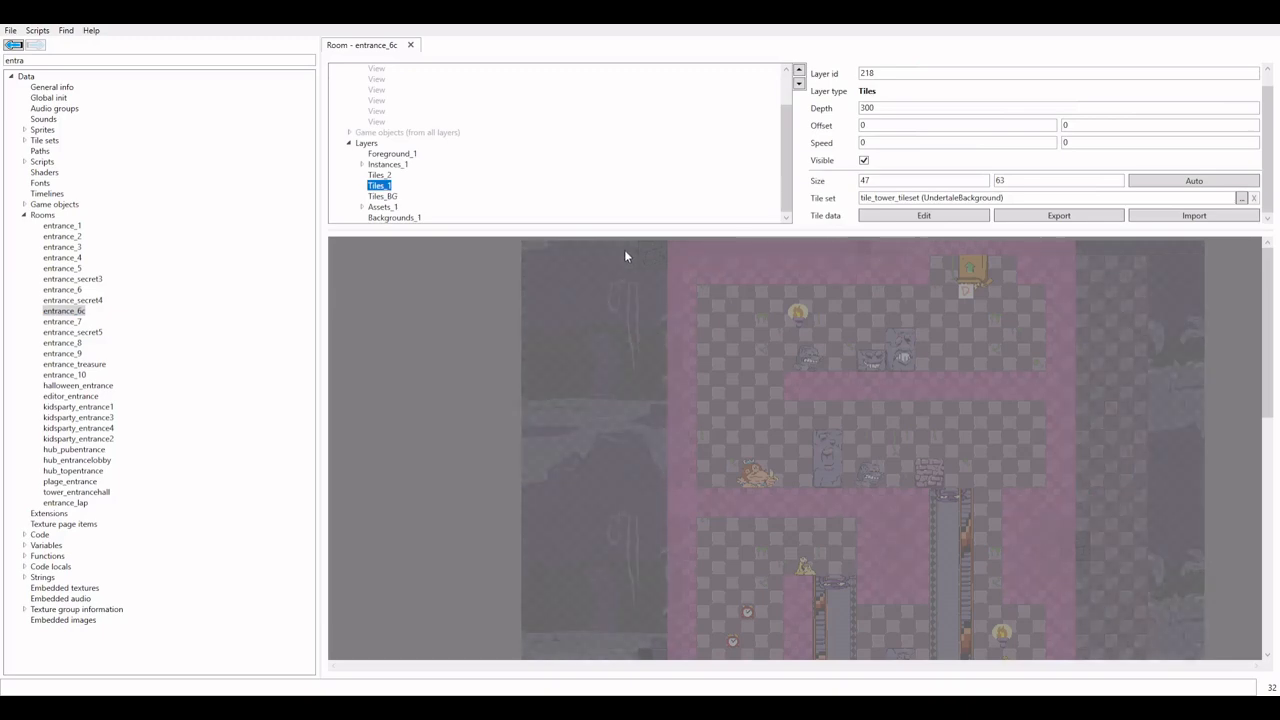
key(Up)
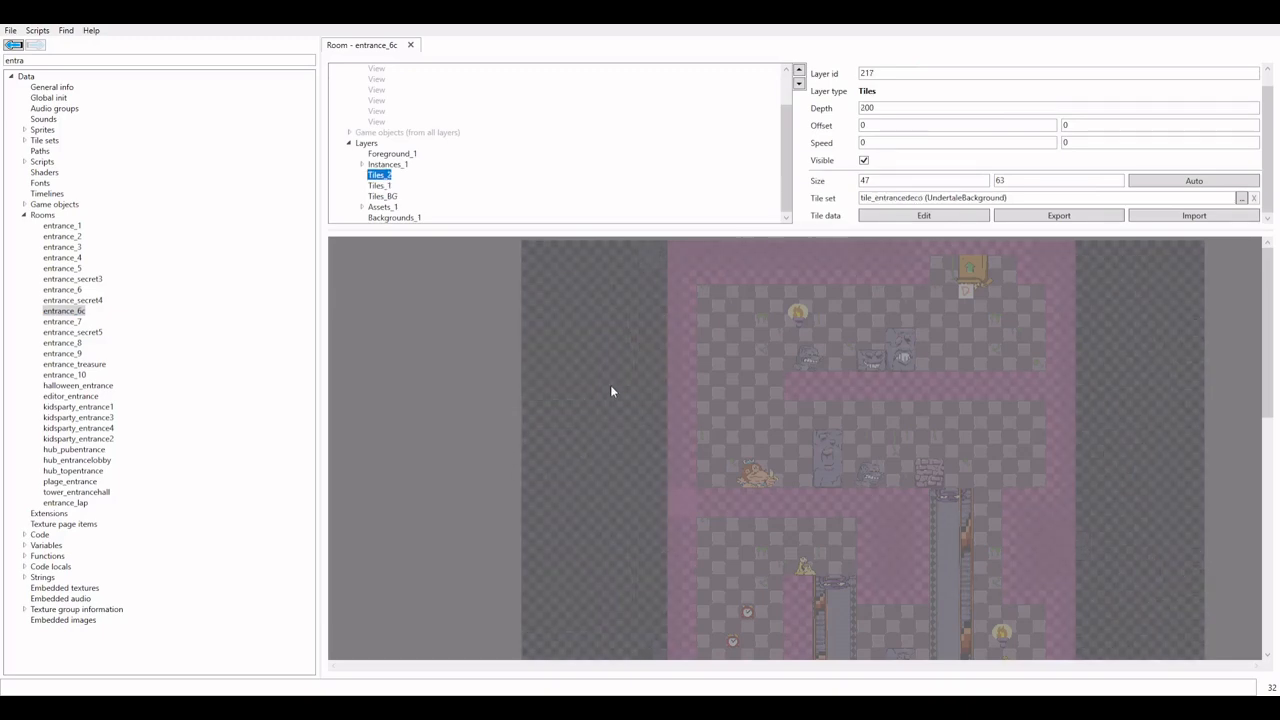
key(Down)
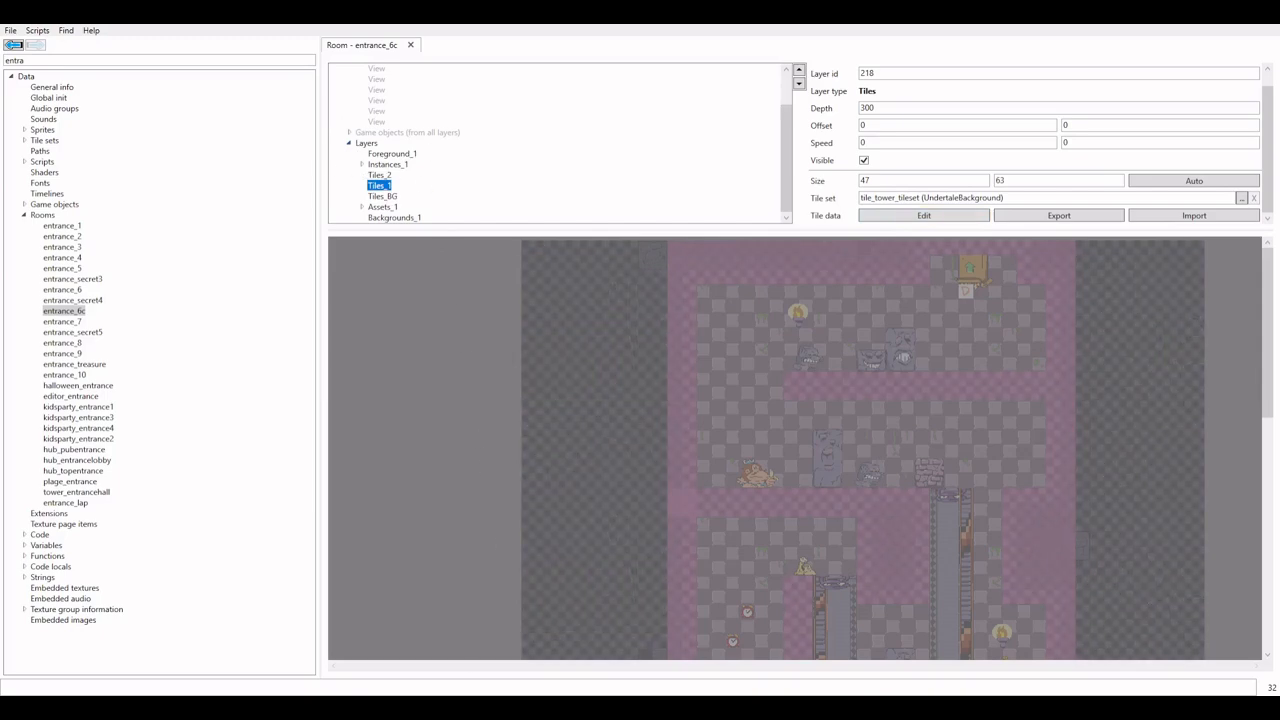
click(730, 354)
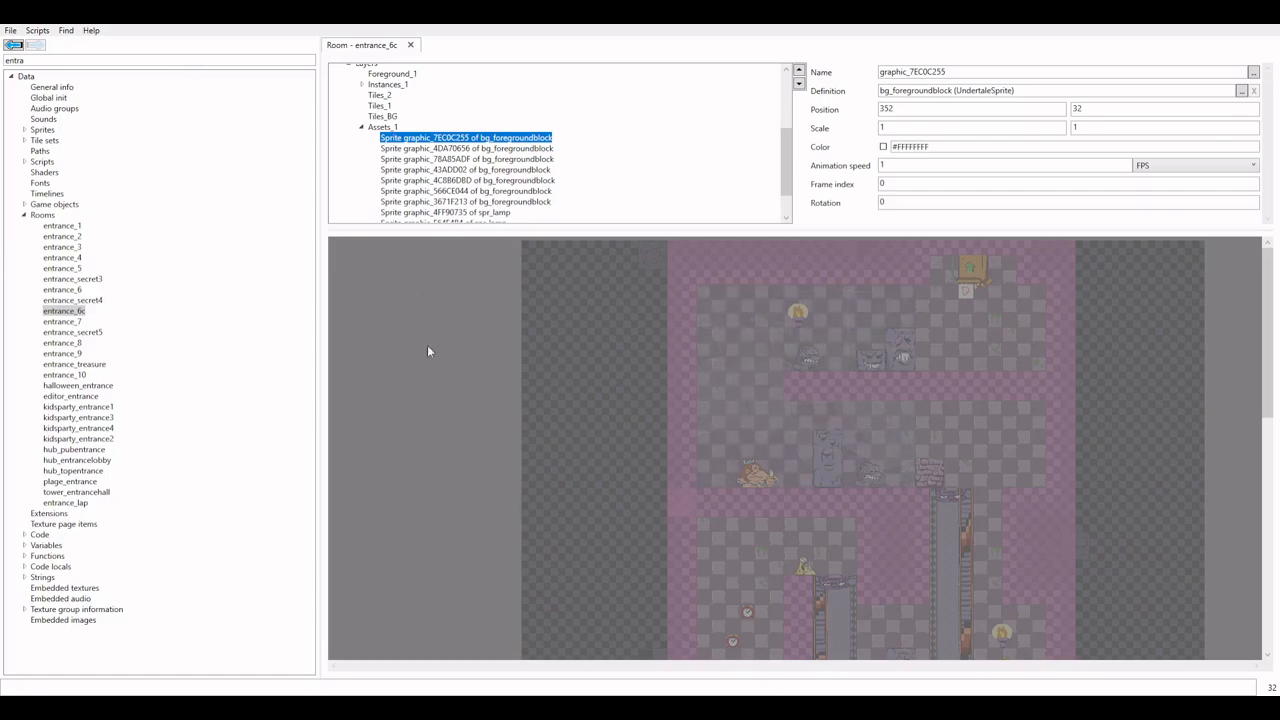
click(545, 334)
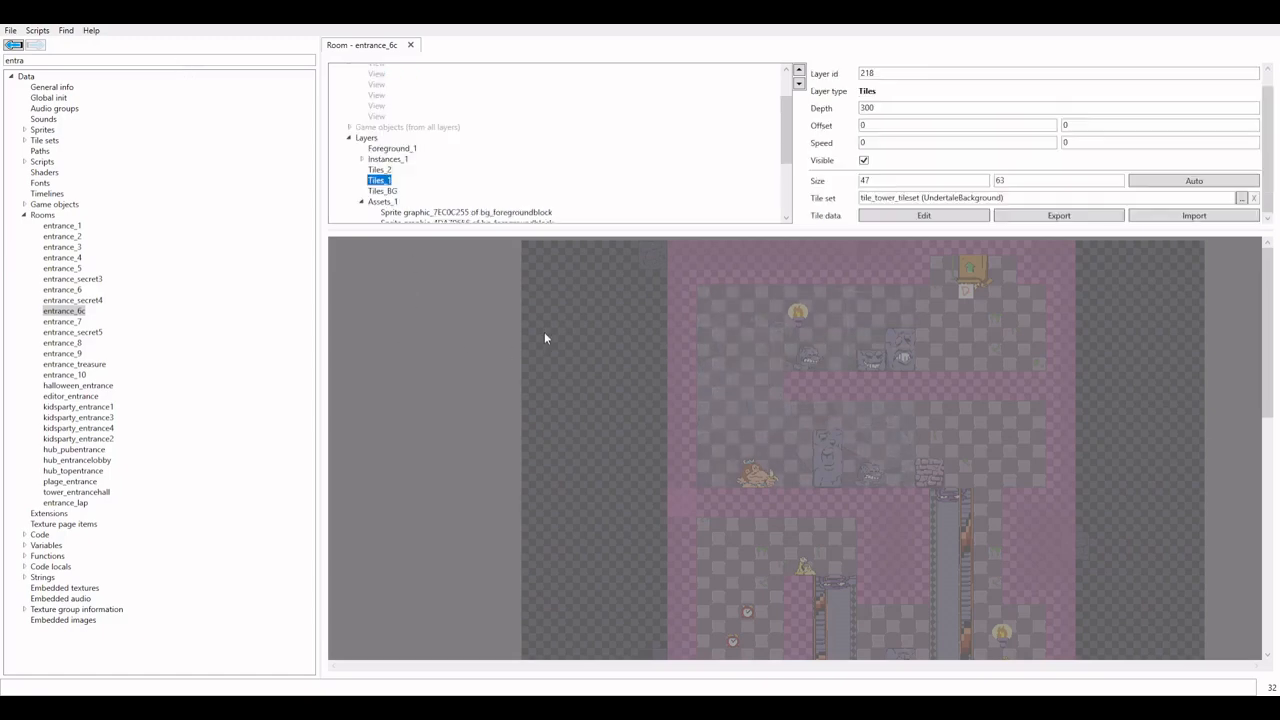
Open the tile data of the Tiles_1 layer for editing in an enlarged editor window
click(938, 219)
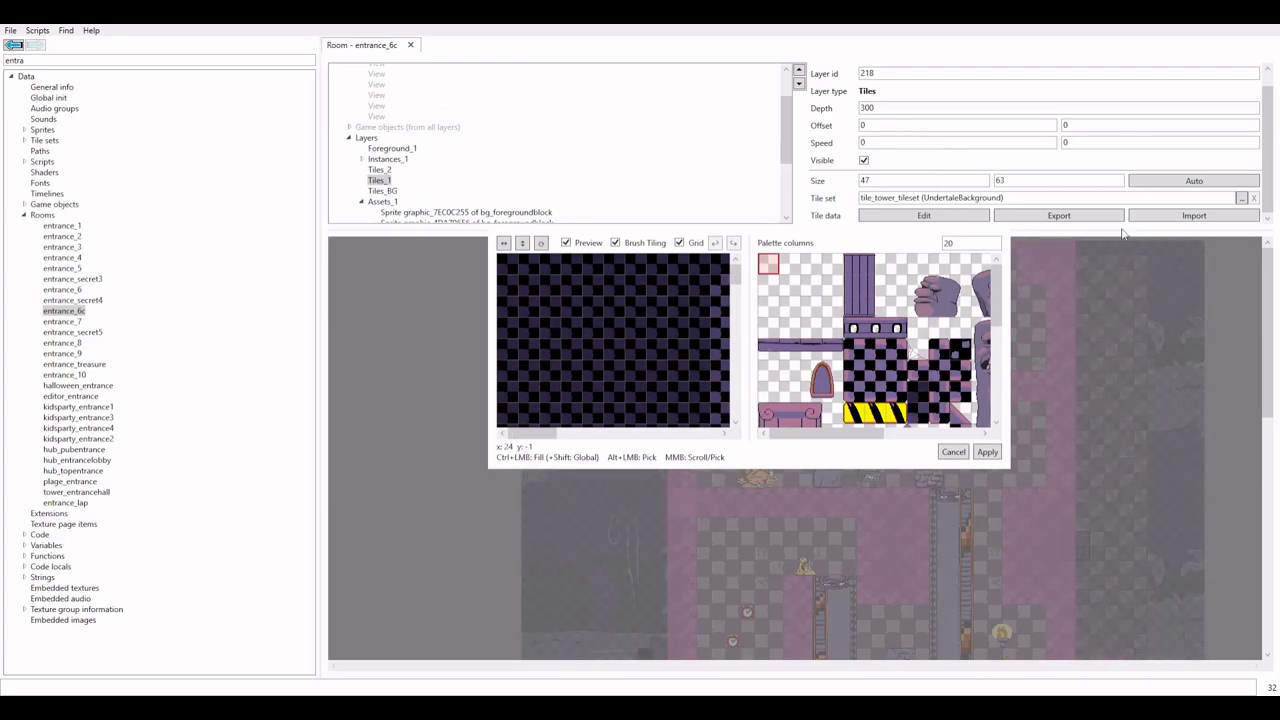
click(958, 227)
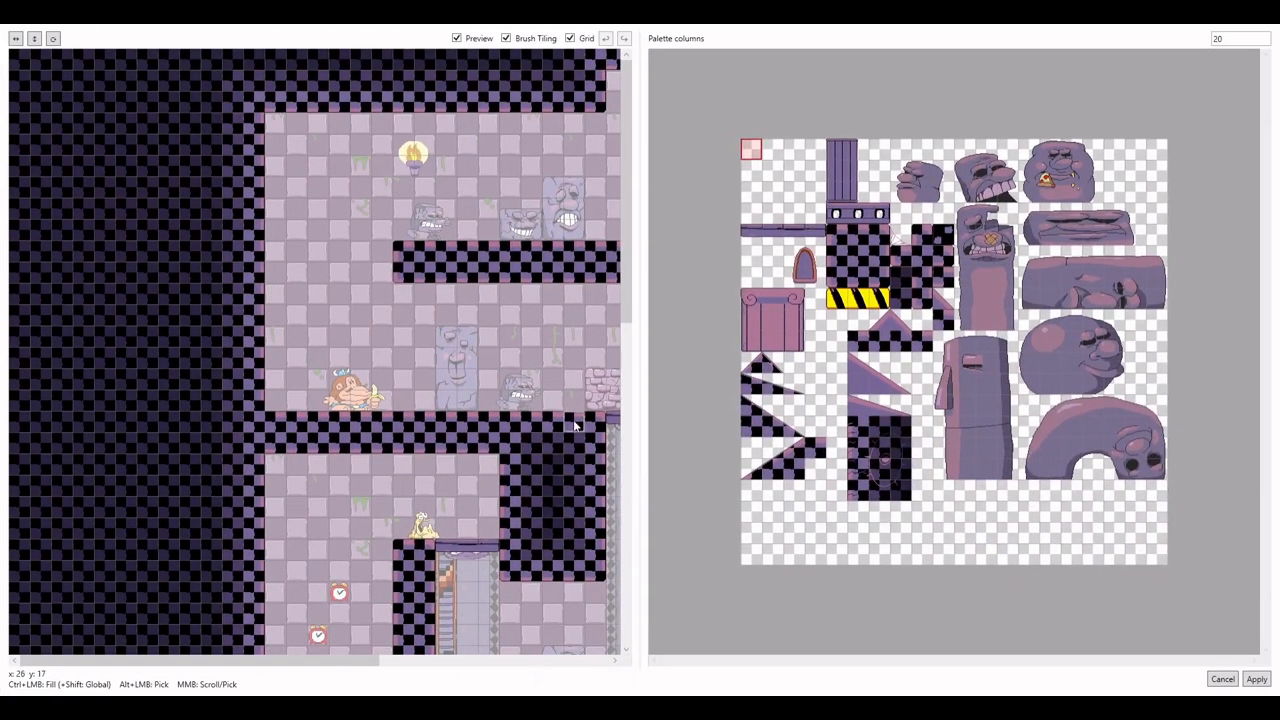
scroll(559, 302, down, 5)
scroll(611, 311, up, 4)
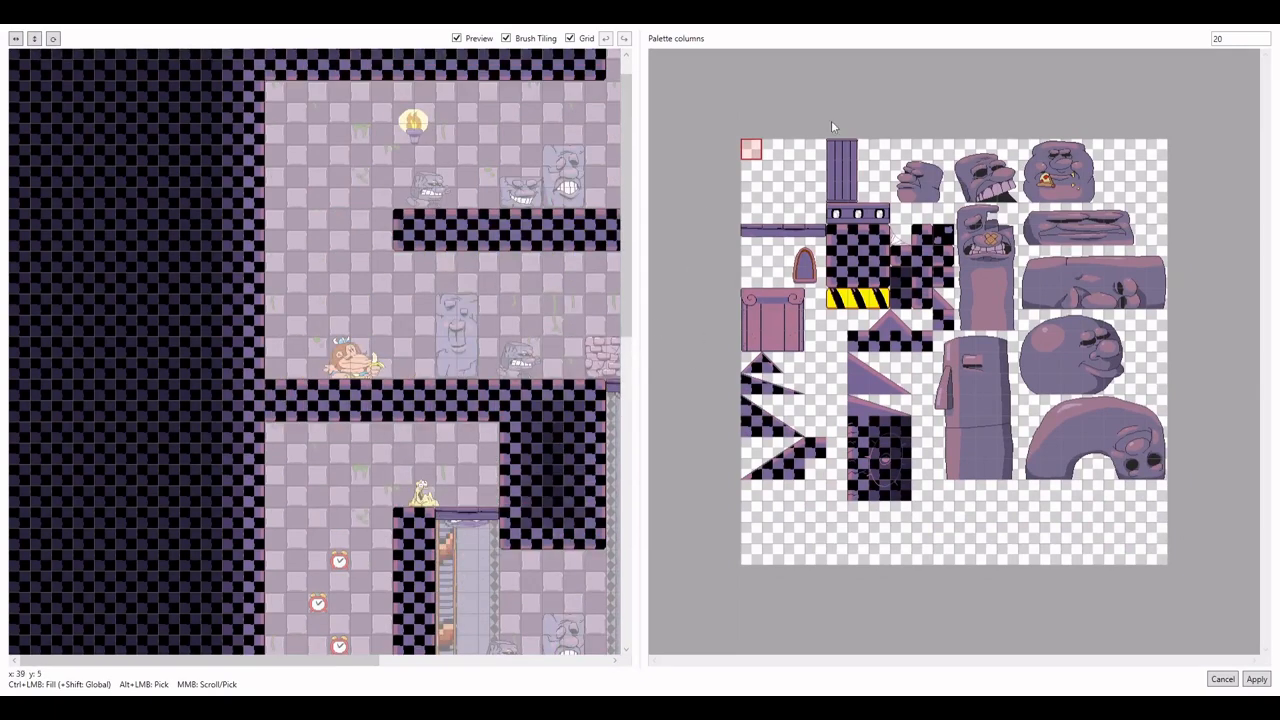
Sample the blank, checkered and slope tiles in the tile palette to see which ones are available
click(773, 191)
click(876, 191)
click(1128, 190)
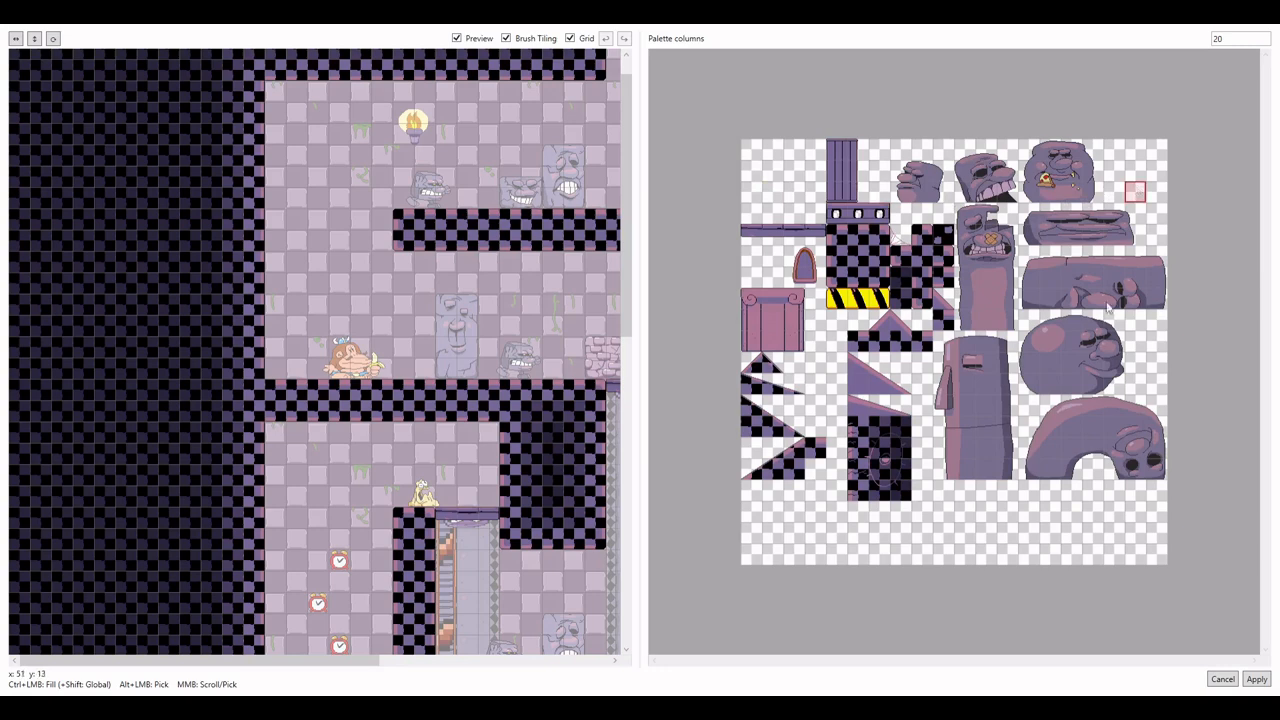
click(1151, 381)
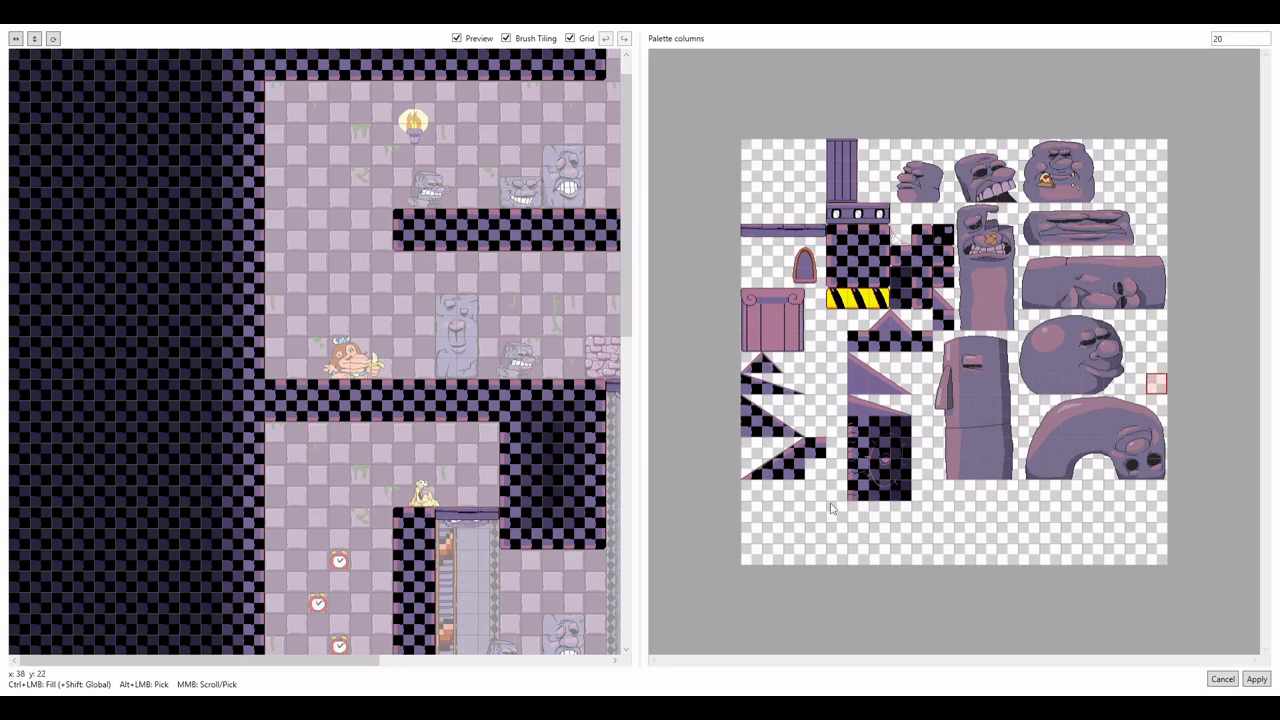
click(865, 488)
click(882, 486)
click(897, 476)
click(795, 444)
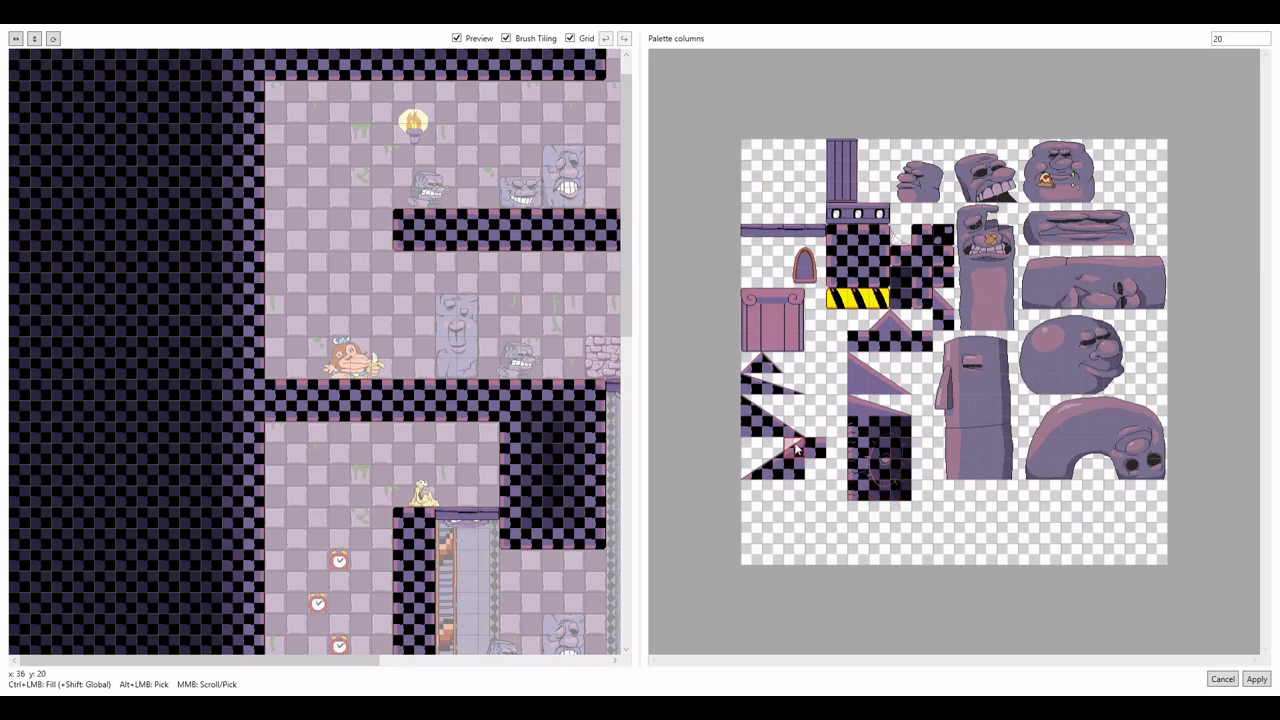
Erase the solid checkered block, five tiles wide and six high, between the two ladder shafts using a blank tile
click(852, 268)
drag(514, 328, 363, 281)
drag(476, 287, 401, 249)
click(230, 360)
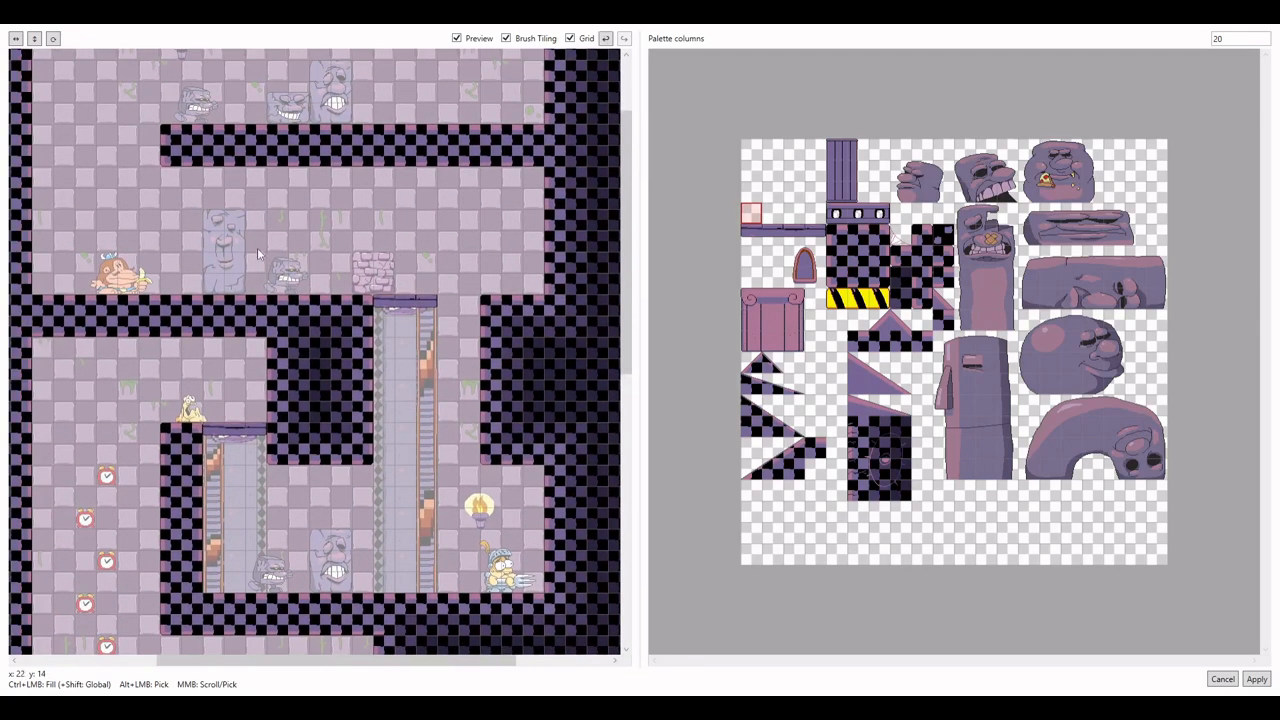
drag(187, 393, 67, 220)
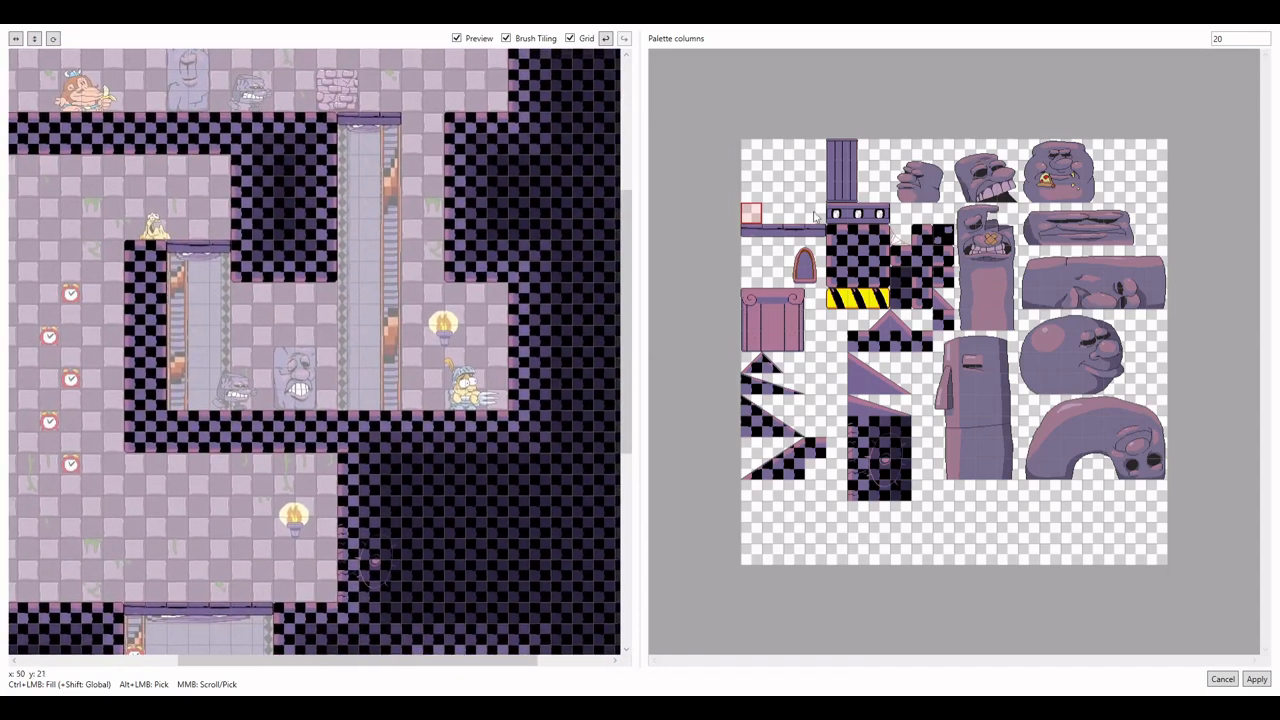
drag(334, 228, 236, 228)
drag(229, 170, 214, 205)
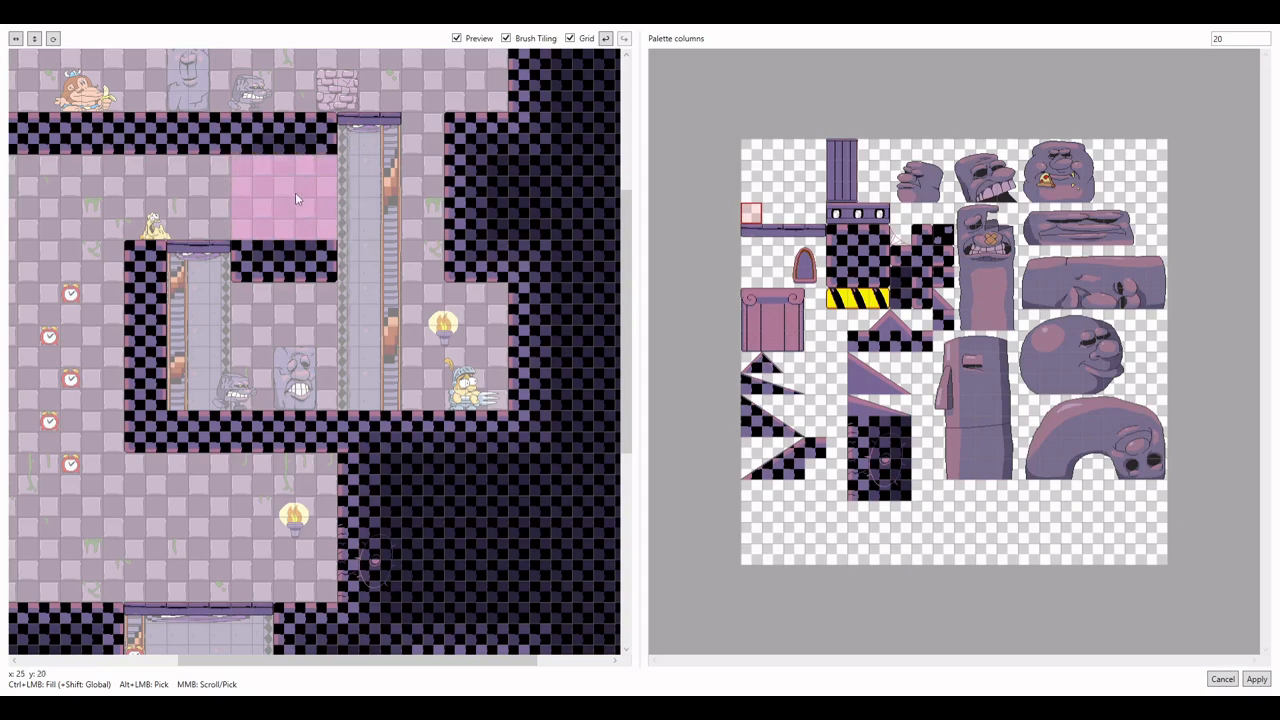
drag(295, 197, 409, 207)
mouse_move(420, 280)
mouse_down()
mouse_move(394, 250)
mouse_move(446, 256)
mouse_up()
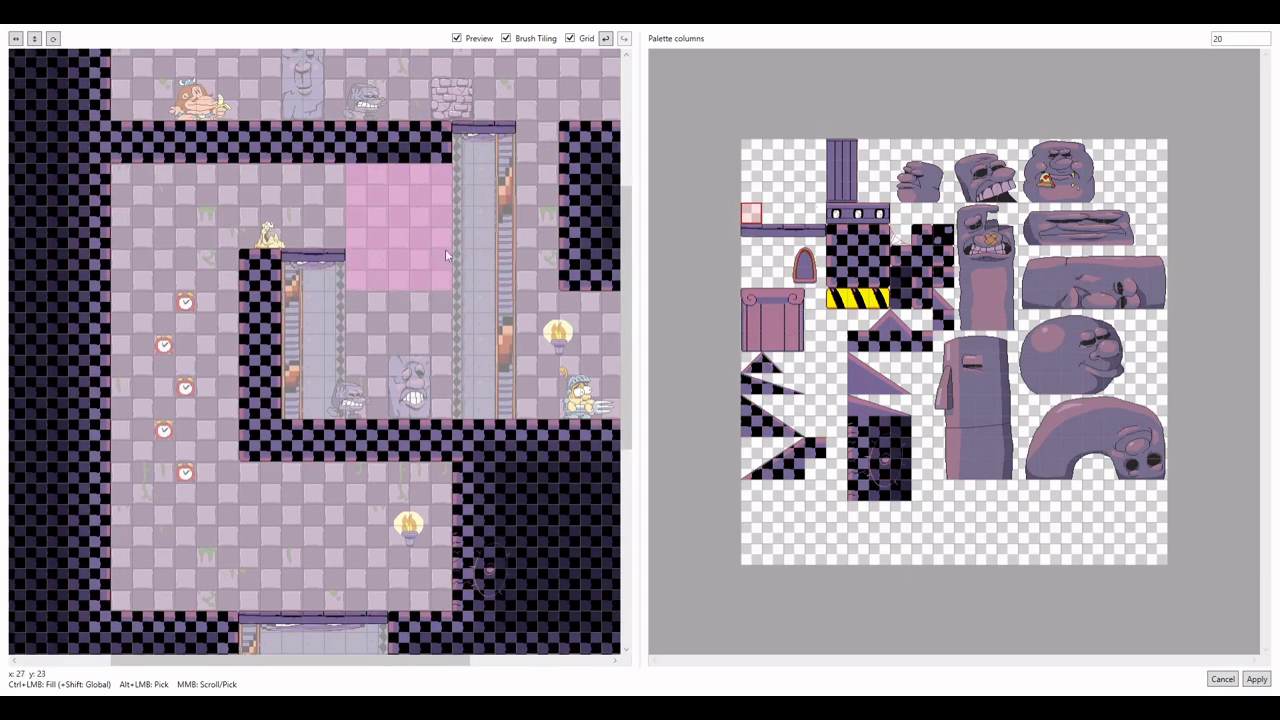
Paint a row of purple ledge tiles from the top of the left shaft across to the right-hand wall
click(776, 237)
click(794, 235)
click(775, 238)
drag(772, 236, 794, 236)
drag(356, 261, 536, 259)
Erase the solid tiles under the knight enemy and the two rows beneath the adjoining floor with a blank tile
click(794, 235)
click(773, 236)
click(815, 235)
click(751, 256)
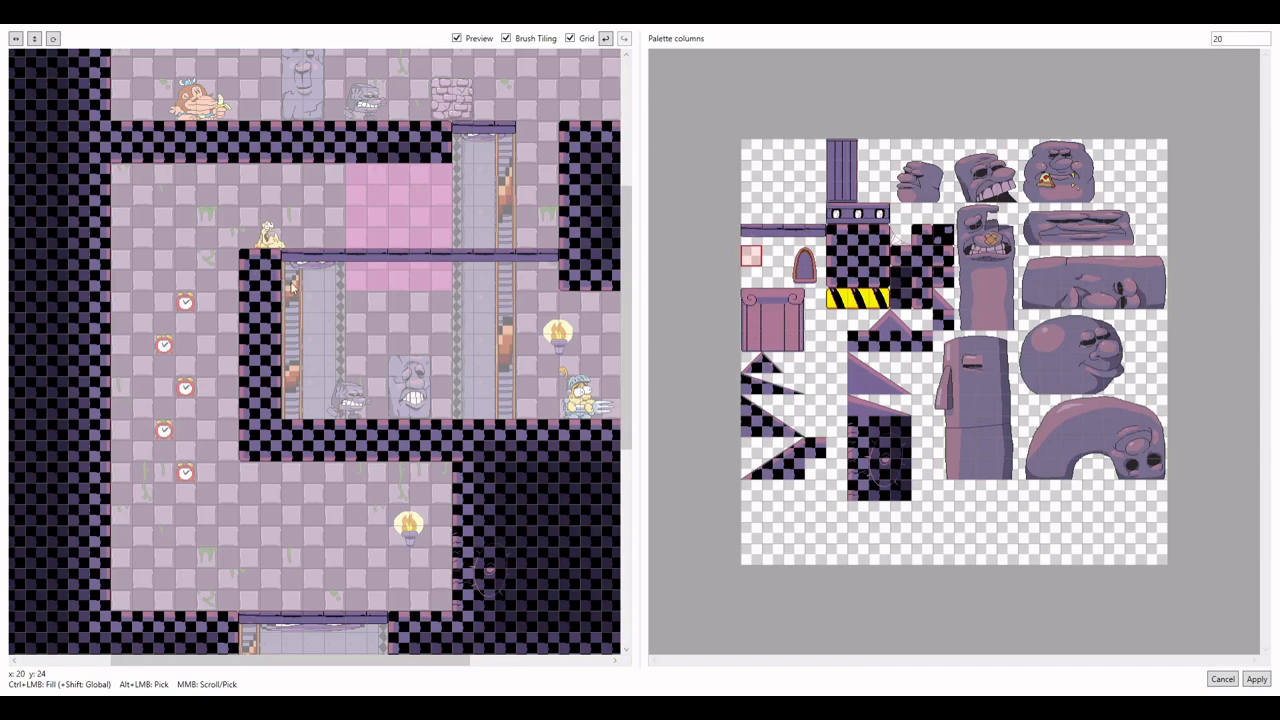
click(271, 262)
key(ctrl+z)
mouse_move(522, 383)
mouse_down()
mouse_move(396, 272)
mouse_move(417, 230)
mouse_up()
drag(463, 278, 357, 341)
drag(476, 318, 644, 396)
Extend the two-row checkered floor below the shafts leftward to the room's left wall with matching fill and edge tiles
click(858, 256)
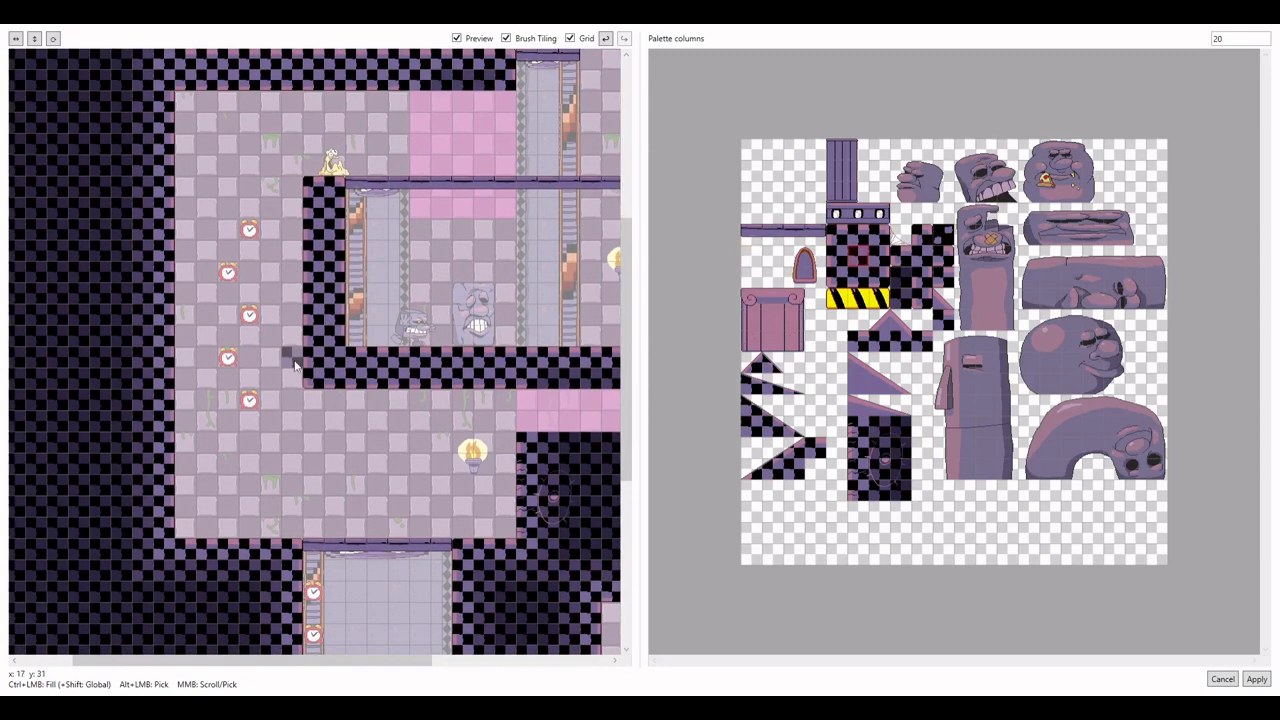
drag(290, 356, 183, 356)
mouse_move(374, 265)
mouse_down()
mouse_move(300, 333)
mouse_move(458, 306)
mouse_up()
click(858, 277)
drag(395, 417, 267, 417)
click(858, 256)
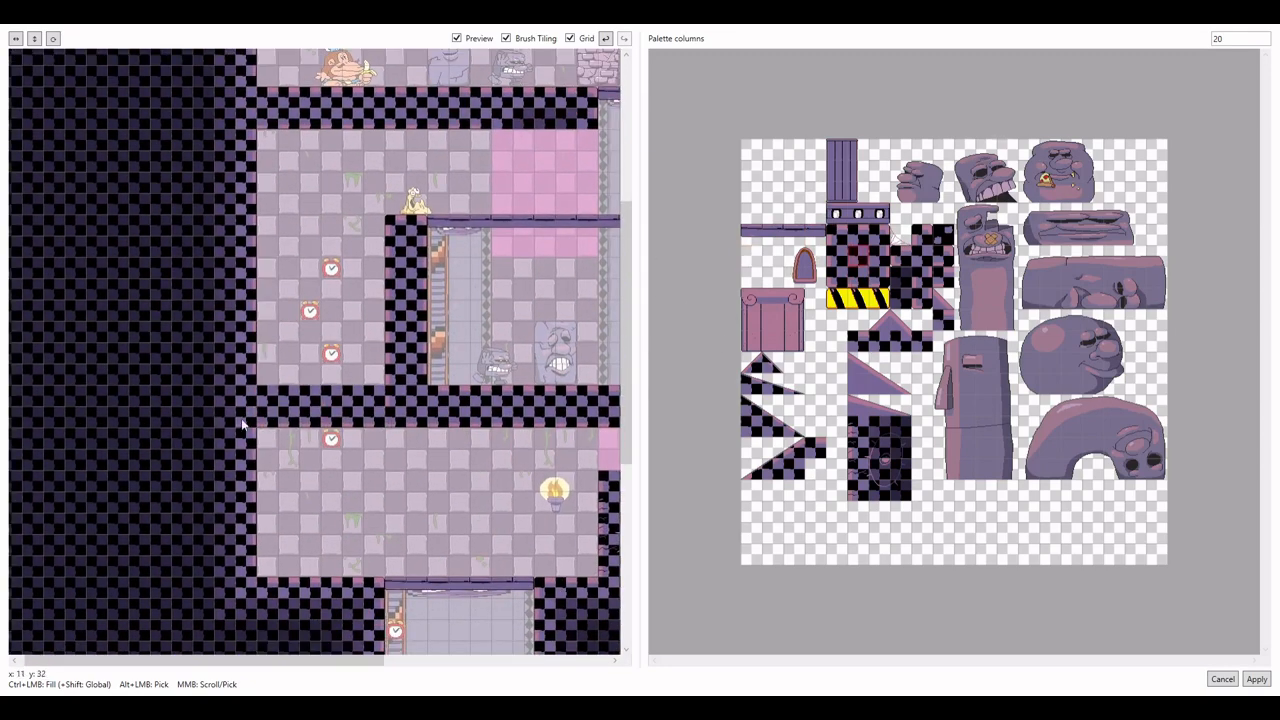
click(858, 235)
Erase the lower part of the narrow wall beside the left shaft and touch up the edge tiles of the floor
click(751, 171)
drag(396, 374, 417, 352)
drag(520, 330, 293, 264)
click(837, 277)
click(415, 337)
drag(334, 343, 542, 343)
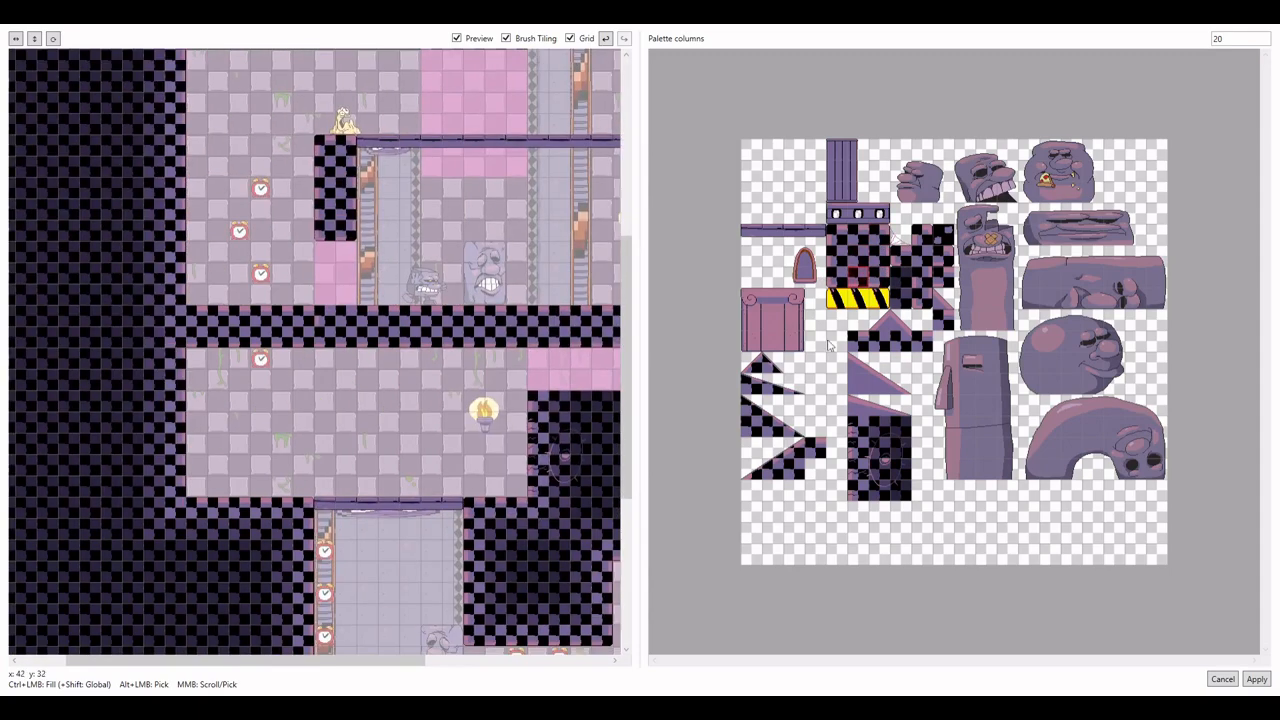
Paint bottom-edge tiles along the underside of the ceiling above the erased block between the shafts
click(837, 235)
click(751, 405)
click(773, 427)
mouse_move(410, 455)
mouse_down()
mouse_move(395, 393)
mouse_move(325, 646)
mouse_up()
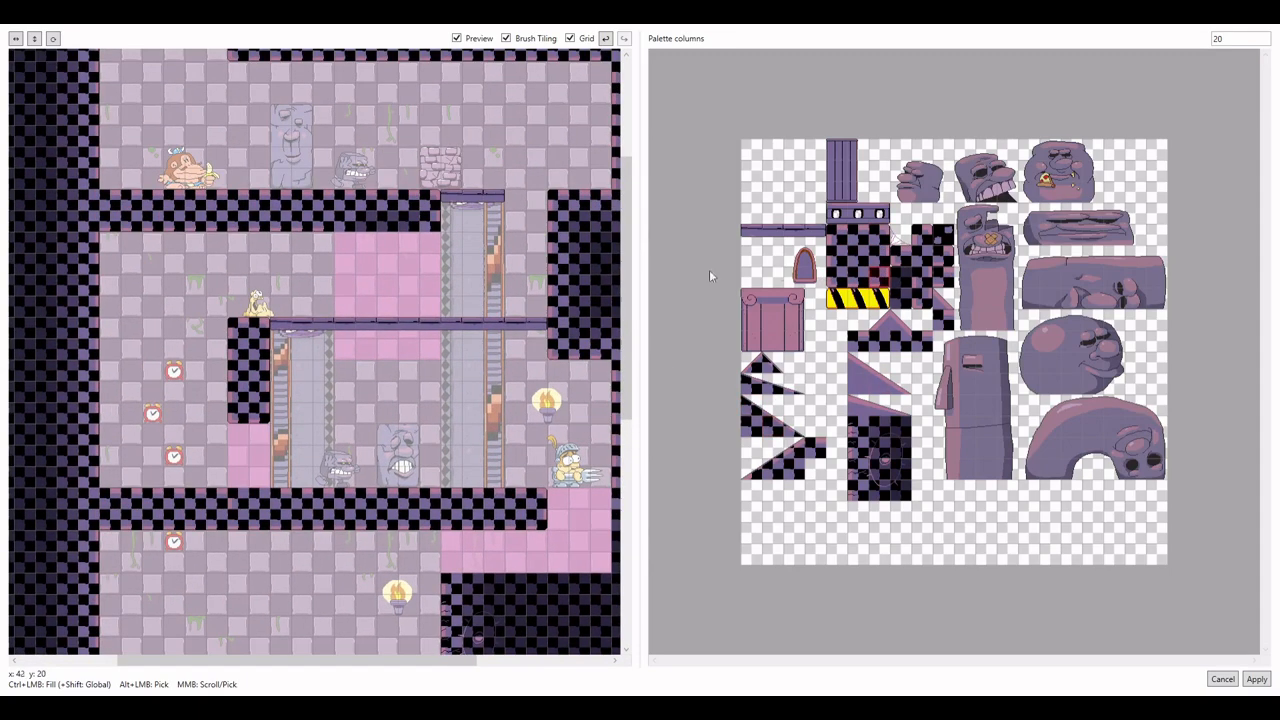
click(858, 277)
drag(365, 221, 409, 221)
drag(529, 286, 473, 313)
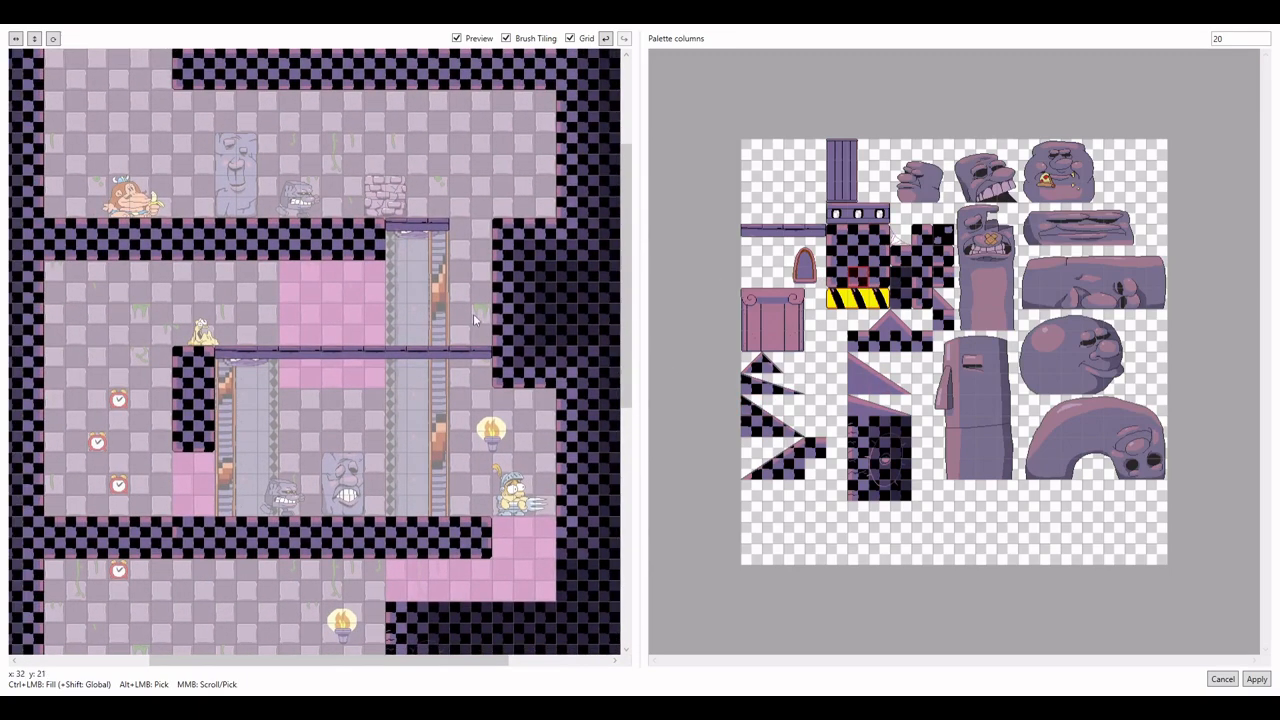
Paint top-edge tiles along the floor below the erased area under the knight, and edge tiles on the wall beside it
drag(421, 435, 440, 245)
click(837, 234)
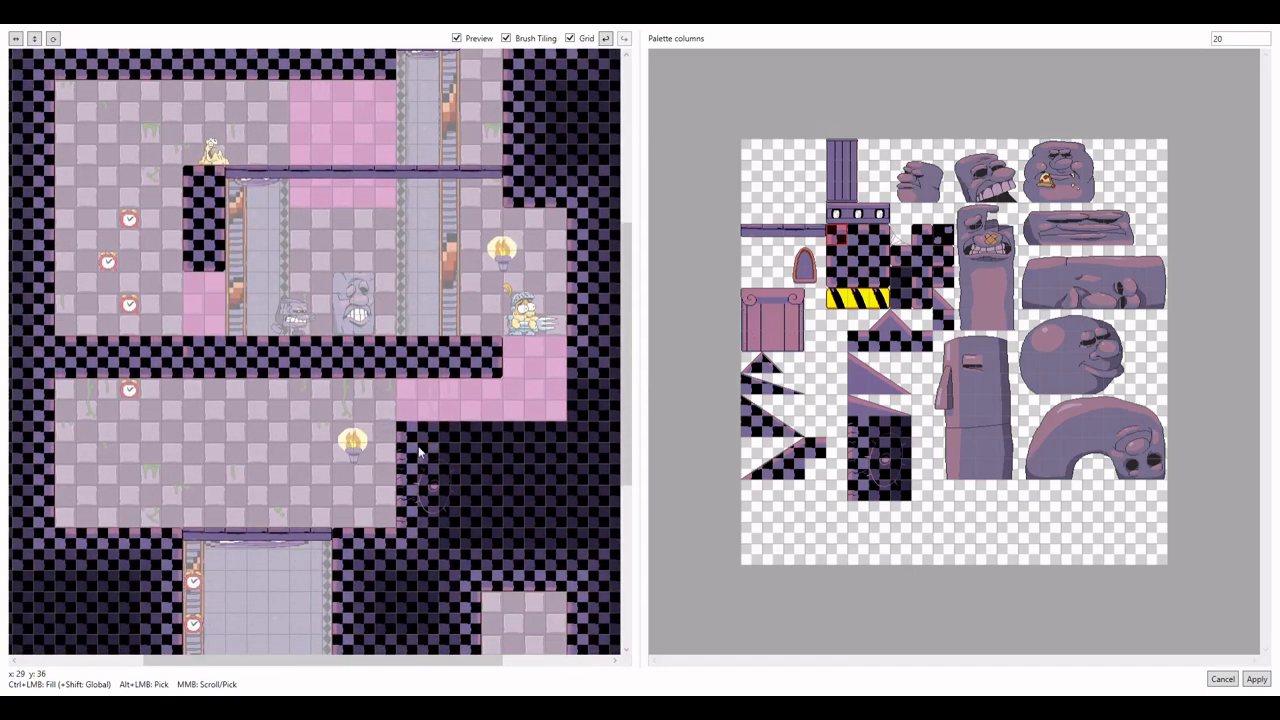
click(859, 242)
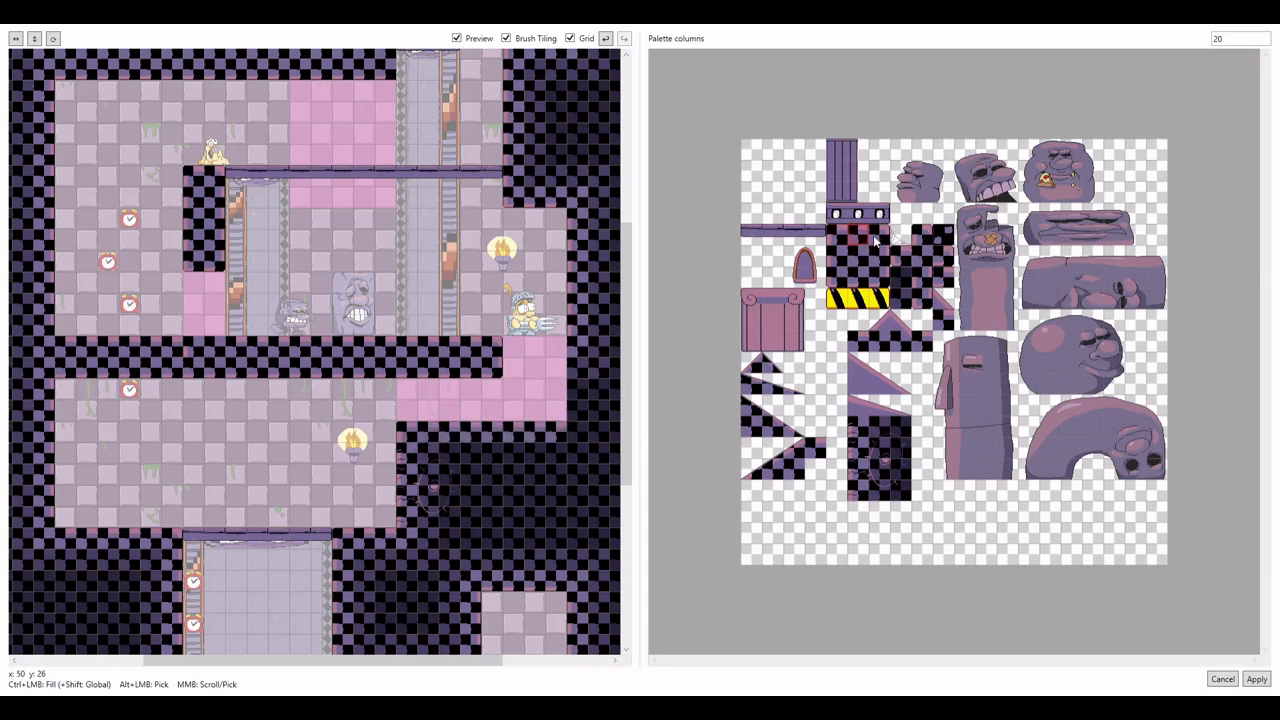
click(837, 258)
drag(574, 361, 576, 415)
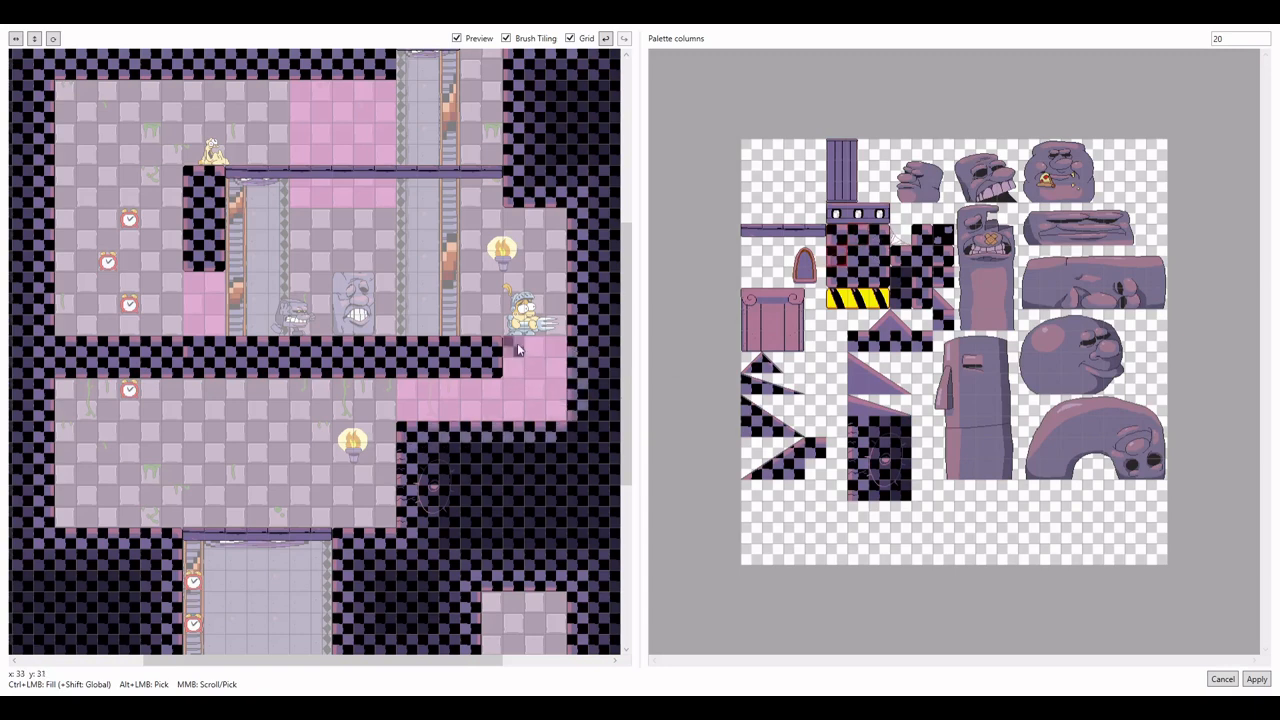
Apply the tile edits to the Tiles_1 layer
drag(535, 256, 609, 315)
scroll(392, 411, down, 4)
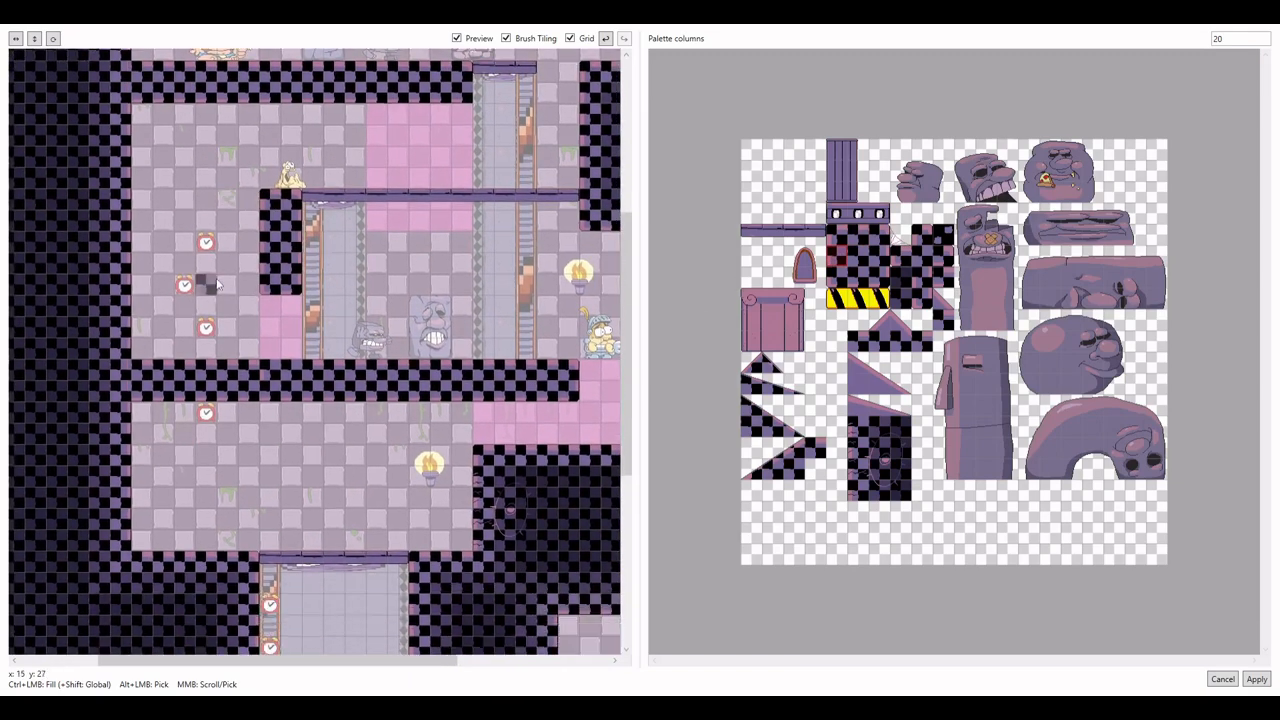
scroll(384, 464, down, 2)
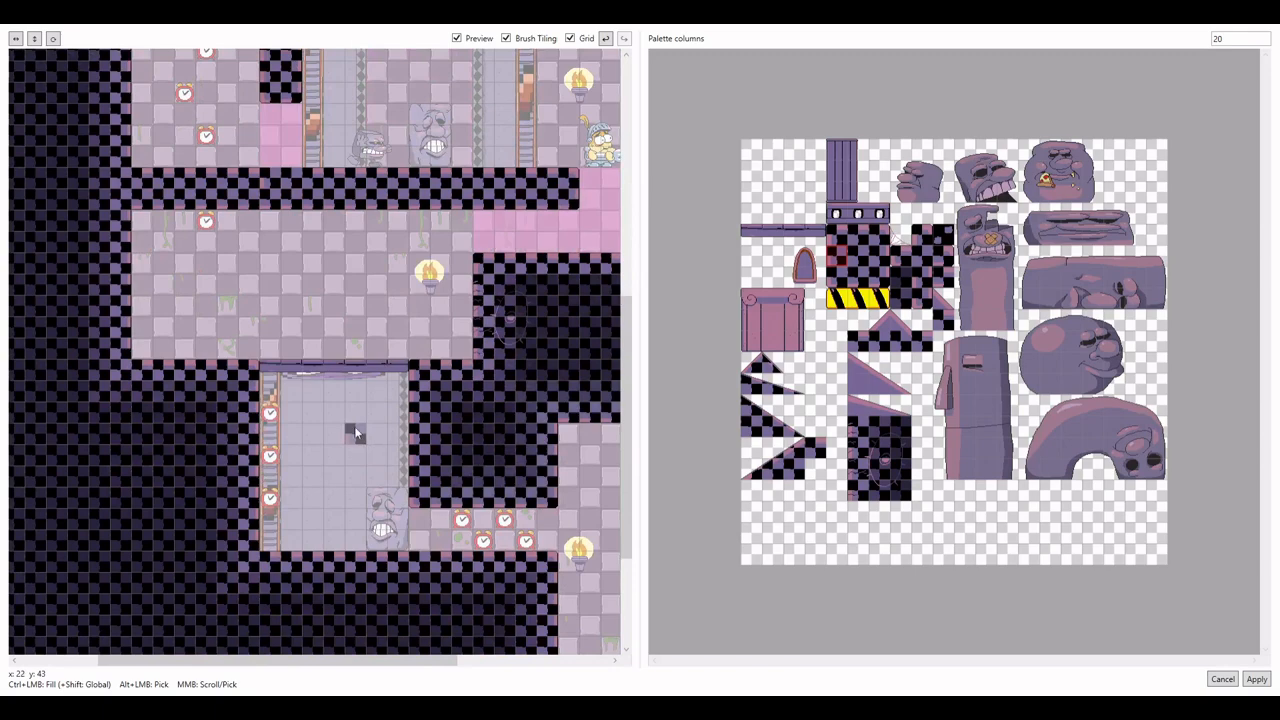
drag(341, 405, 334, 366)
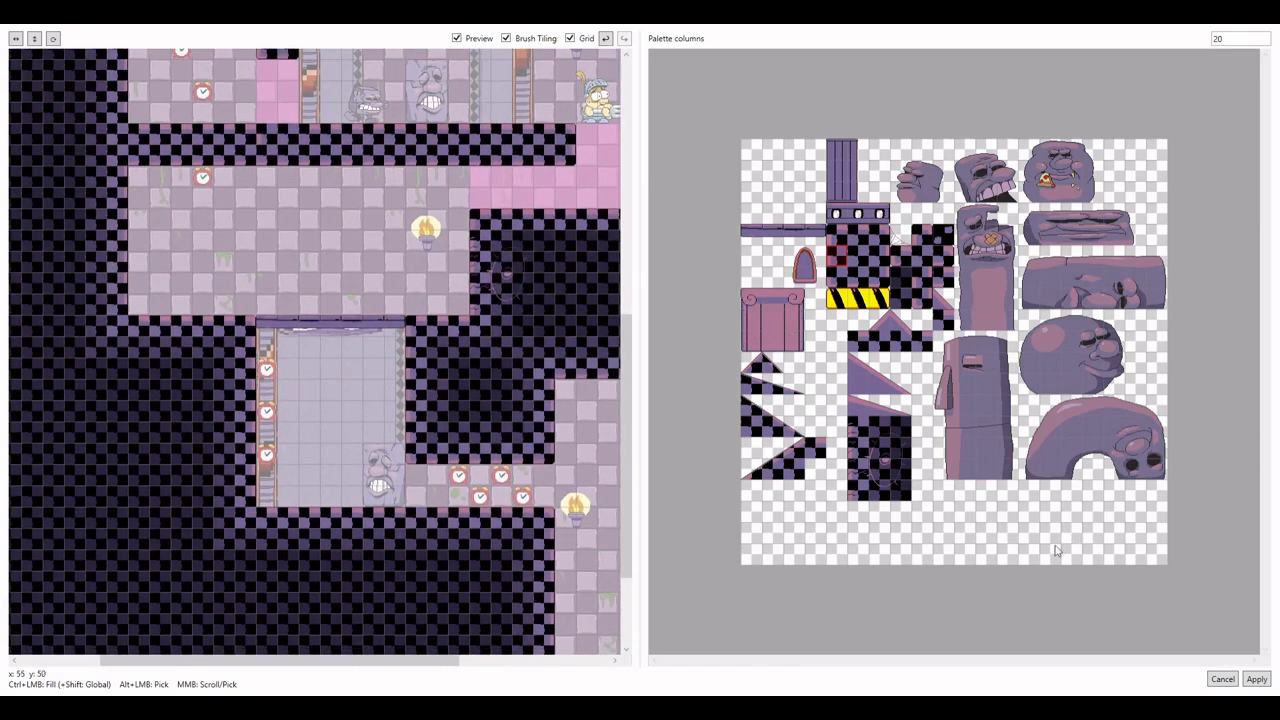
click(1256, 679)
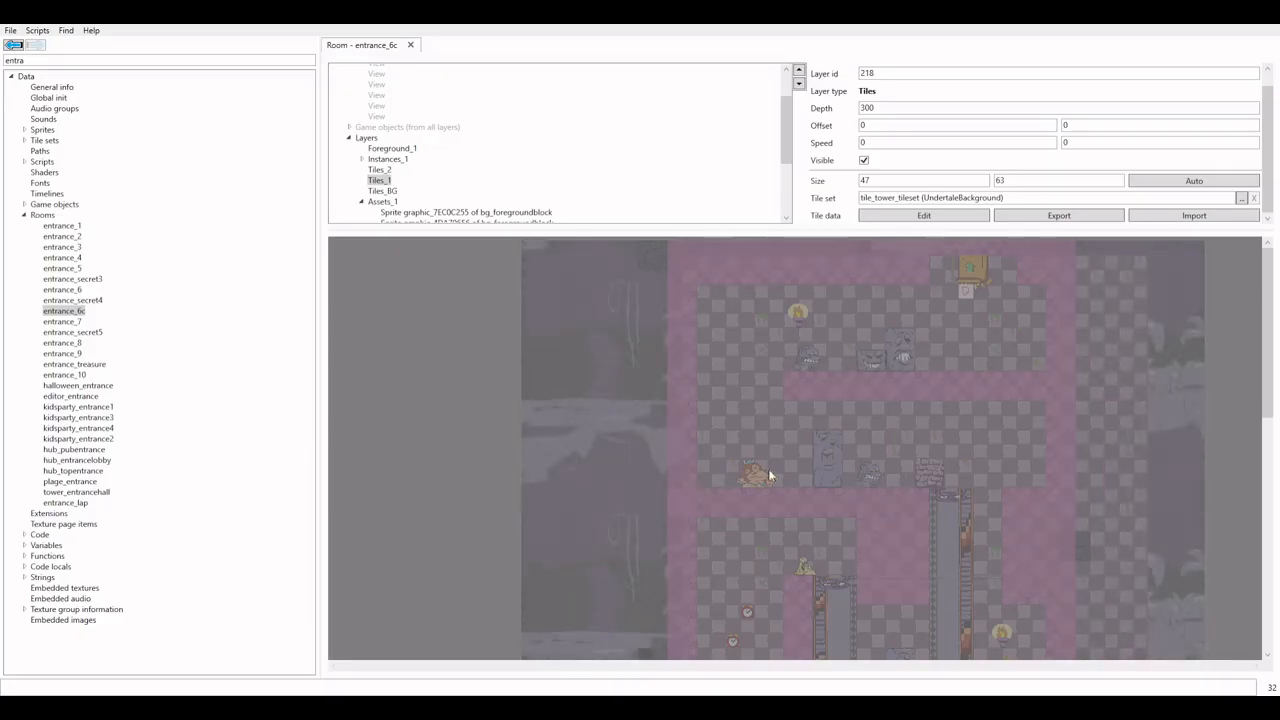
Examine the reshaped entrance_6c layout, comparing the solids and objects with the edited wall and floor tiles
scroll(792, 385, down, 4)
scroll(862, 480, up, 3)
scroll(797, 410, down, 5)
scroll(766, 455, down, 2)
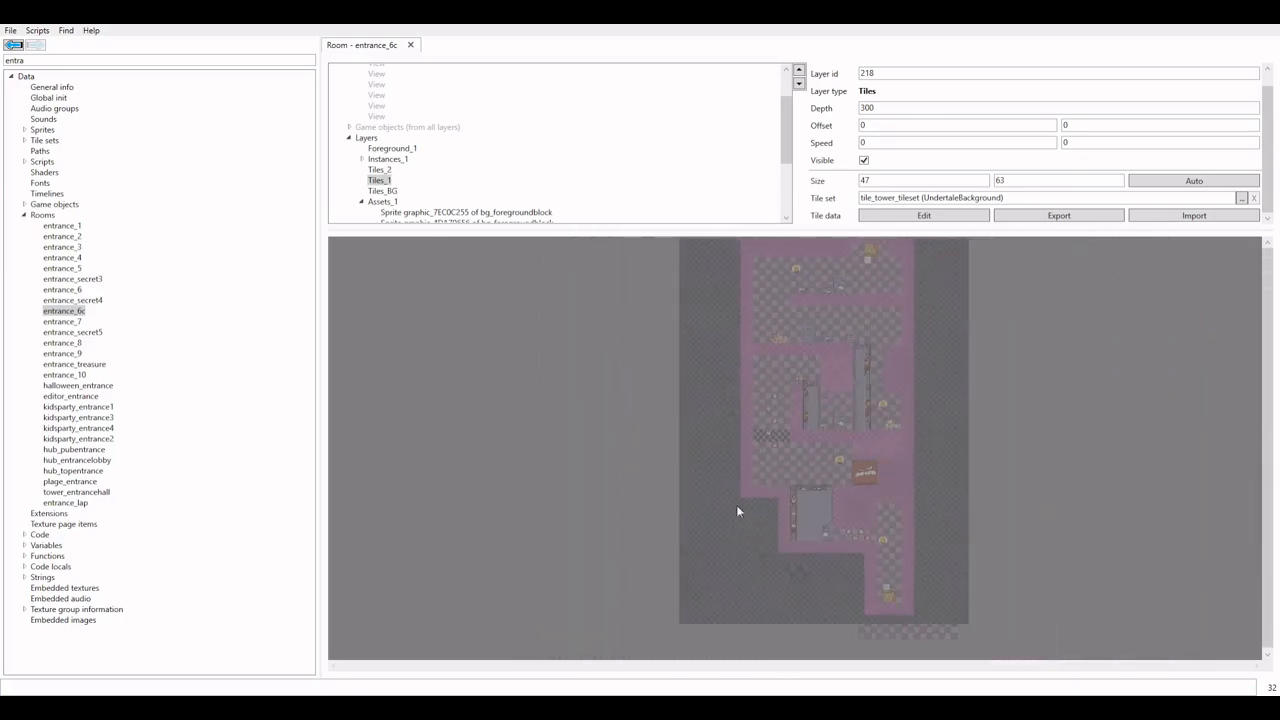
scroll(752, 417, up, 6)
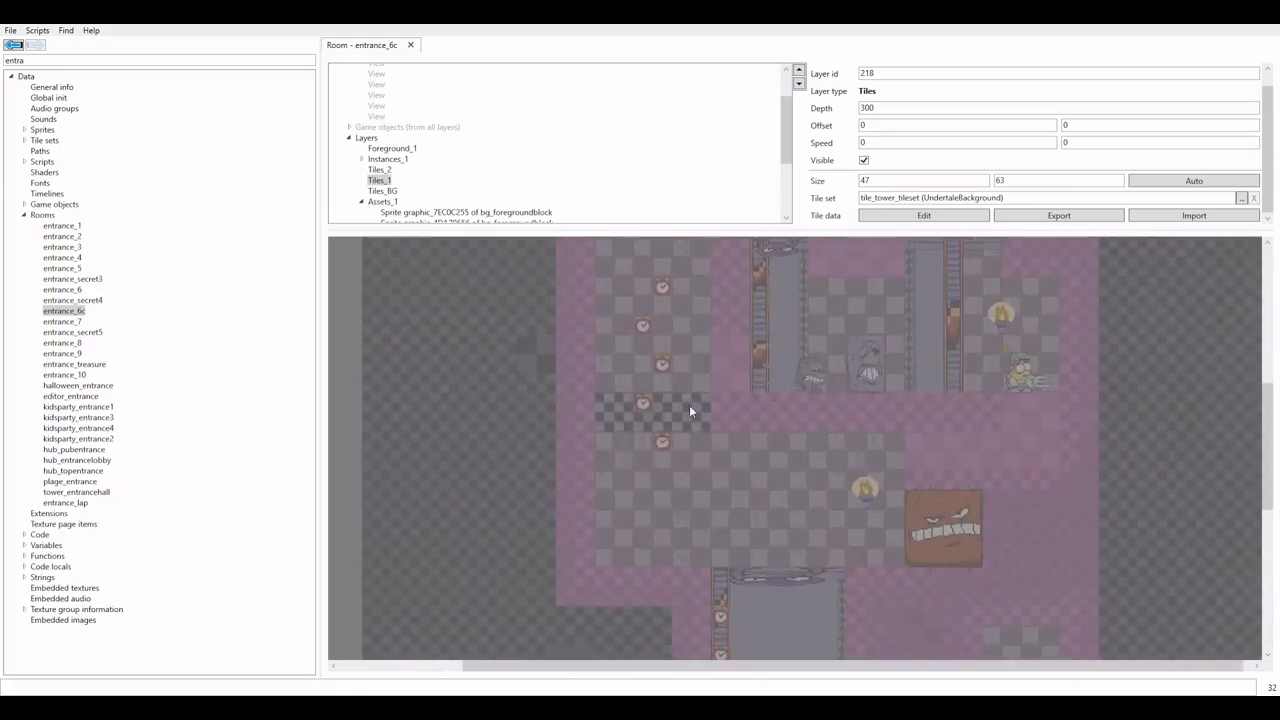
scroll(689, 405, down, 3)
scroll(762, 390, down, 2)
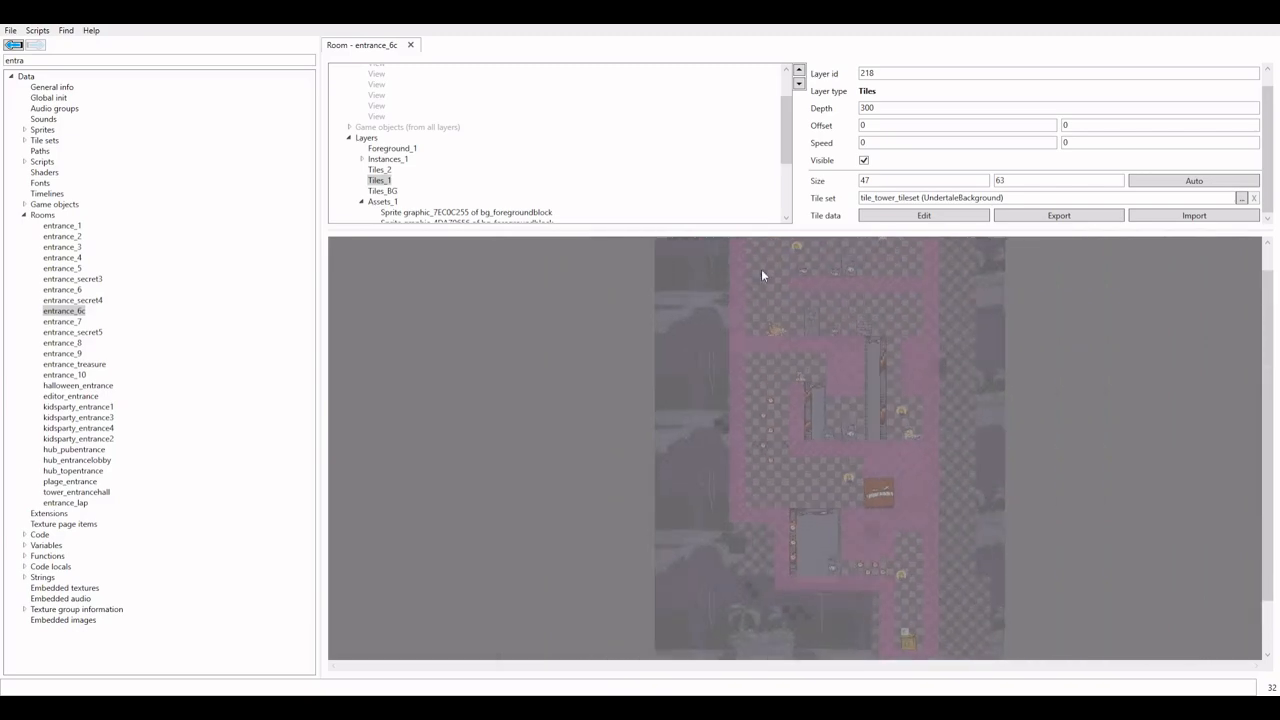
scroll(800, 265, up, 4)
scroll(895, 385, down, 1)
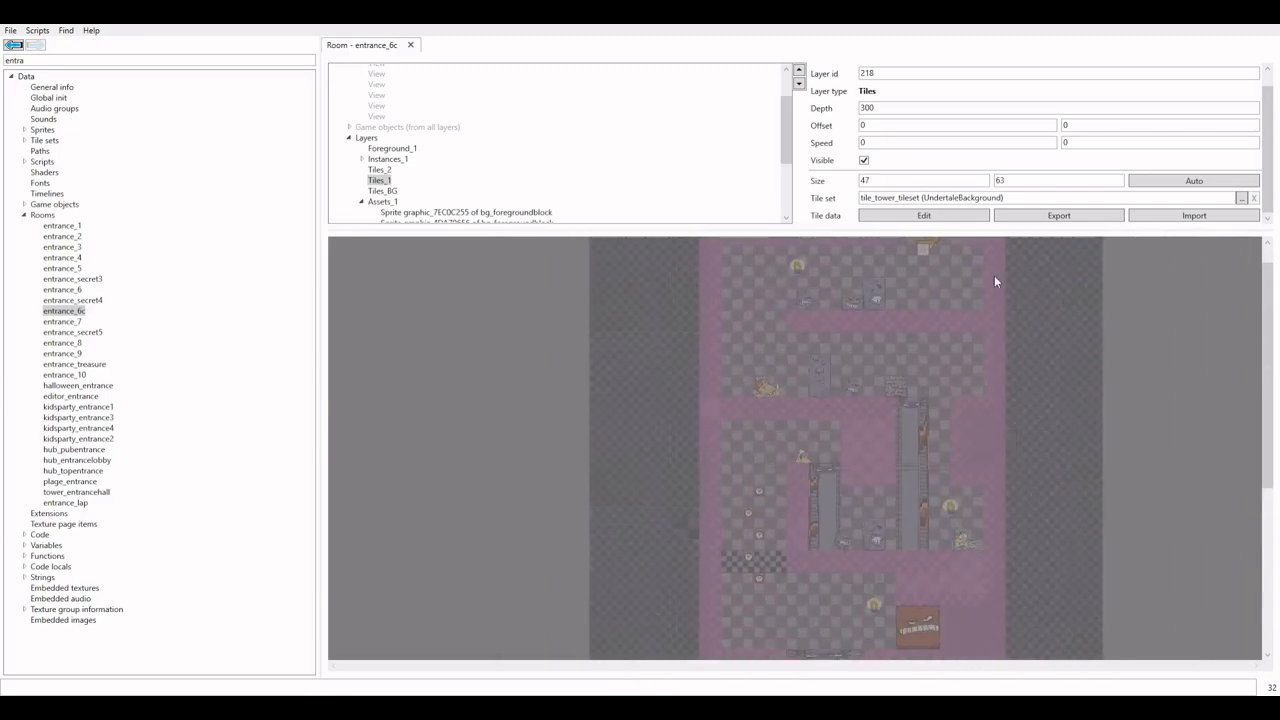
scroll(994, 275, up, 2)
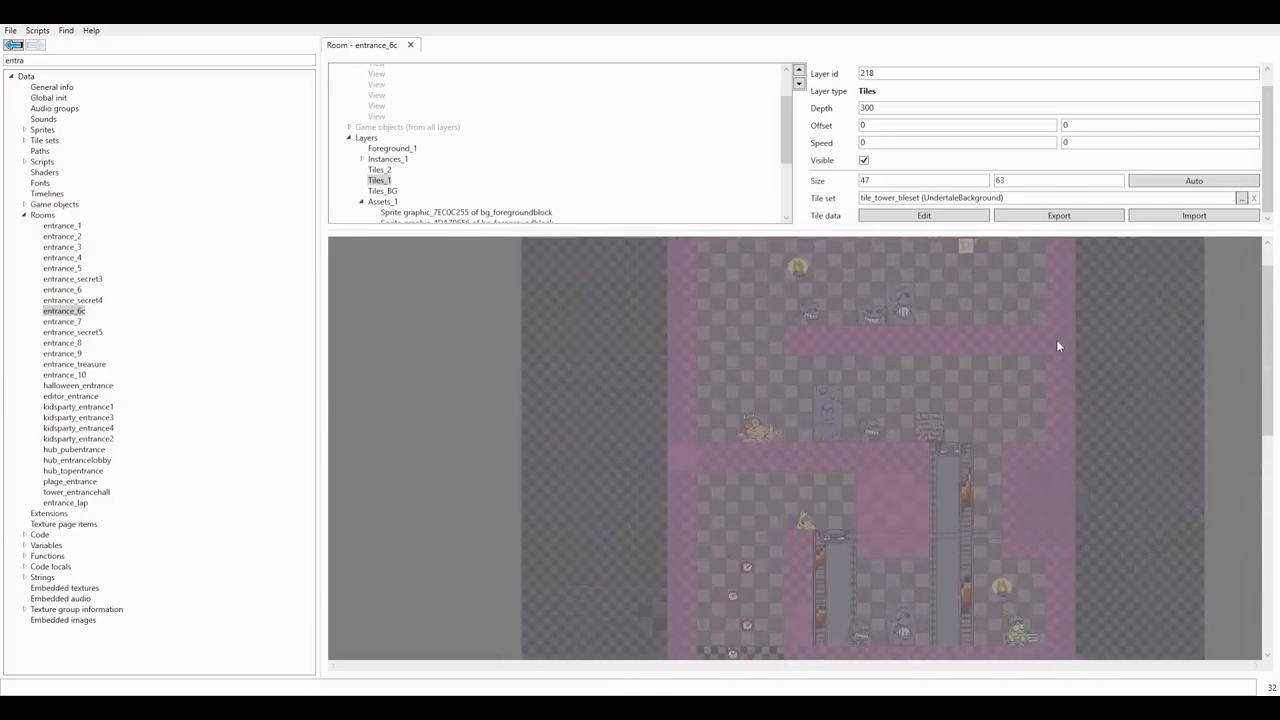
scroll(768, 343, down, 2)
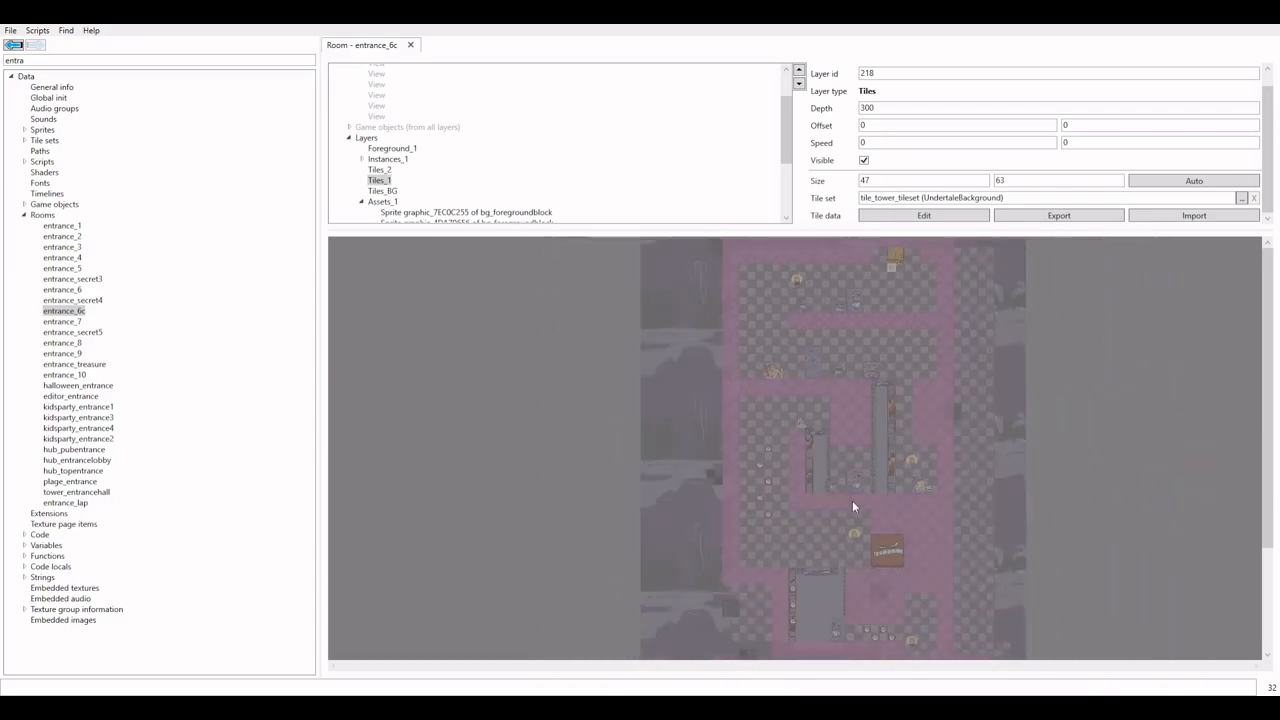
scroll(894, 363, up, 1)
scroll(910, 350, up, 2)
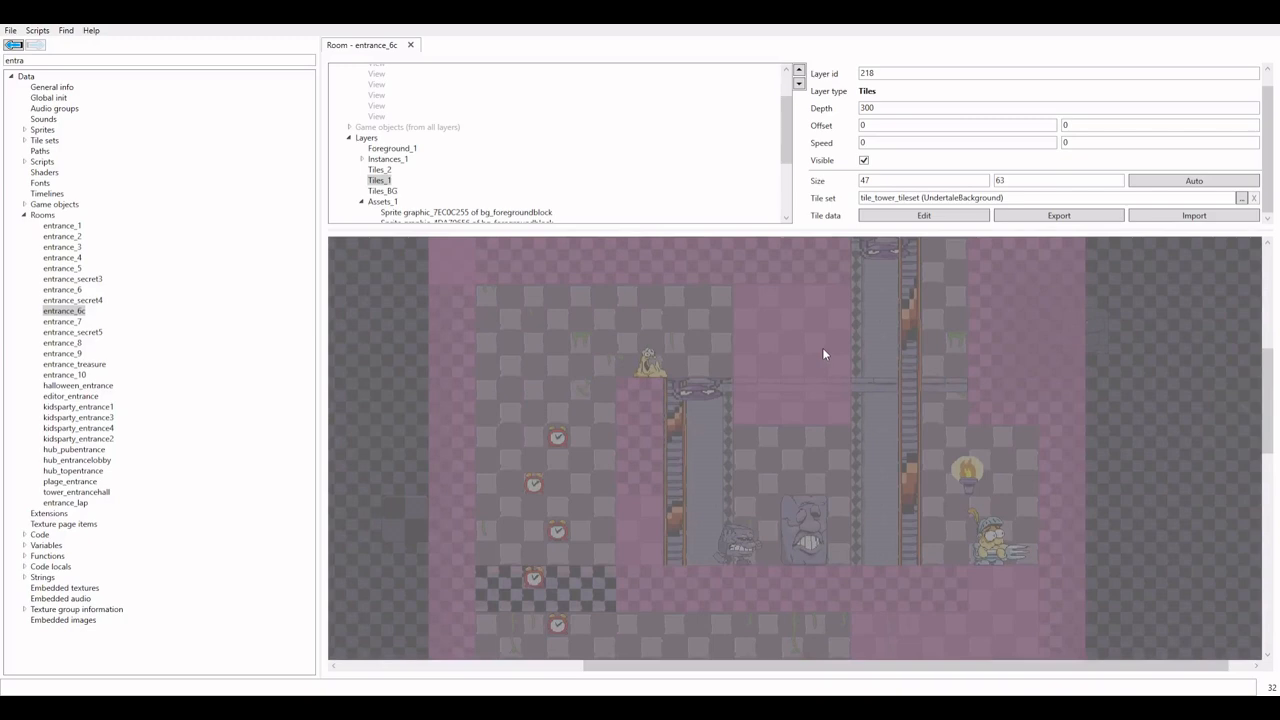
scroll(818, 371, down, 1)
scroll(929, 370, down, 2)
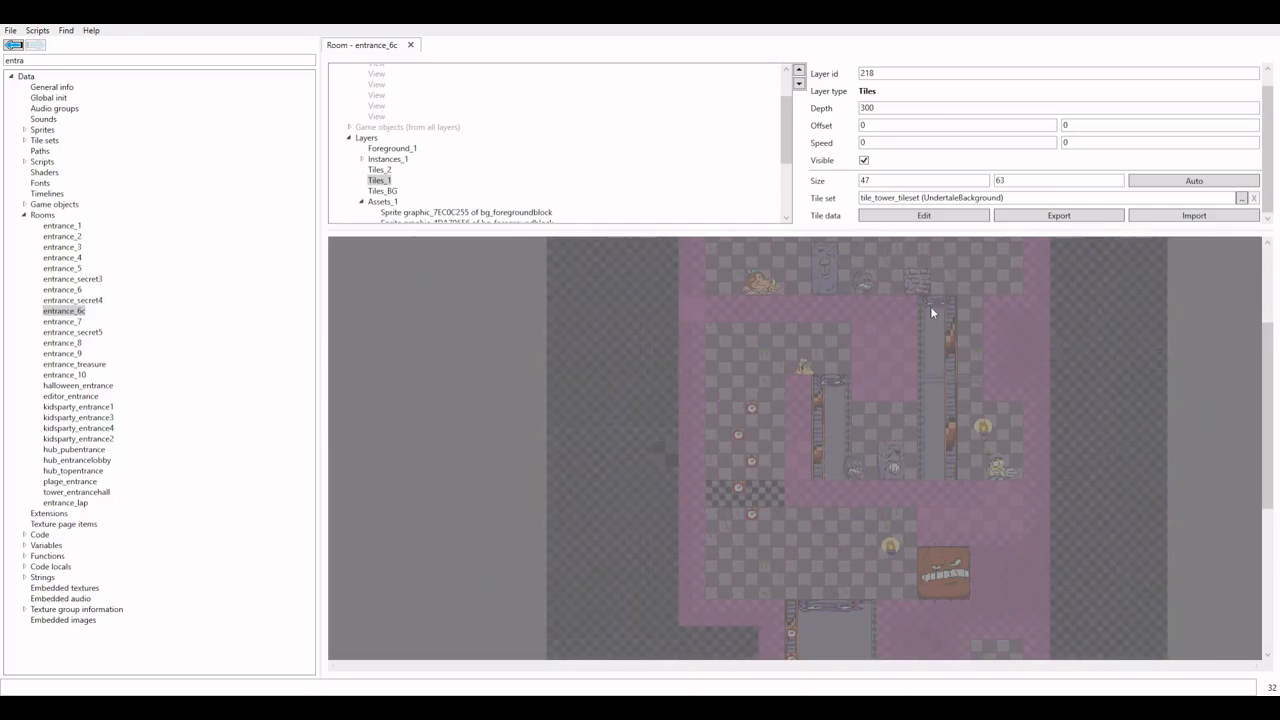
scroll(811, 413, down, 4)
scroll(811, 413, up, 3)
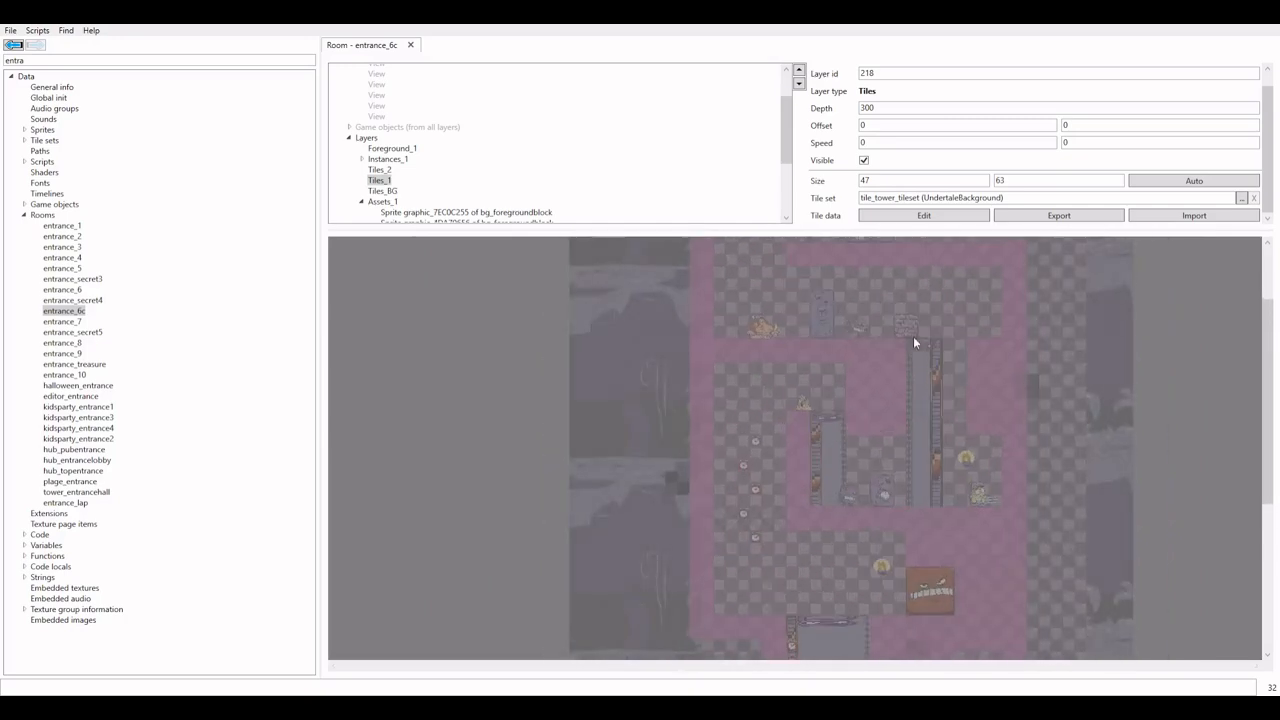
Delete the leftover solid block between the two shafts
click(1071, 347)
scroll(1071, 347, up, 2)
key(Delete)
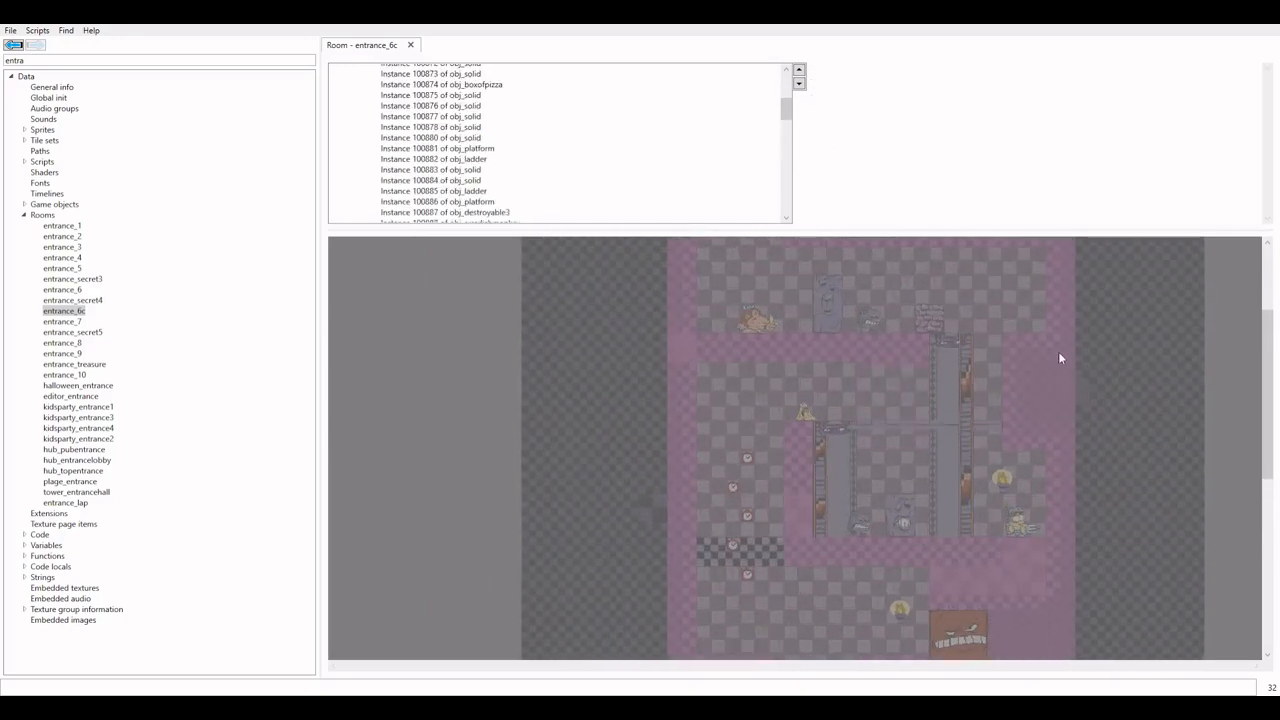
Try widening the obj_solid floor under the monkey enemy to a horizontal scale of 20, and then 23
click(855, 347)
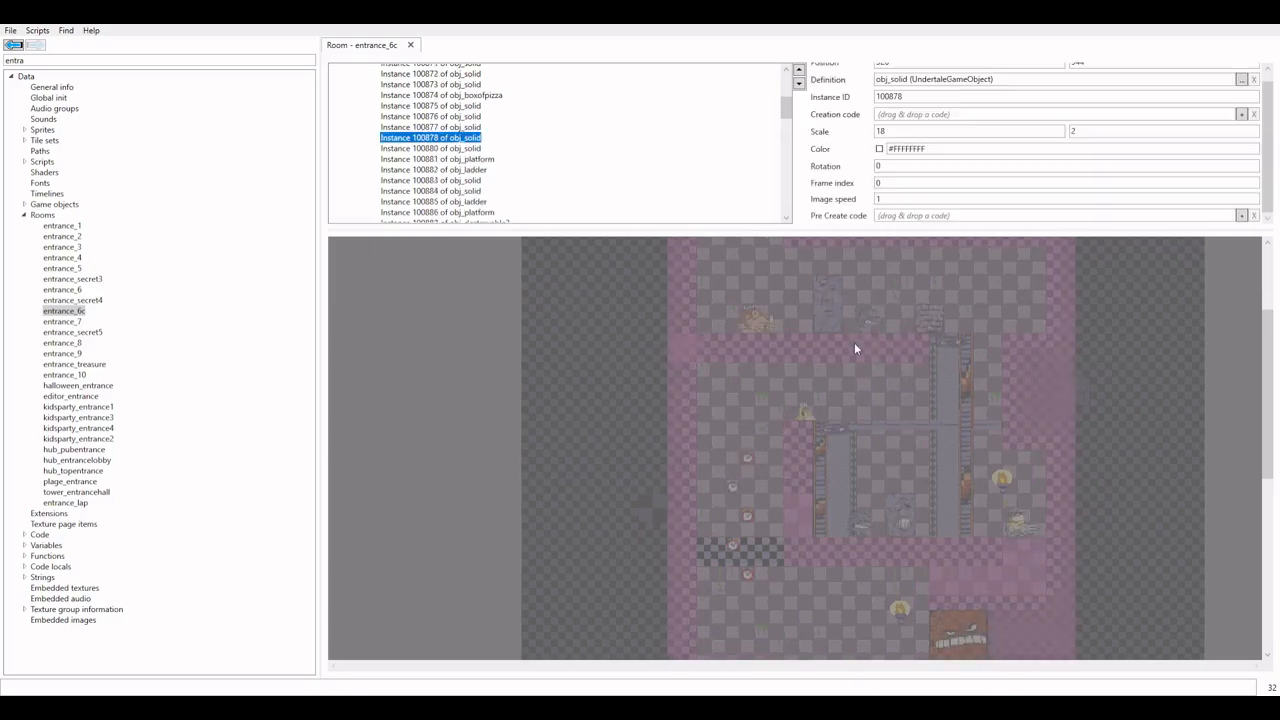
double_click(948, 128)
key(Tab)
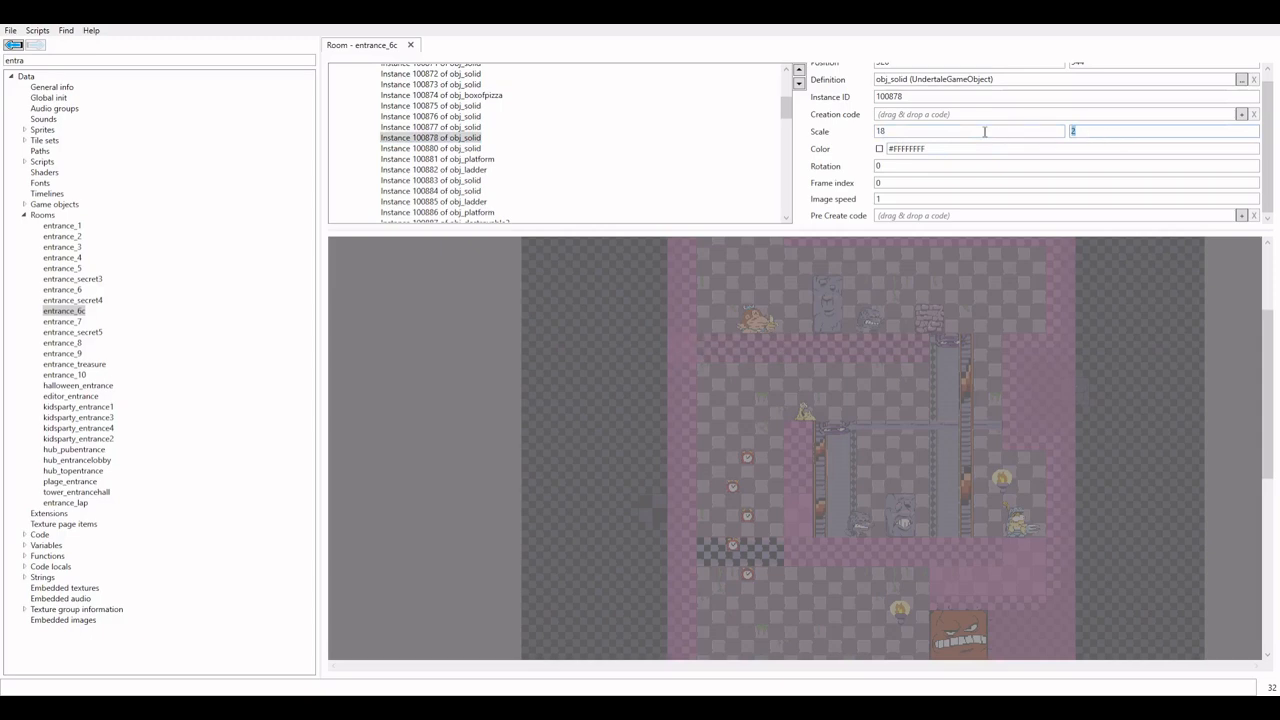
key(shift+Tab)
text(20)
click(1001, 348)
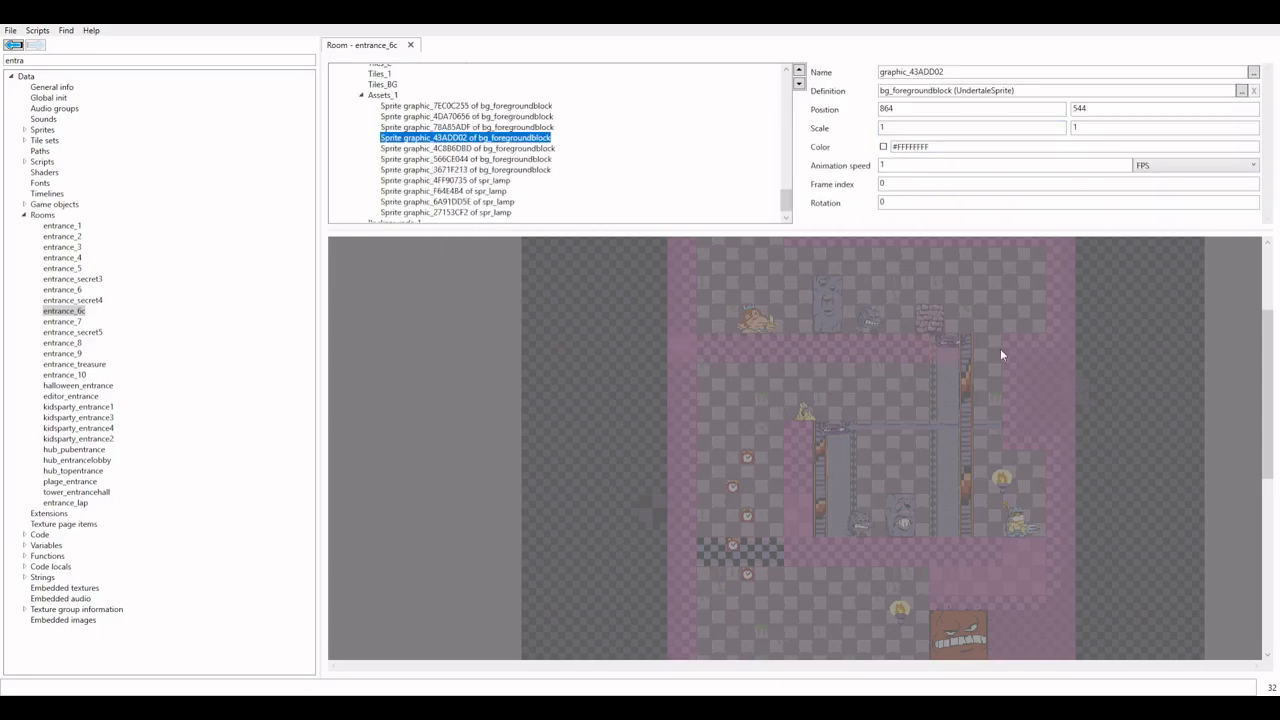
click(904, 348)
click(906, 131)
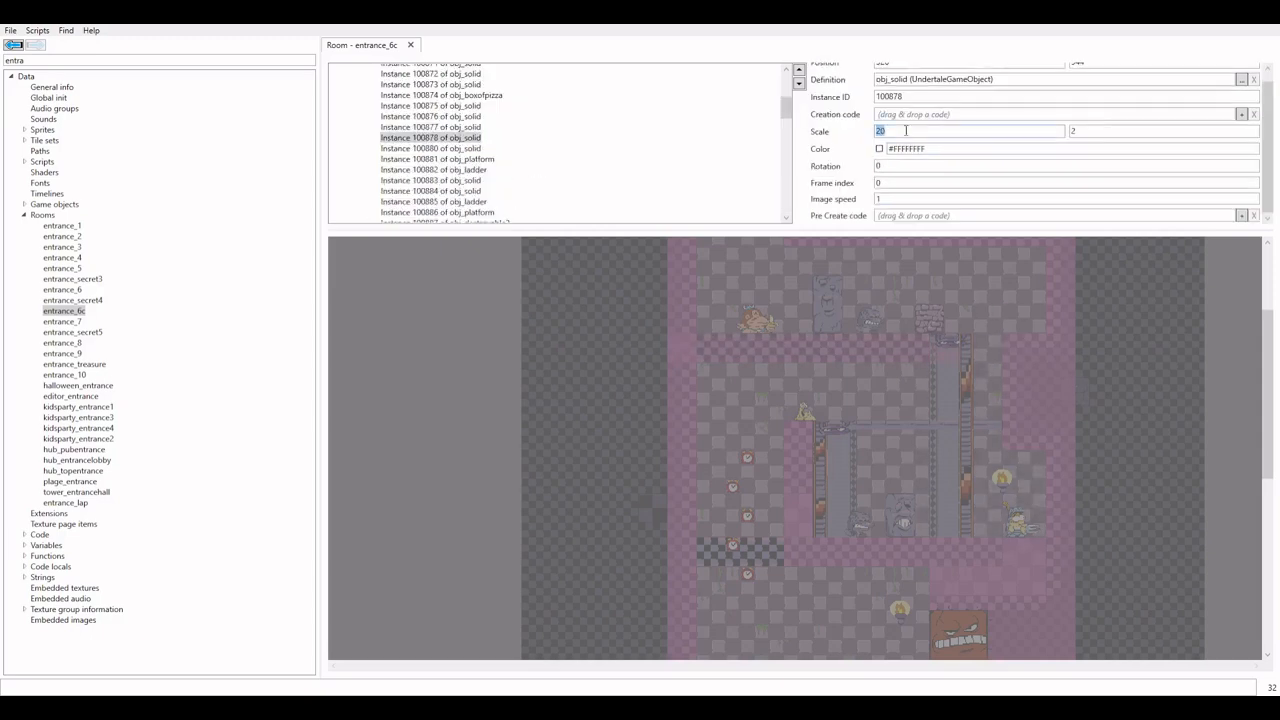
text(23)
drag(905, 337, 875, 461)
scroll(875, 461, up, 4)
click(914, 132)
scroll(938, 281, down, 4)
Shorten the solid of the narrow wall beside the left shaft to match its remaining tiles
click(800, 327)
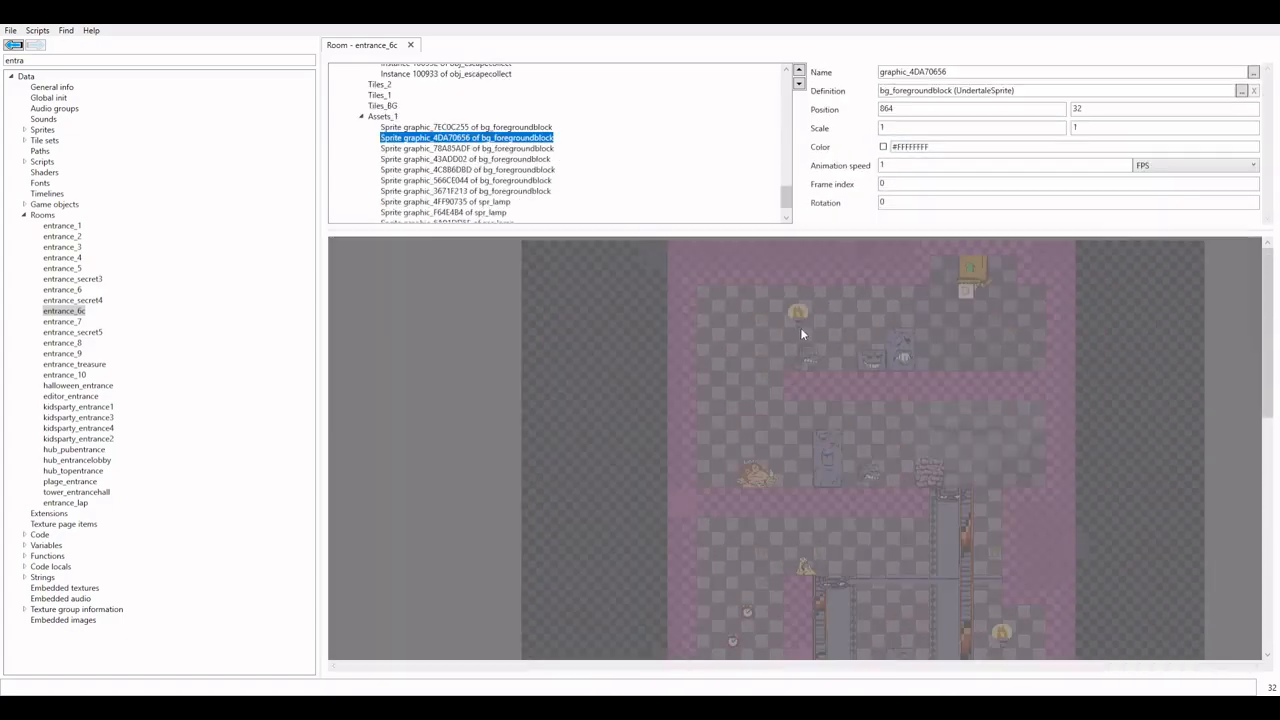
click(1002, 257)
click(1080, 131)
scroll(1102, 427, down, 1)
scroll(890, 450, up, 3)
Shift the floor solid below the shafts left against the room's left wall and set its horizontal scale to 21
click(765, 498)
scroll(765, 498, up, 1)
click(1078, 131)
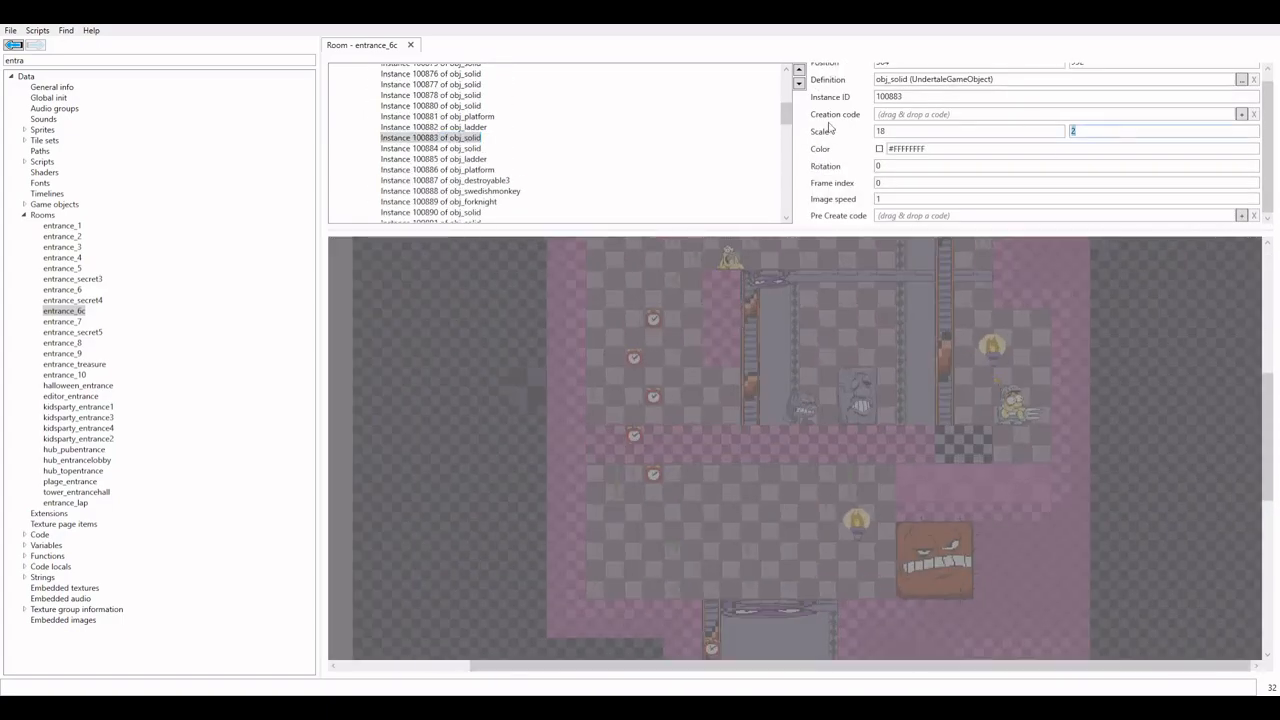
click(904, 131)
text(20)
click(960, 445)
click(904, 131)
text(21)
Lower the tops of the solids beneath the knight enemy to clear the two-row passage under the floor
click(1018, 524)
scroll(1018, 523, down, 2)
scroll(938, 392, up, 3)
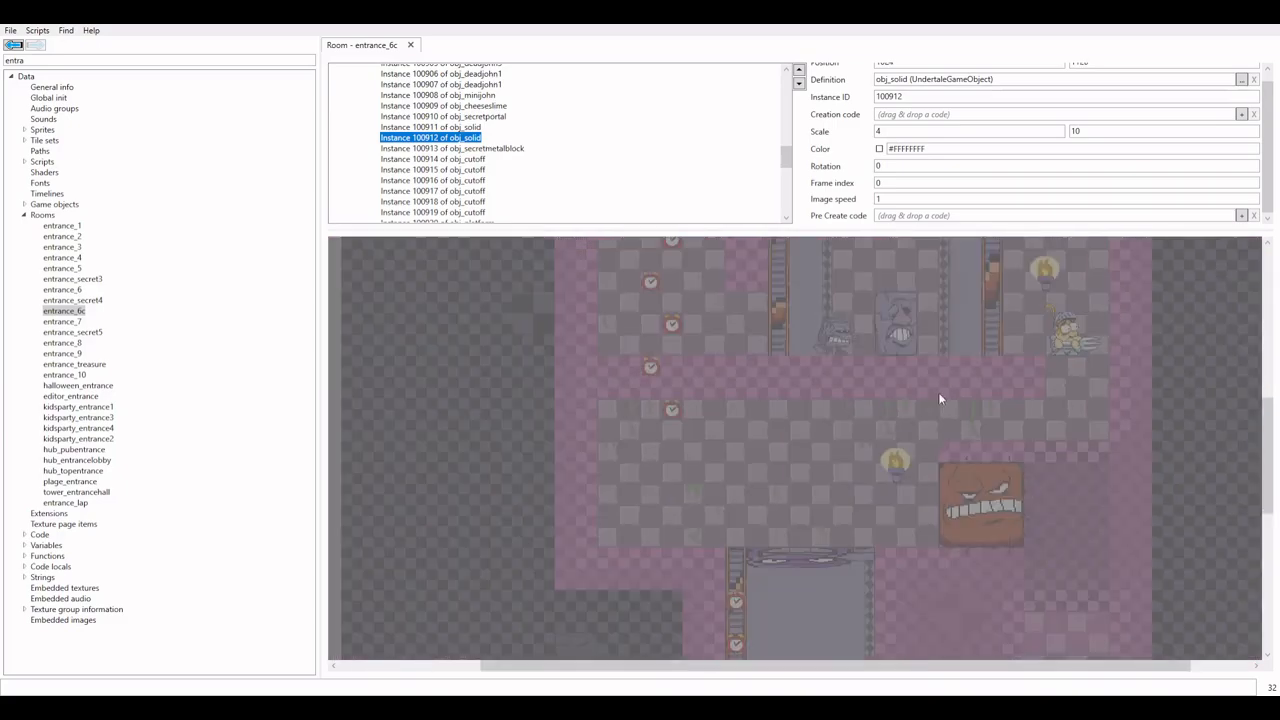
Widen the platform above the left shaft so it spans across the right shaft to the wall
scroll(938, 392, down, 3)
click(977, 434)
click(906, 131)
click(986, 377)
click(984, 368)
click(980, 318)
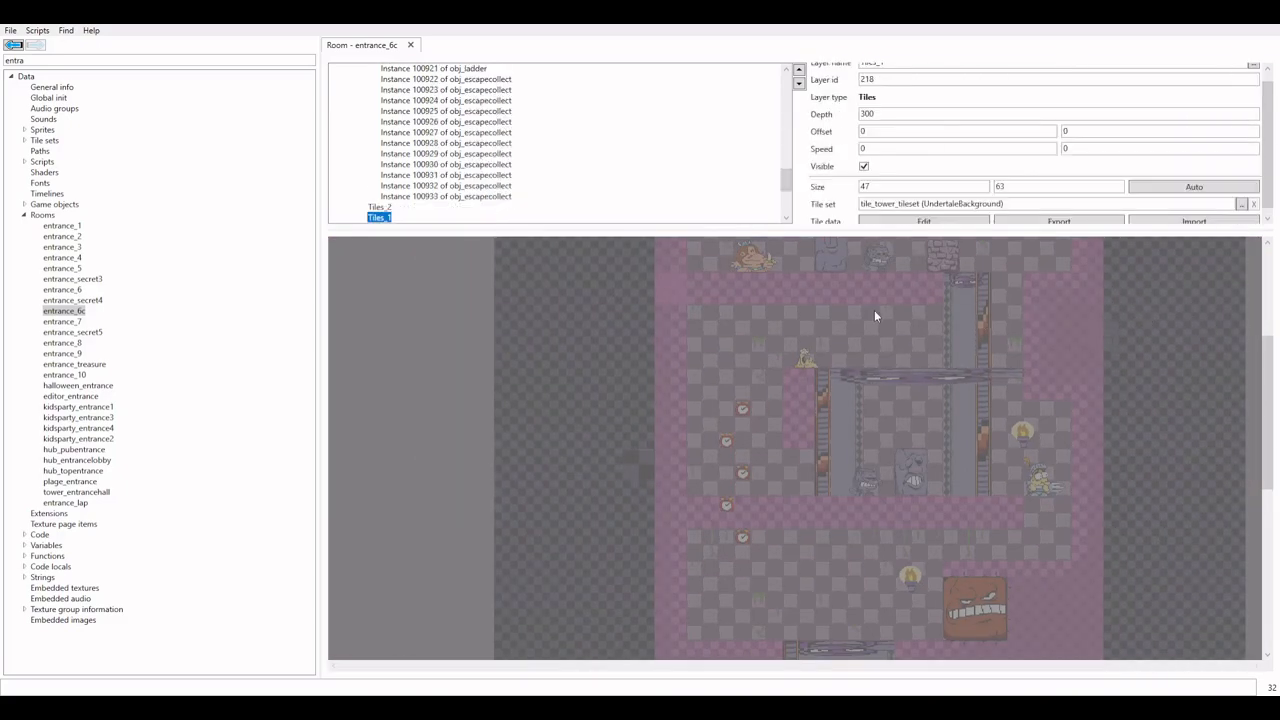
Move the obj_forknight enemy from the ledge beside the right ladder to the opening left of the left shaft
scroll(835, 348, down, 4)
scroll(955, 504, up, 3)
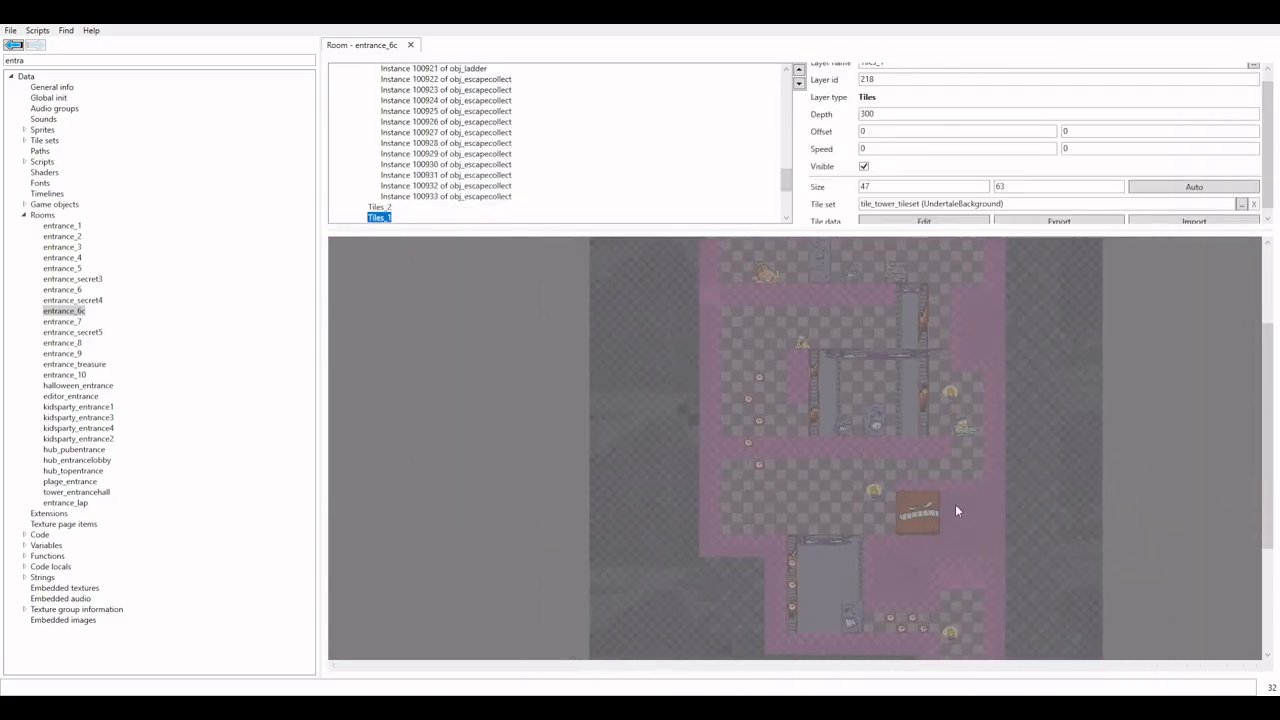
click(855, 427)
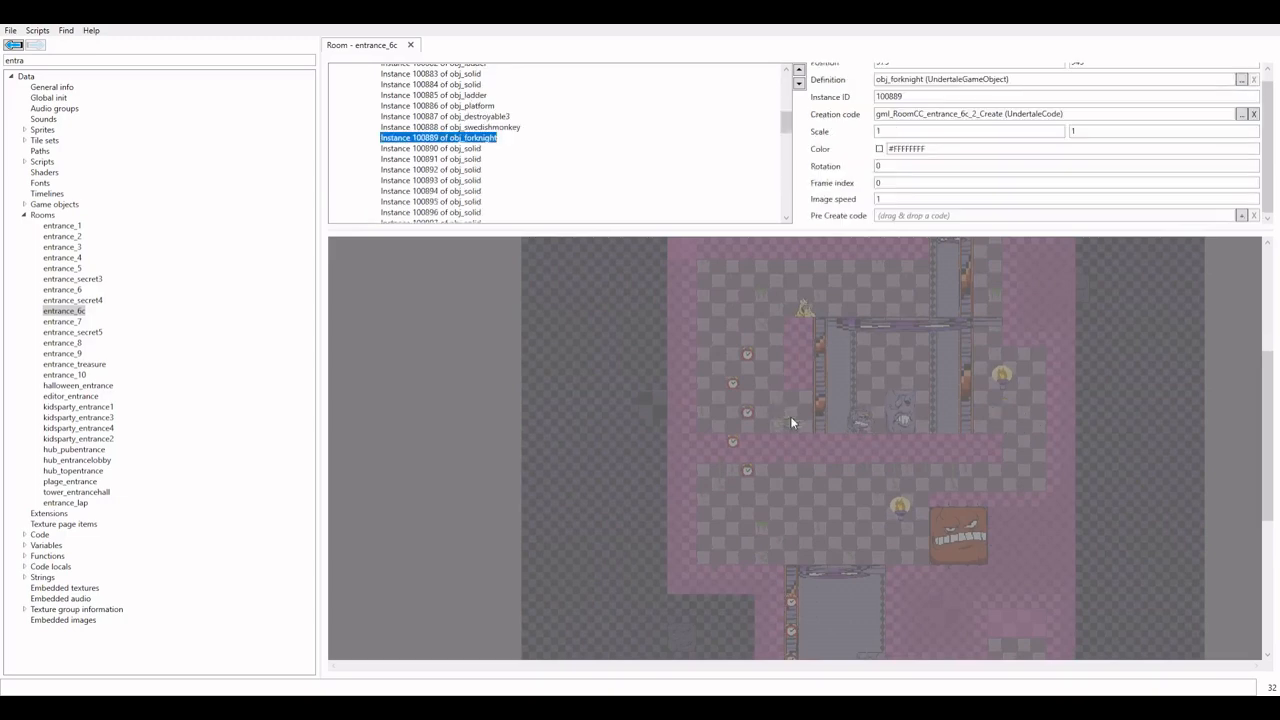
scroll(791, 416, up, 3)
Delete the lowest escape clock and move the one embedded in the floor to the ledge beside the right ladder
click(666, 476)
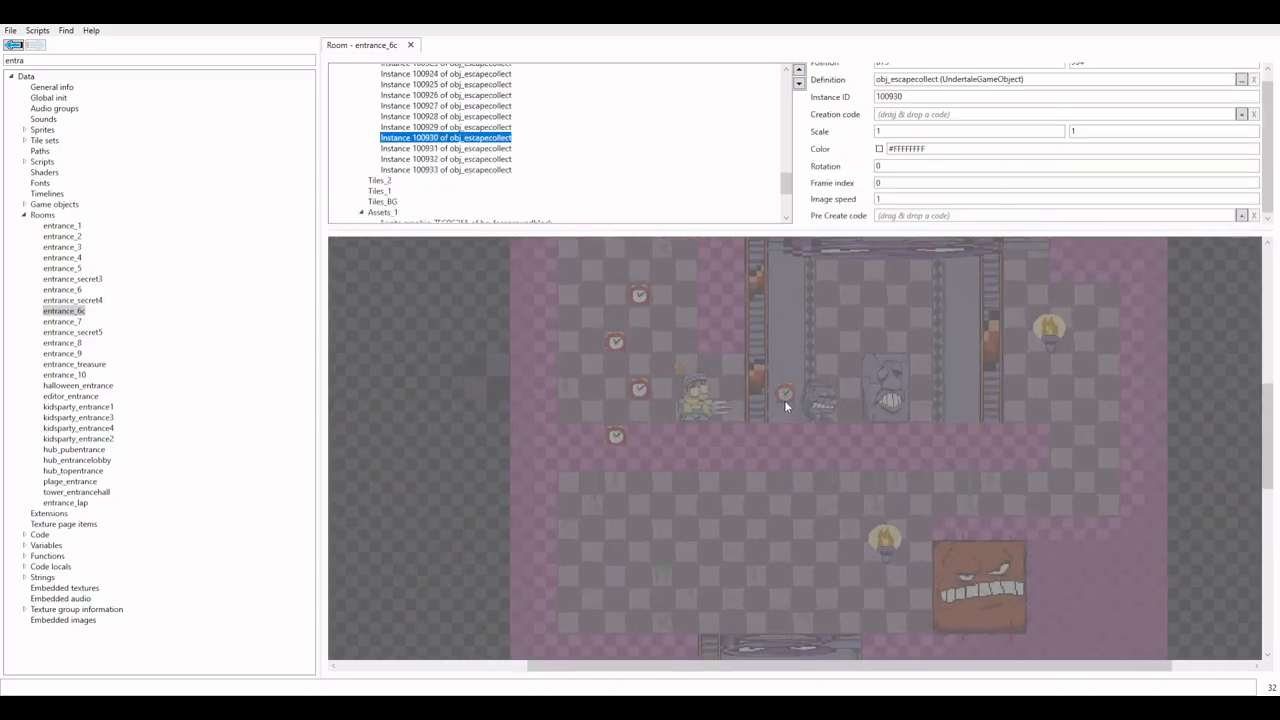
key(Delete)
click(613, 437)
scroll(888, 461, down, 2)
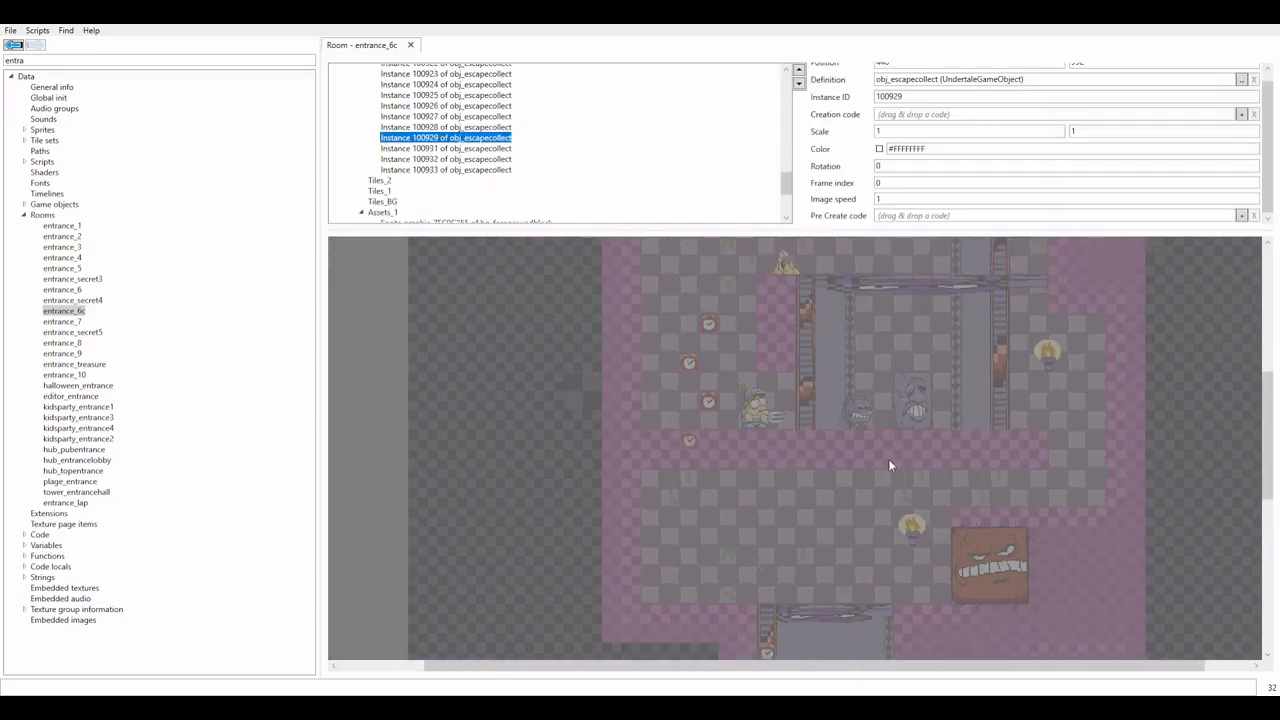
click(753, 486)
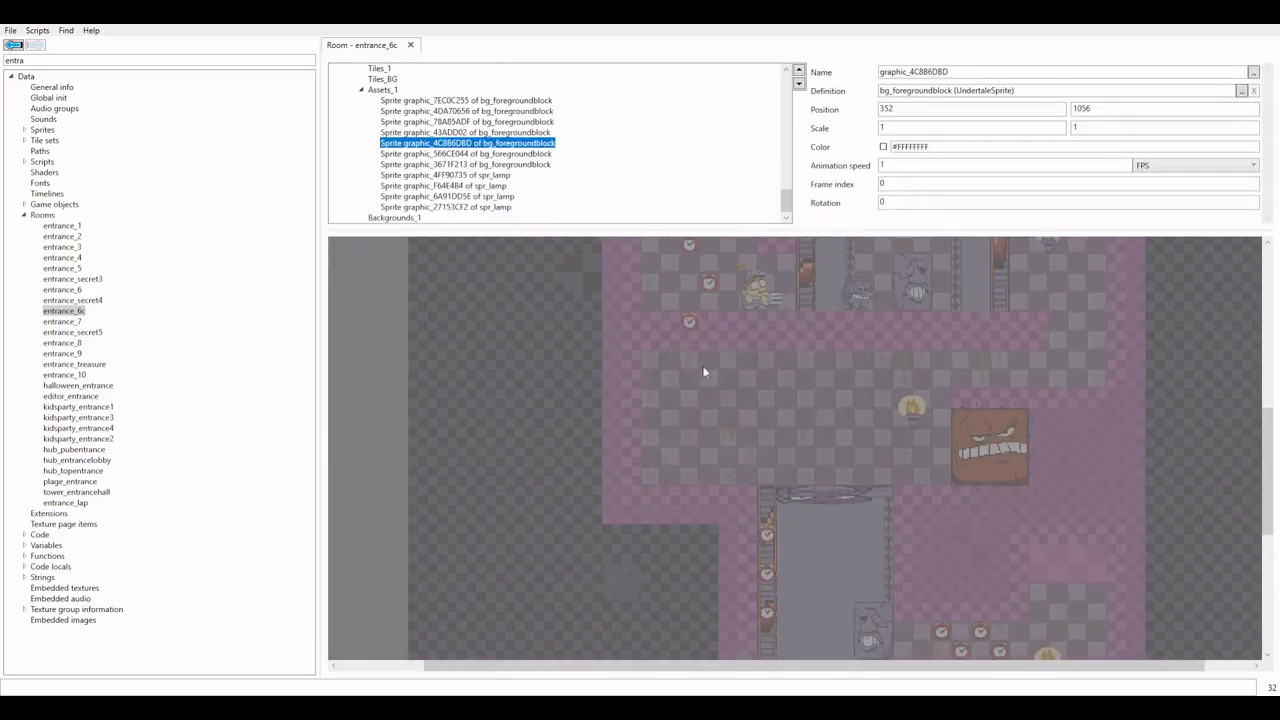
drag(690, 324, 1065, 300)
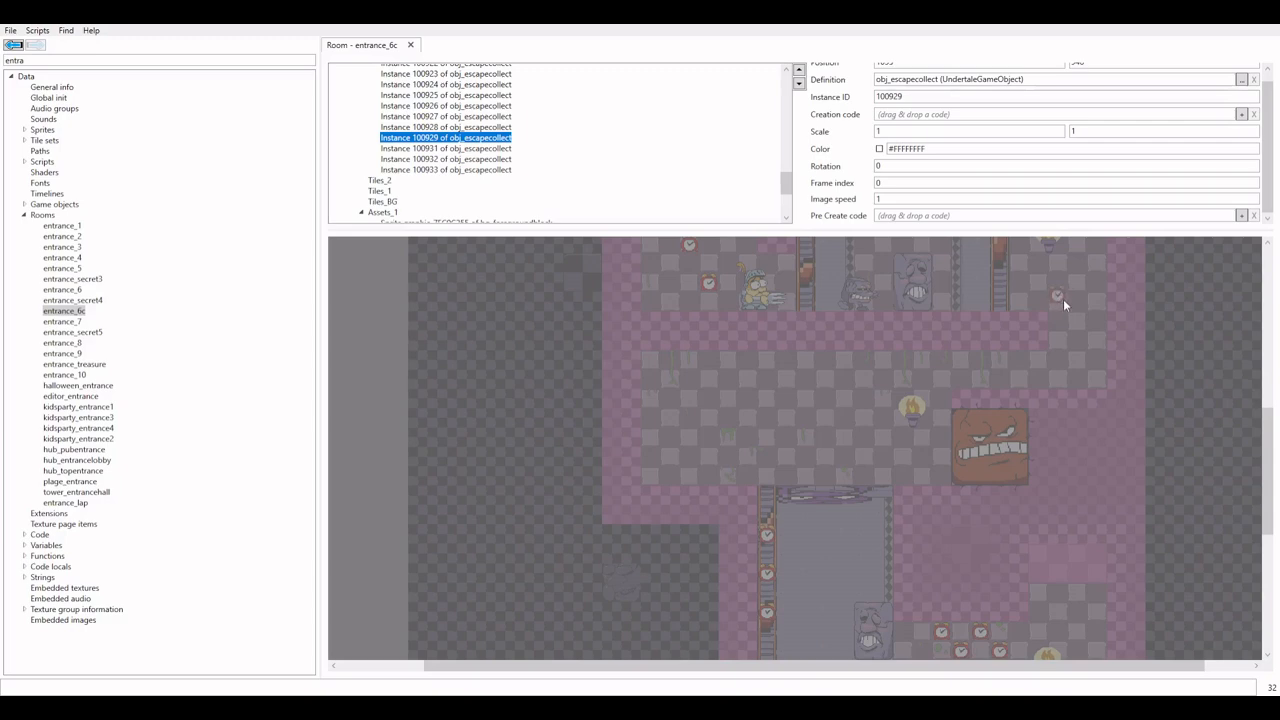
Paste a second obj_escapecollect clock, arrange the pair diagonally above the drop beside the right ladder, and delete the extra stretched copy
key(ctrl+v)
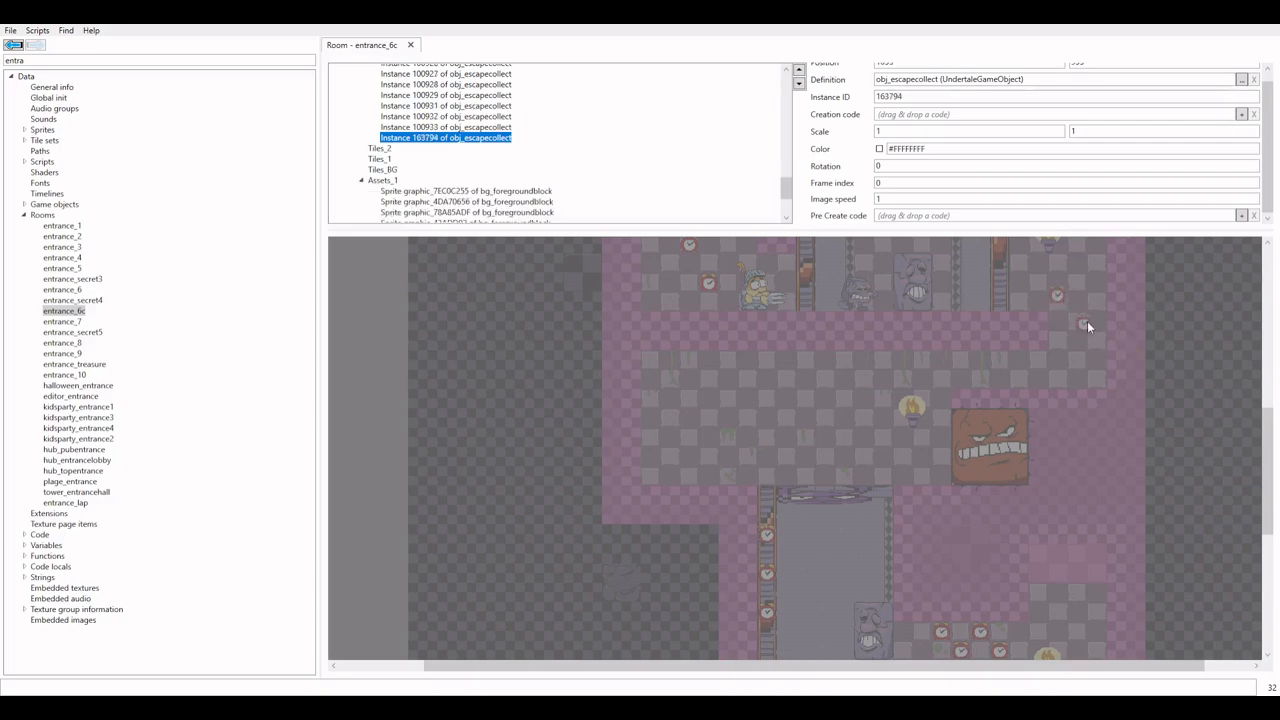
click(1057, 296)
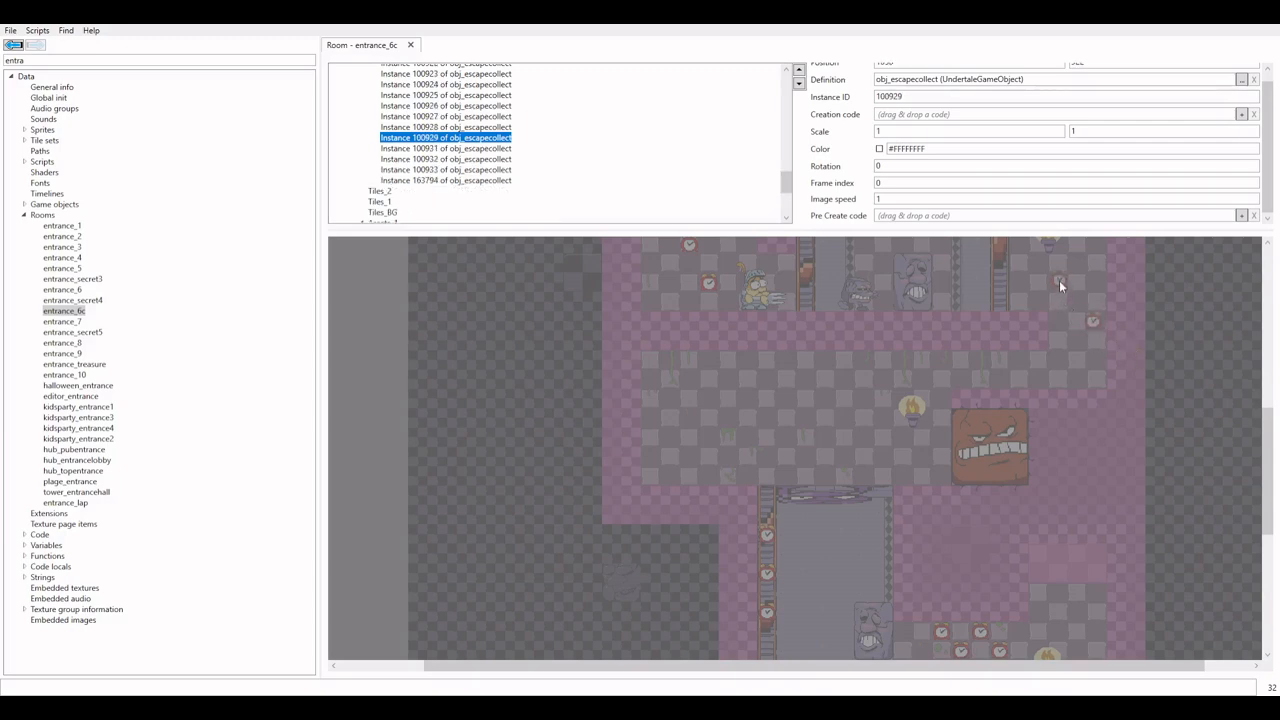
drag(1101, 323, 1082, 305)
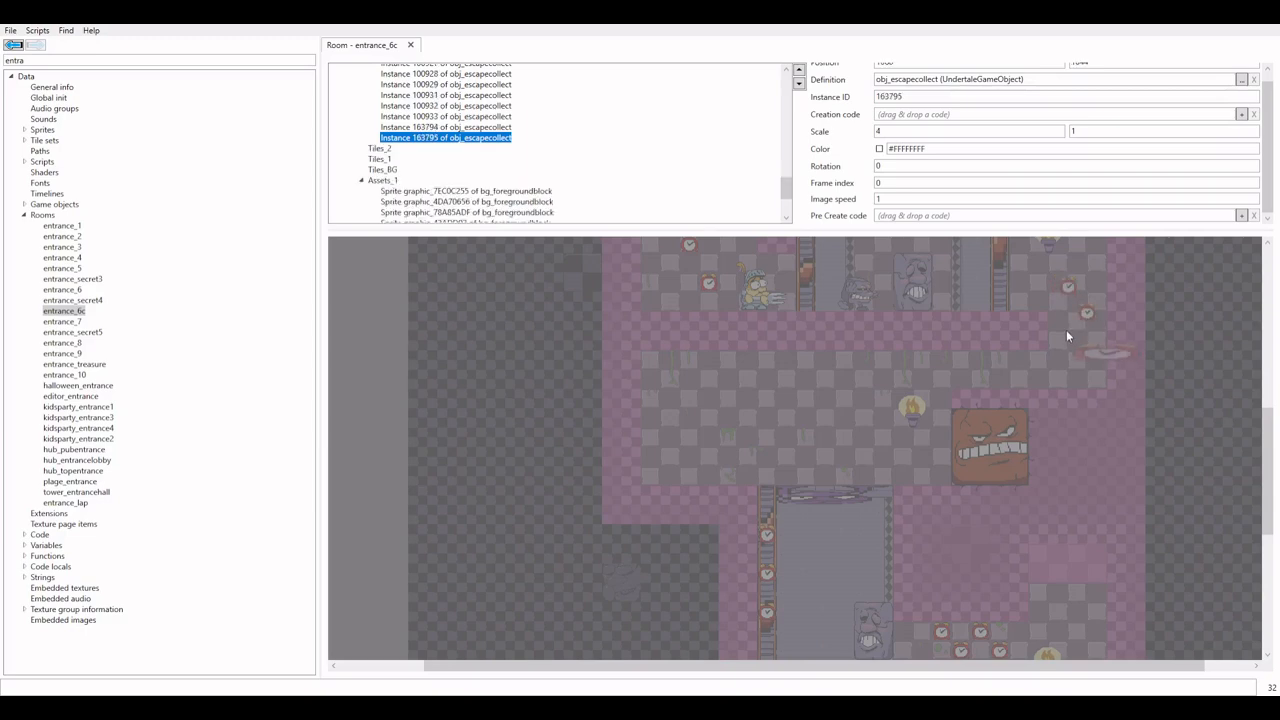
drag(1095, 356, 1139, 363)
key(Delete)
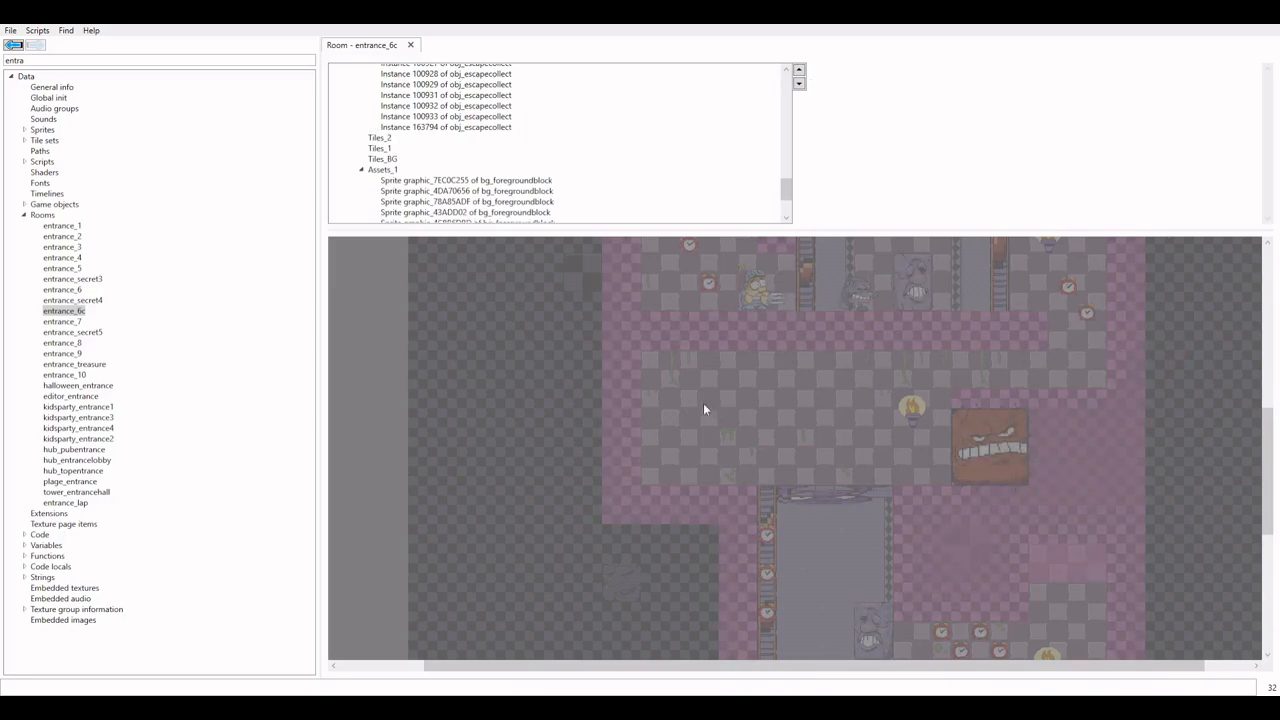
Paste a third obj_escapecollect clock into Instances_1 of entrance_6c, below the diagonal pair over the drop beside the right ladder
scroll(470, 180, down, 2)
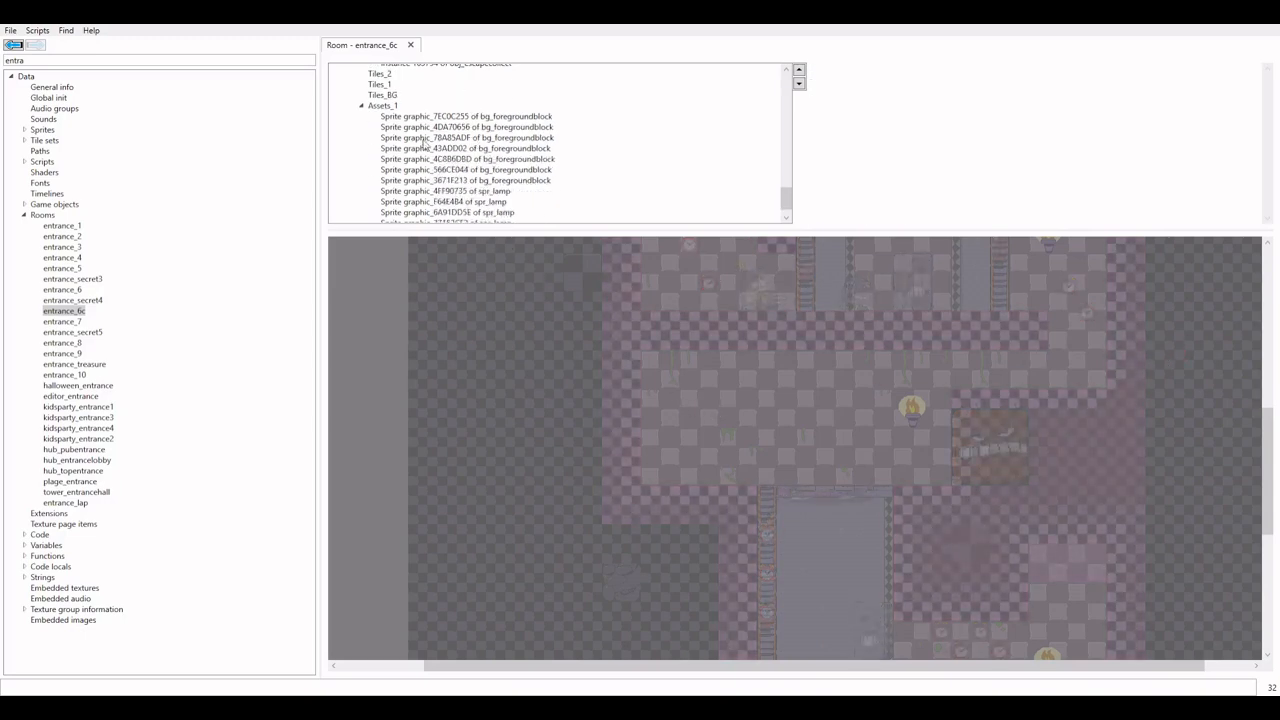
scroll(424, 143, up, 10)
click(385, 105)
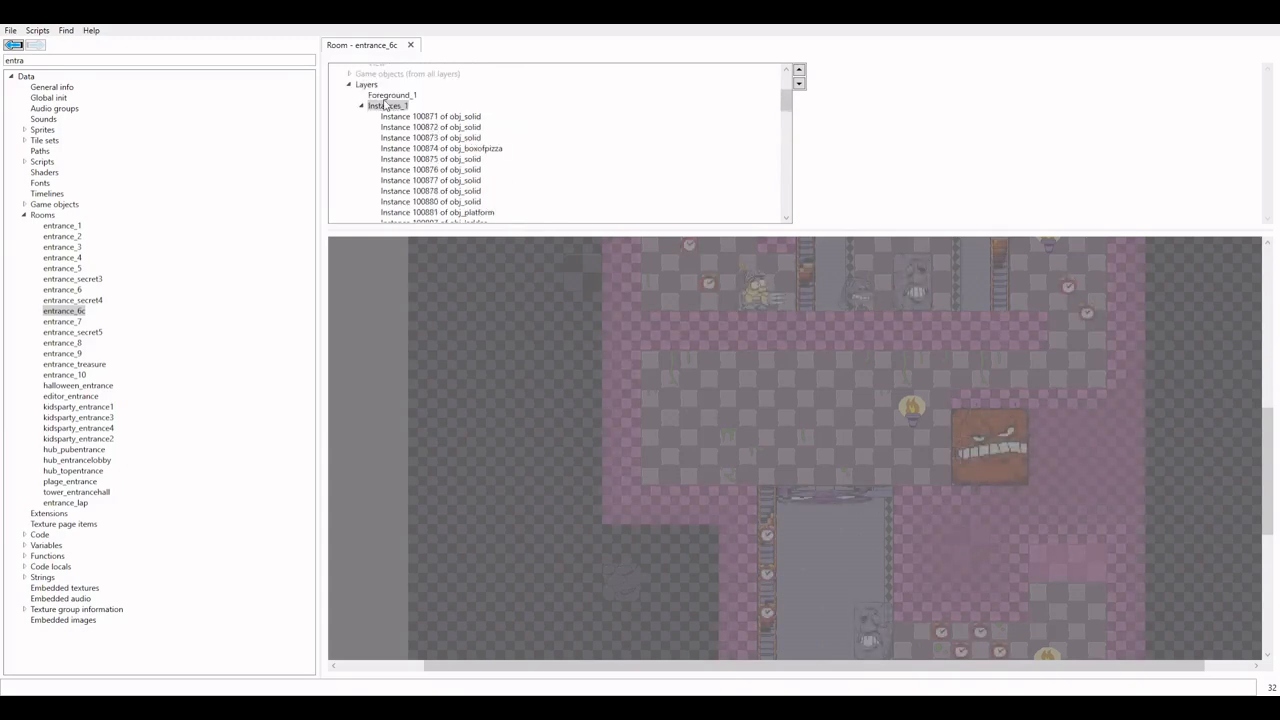
click(385, 103)
key(ctrl+v)
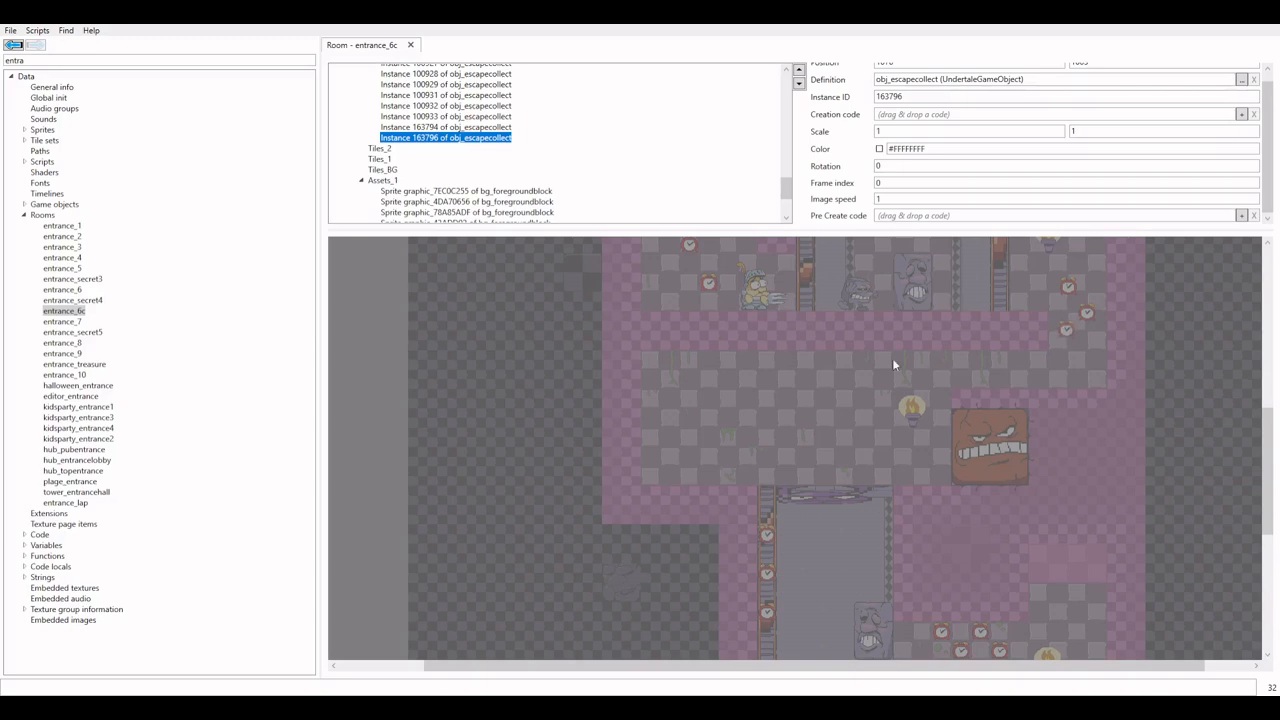
scroll(892, 358, down, 1)
Examine the full entrance_6c layout from top to bottom, checking the shafts, enemies and clock placement
click(966, 544)
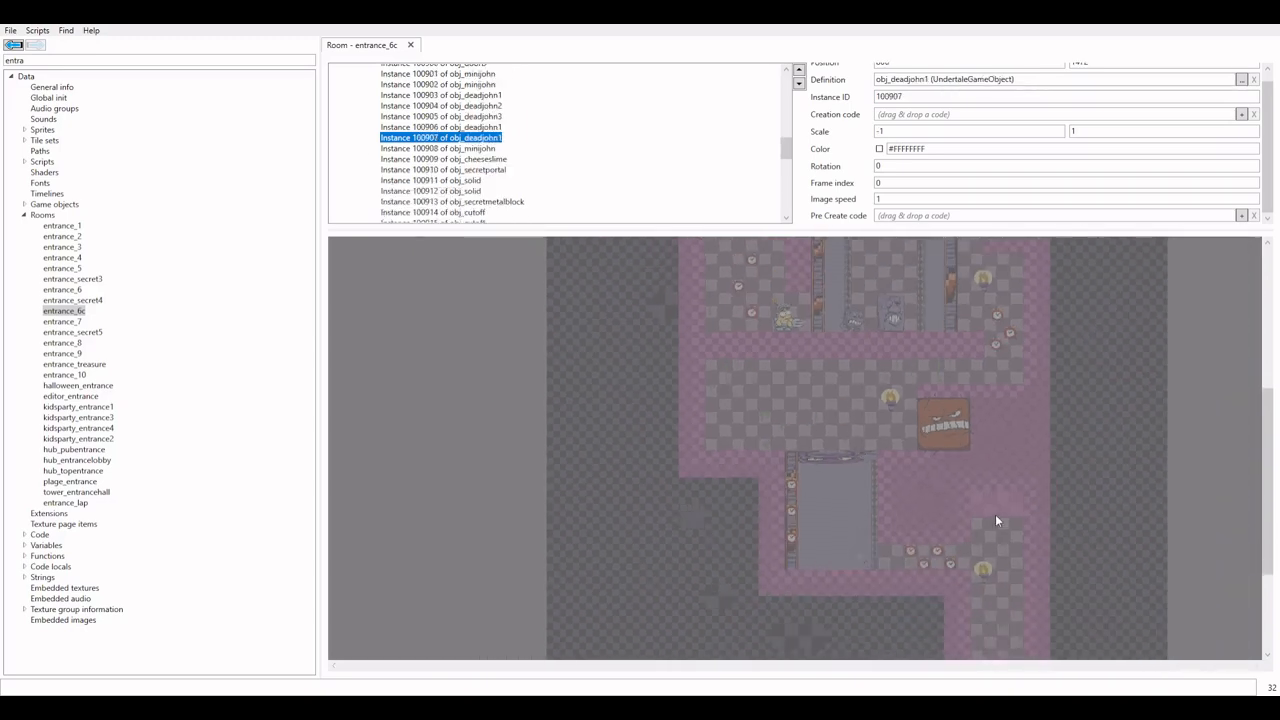
scroll(900, 470, down, 2)
scroll(790, 290, down, 1)
scroll(790, 270, up, 1)
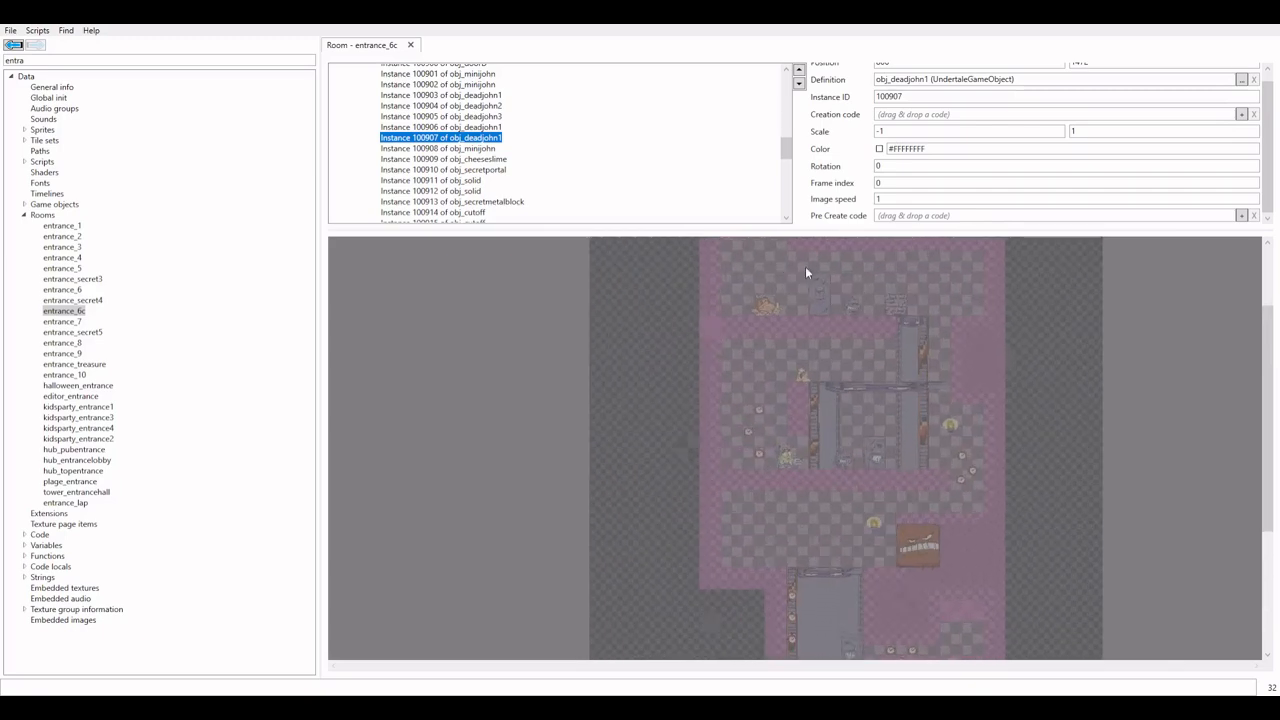
scroll(845, 420, down, 1)
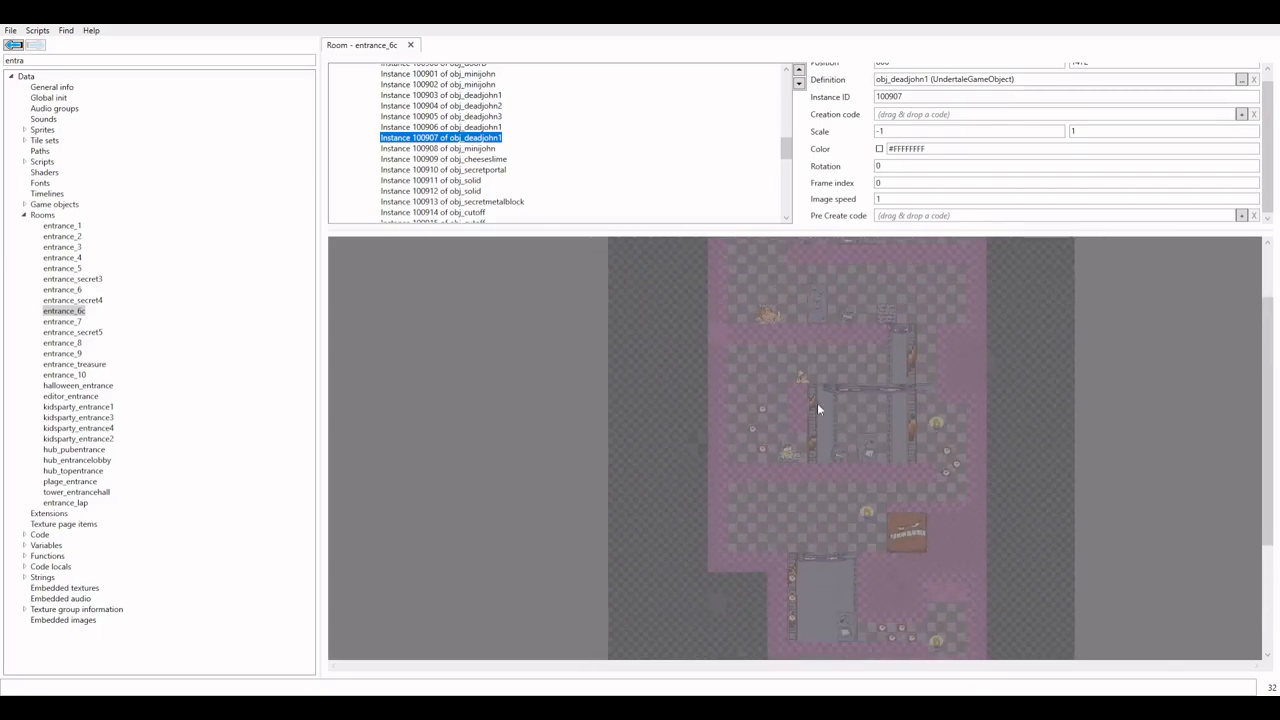
scroll(810, 407, down, 2)
scroll(860, 320, up, 1)
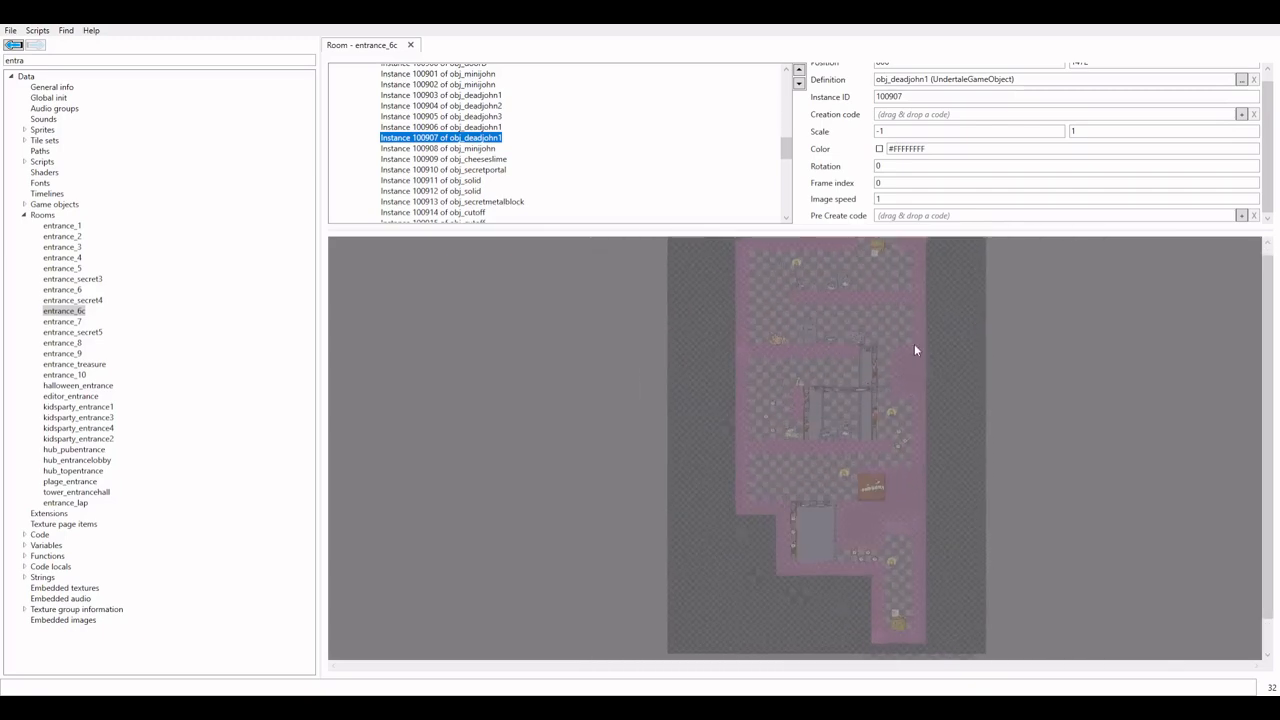
scroll(914, 344, down, 1)
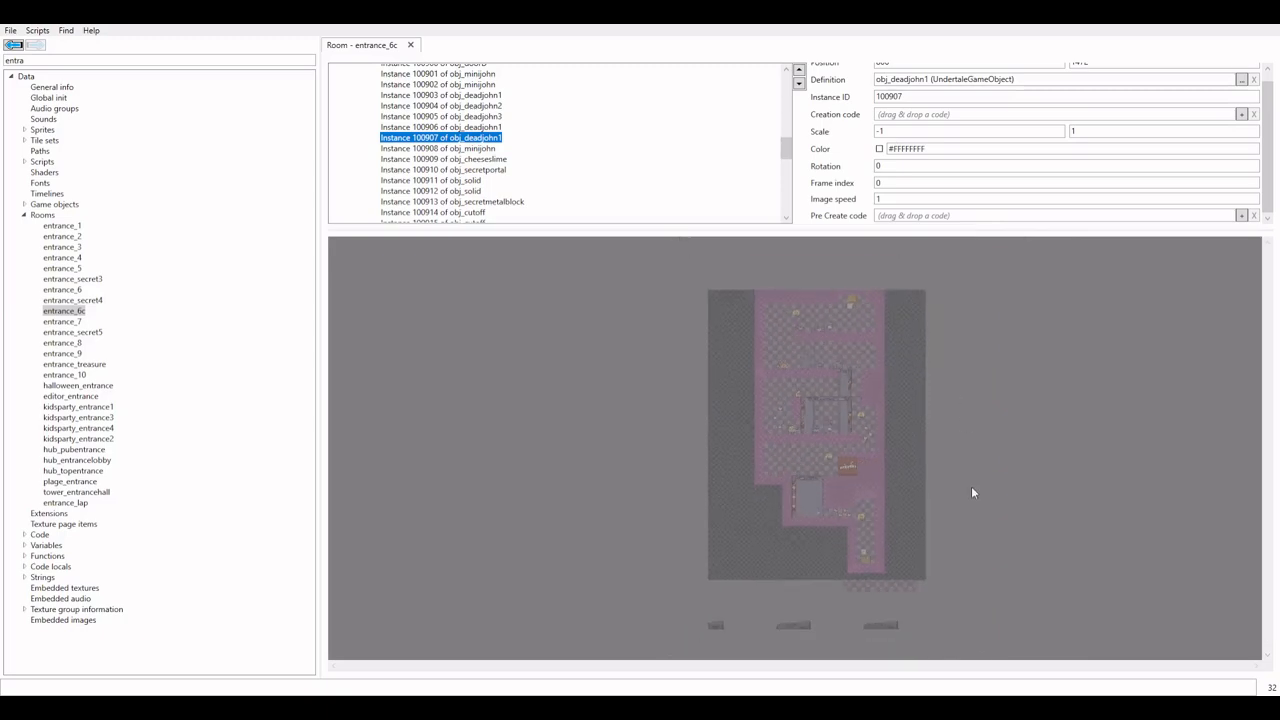
scroll(904, 628, up, 1)
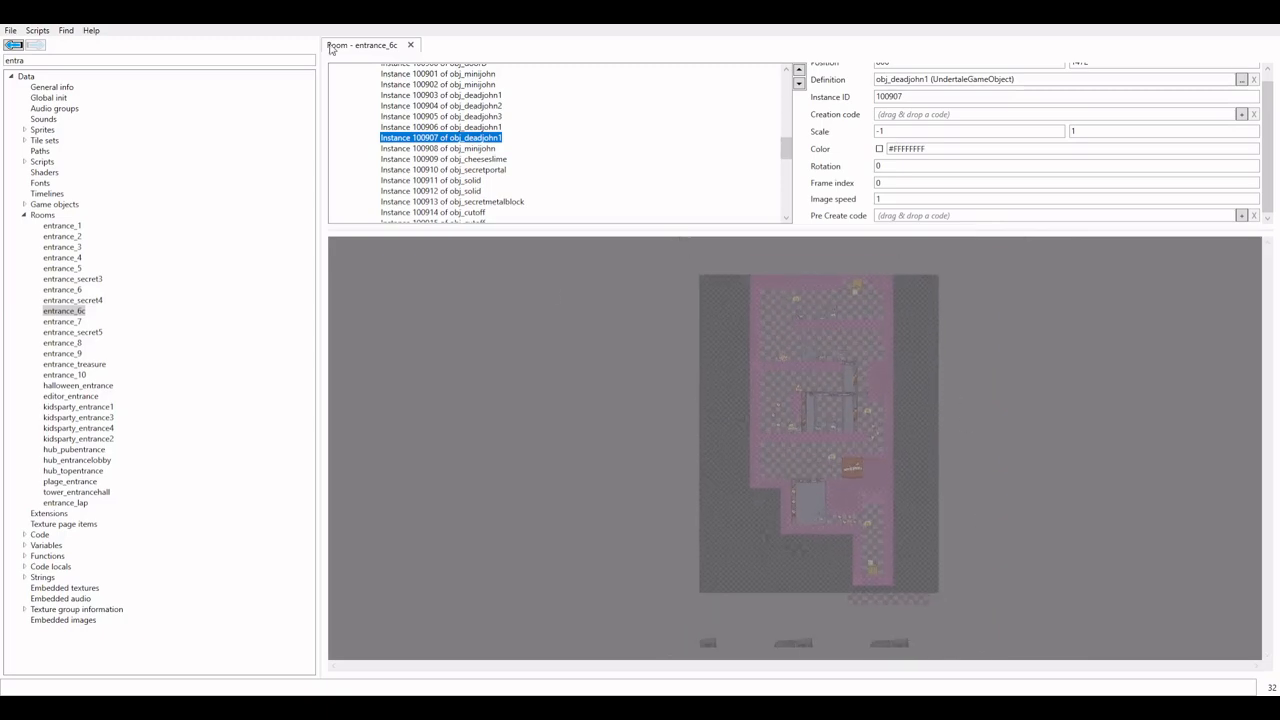
Add a new room to the Rooms list and name it SecretCustom
click(44, 78)
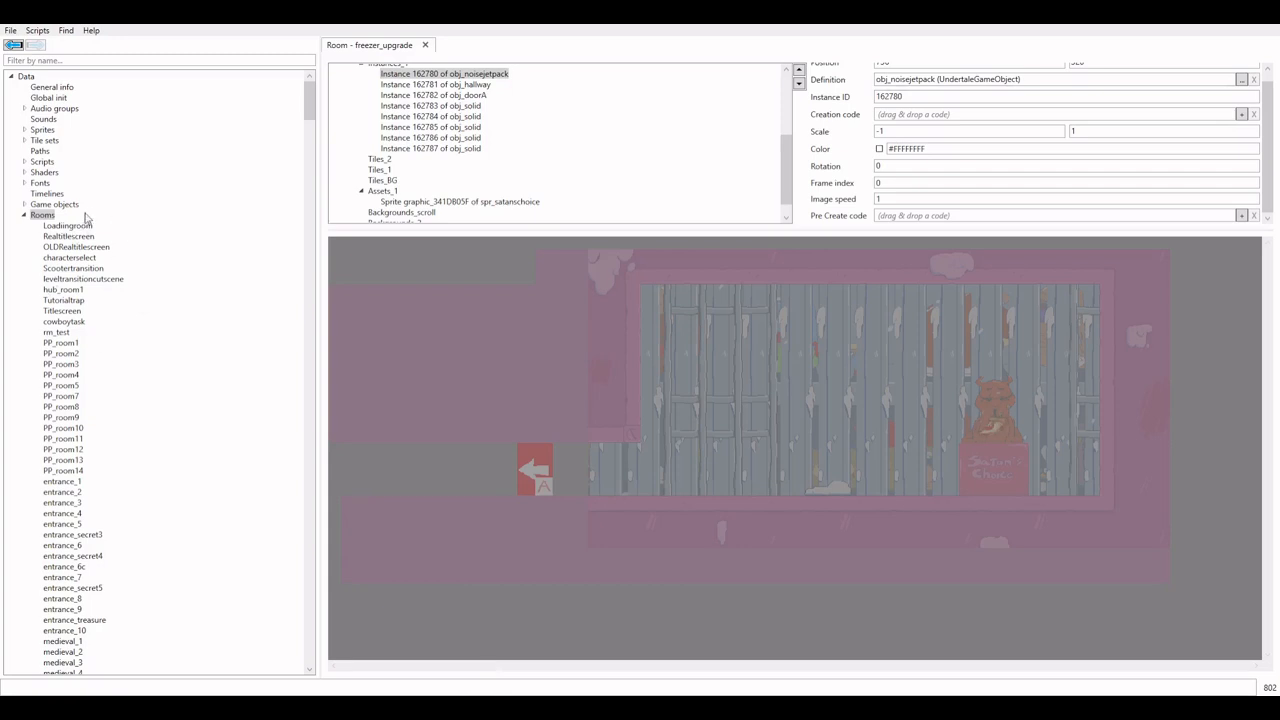
click(102, 213)
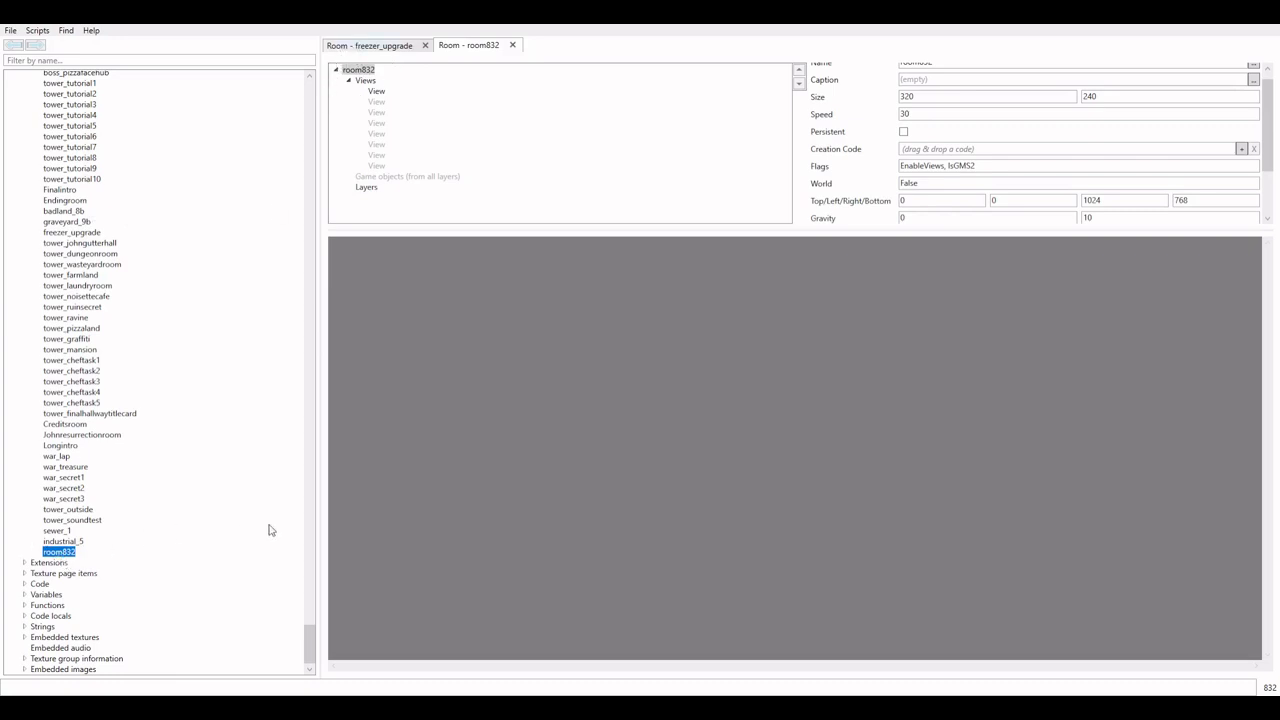
scroll(979, 97, up, 1)
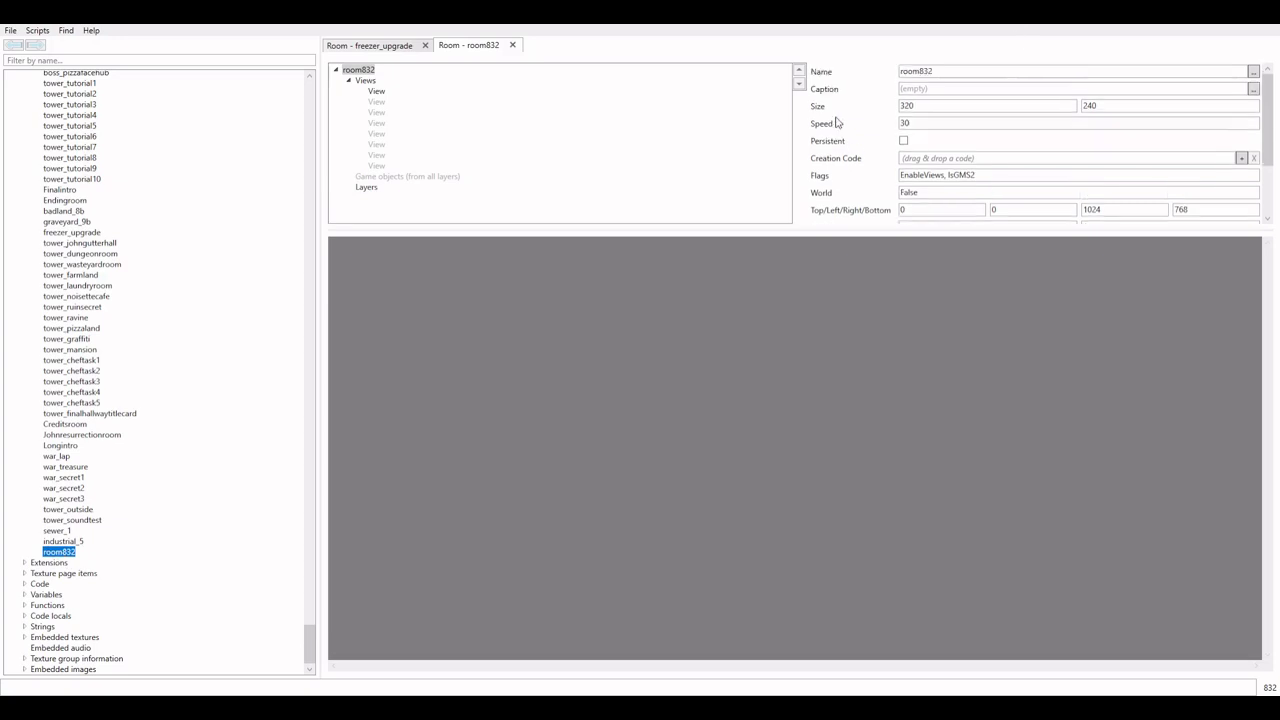
double_click(940, 72)
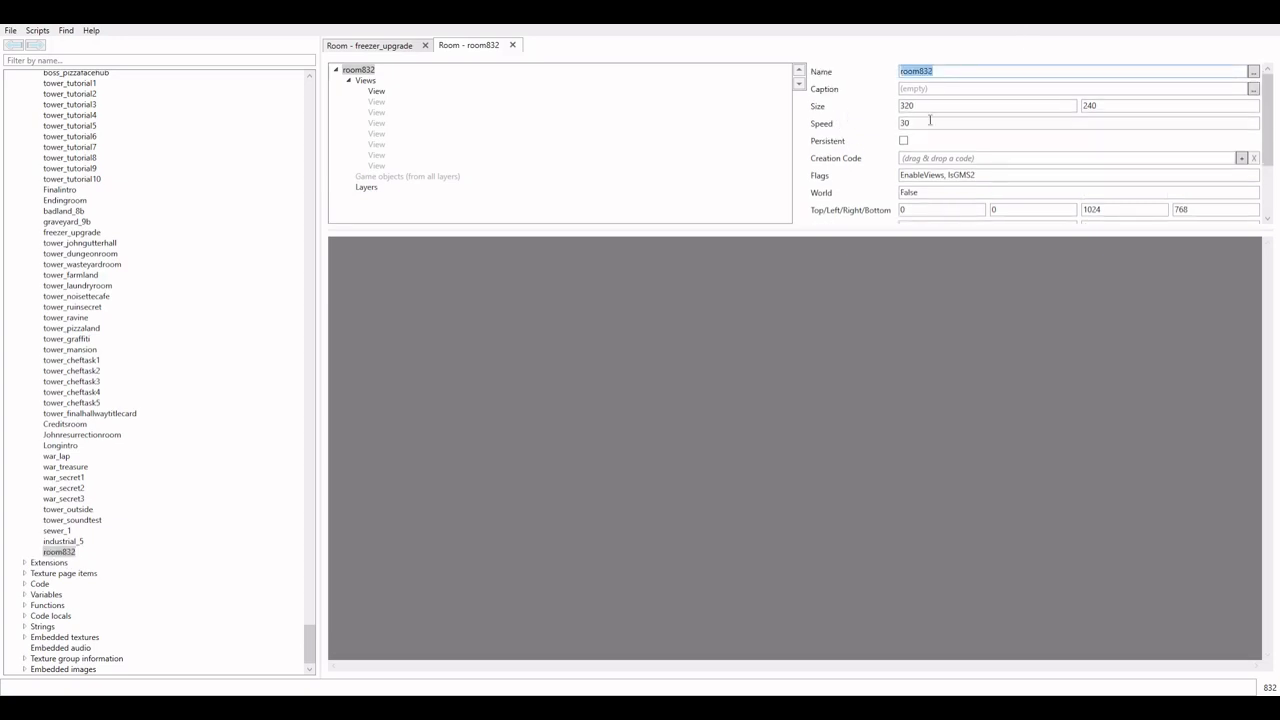
text(SecretCustom)
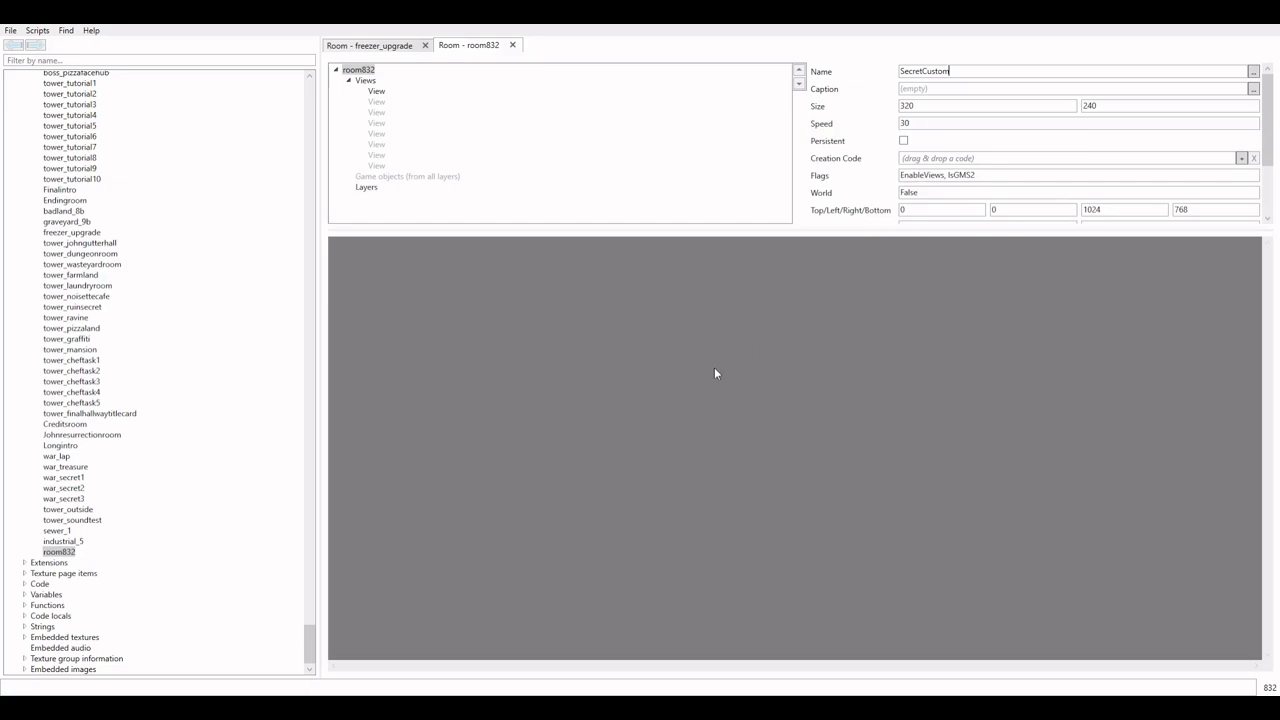
key(Return)
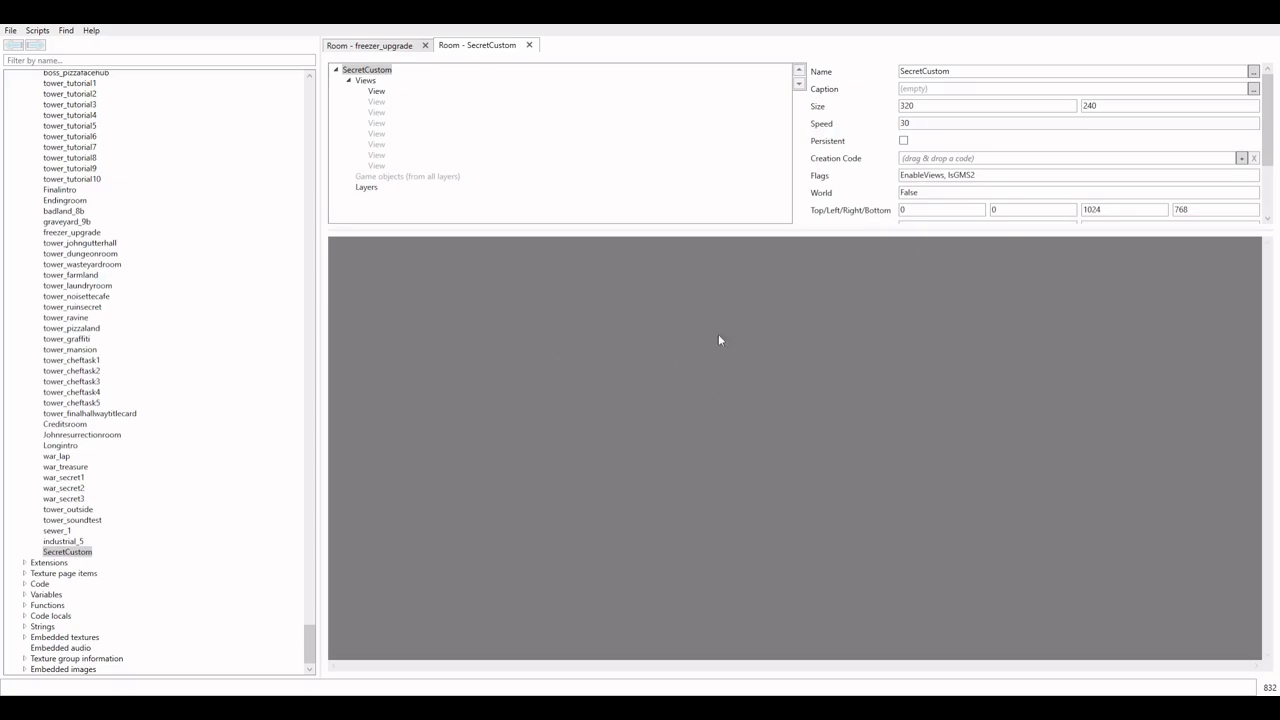
Set the SecretCustom room's size to 50 by 5 and open the settings of its first view
drag(927, 106, 889, 107)
text(50)
key(Tab)
text(5)
click(376, 91)
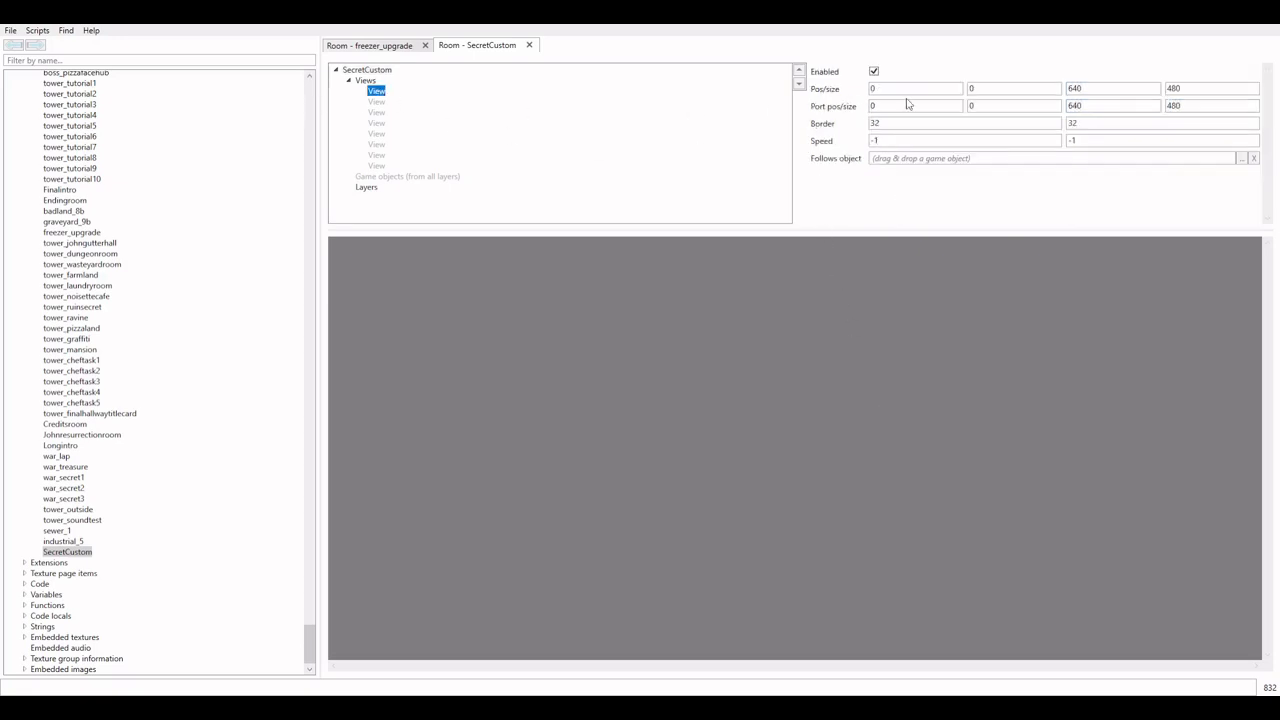
Add a tiles layer and an instances layer to the SecretCustom room
click(367, 189)
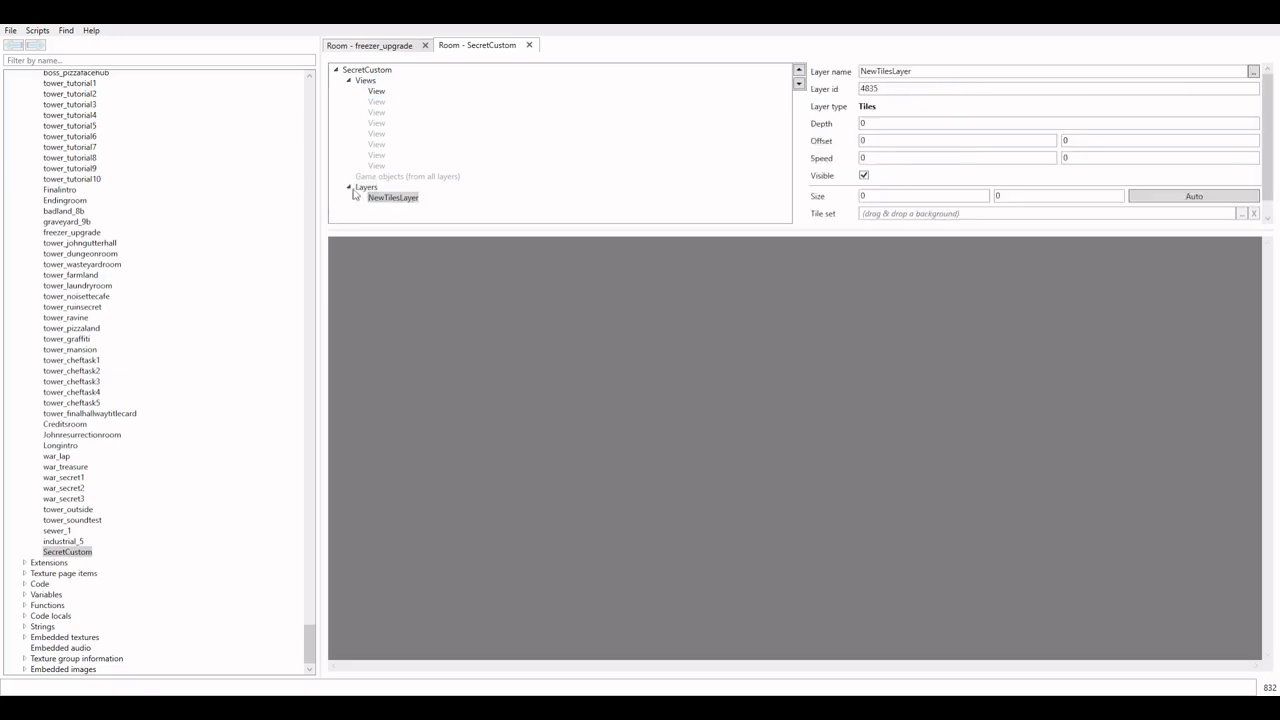
click(368, 188)
right_click(370, 190)
click(360, 197)
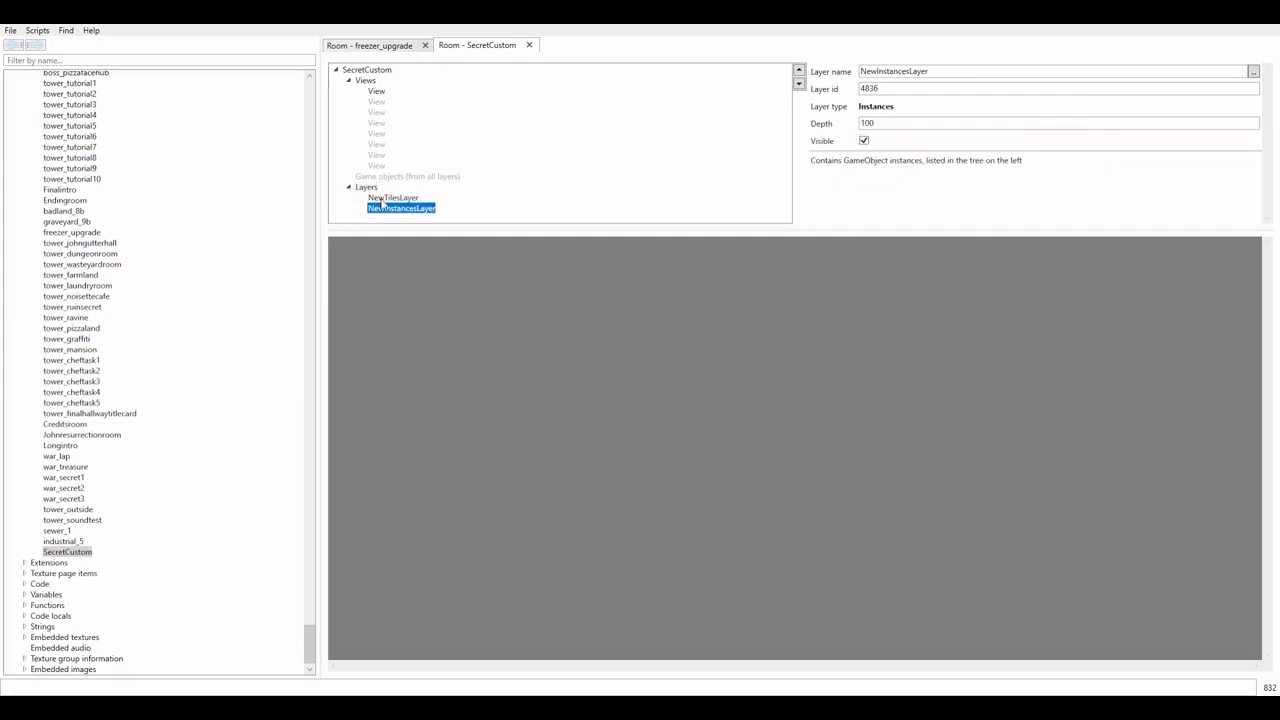
click(382, 200)
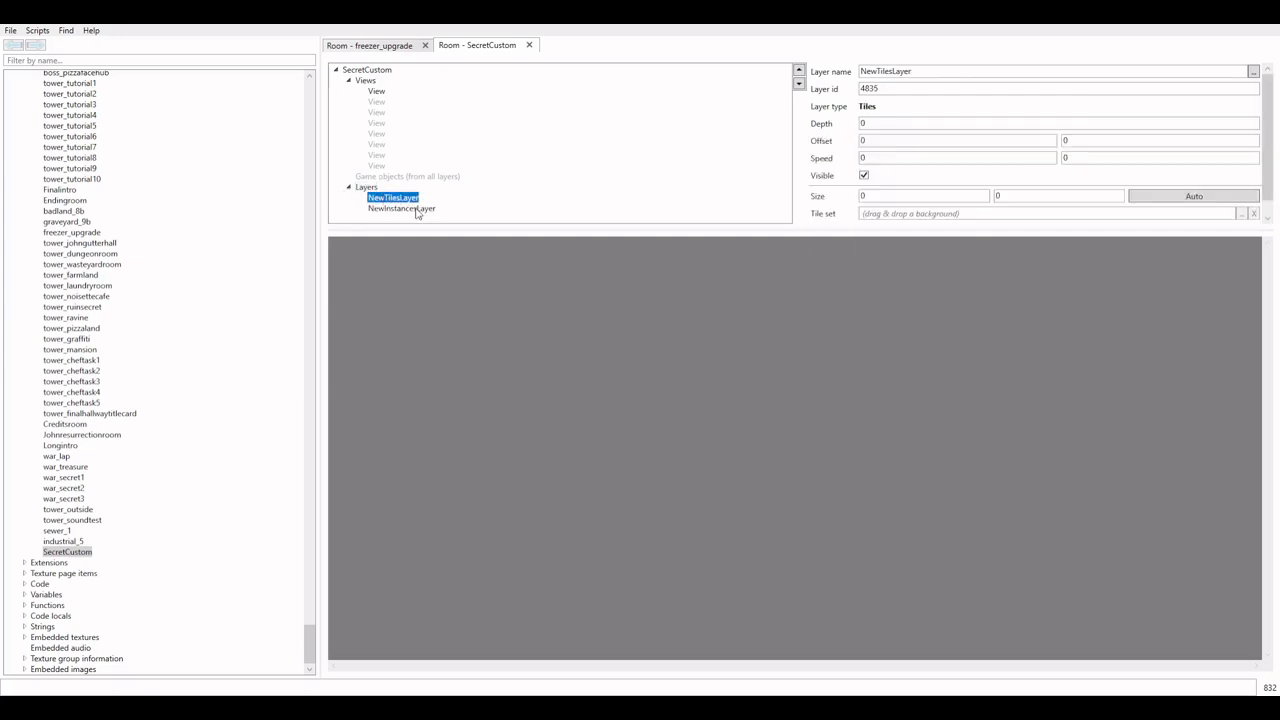
Delete the tiles layer and add a new tiles layer below the instances layer
click(416, 209)
click(403, 198)
key(Delete)
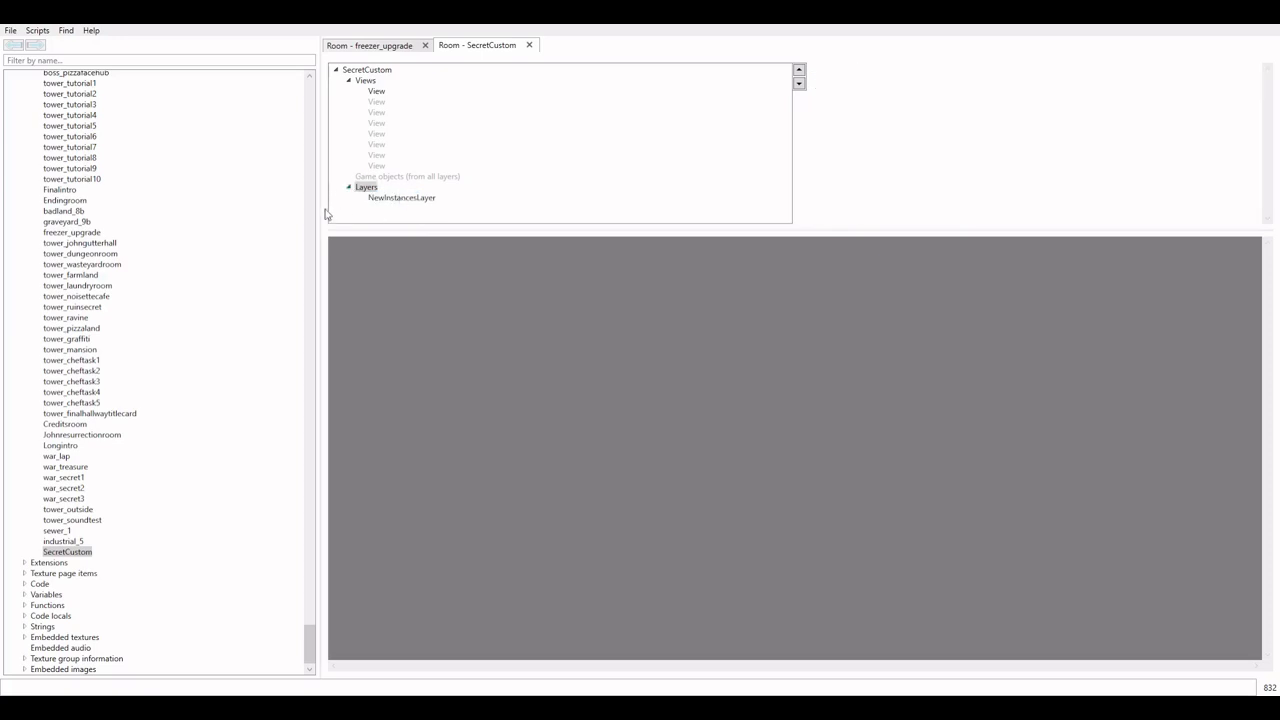
key(ctrl+z)
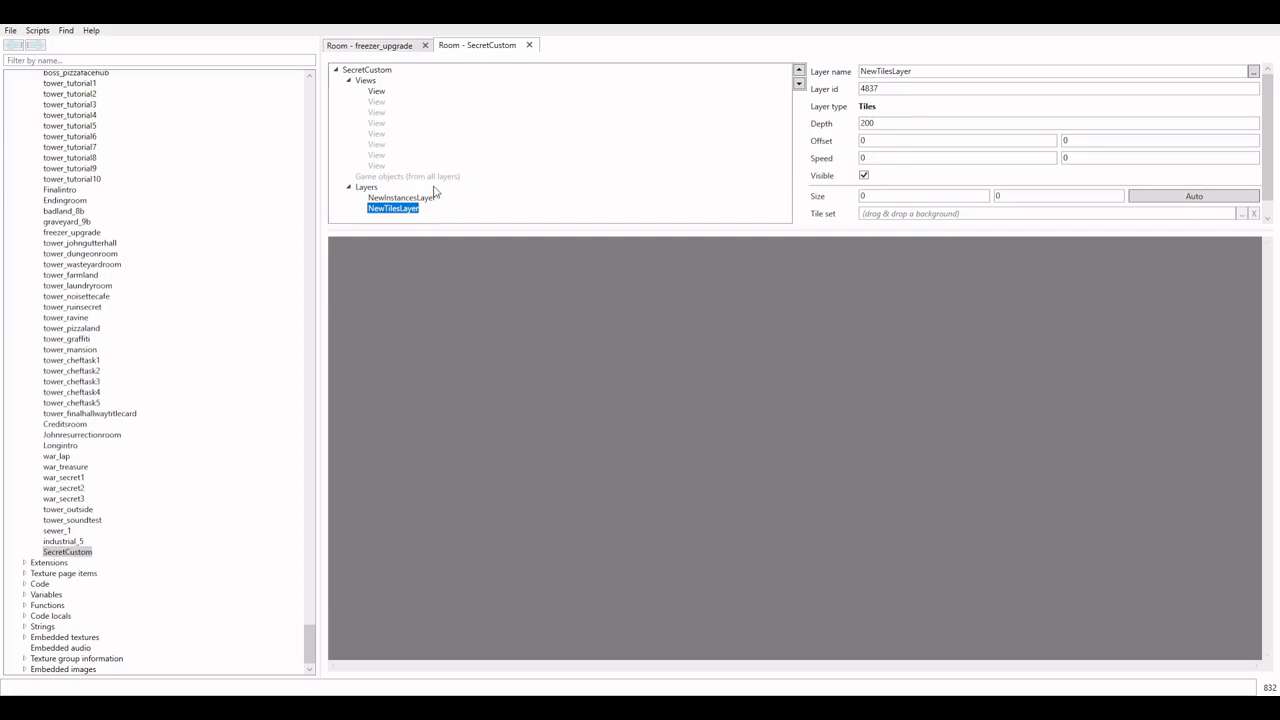
scroll(833, 165, down, 1)
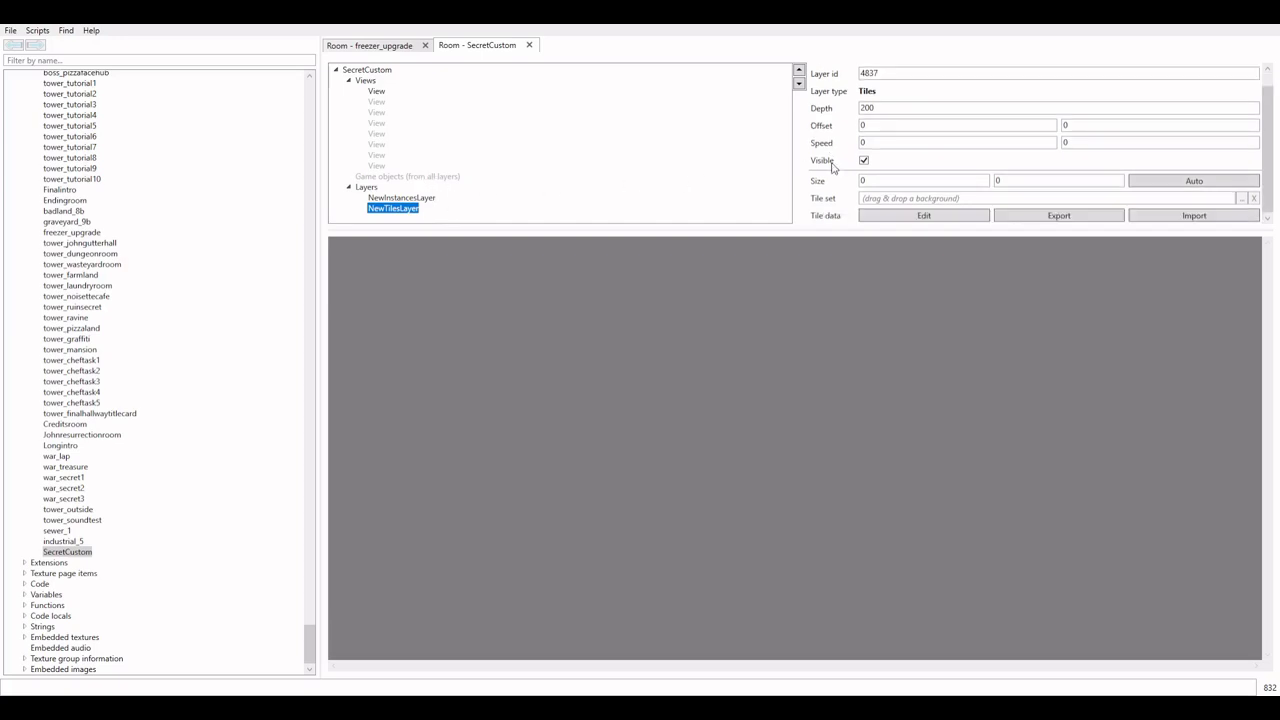
Set the new tiles layer's size to 50 by 50
click(402, 199)
click(395, 210)
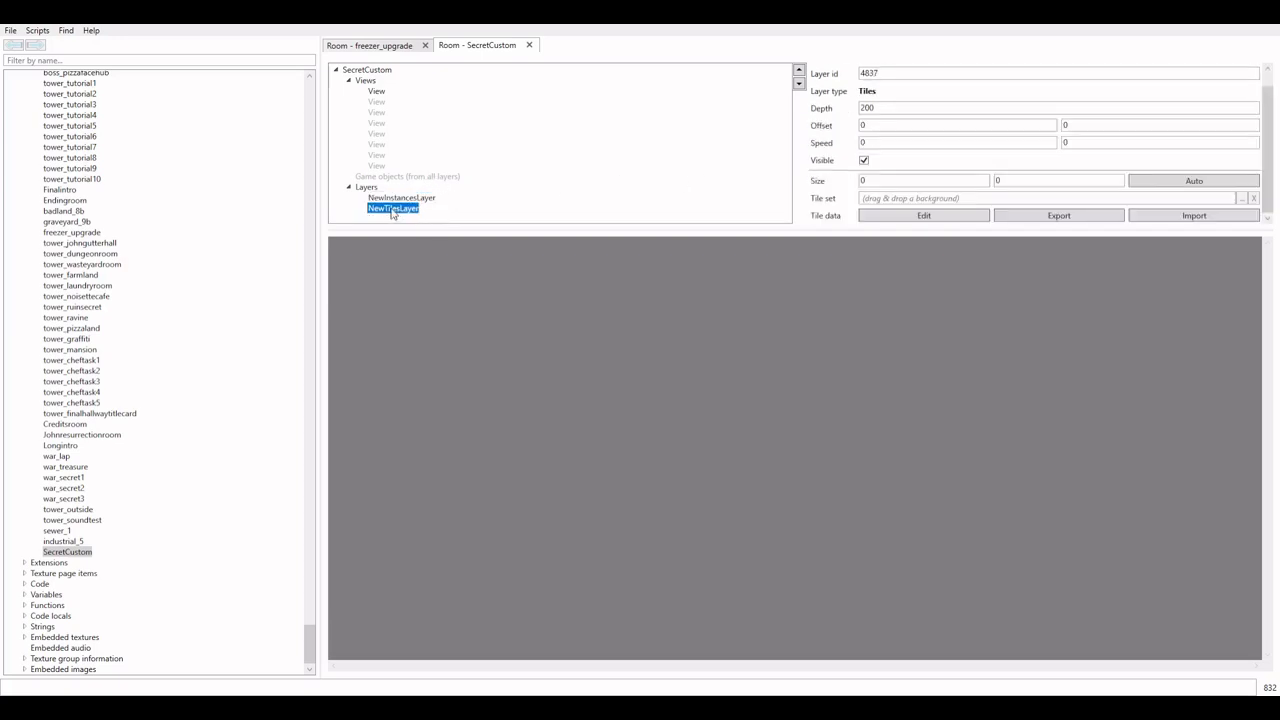
click(900, 180)
text(50)
key(Tab)
text(50)
Filter the resources by "secret" and select tileset_secret among the tile sets
scroll(120, 353, up, 5)
drag(309, 618, 223, 46)
click(220, 61)
text(s)
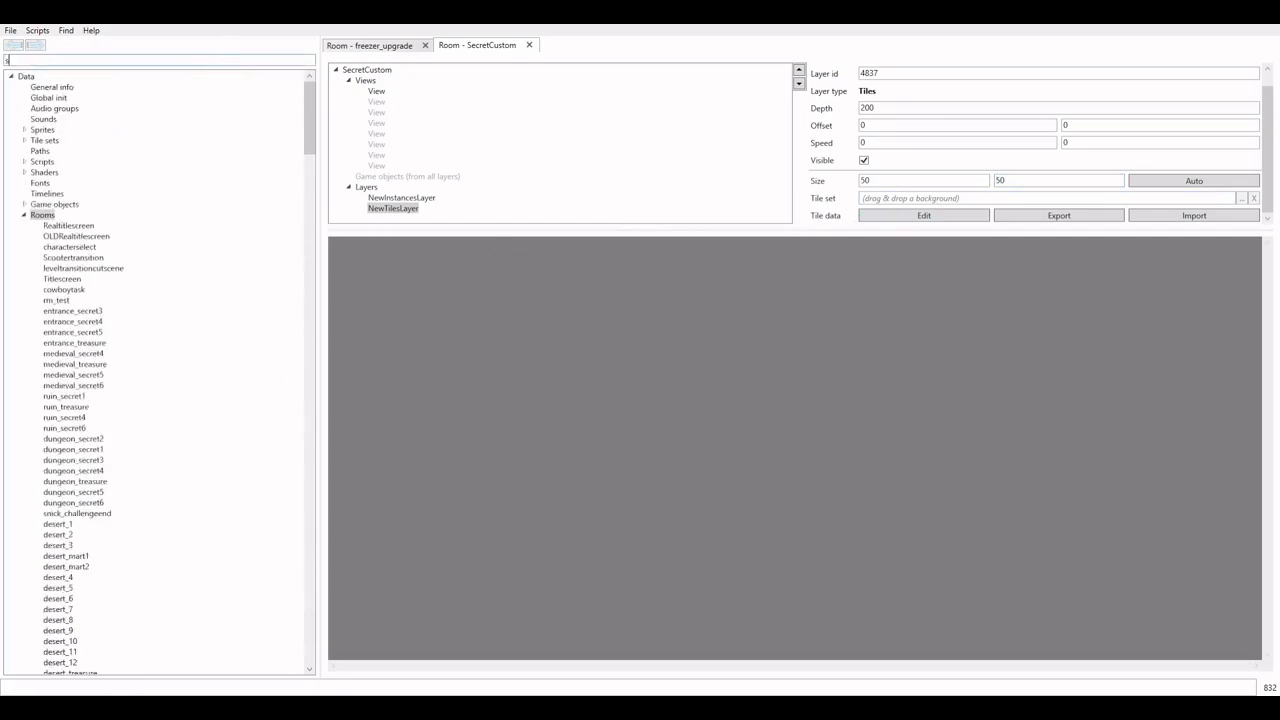
text(ecret)
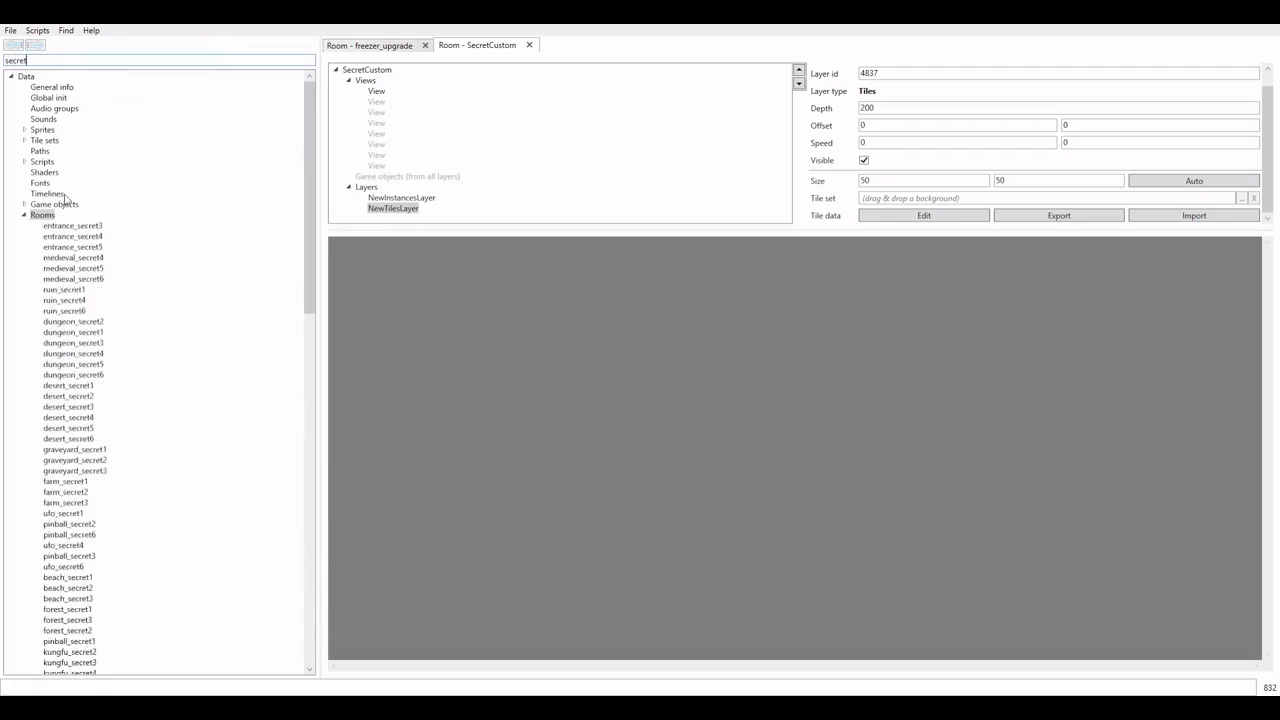
click(24, 140)
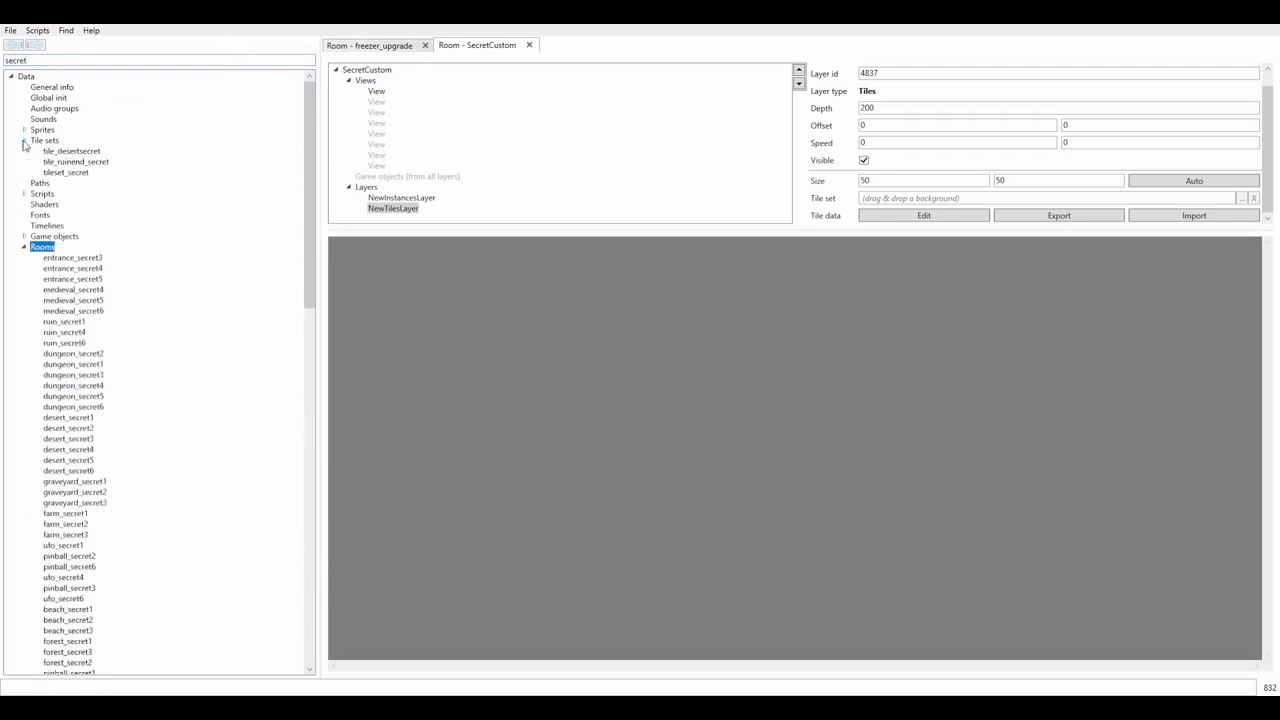
click(72, 175)
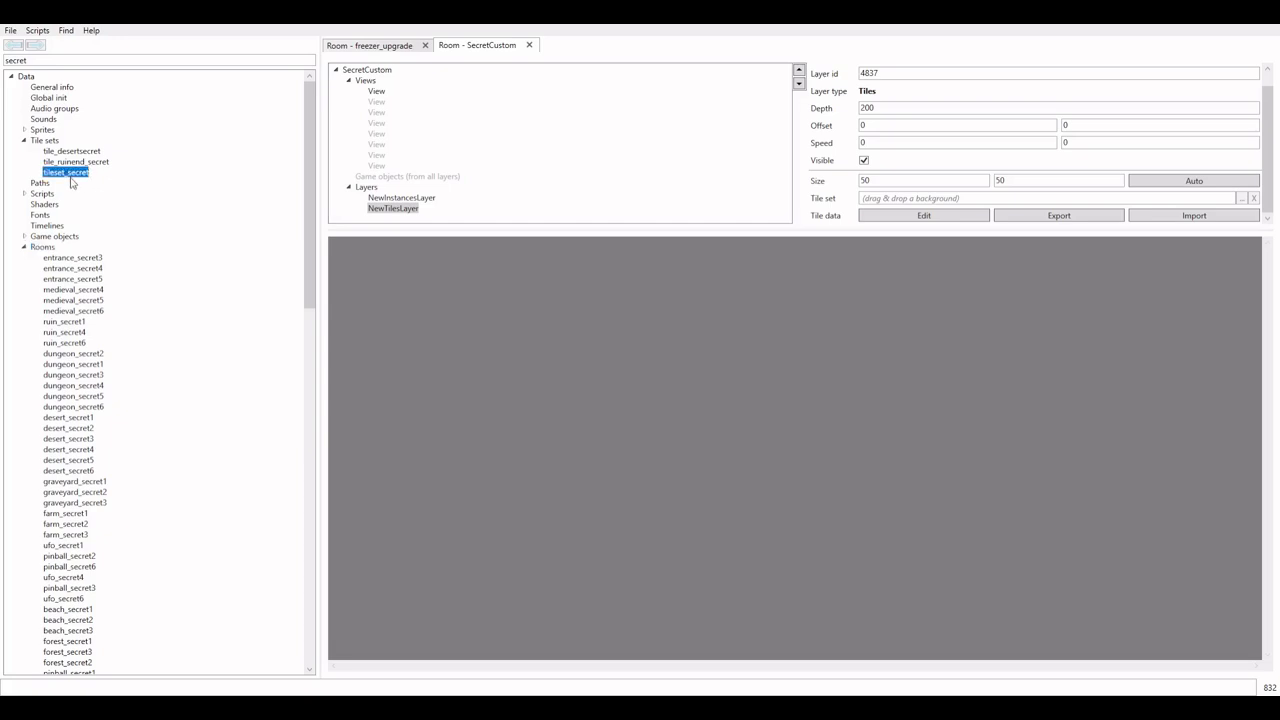
Assign tileset_secret as the tile set of NewTilesLayer and open its tile data for editing
scroll(99, 380, down, 5)
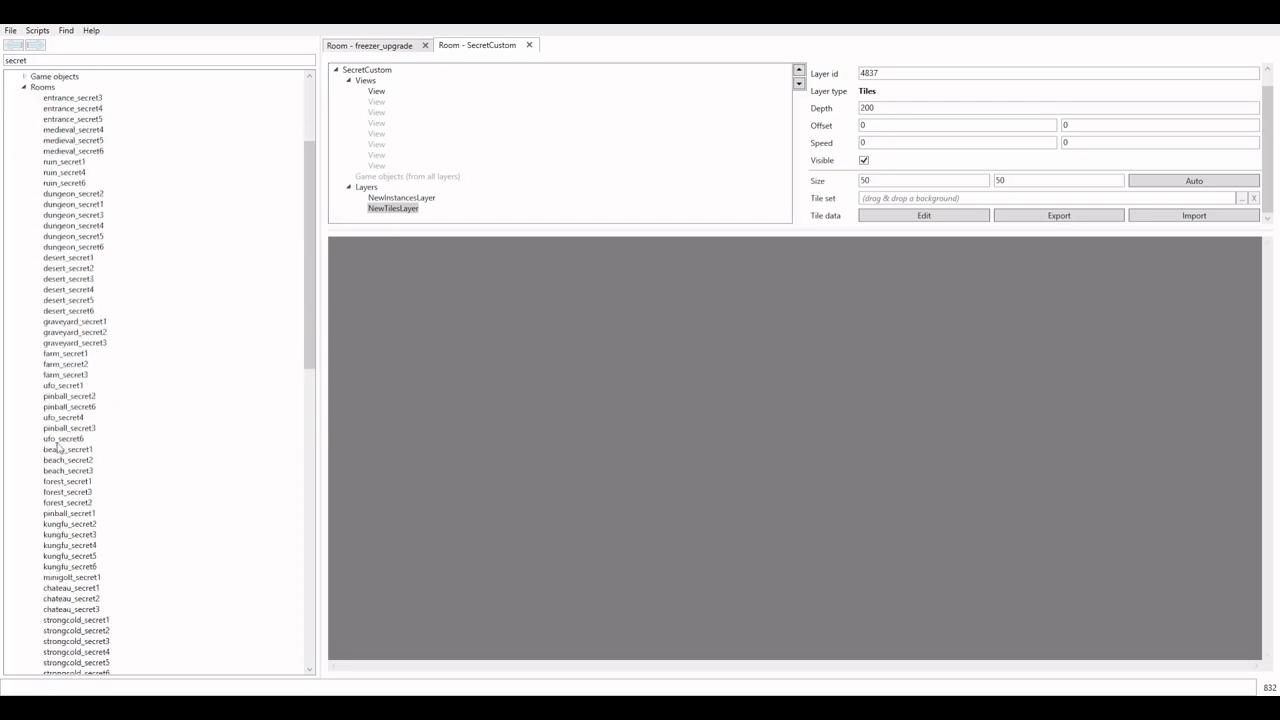
scroll(34, 325, up, 5)
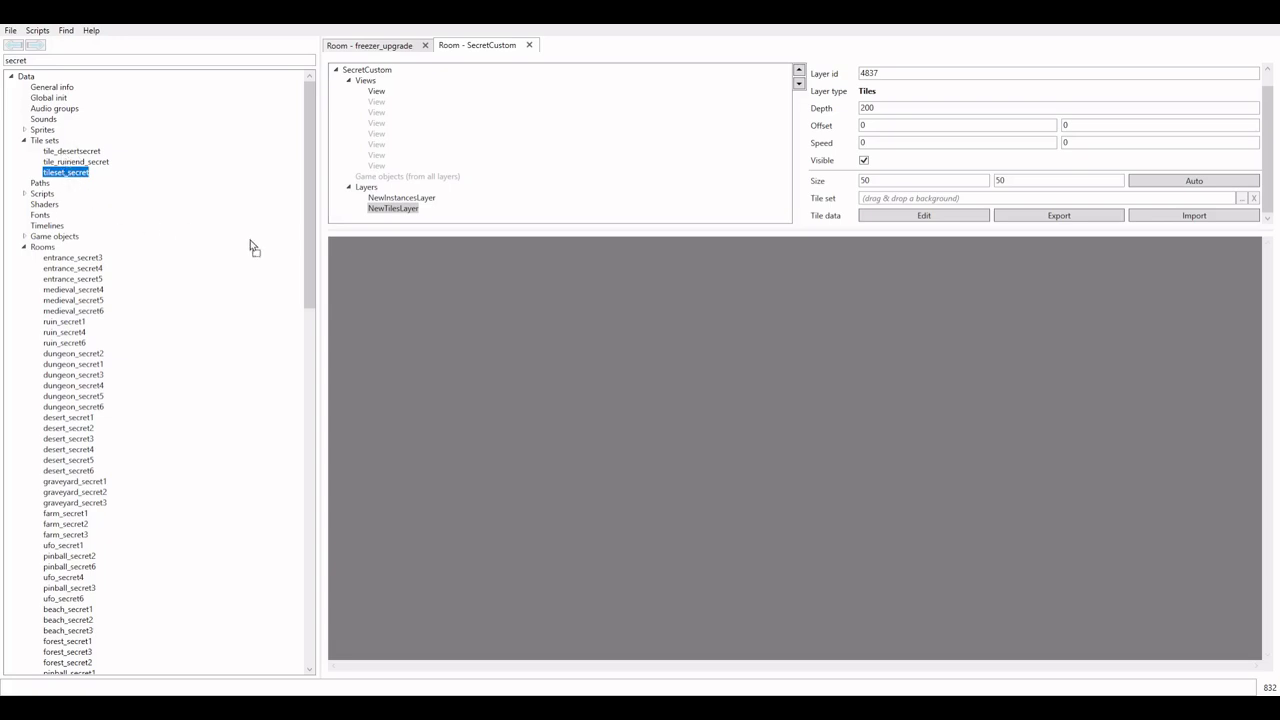
drag(927, 205, 916, 206)
click(907, 198)
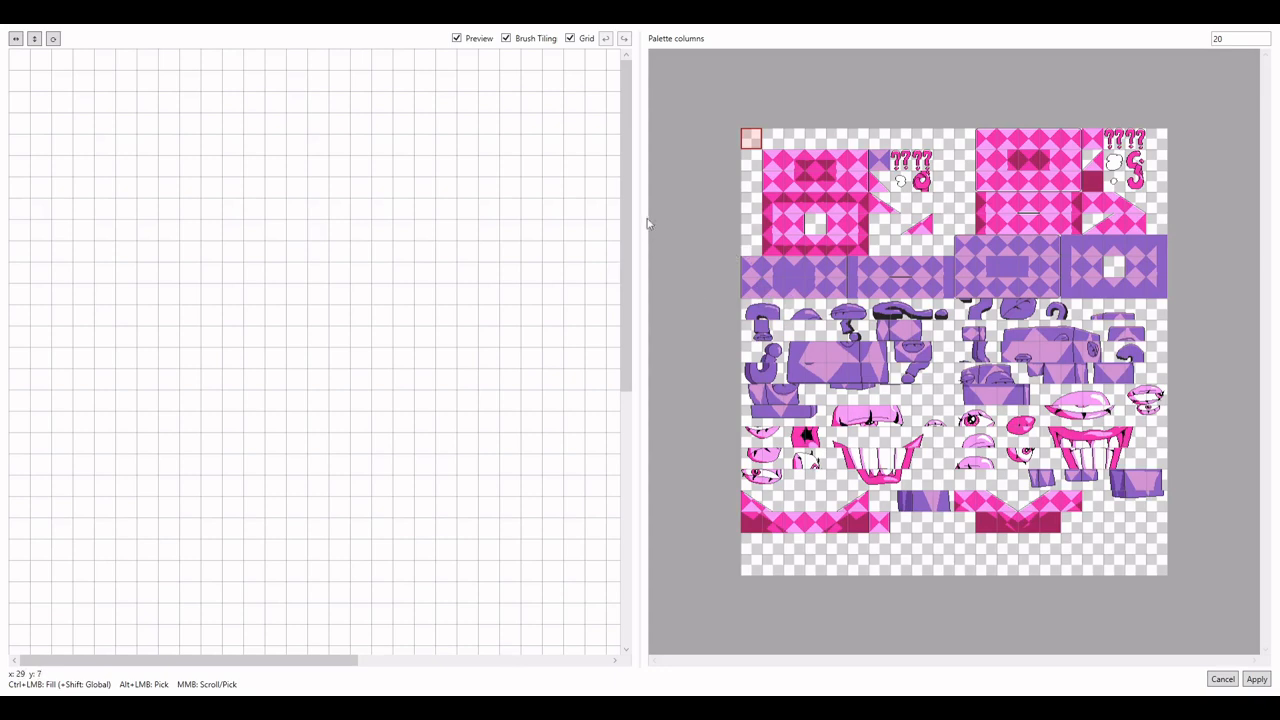
Paint a 10-tile floor row of pink diamond tiles and a 7-tile wall column rising from its right end
click(1002, 138)
drag(62, 528, 254, 530)
click(1071, 139)
drag(275, 507, 275, 380)
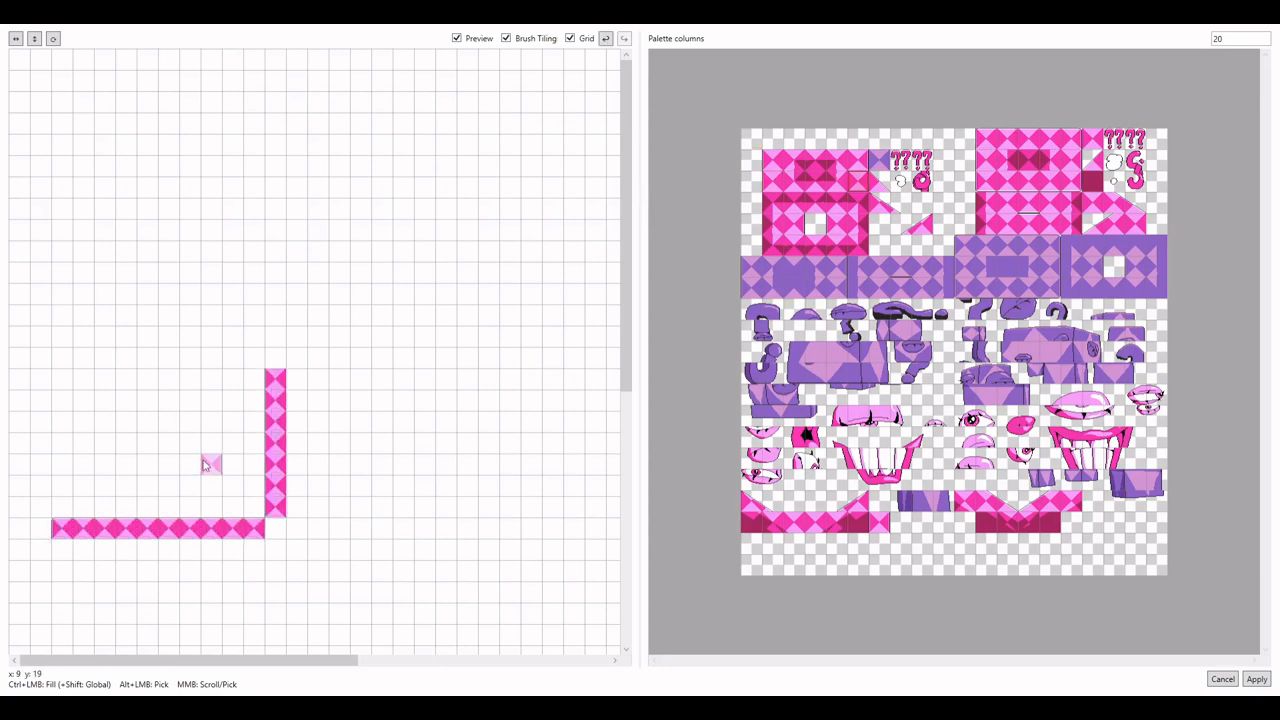
Paint an 8-tile inner column, a 9-tile upper right wall column and a 7-tile ledge row at the upper left
drag(190, 422, 190, 272)
drag(275, 294, 275, 123)
click(1050, 139)
drag(190, 187, 62, 187)
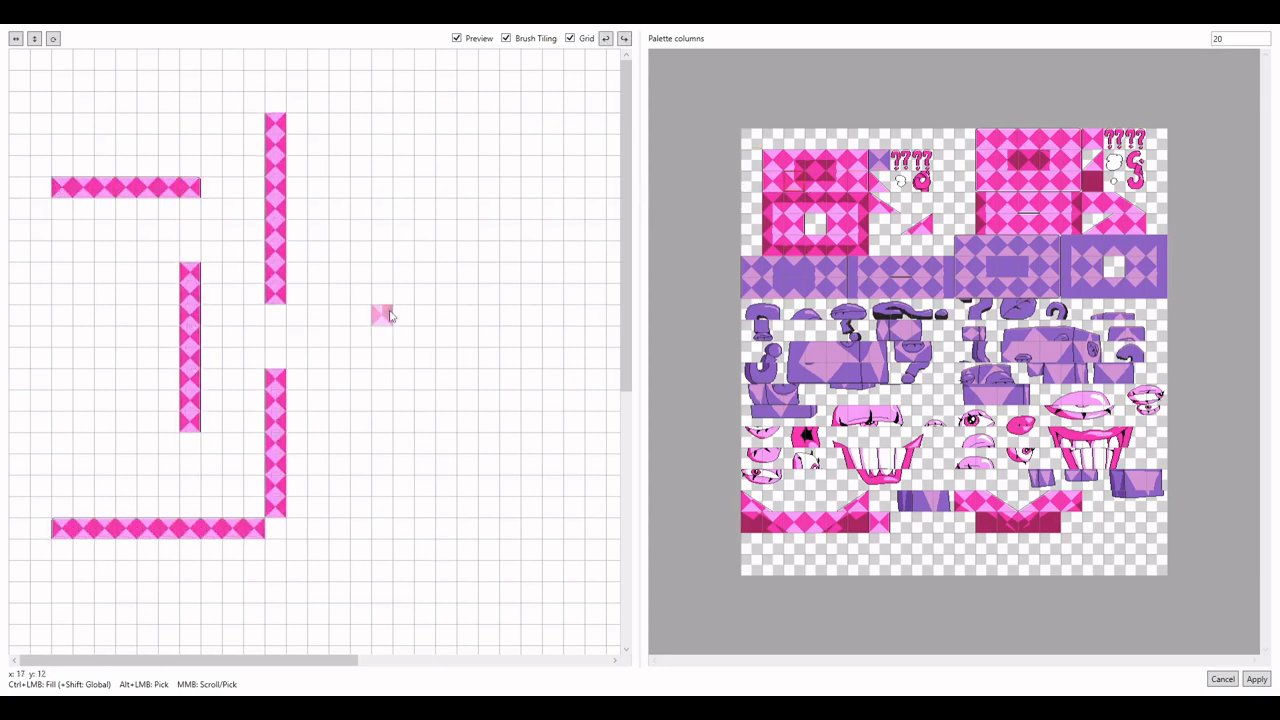
Thicken the inner column, the upper left ledge and the upper right wall to two tiles with matching pink diamond tiles
drag(168, 422, 168, 272)
drag(190, 208, 83, 208)
click(62, 208)
click(297, 123)
click(1071, 160)
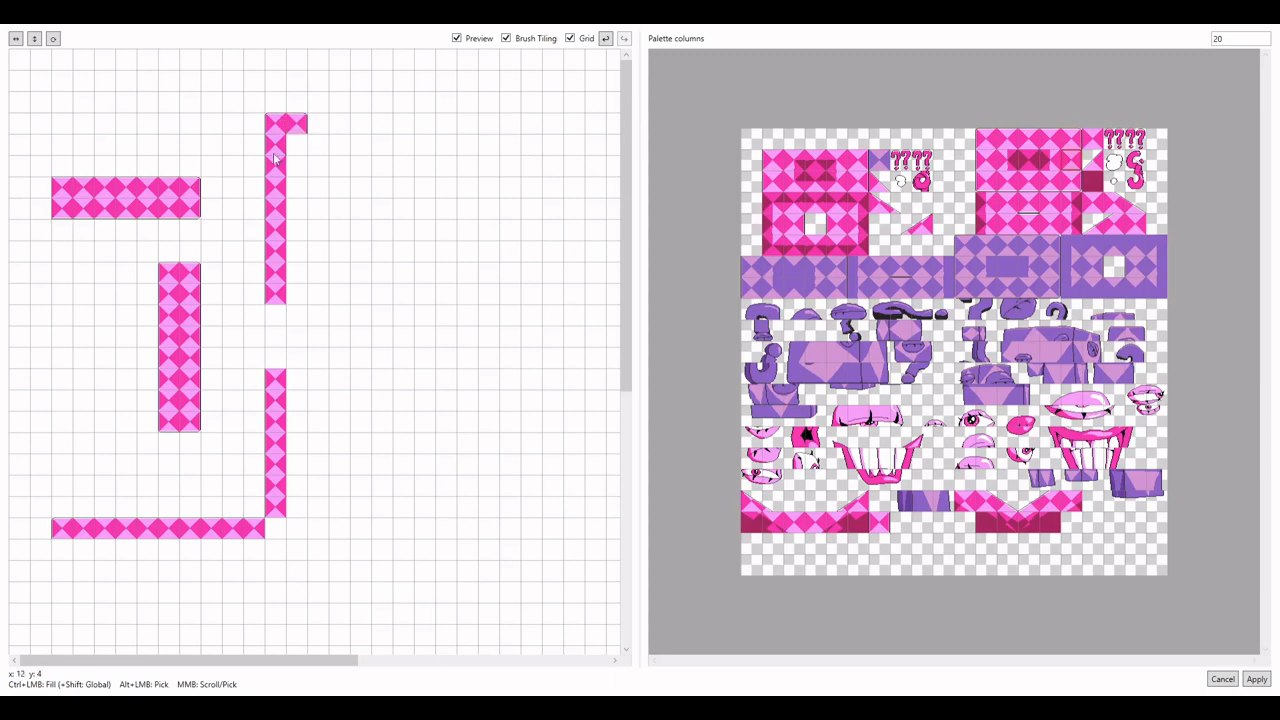
drag(297, 144, 297, 290)
Extend the floor to the left edge, thicken it and the lower right wall to two tiles, and fill their corner gap
scroll(254, 299, down, 1)
mouse_move(41, 515)
mouse_down()
mouse_move(19, 515)
mouse_move(254, 536)
mouse_up()
drag(297, 515, 297, 367)
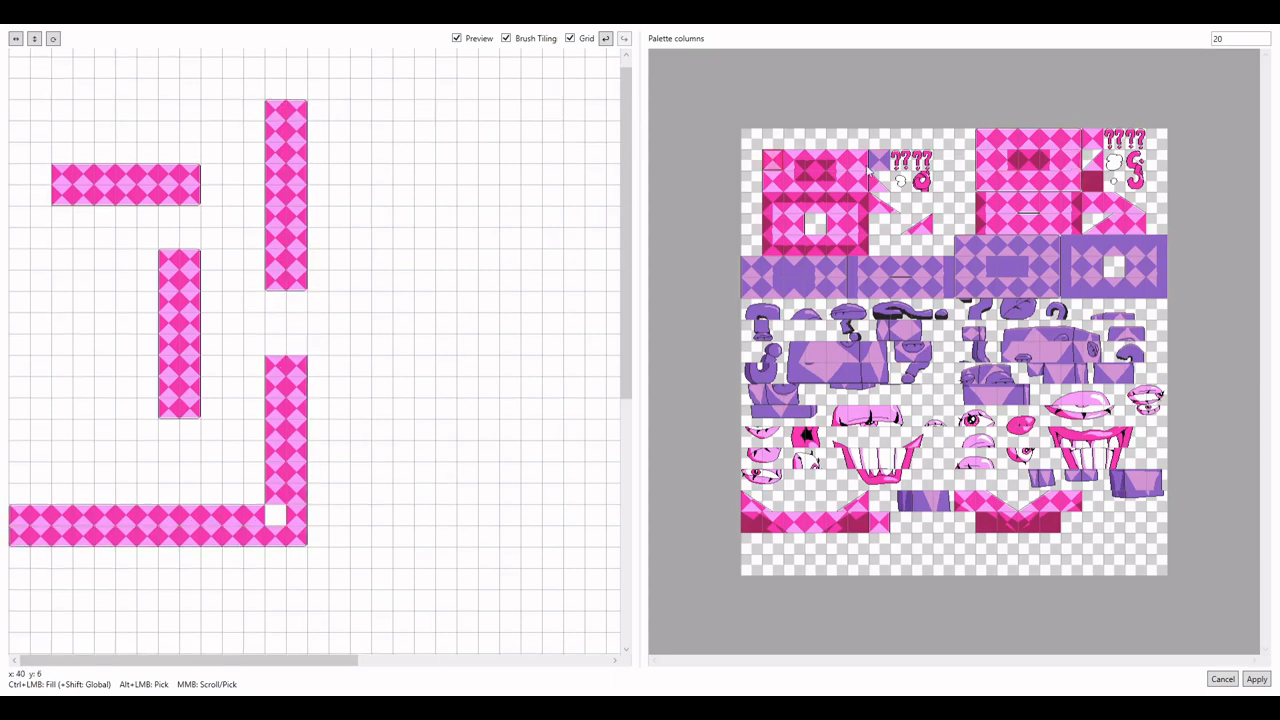
click(275, 525)
scroll(275, 328, up, 1)
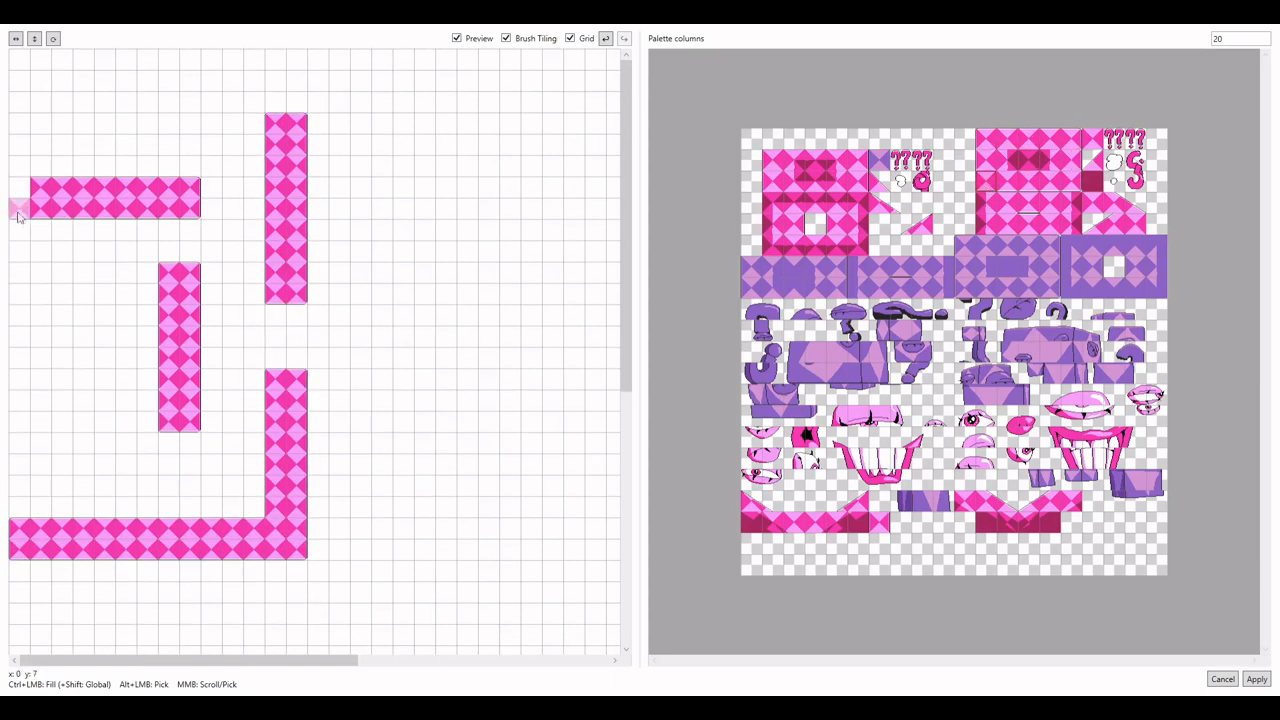
Extend the upper left ledge to the left edge with two pink diamond tiles and apply the tile edits to the room
click(20, 208)
click(19, 188)
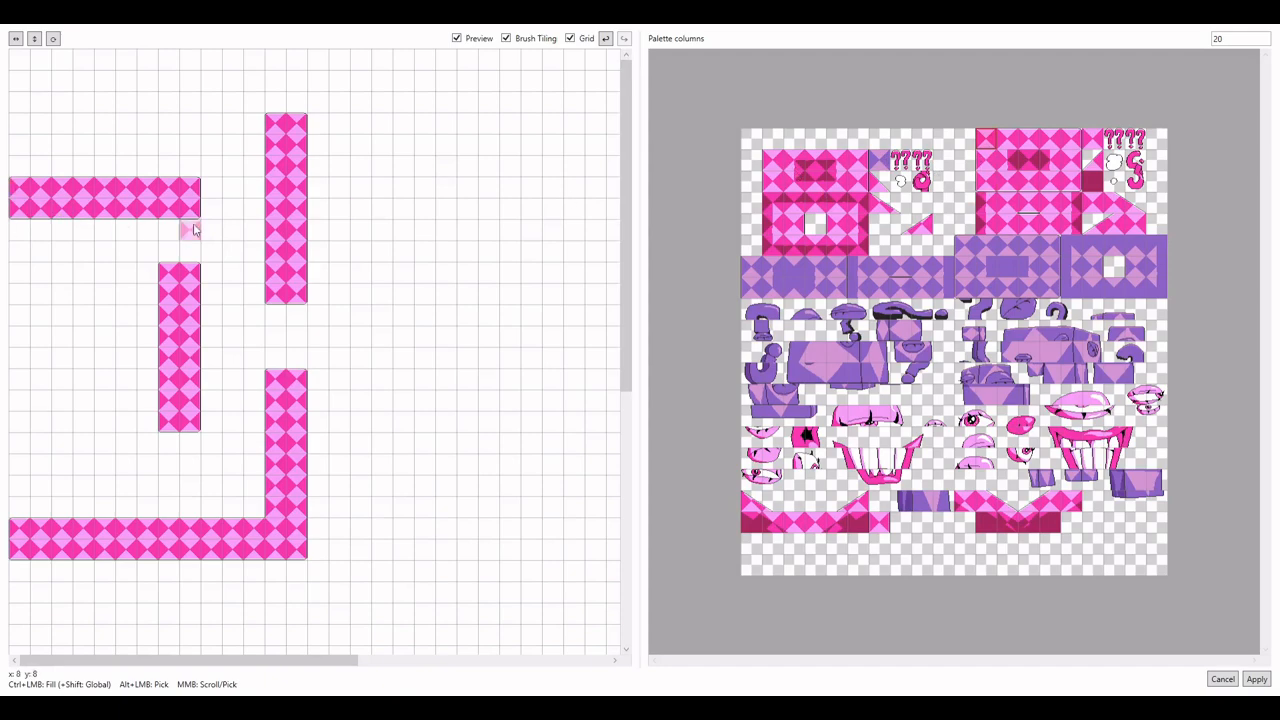
click(1256, 680)
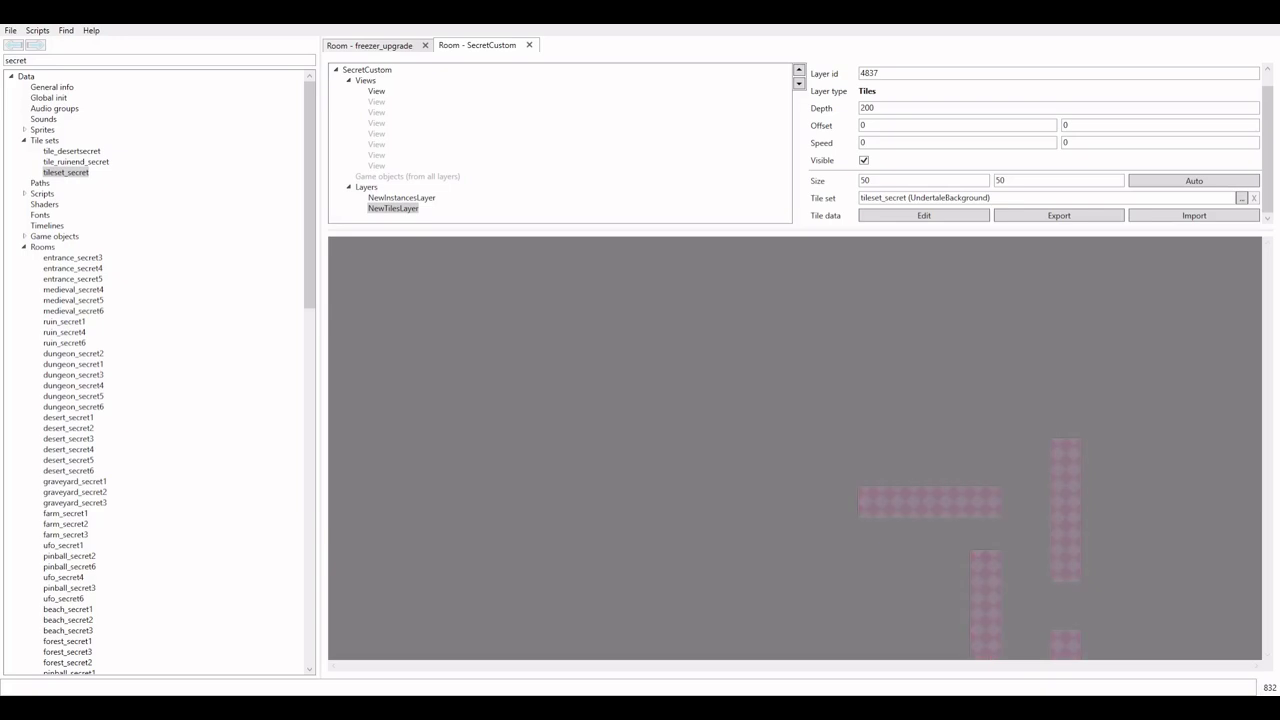
scroll(597, 550, down, 5)
drag(705, 529, 503, 337)
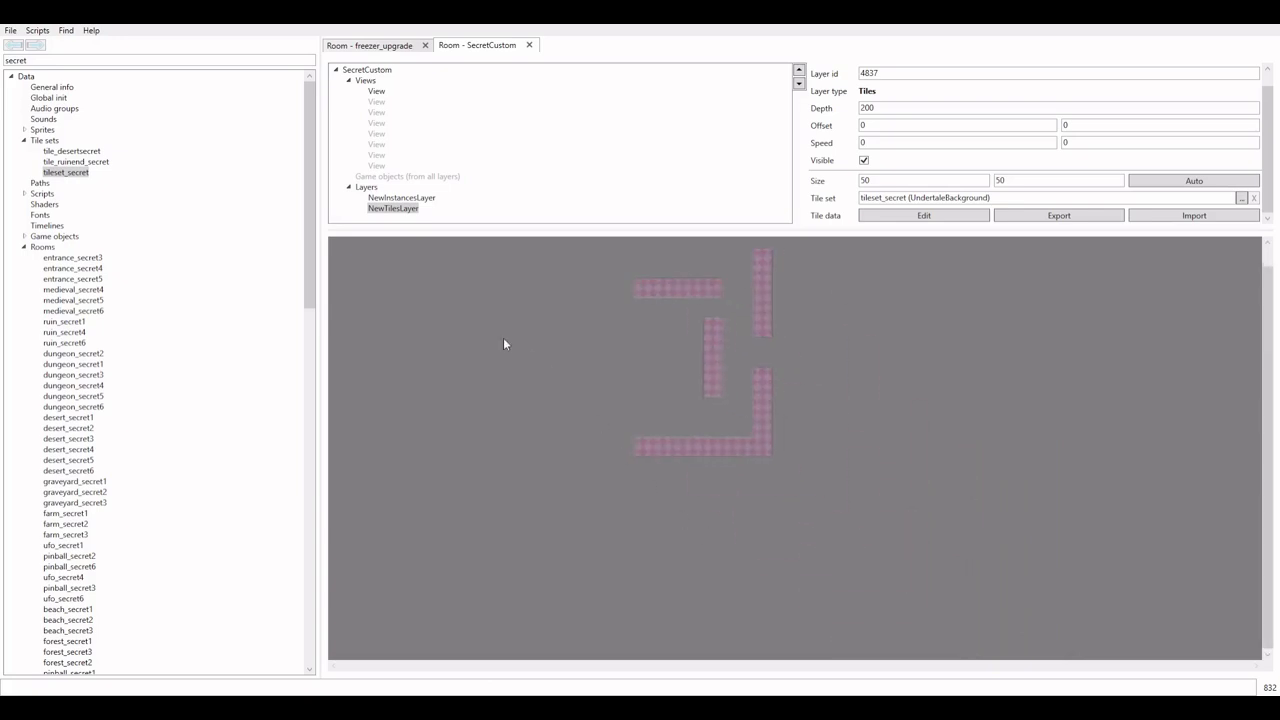
scroll(700, 314, up, 6)
drag(880, 360, 909, 415)
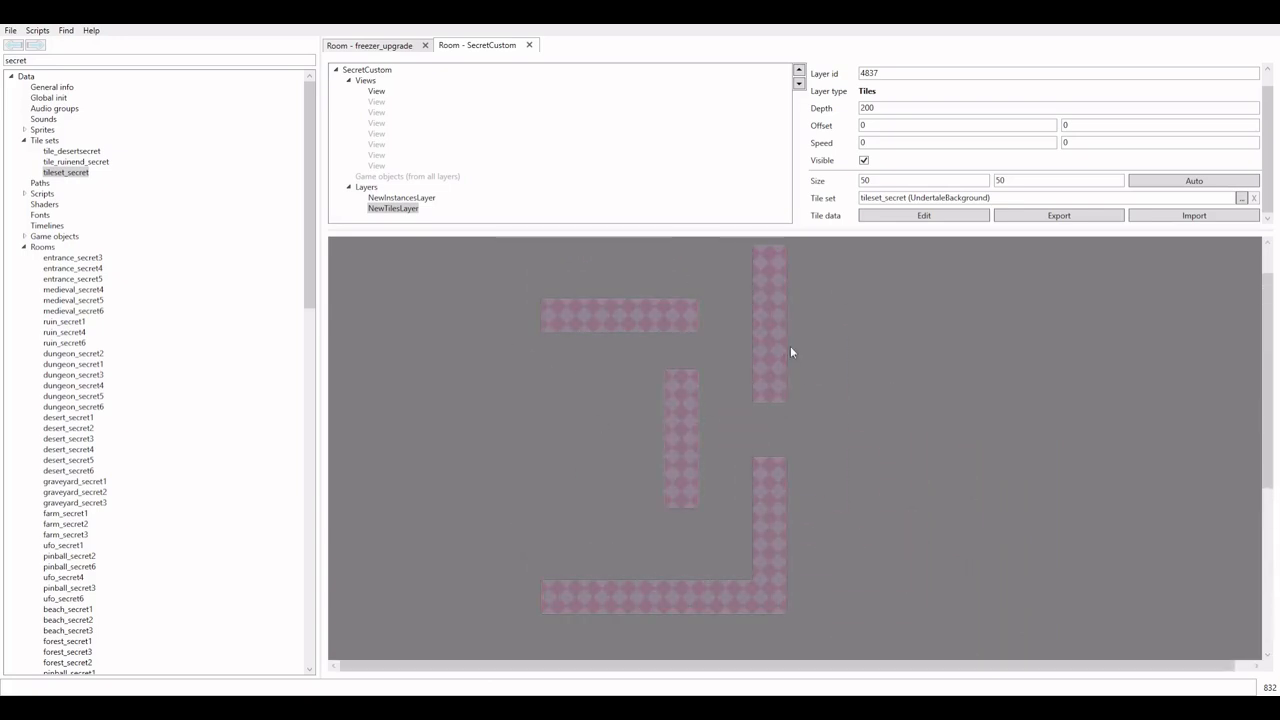
Open entrance_secret3 and copy the obj_solid instance scaled 6 by 4
click(392, 199)
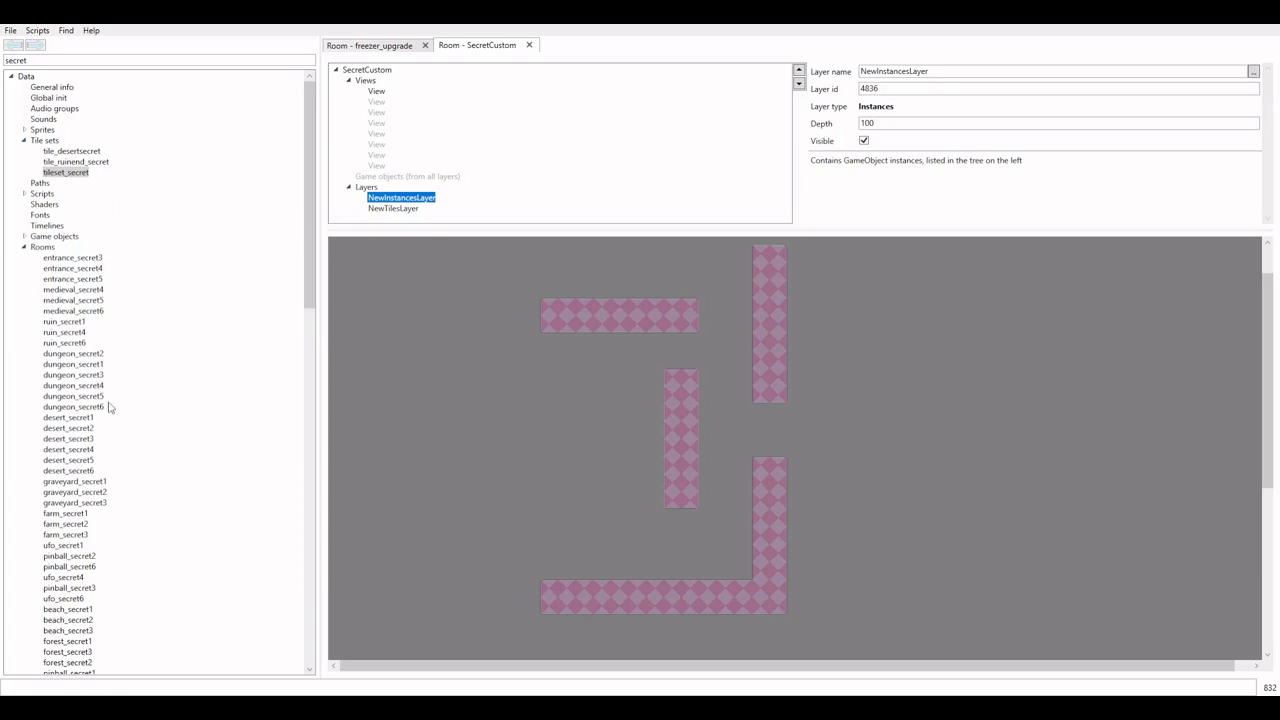
click(76, 259)
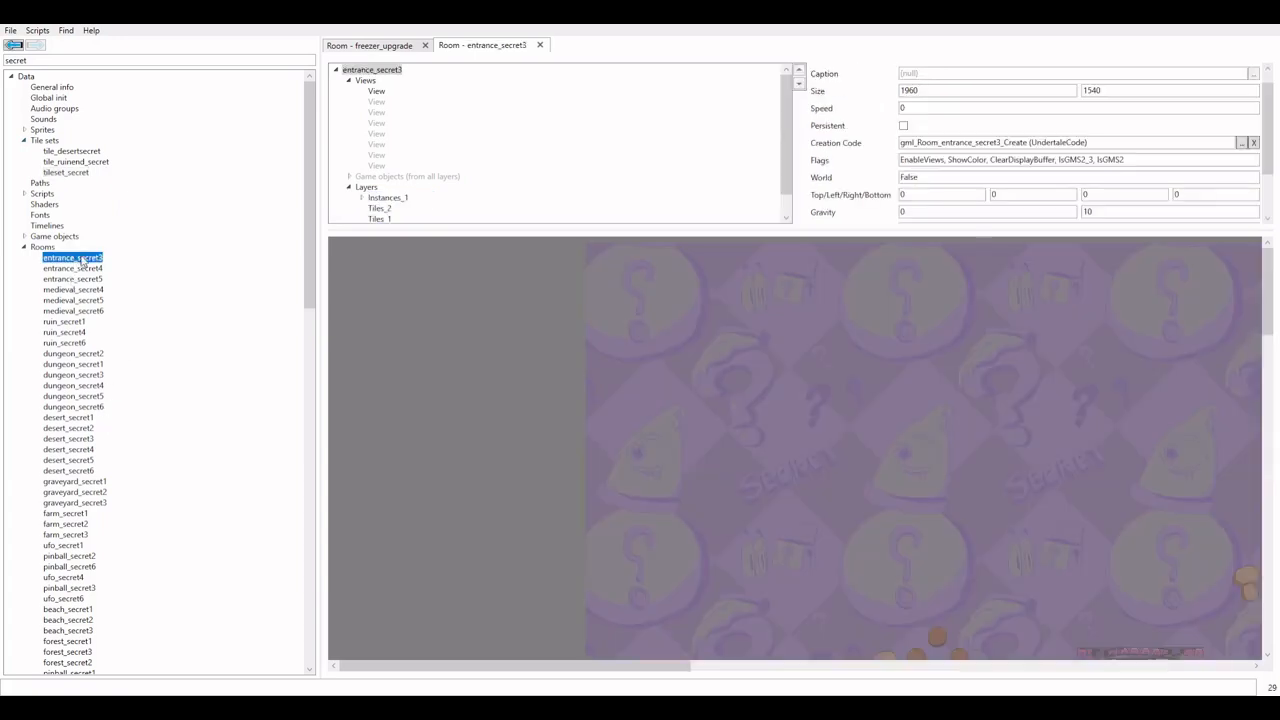
scroll(770, 393, up, 2)
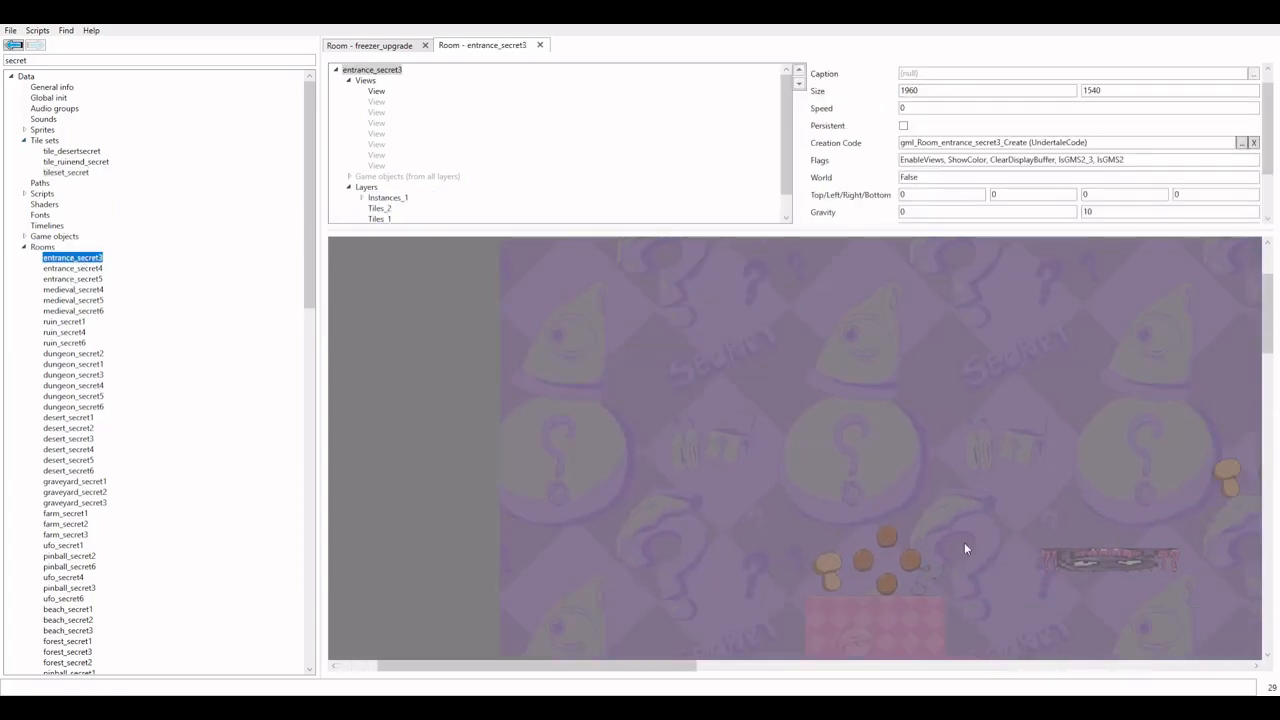
click(1114, 544)
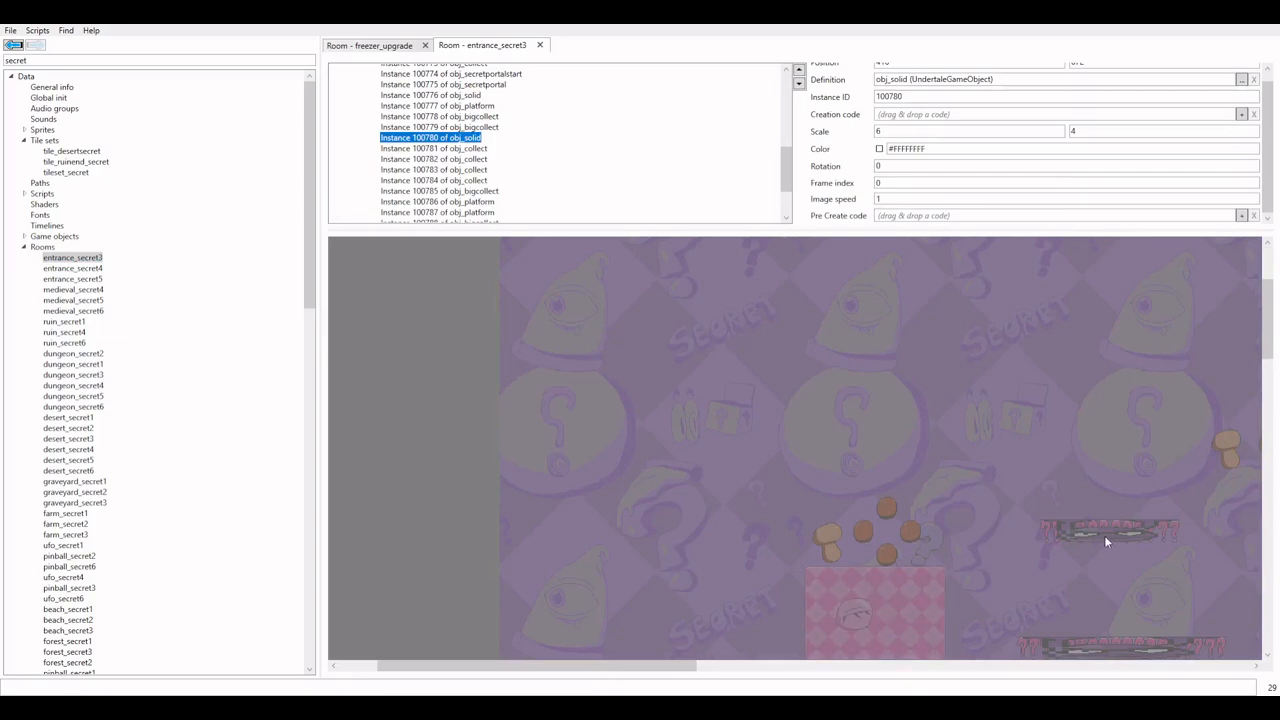
Return to the SecretCustom room and paste the copied obj_solid into NewInstancesLayer
scroll(73, 530, down, 20)
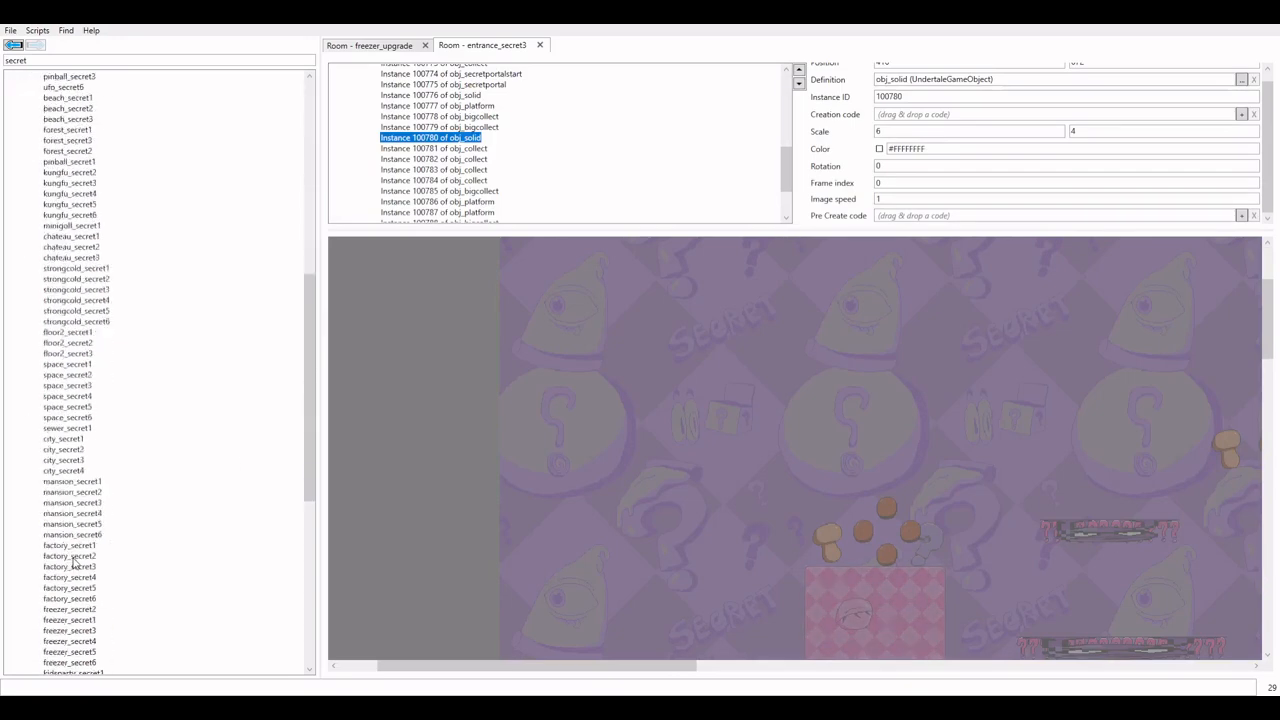
scroll(73, 530, down, 7)
click(67, 551)
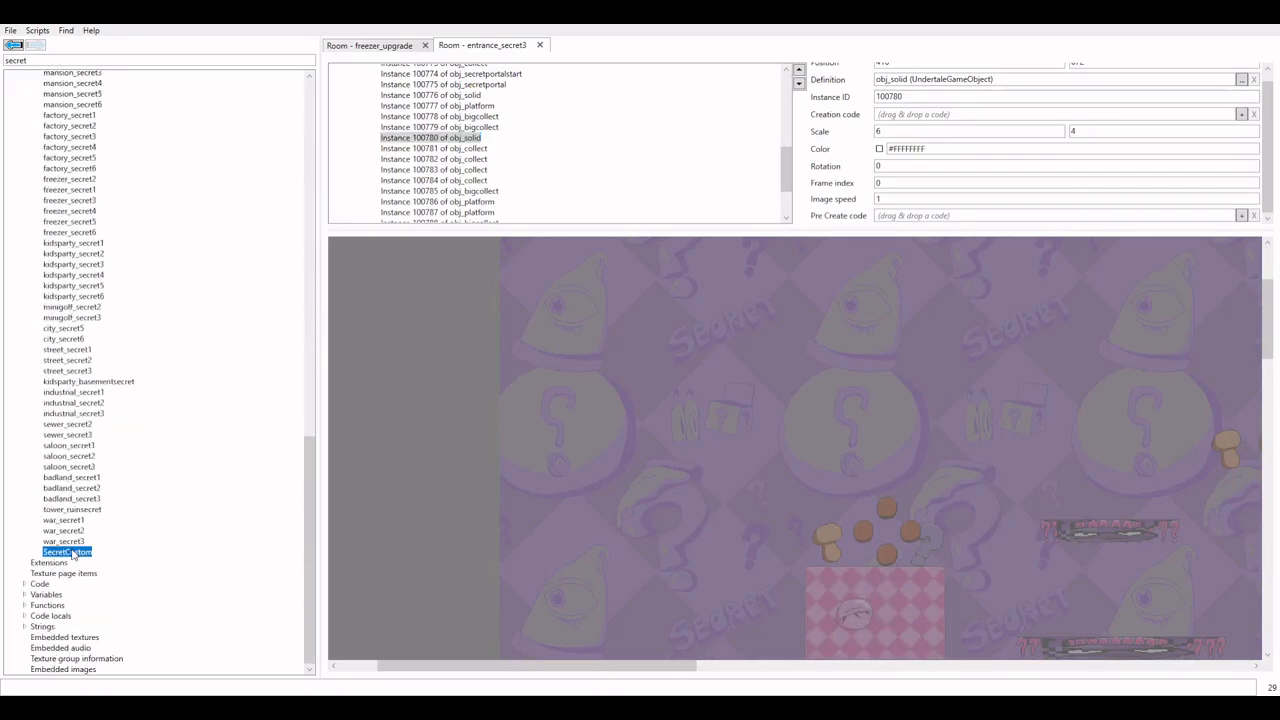
click(784, 431)
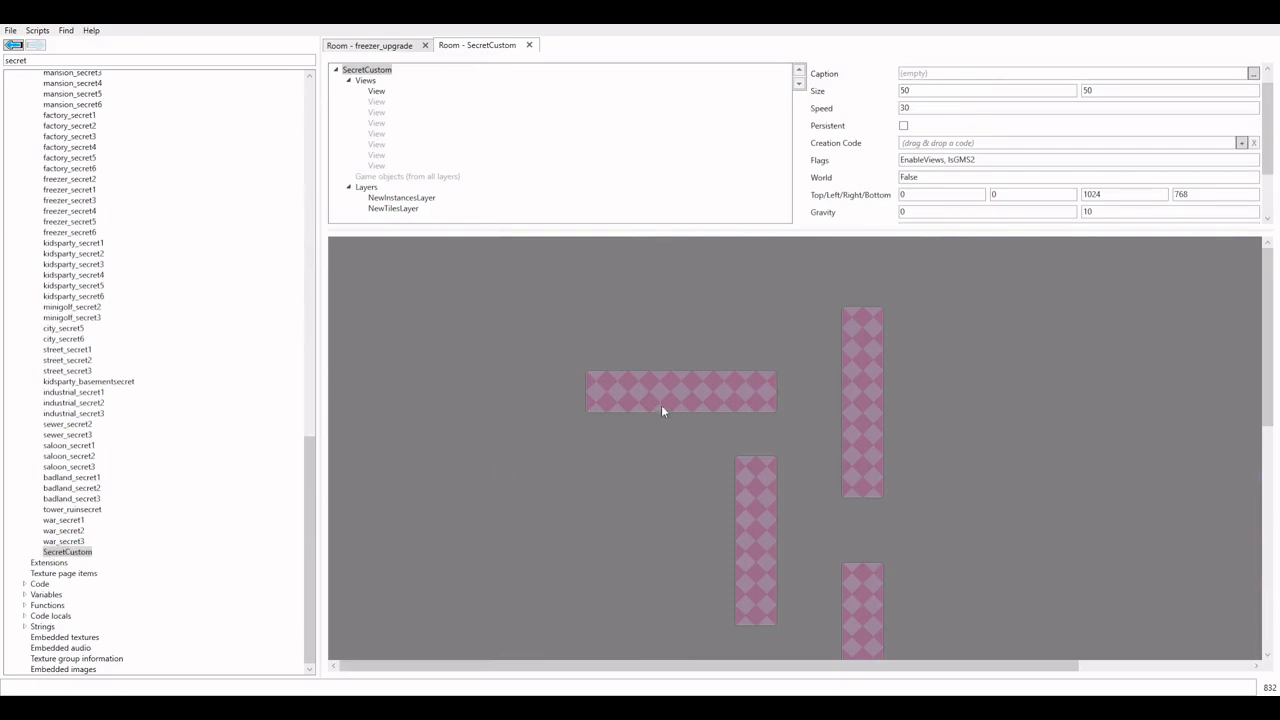
click(398, 198)
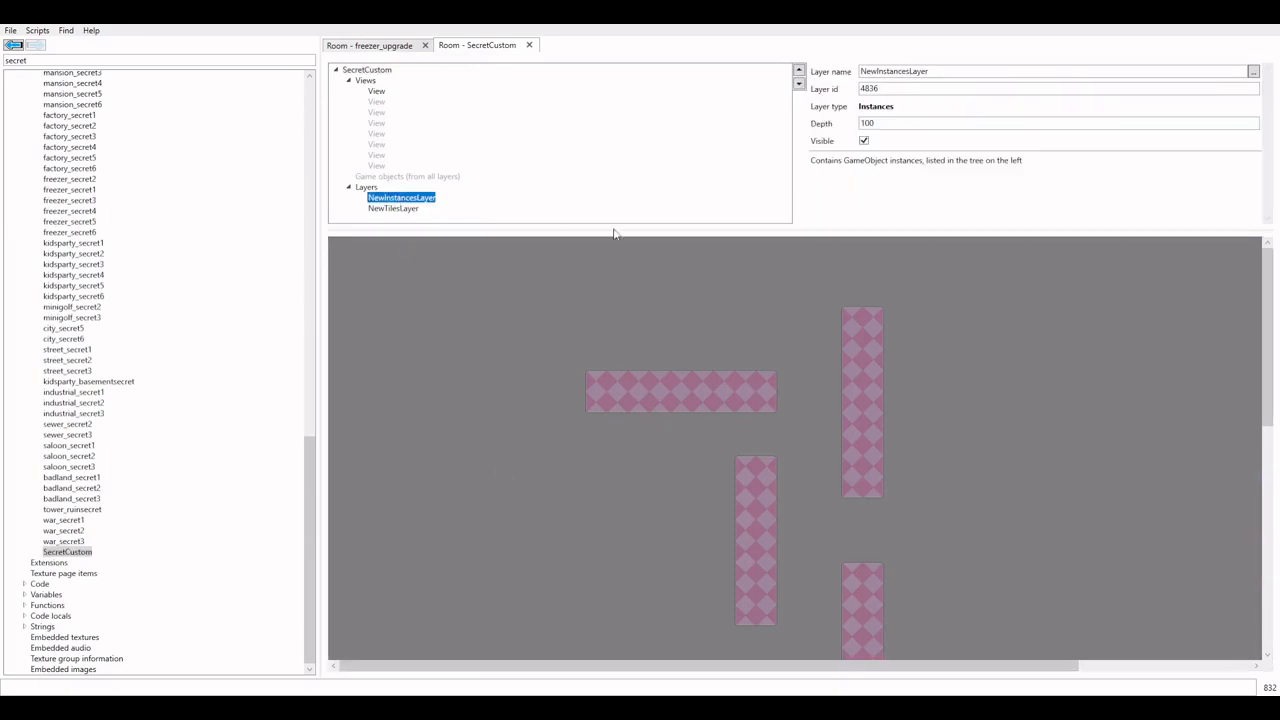
click(728, 374)
scroll(724, 448, down, 3)
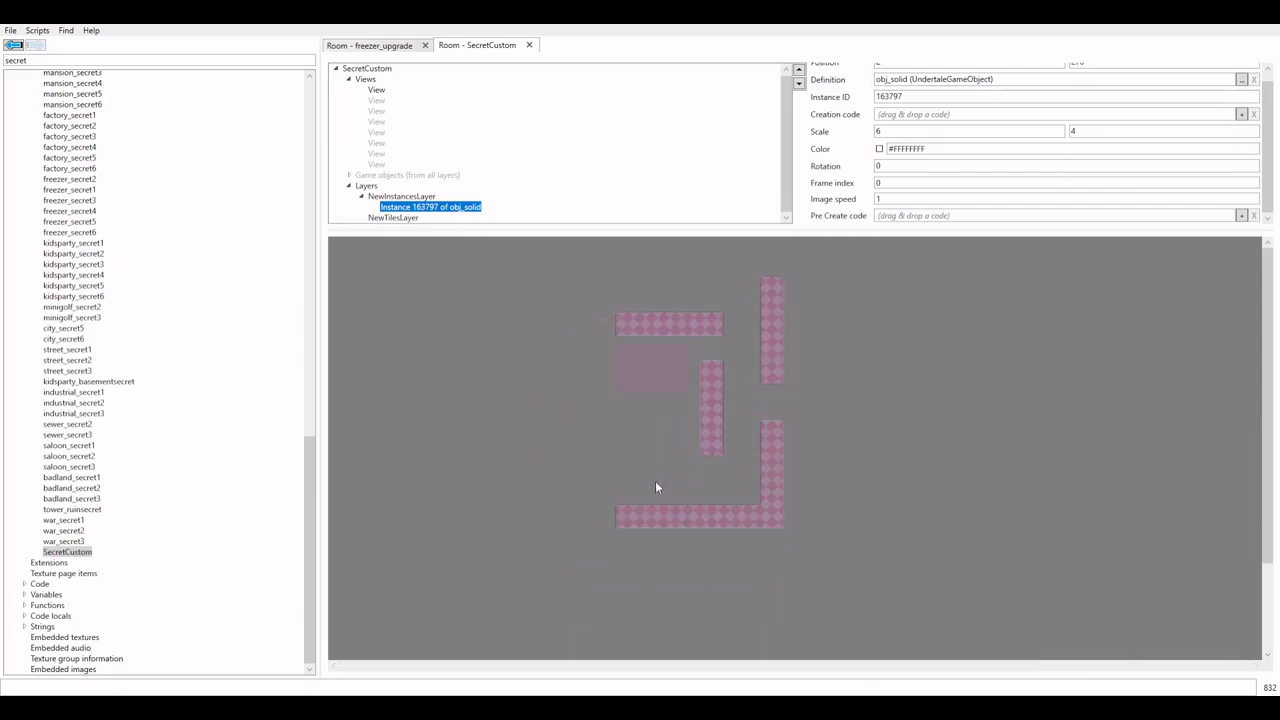
Move the pasted obj_solid onto the left end of the floor, flush with its top and left edges
scroll(655, 481, up, 2)
drag(574, 391, 575, 561)
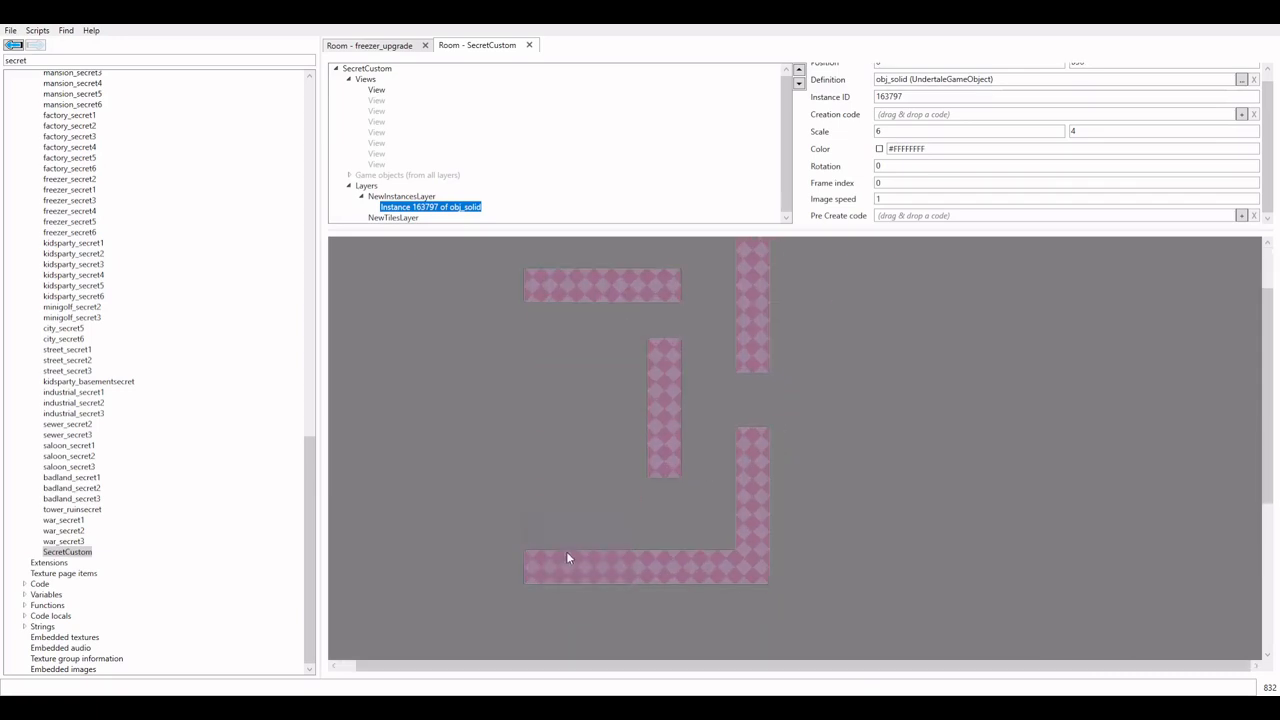
scroll(471, 563, up, 4)
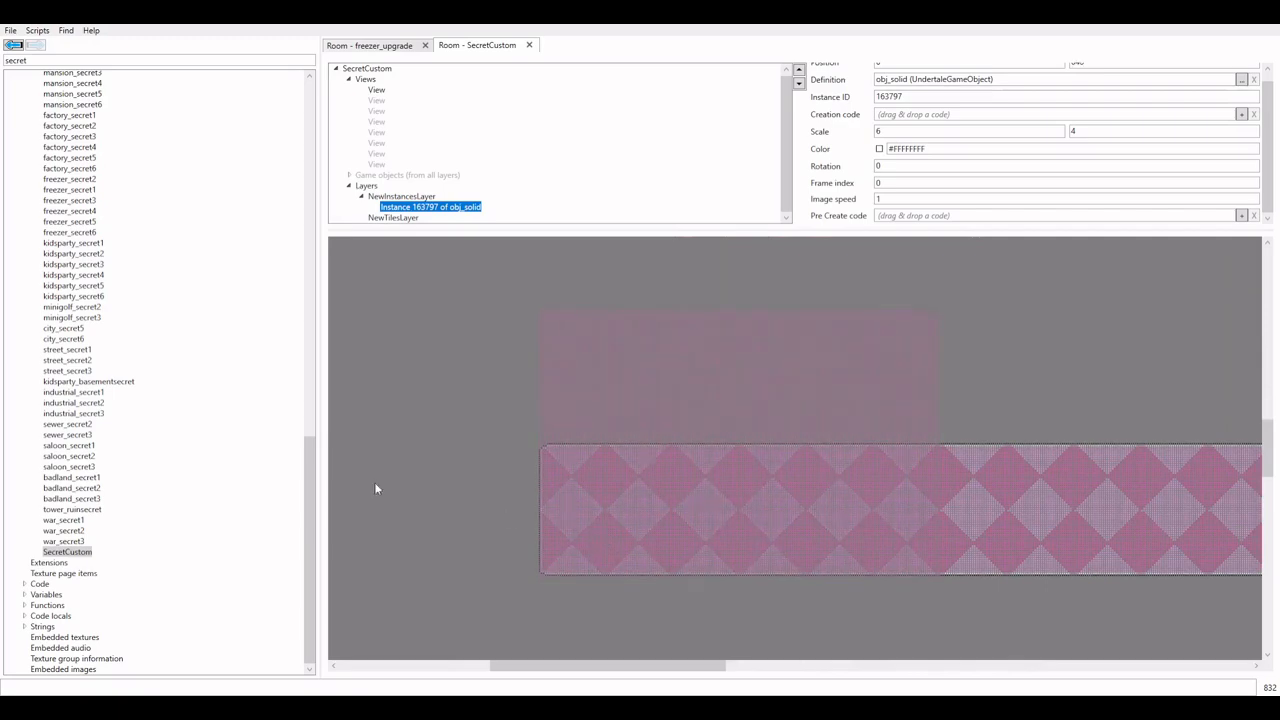
scroll(374, 482, down, 2)
drag(517, 529, 525, 547)
Set the floor solid's scale to 12 by 2 so it covers the floor row
click(1116, 129)
key(BackSpace)
text(2)
click(989, 133)
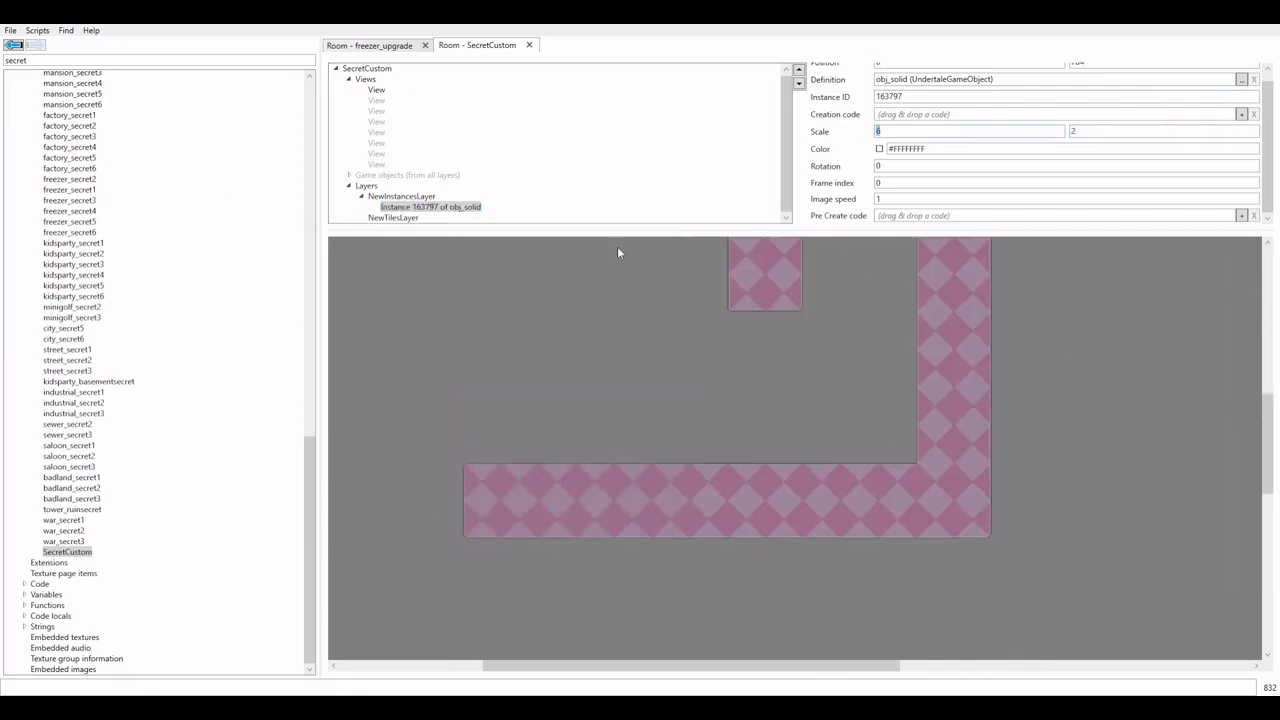
key(BackSpace)
text(10)
key(BackSpace)
text(2)
drag(1105, 352, 1057, 472)
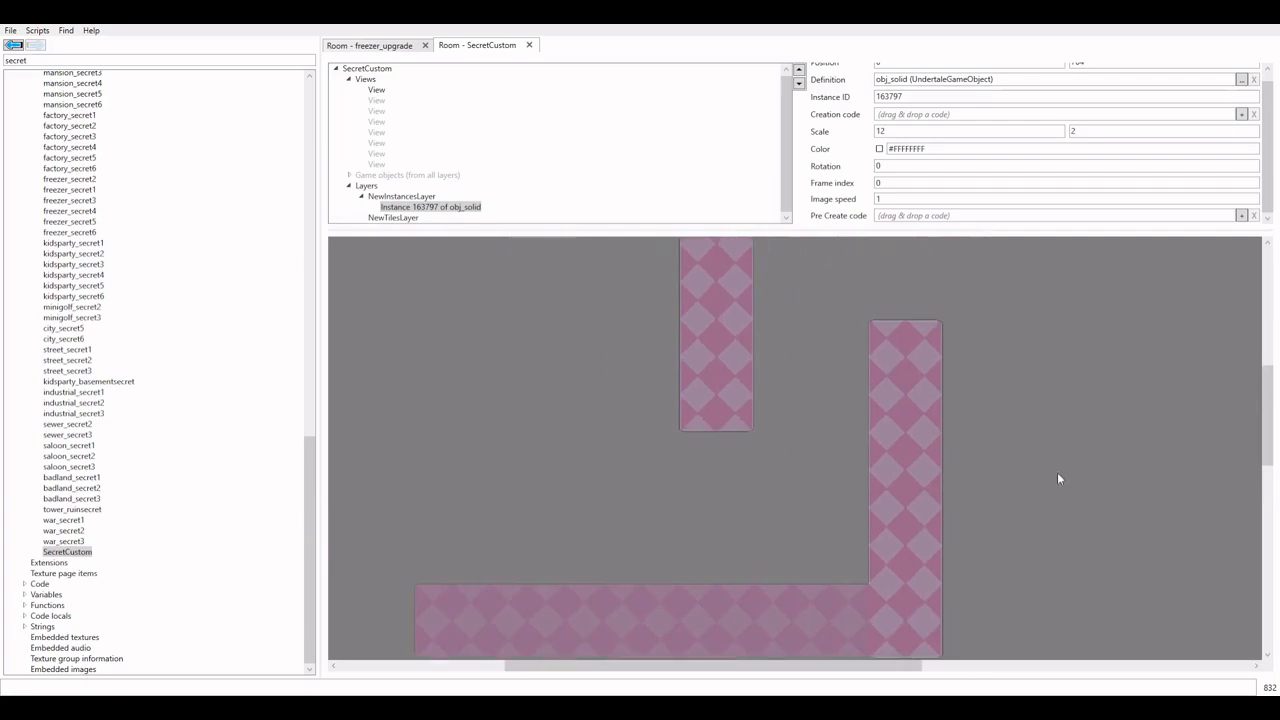
Duplicate the floor solid onto the upper left ledge and set the copy's horizontal scale to 9
scroll(1010, 474, down, 8)
key(ctrl+c)
key(ctrl+v)
drag(540, 634, 533, 355)
scroll(533, 357, up, 4)
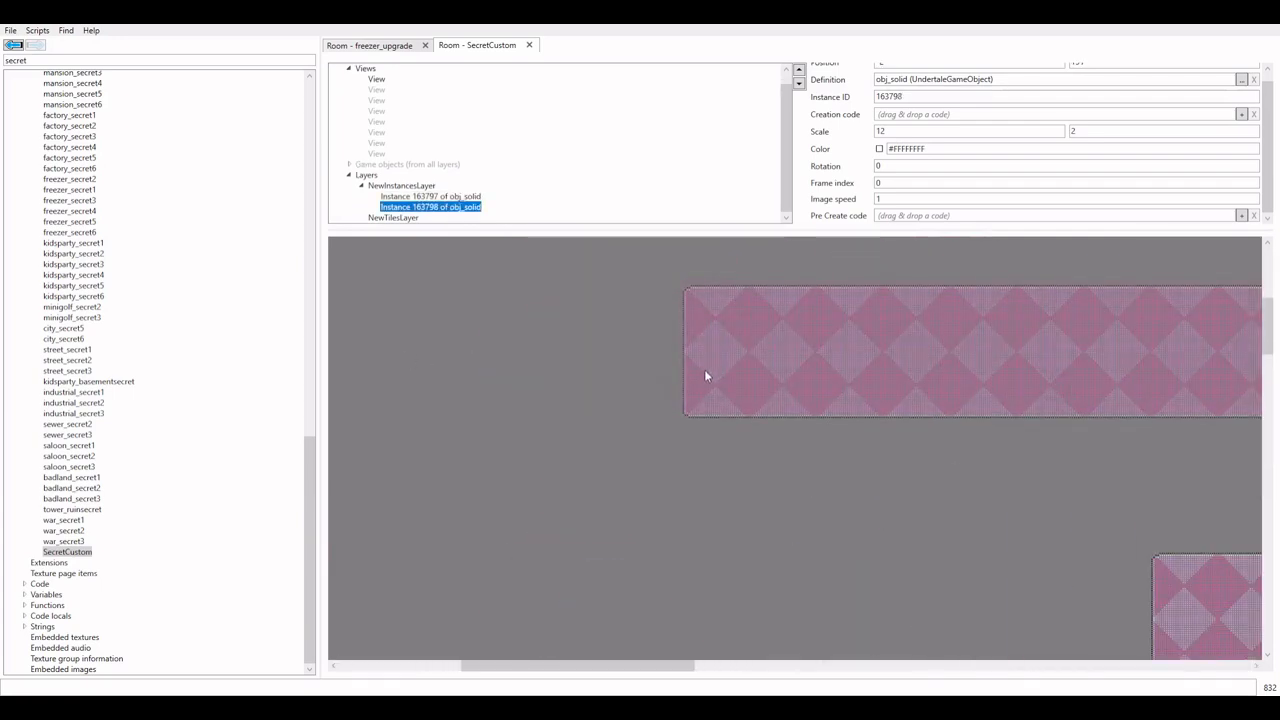
drag(711, 371, 710, 373)
scroll(710, 372, down, 12)
click(986, 130)
key(BackSpace)
key(BackSpace)
text(9)
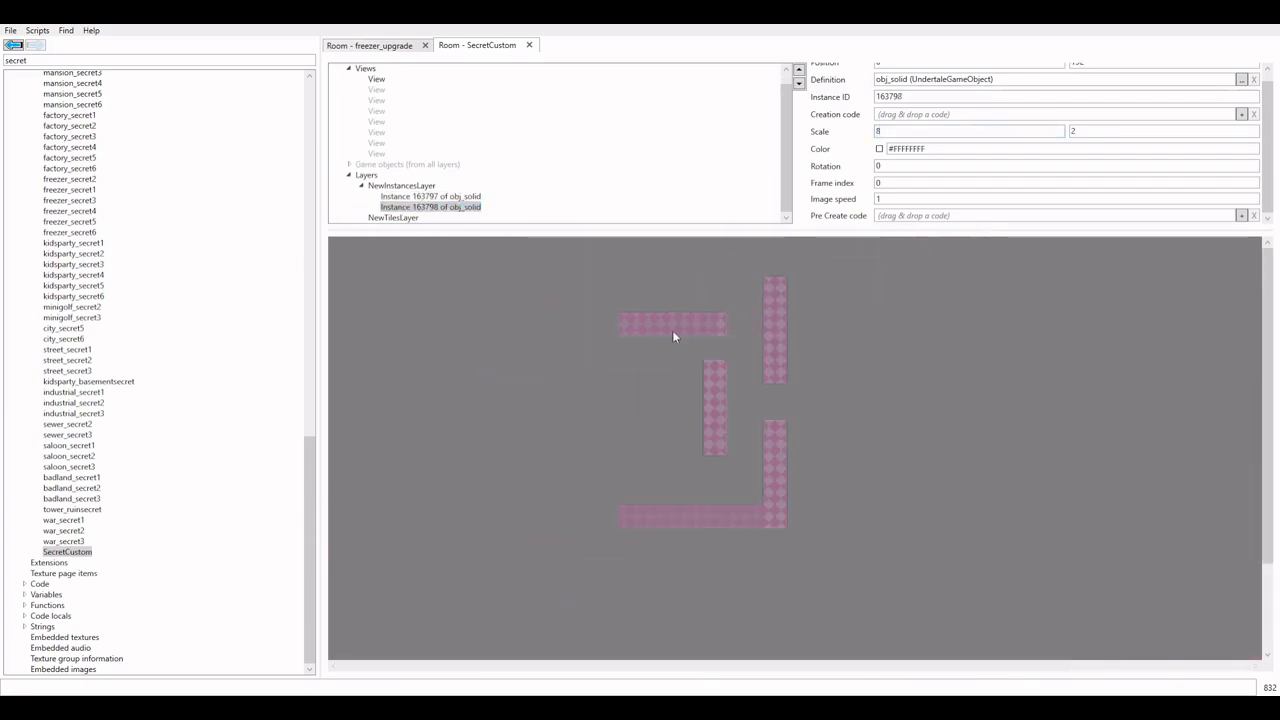
Duplicate the ledge solid, set the copy's scale to 2 by 9 and fit it over the upper right wall
key(ctrl+c)
key(ctrl+v)
drag(685, 252, 890, 445)
click(985, 131)
key(BackSpace)
text(6)
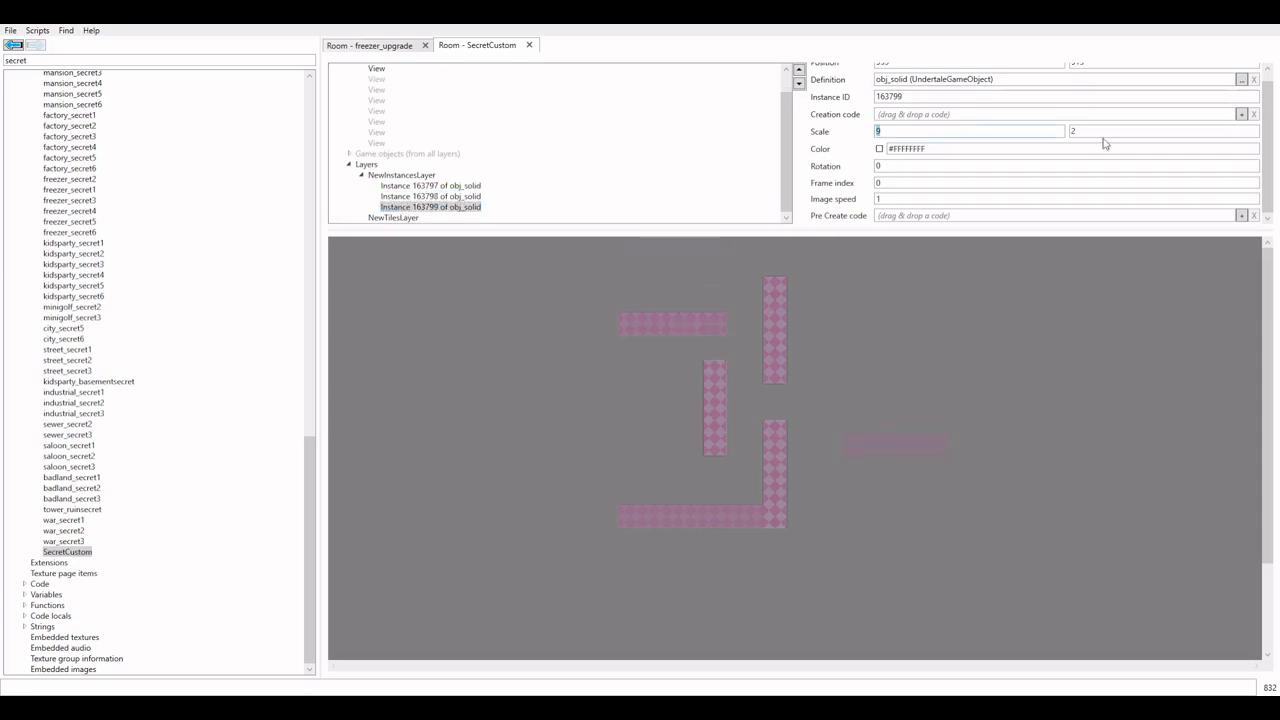
click(1106, 132)
text(9)
scroll(780, 315, up, 5)
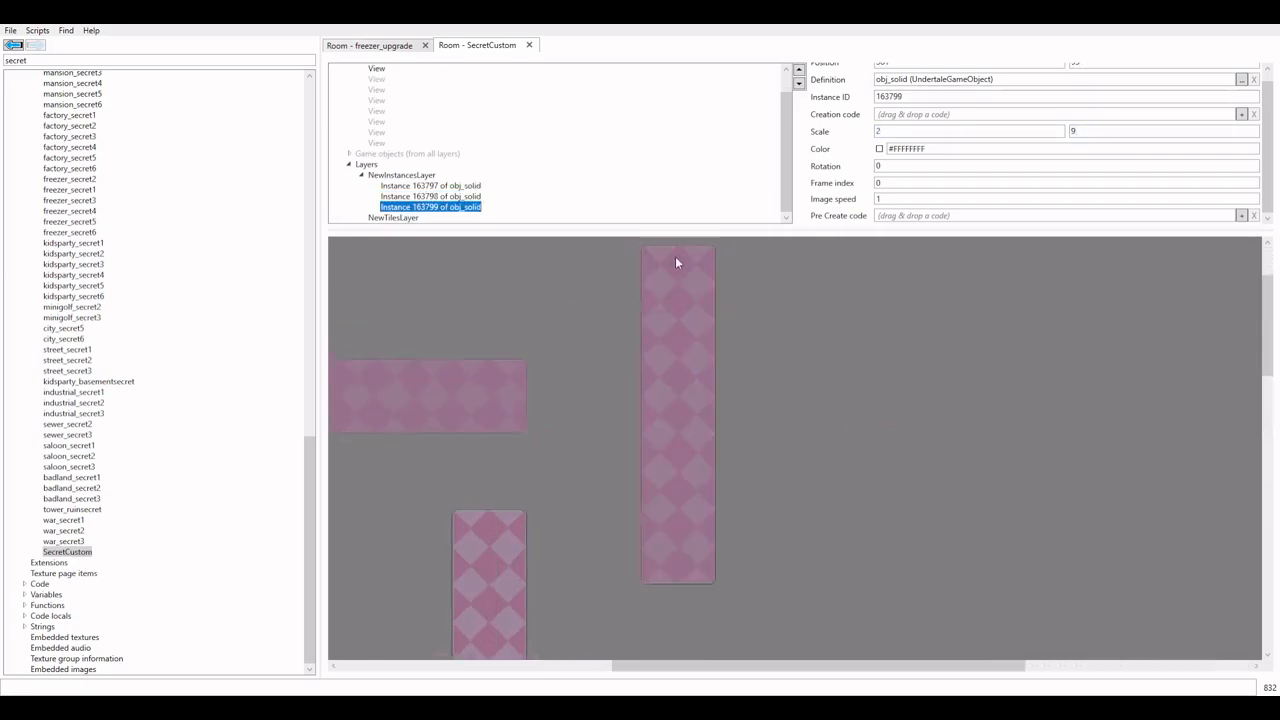
Duplicate the upper right wall's solid and fit the copy over the lower right wall
scroll(797, 355, down, 4)
key(ctrl+c)
key(ctrl+v)
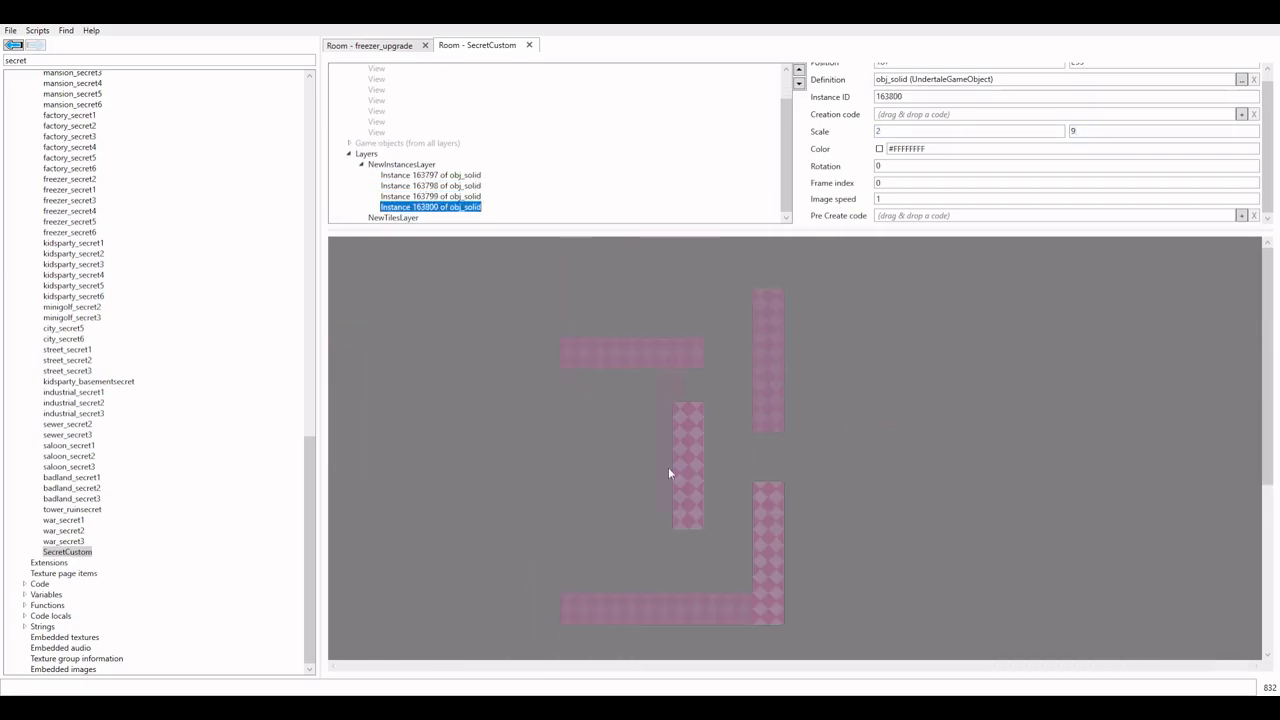
scroll(716, 494, up, 3)
scroll(710, 491, down, 4)
Paste another wall solid over the inner column and set its vertical scale to 8
key(ctrl+v)
drag(778, 560, 682, 464)
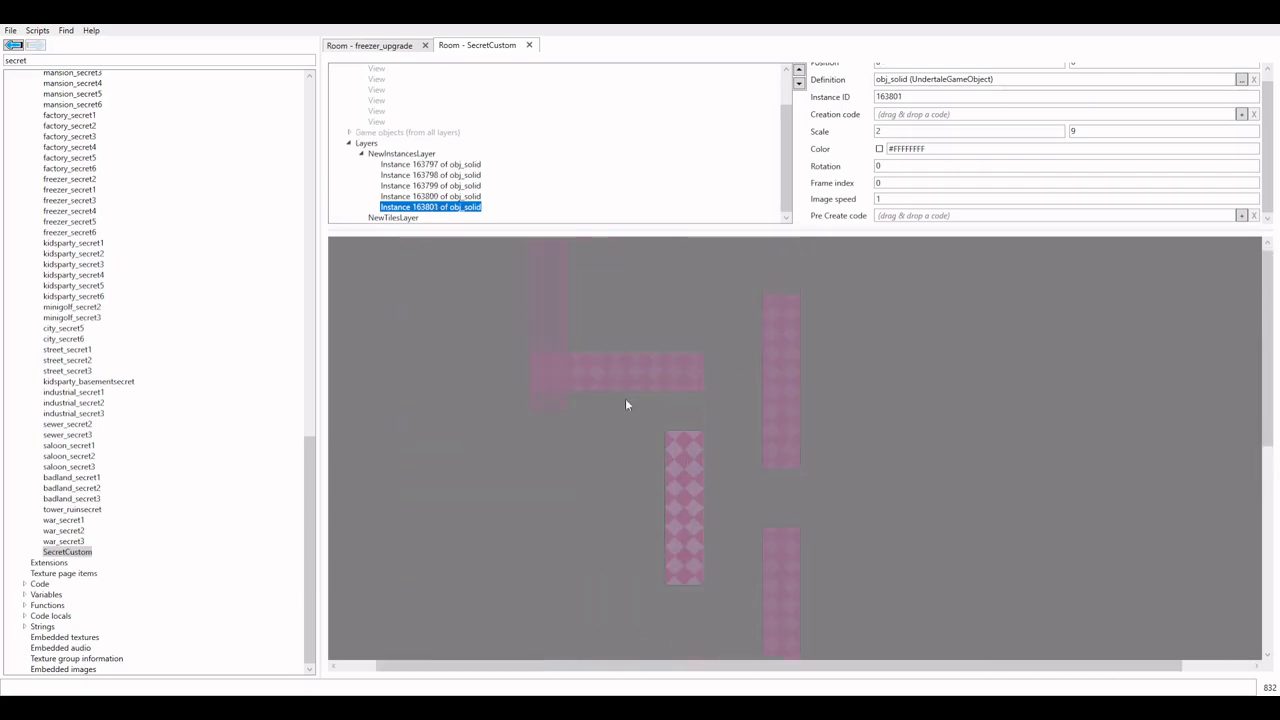
scroll(683, 431, up, 3)
scroll(700, 425, down, 3)
drag(1092, 131, 924, 132)
text(8)
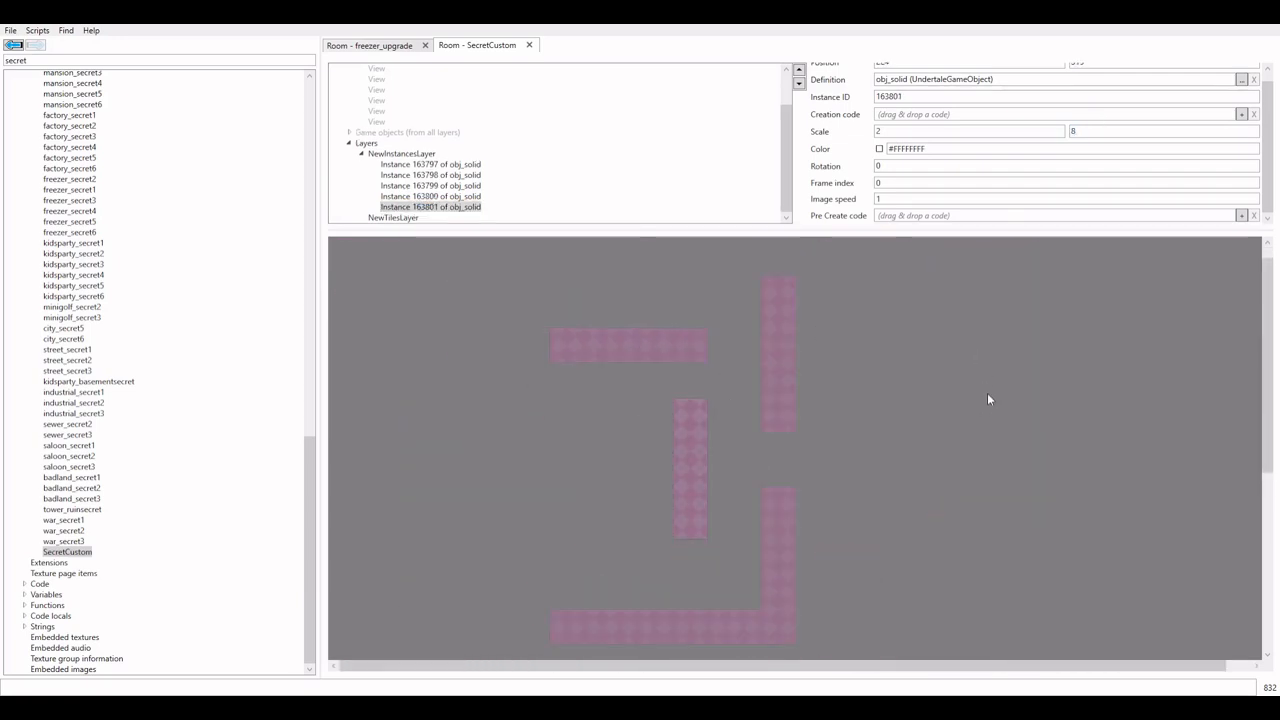
scroll(987, 396, down, 2)
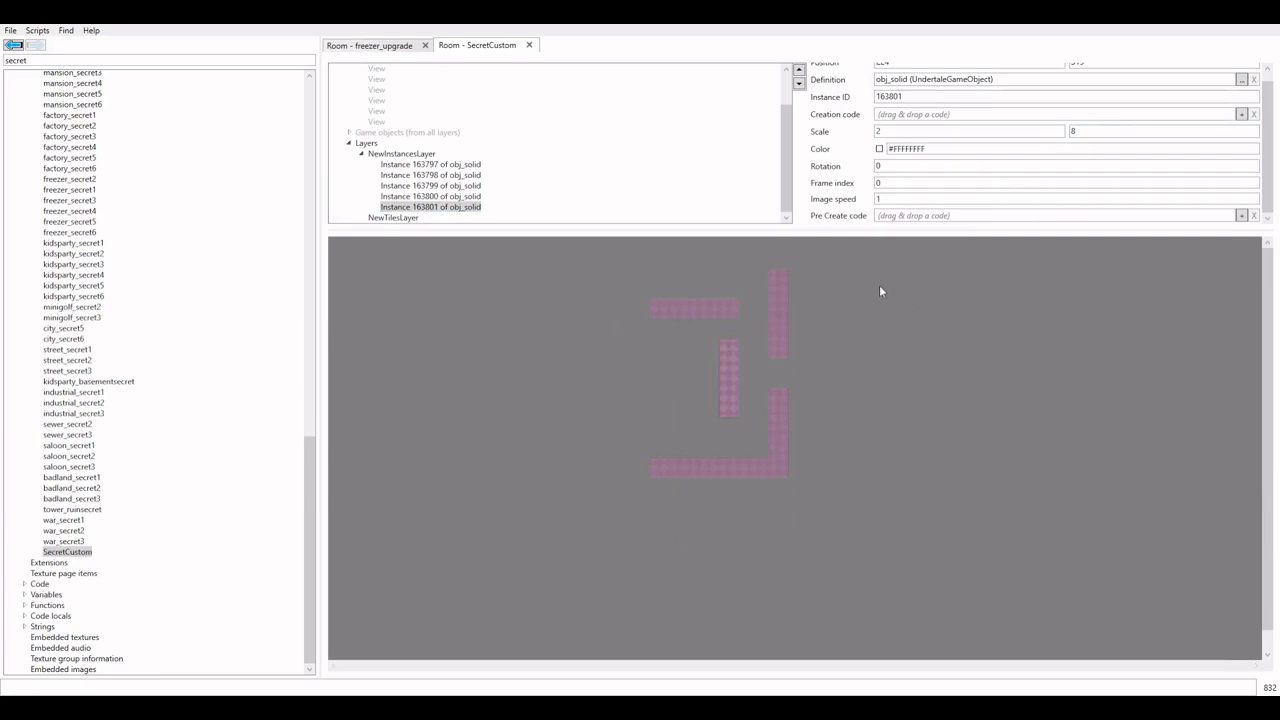
scroll(817, 305, up, 2)
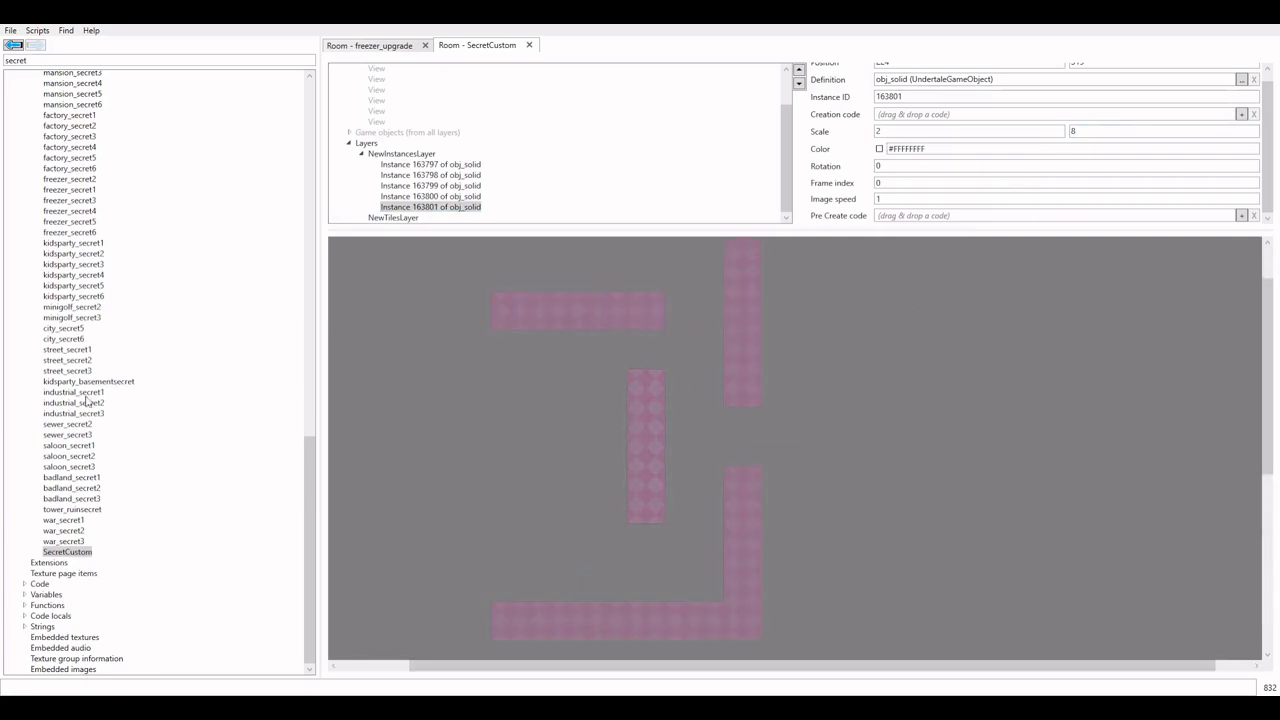
Open entrance_secret3 and copy an obj_collect instance from the group above the pink block
scroll(30, 360, up, 20)
scroll(27, 362, up, 6)
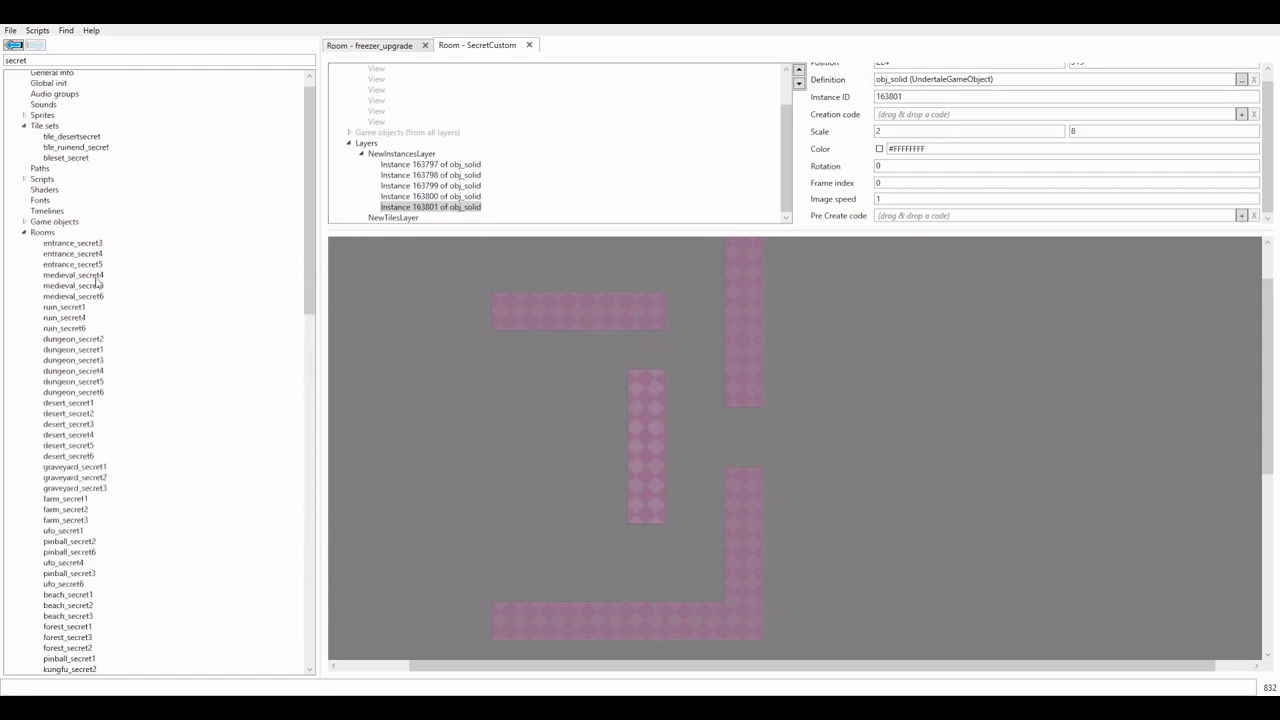
click(88, 243)
scroll(703, 481, down, 1)
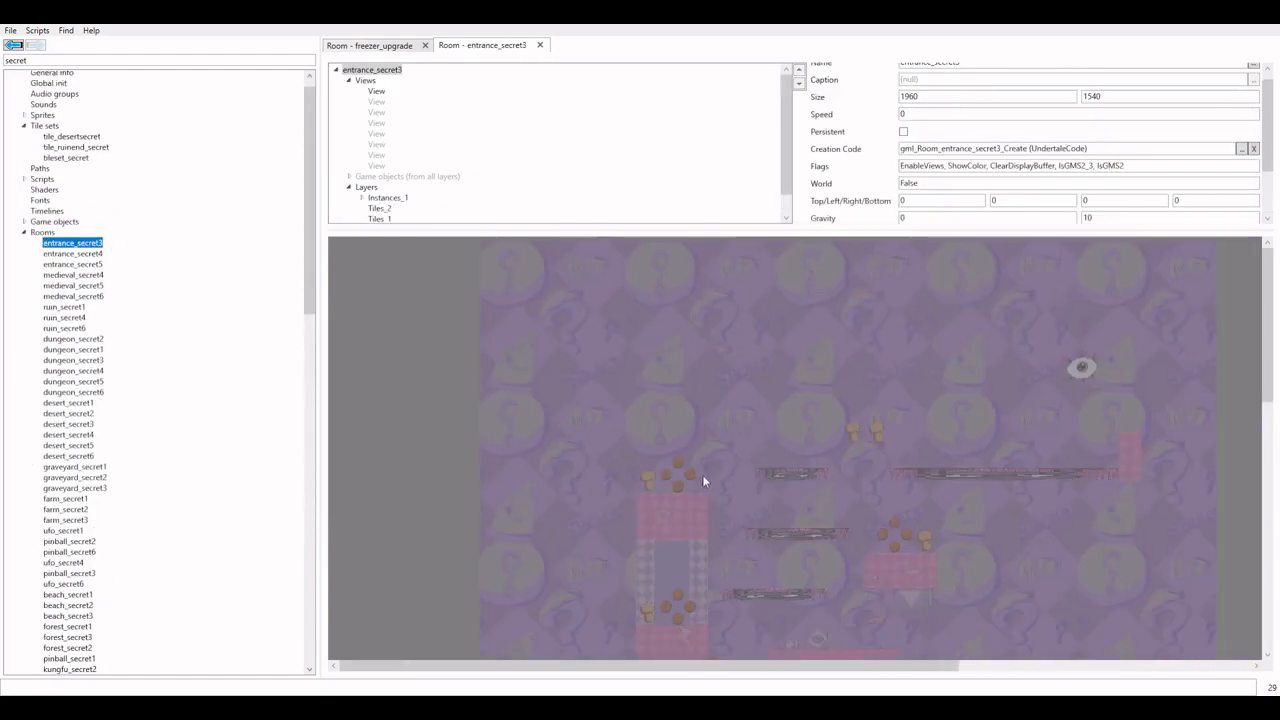
click(692, 477)
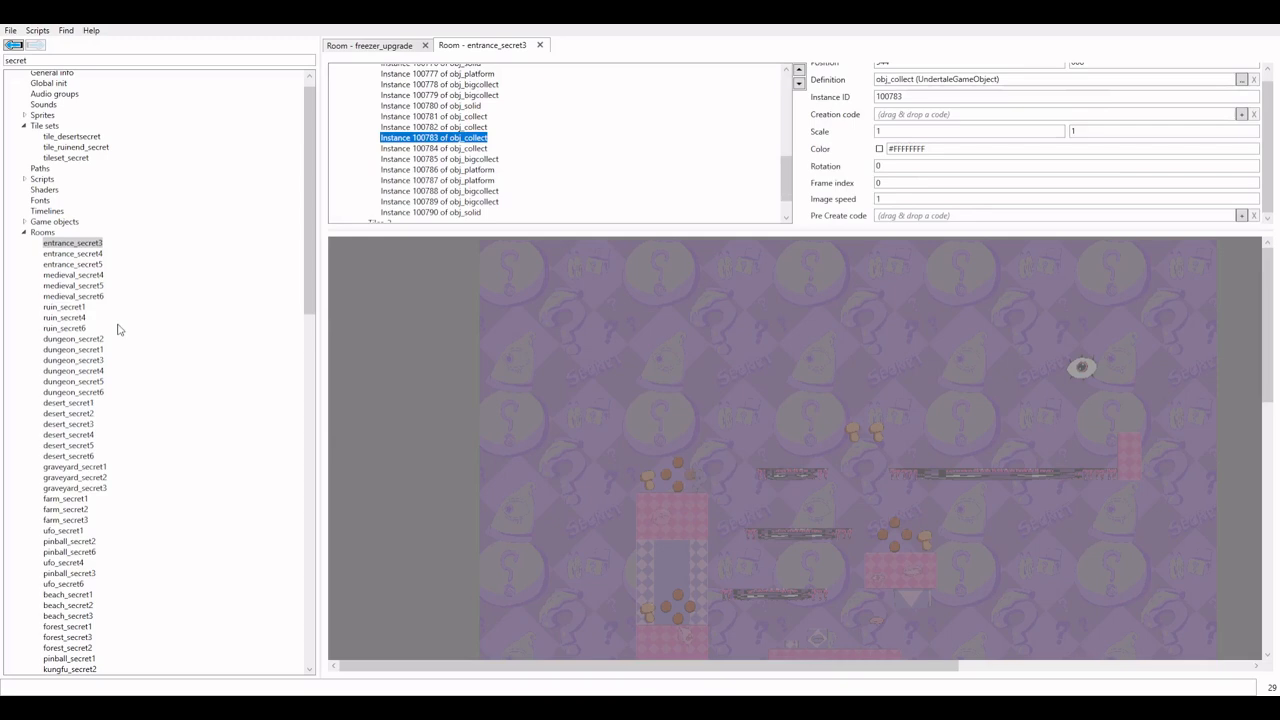
Return to SecretCustom, paste the obj_collect into NewInstancesLayer and place it just above the floor beneath the inner column
scroll(167, 332, down, 15)
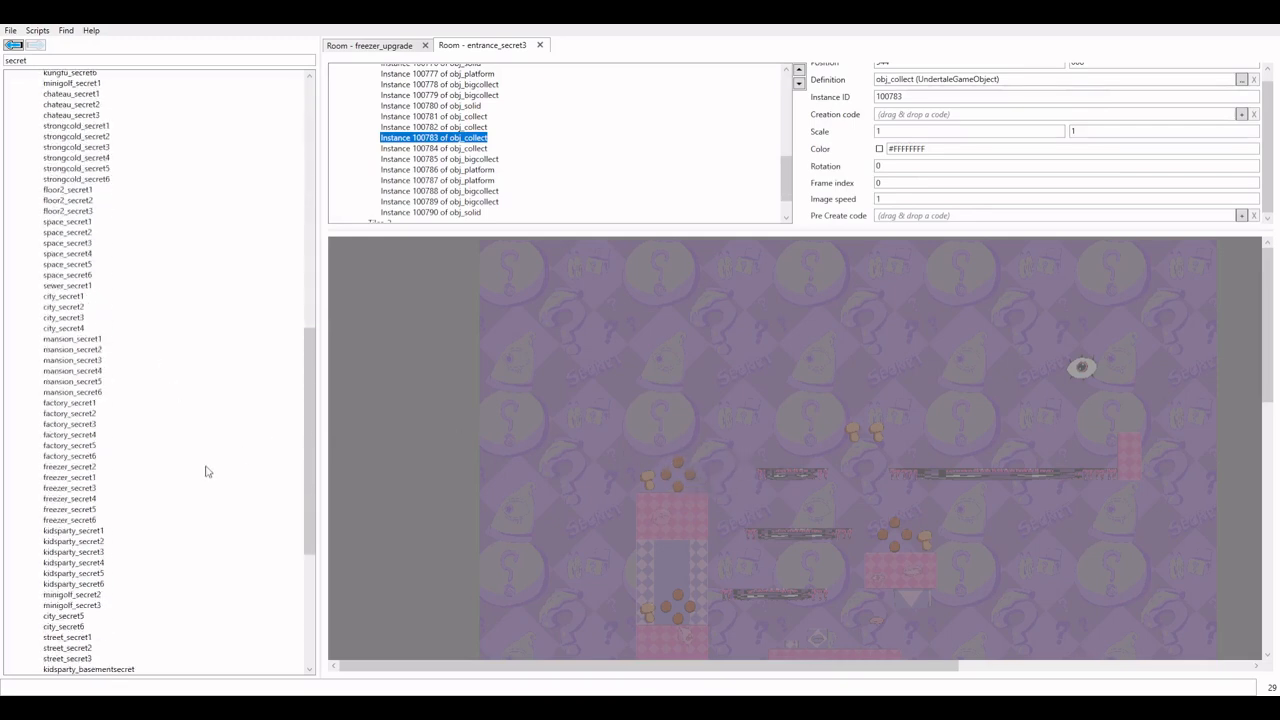
scroll(131, 526, down, 9)
click(67, 551)
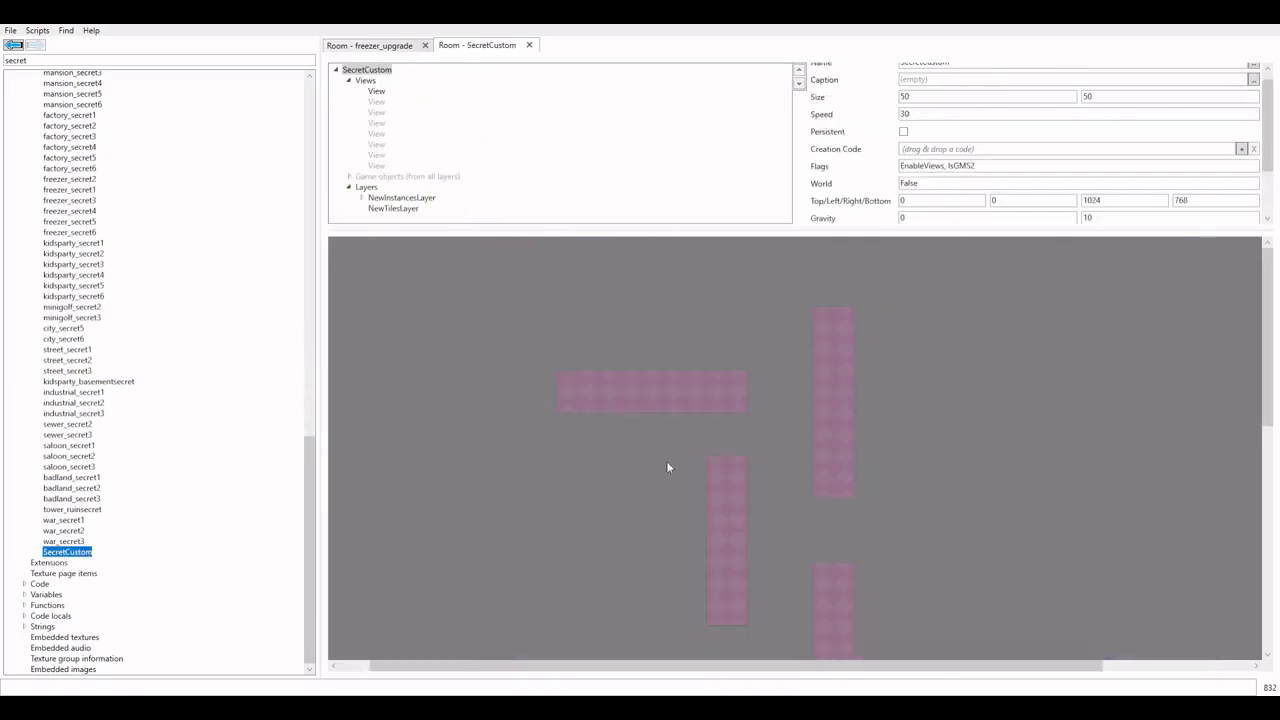
scroll(669, 468, down, 6)
scroll(688, 545, up, 6)
click(690, 550)
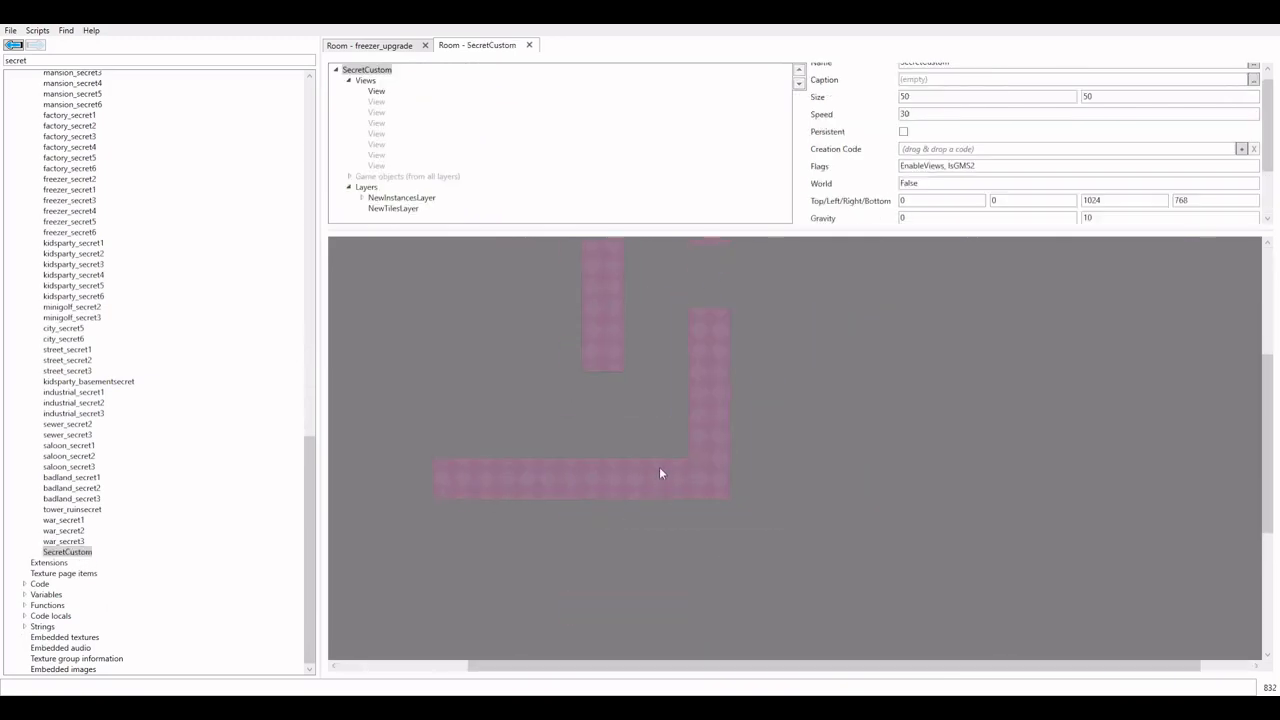
click(376, 197)
key(ctrl+v)
scroll(555, 251, down, 2)
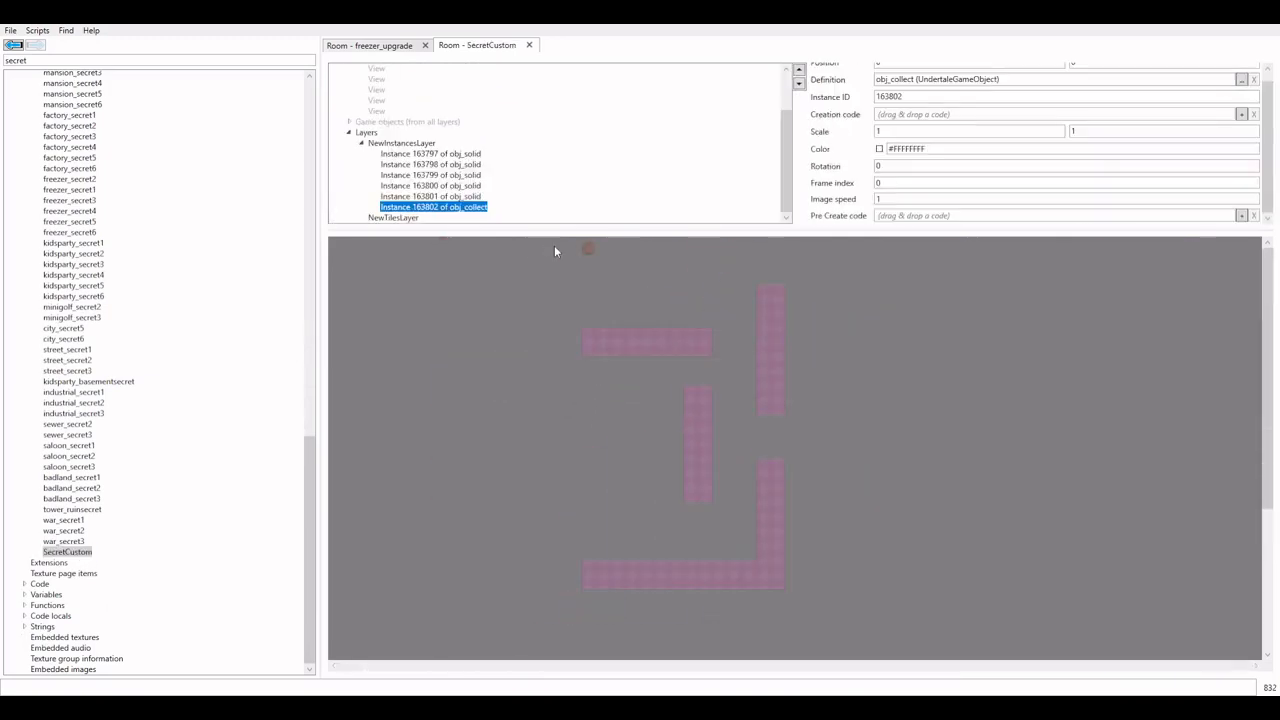
scroll(709, 549, up, 3)
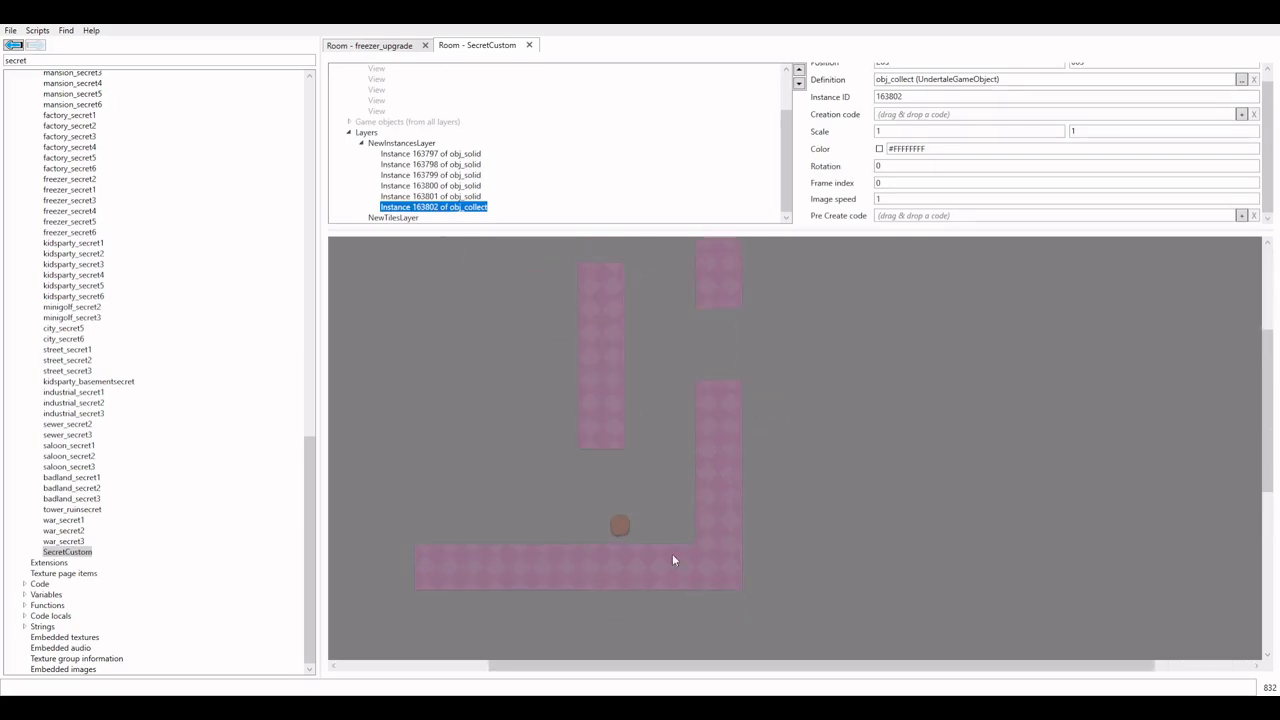
key(ctrl+v)
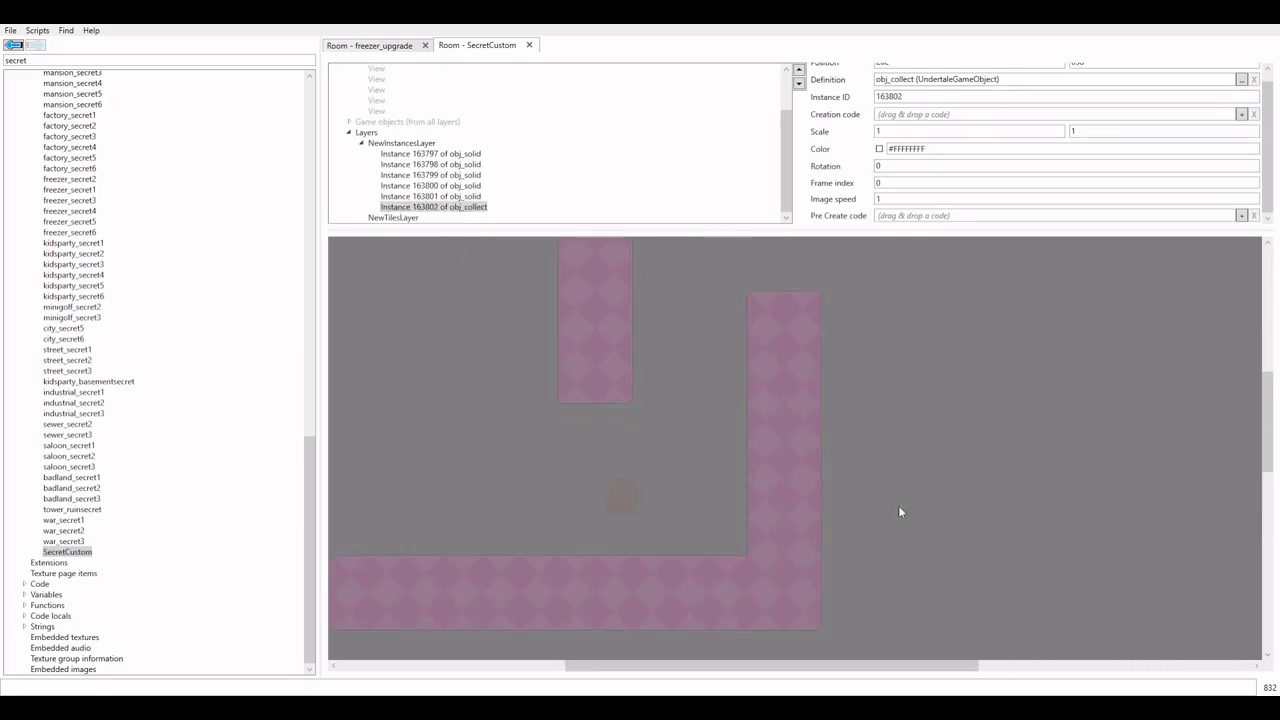
drag(370, 254, 428, 301)
scroll(432, 316, down, 4)
scroll(630, 373, up, 3)
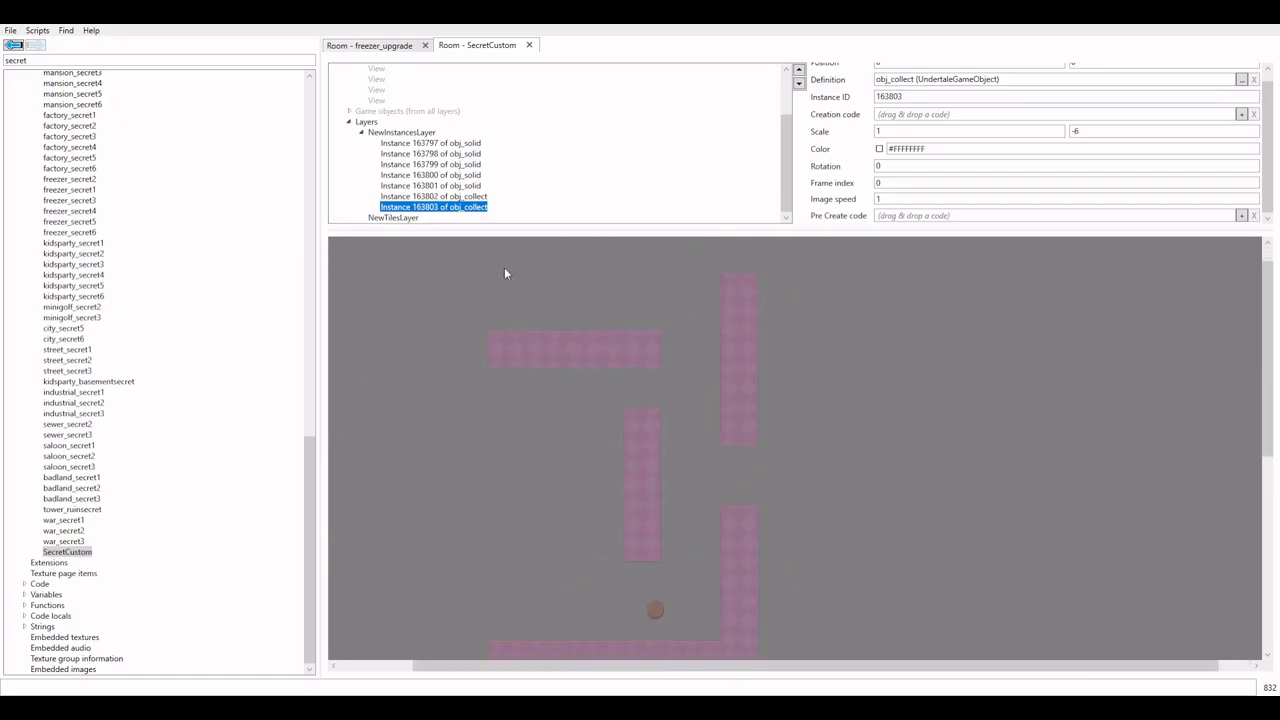
drag(504, 270, 528, 378)
scroll(560, 297, down, 3)
key(Delete)
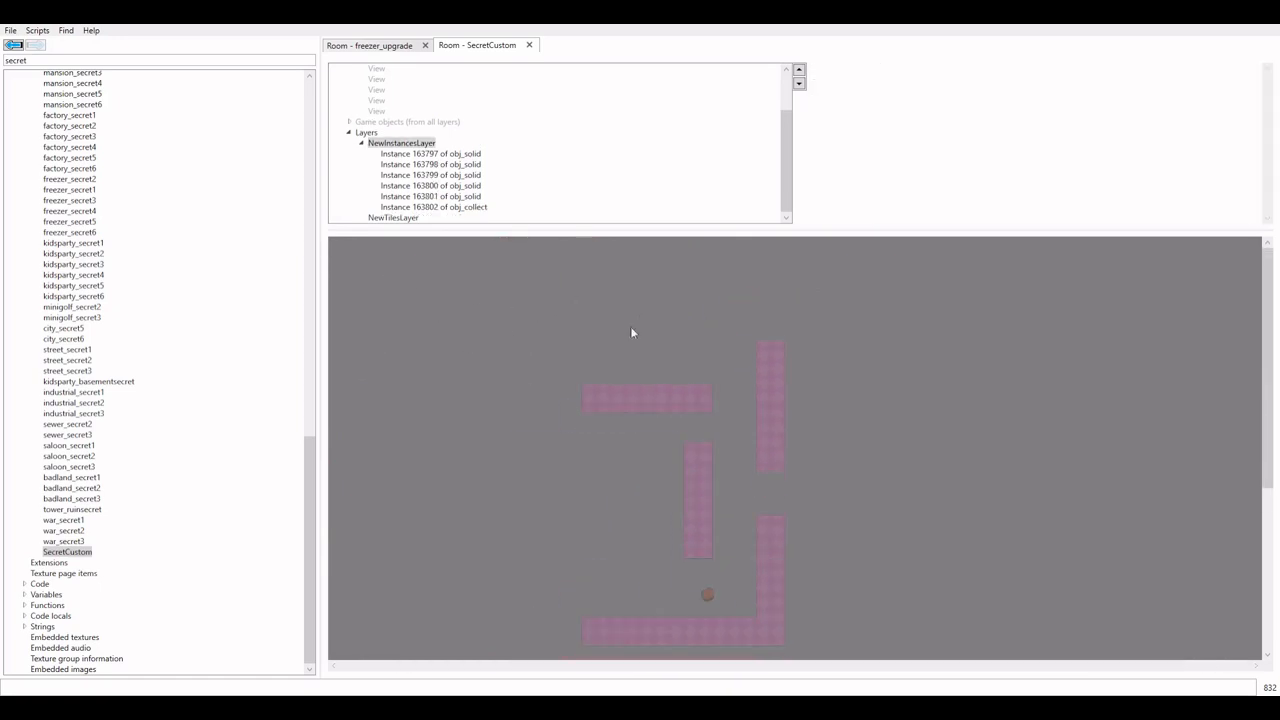
Paste two obj_collect copies into NewInstancesLayer and place them along the inner side of the lower right wall
scroll(670, 305, down, 3)
scroll(680, 350, up, 3)
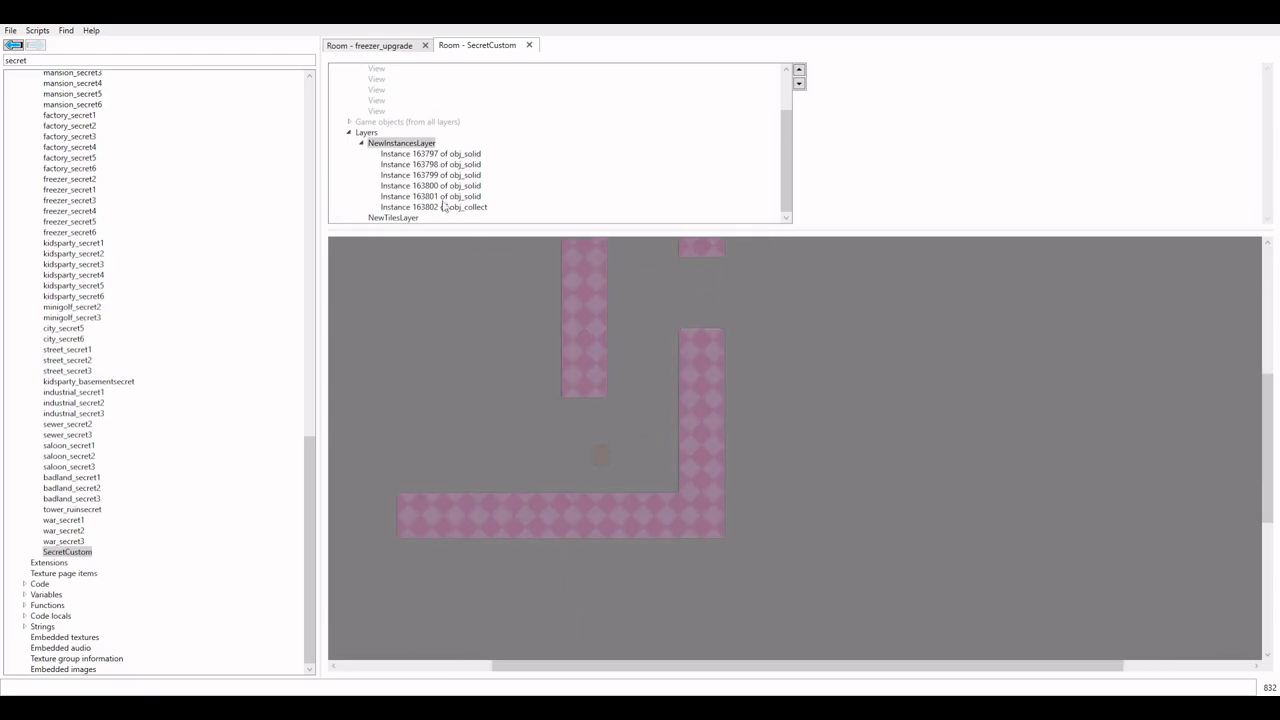
click(368, 132)
key(ctrl+v)
drag(600, 455, 665, 431)
scroll(700, 430, down, 3)
scroll(861, 405, up, 3)
key(ctrl+v)
scroll(632, 445, down, 4)
key(ctrl+v)
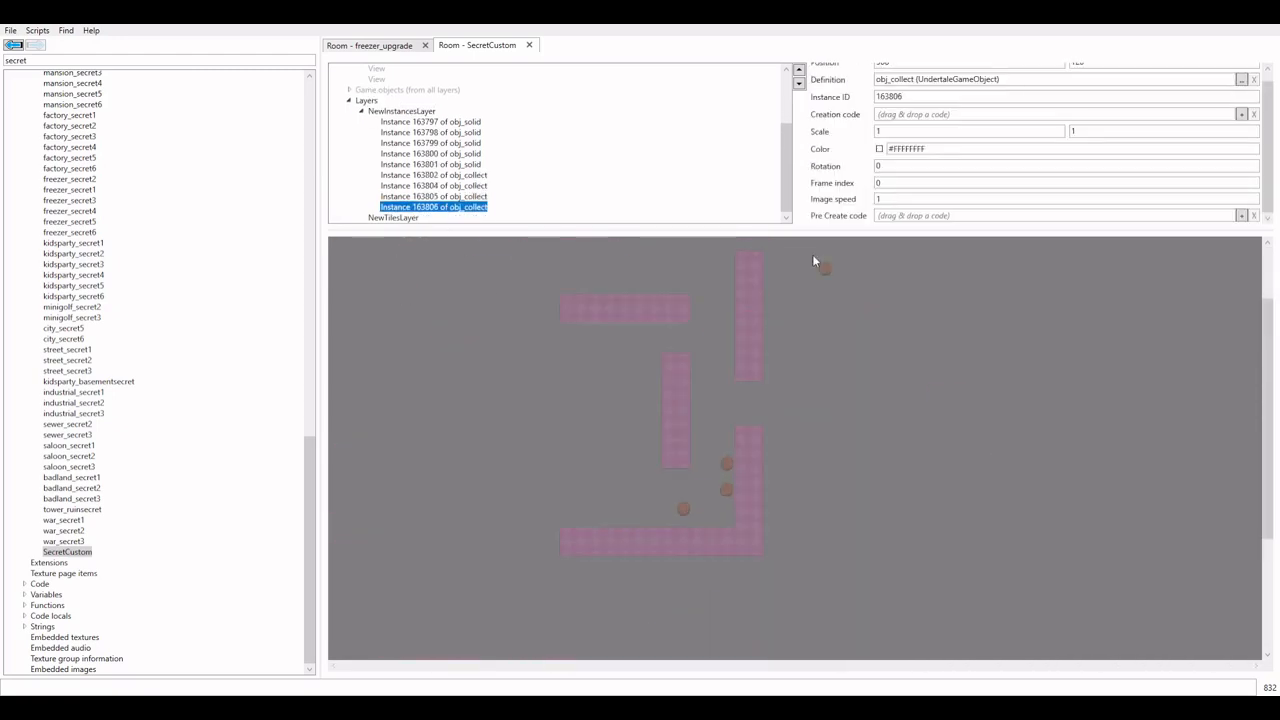
key(Delete)
Paste two more obj_collect copies and line them up along the side of the inner column facing the right walls
key(ctrl+v)
scroll(730, 450, up, 10)
key(ctrl+v)
mouse_move(743, 541)
mouse_down()
mouse_move(599, 525)
mouse_move(758, 539)
mouse_up()
scroll(700, 520, down, 4)
Paste four more obj_collect copies, placing two along the upper right wall and two just above the upper platform
key(ctrl+v)
scroll(757, 500, up, 2)
key(ctrl+v)
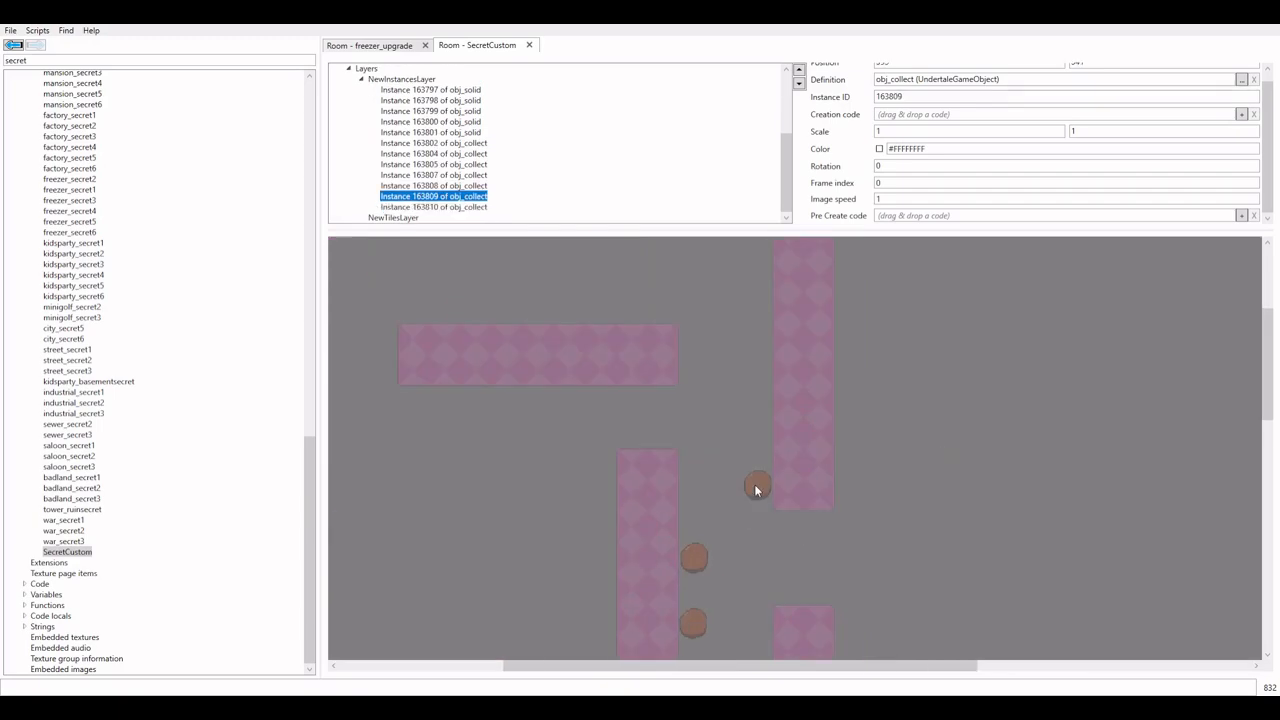
scroll(768, 400, down, 5)
drag(754, 484, 594, 373)
scroll(740, 350, up, 7)
key(ctrl+v)
key(ctrl+v)
Open entrance_secret3 and copy an obj_bigcollect instance from its Instances_1 layer
scroll(90, 300, up, 20)
click(73, 179)
click(73, 222)
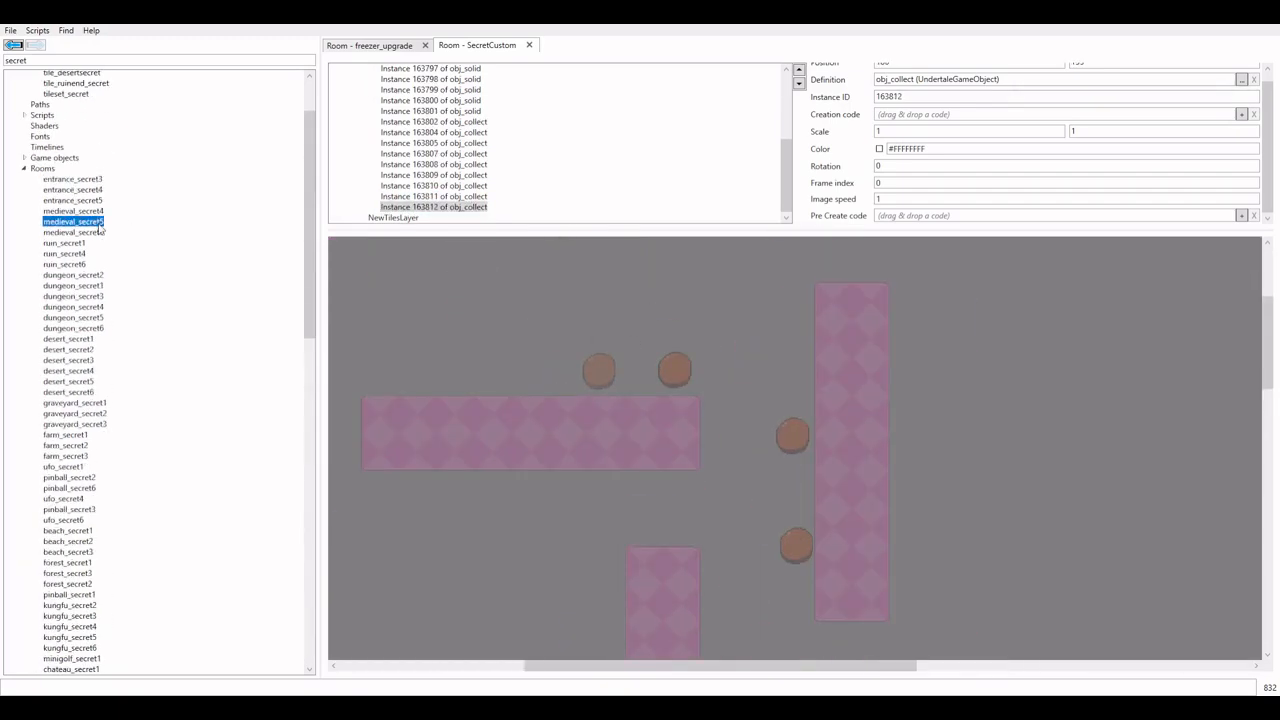
double_click(73, 179)
click(720, 400)
scroll(740, 420, down, 2)
click(775, 412)
scroll(561, 194, down, 3)
scroll(480, 114, up, 6)
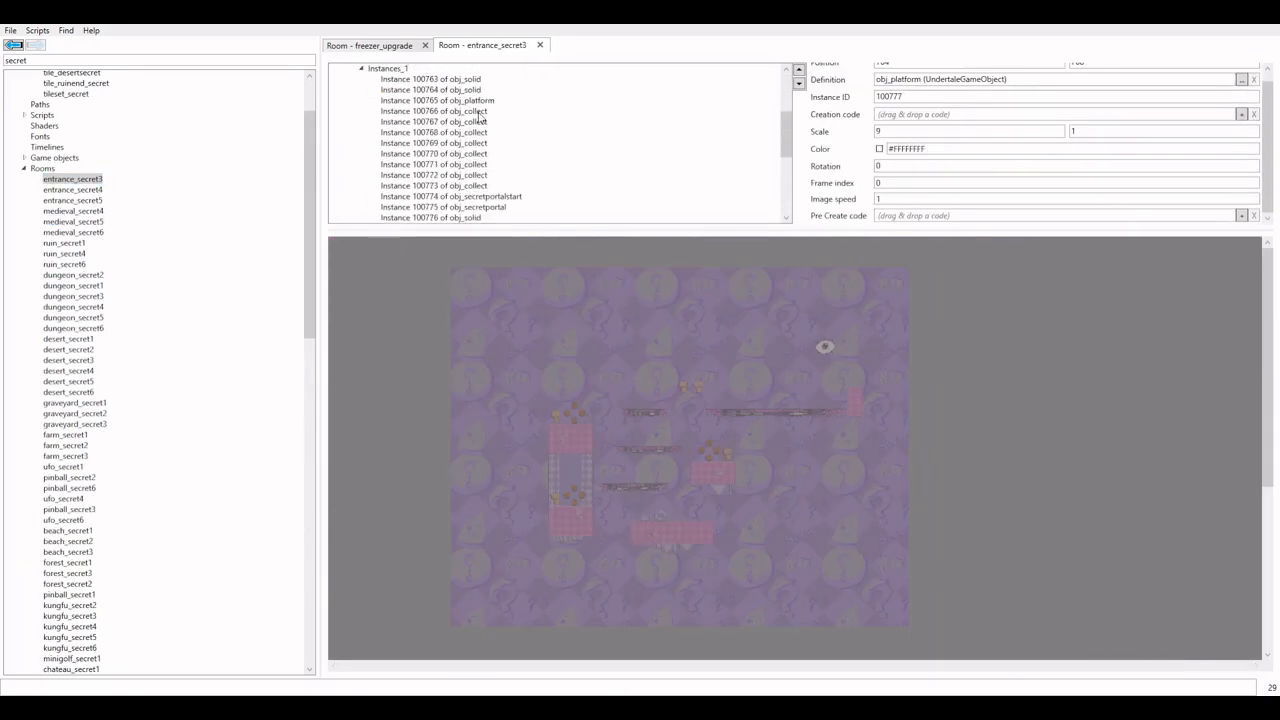
scroll(820, 408, up, 3)
scroll(430, 165, down, 6)
click(439, 164)
key(ctrl+c)
Return to SecretCustom and place three obj_bigcollect copies beside the lower right wall, the inner column and the upper right wall
scroll(186, 497, down, 20)
double_click(67, 552)
key(ctrl+v)
drag(531, 307, 690, 472)
key(ctrl+v)
scroll(695, 600, up, 2)
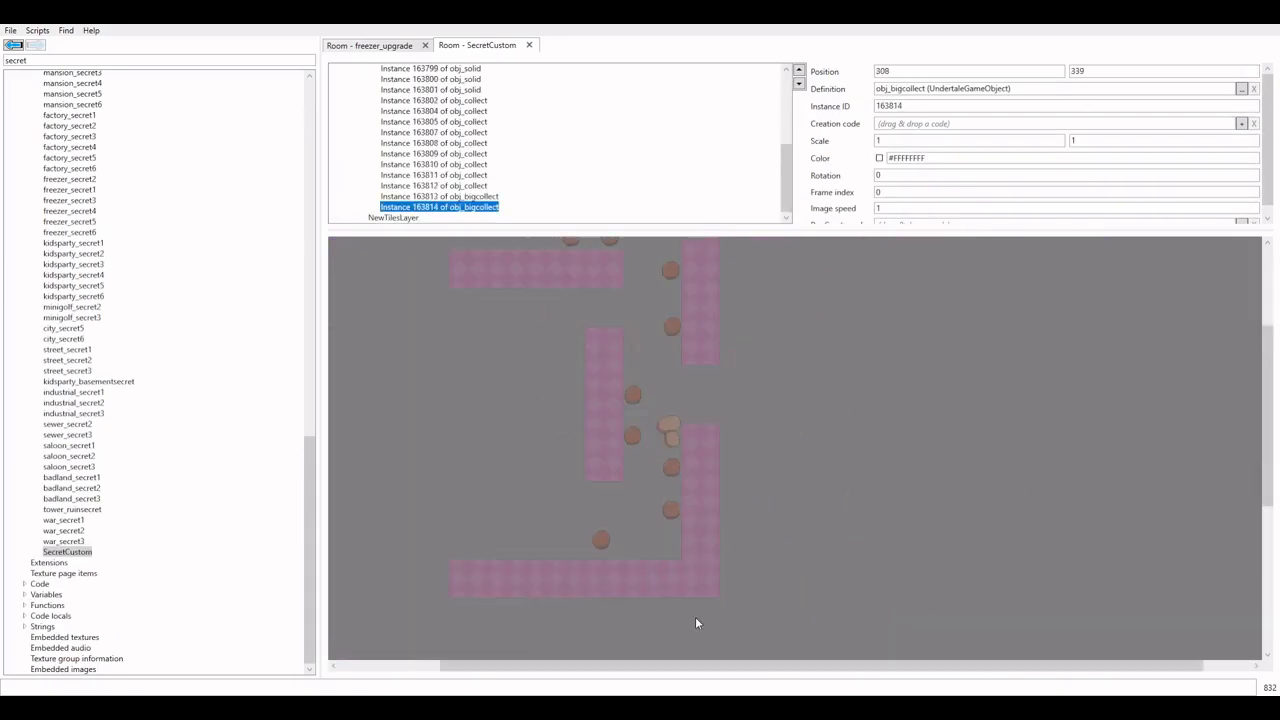
key(ctrl+v)
drag(451, 302, 712, 396)
scroll(712, 400, down, 4)
Open entrance_secret3 and examine the depth, speed, sprite, tiling and animation settings of its Backgrounds_scroll layer
scroll(160, 380, up, 20)
click(42, 247)
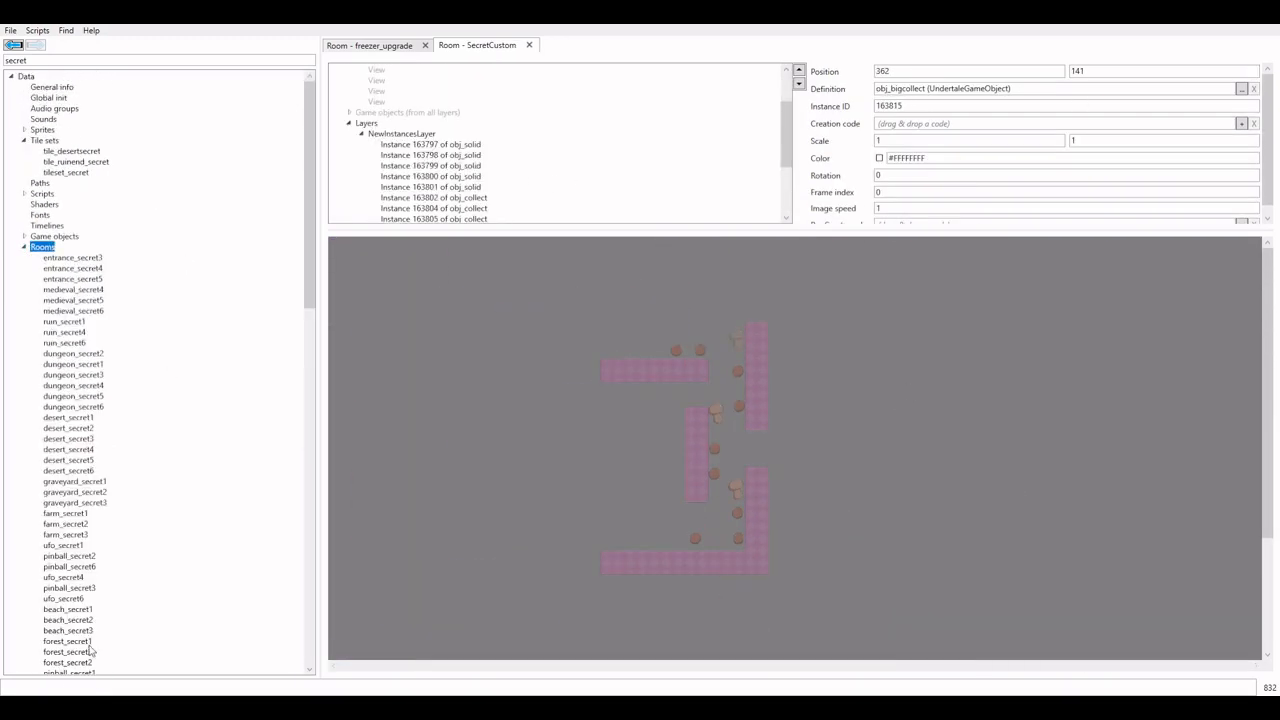
scroll(440, 125, up, 2)
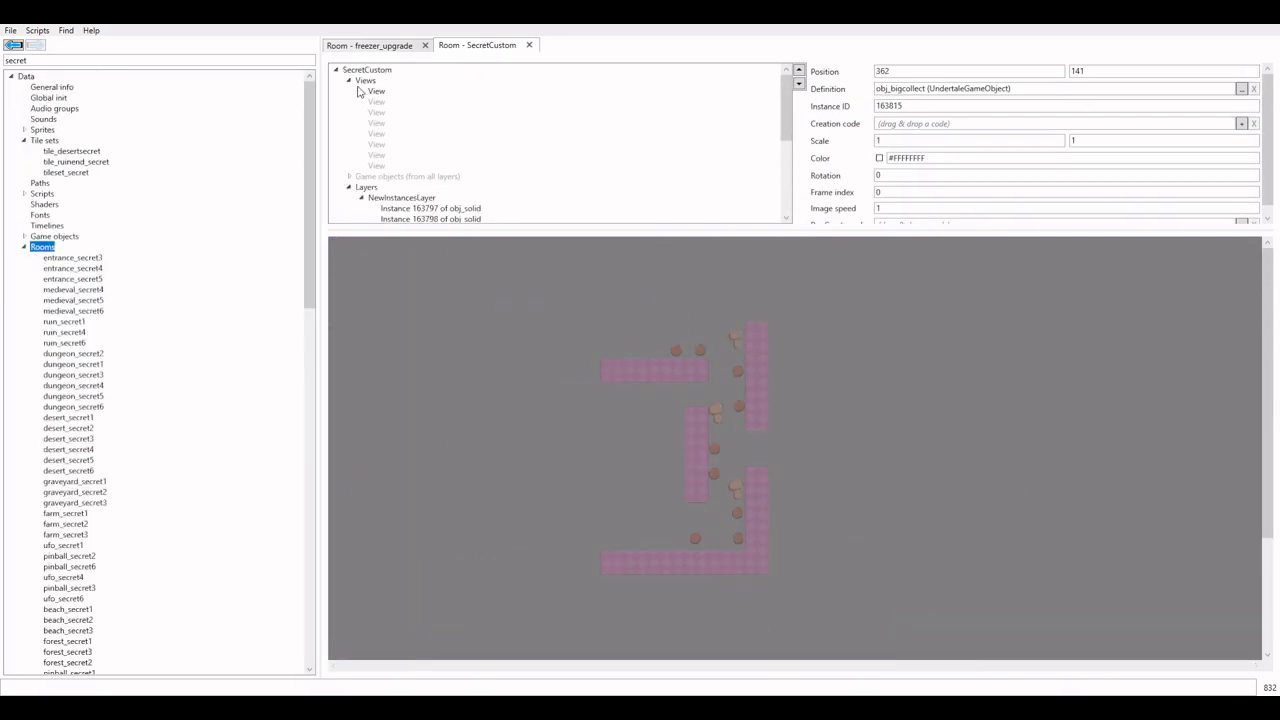
scroll(80, 258, down, 1)
click(72, 226)
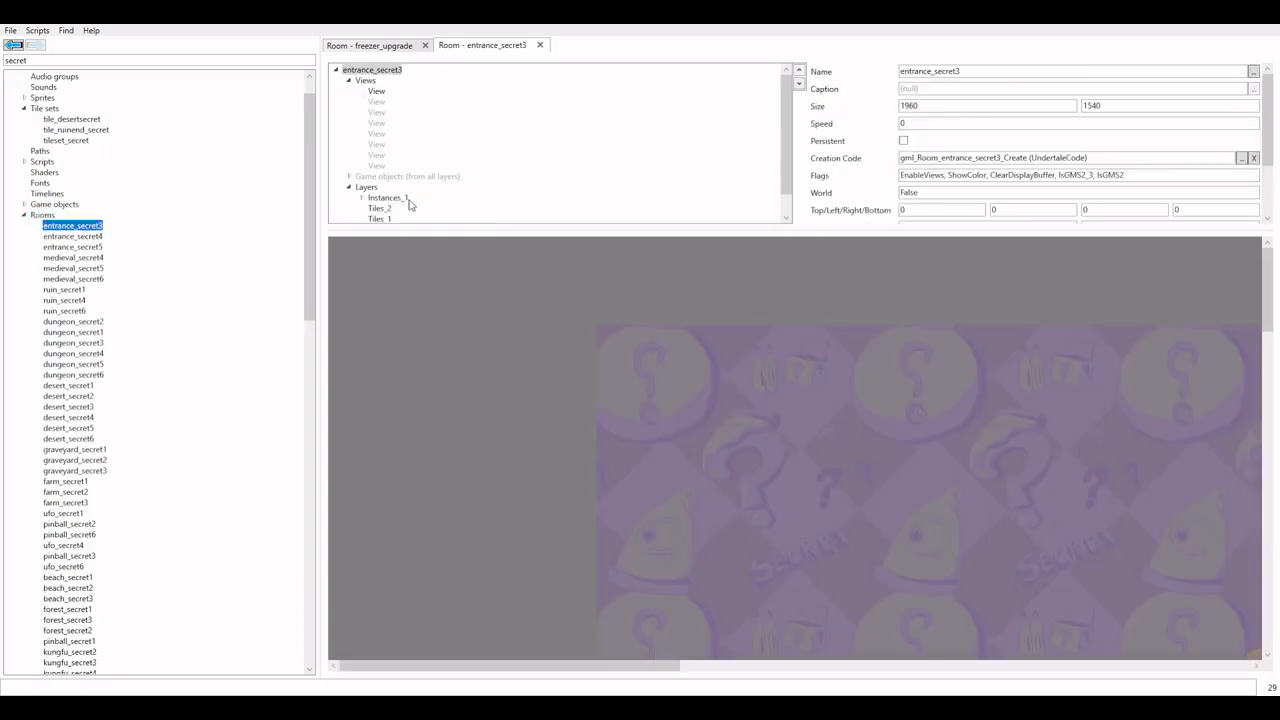
scroll(409, 204, down, 1)
click(430, 217)
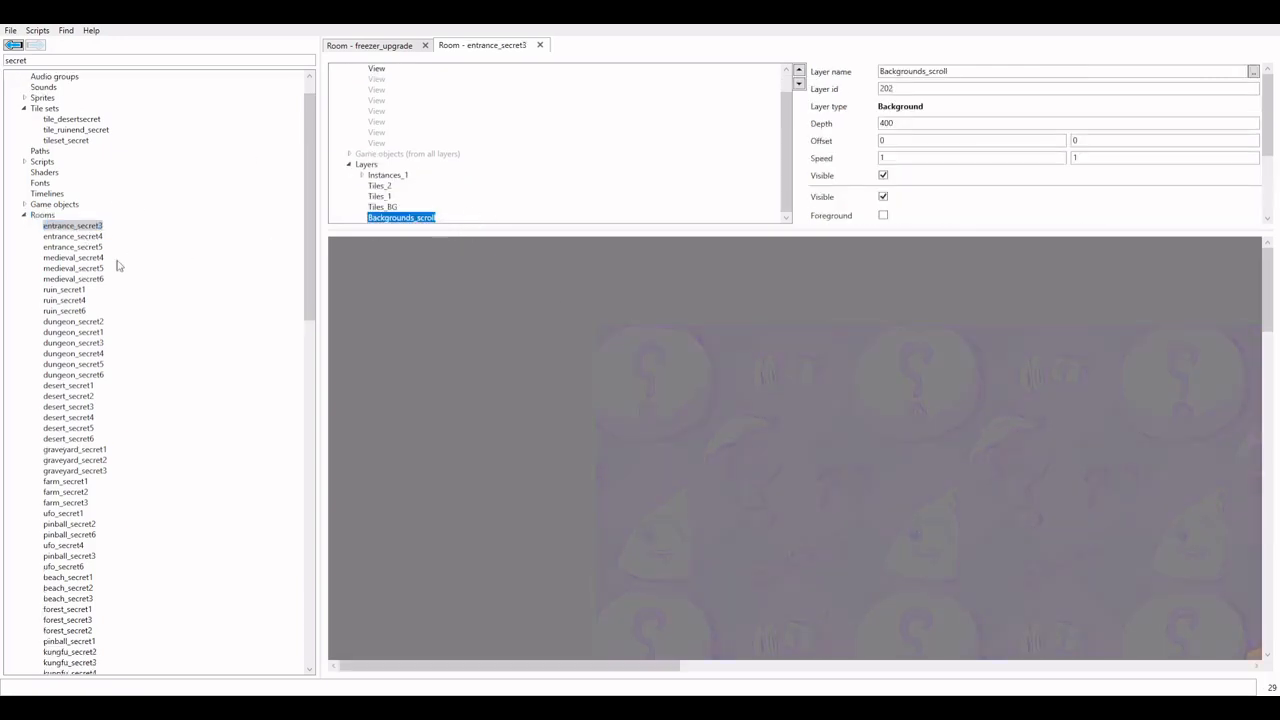
scroll(89, 289, down, 10)
scroll(860, 172, down, 3)
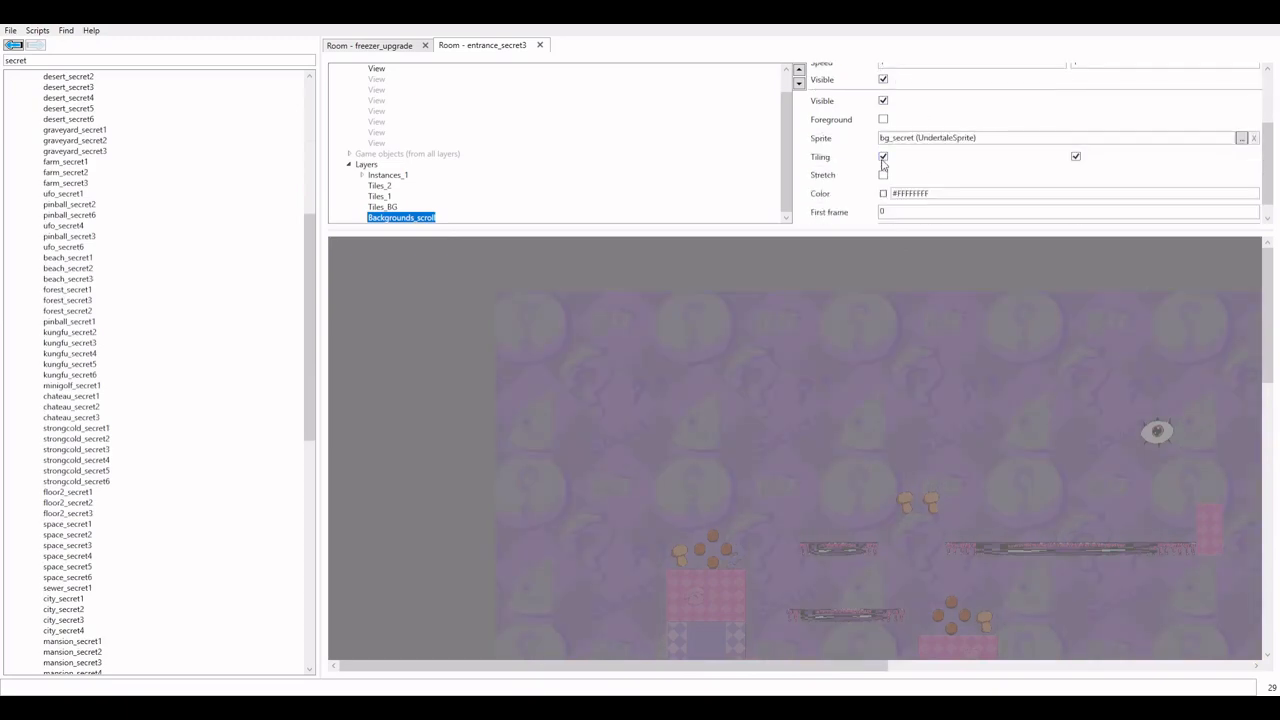
scroll(386, 343, down, 2)
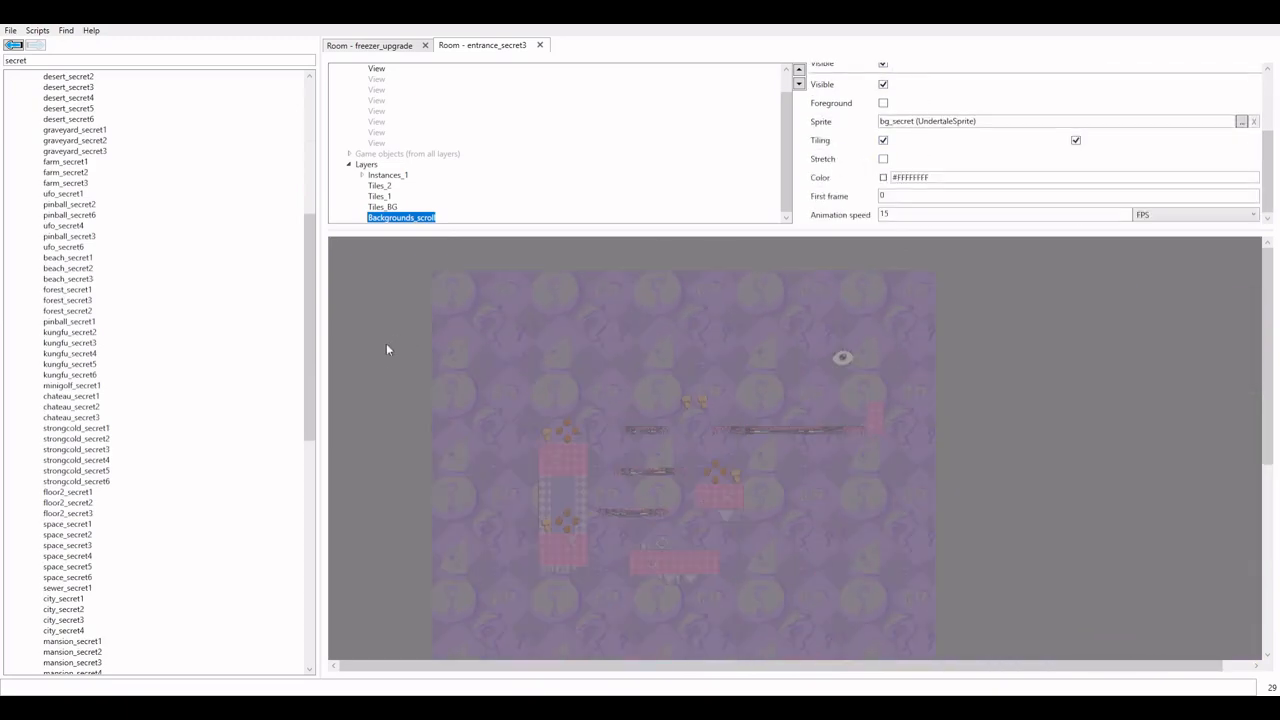
scroll(123, 486, down, 18)
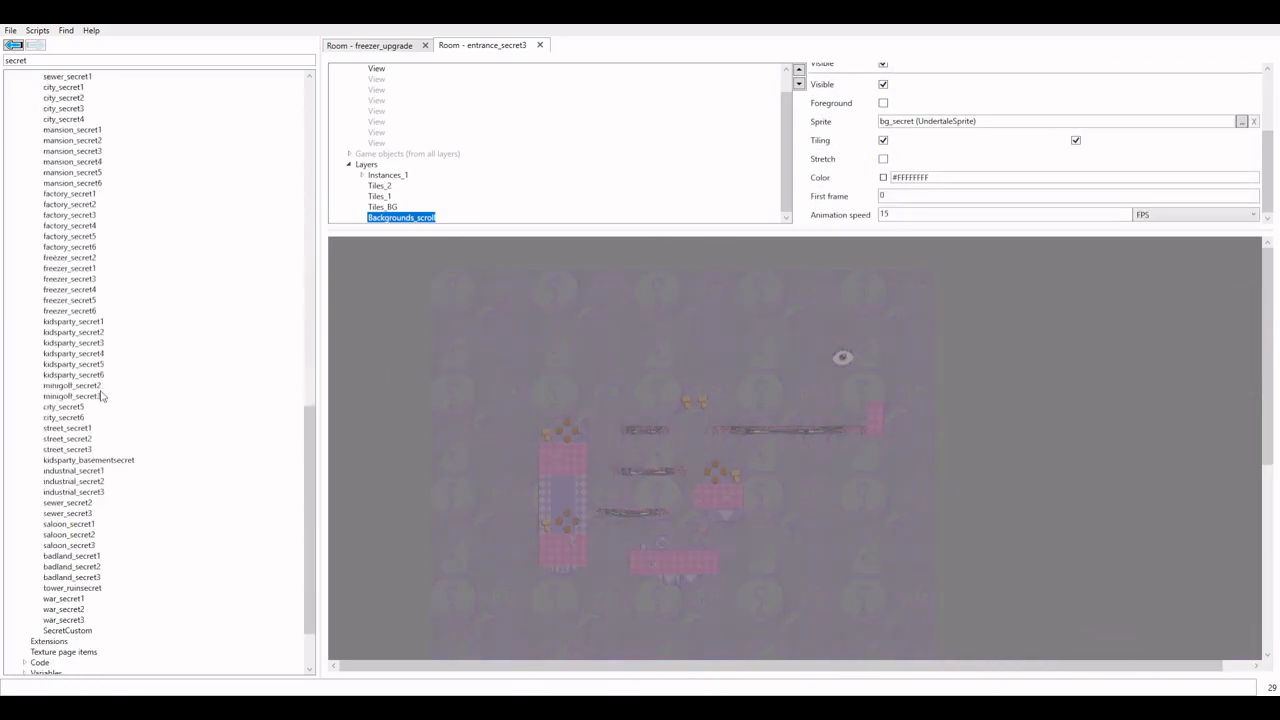
Return to SecretCustom and add a background layer to the room
click(80, 555)
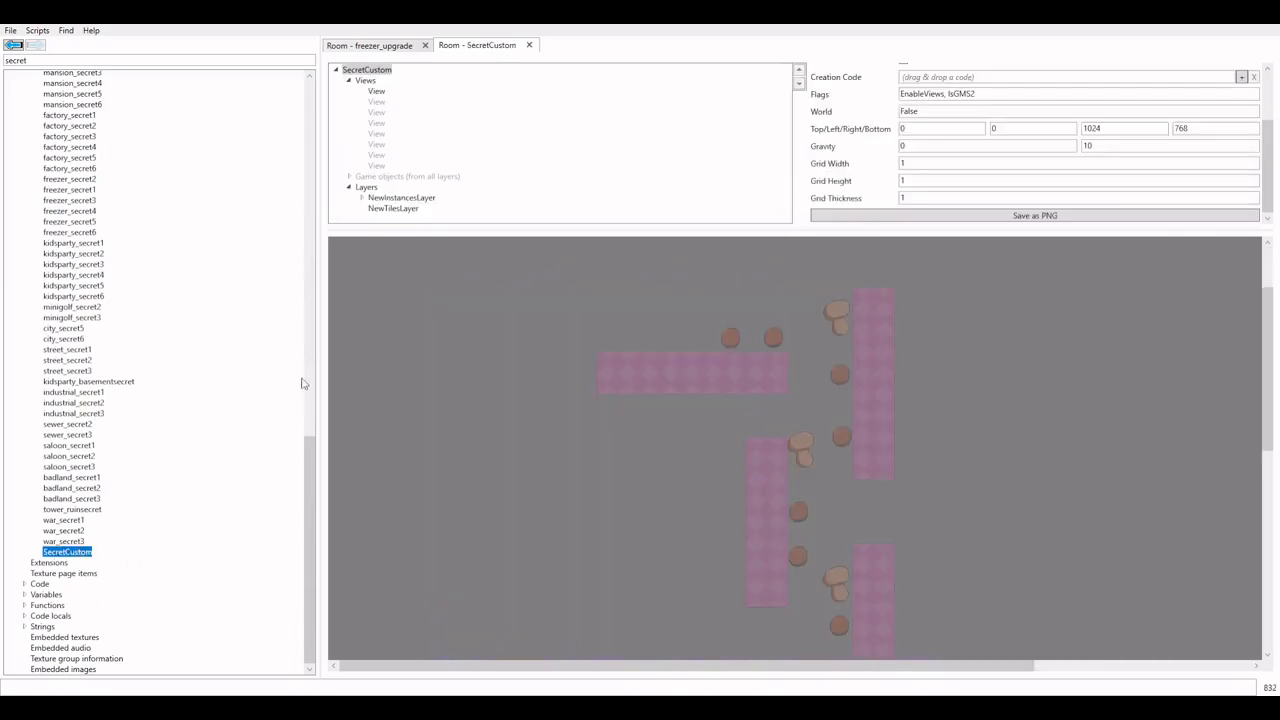
right_click(370, 189)
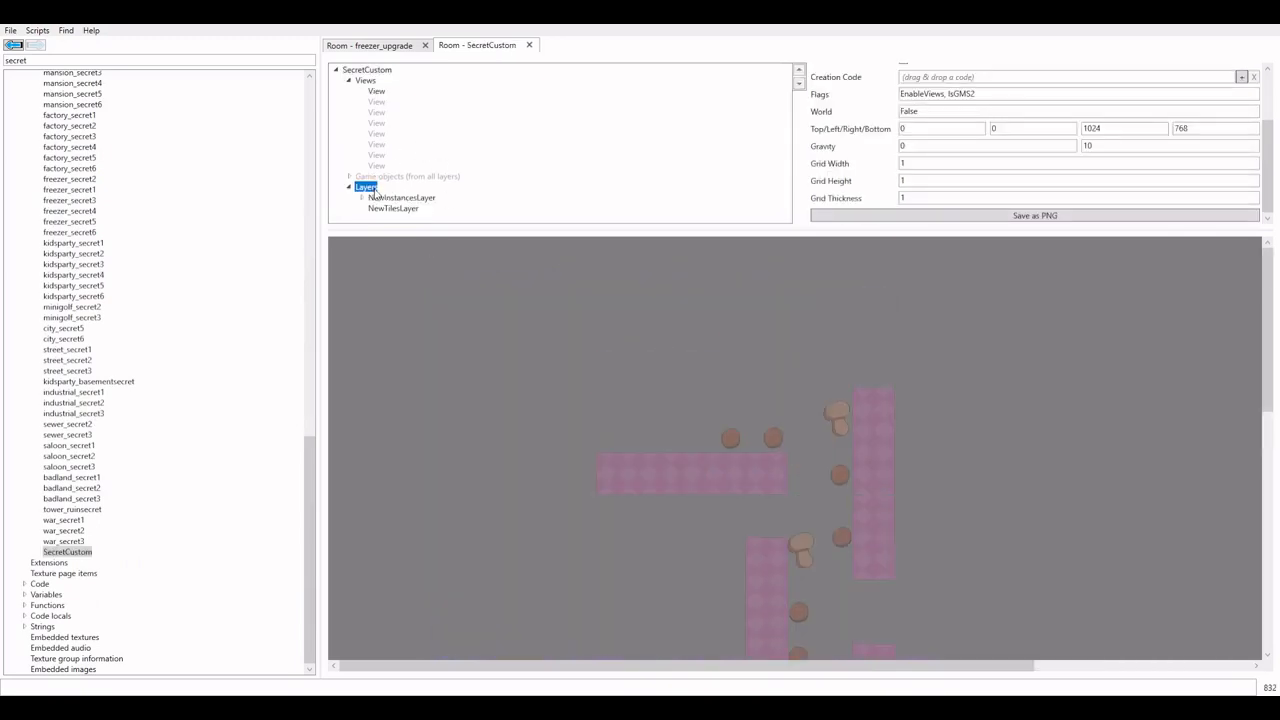
click(326, 233)
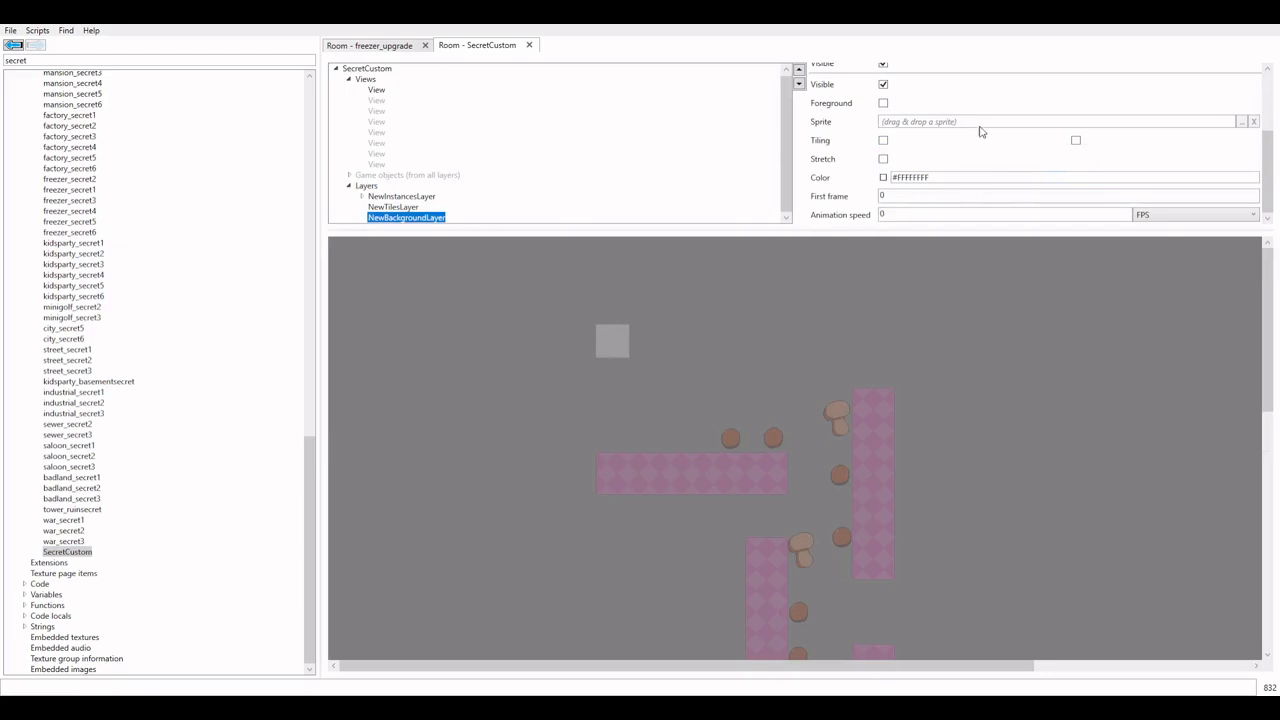
Find the bg_secret sprite among the sprites and assign it to NewBackgroundLayer
scroll(89, 294, up, 12)
drag(309, 423, 225, 190)
click(25, 194)
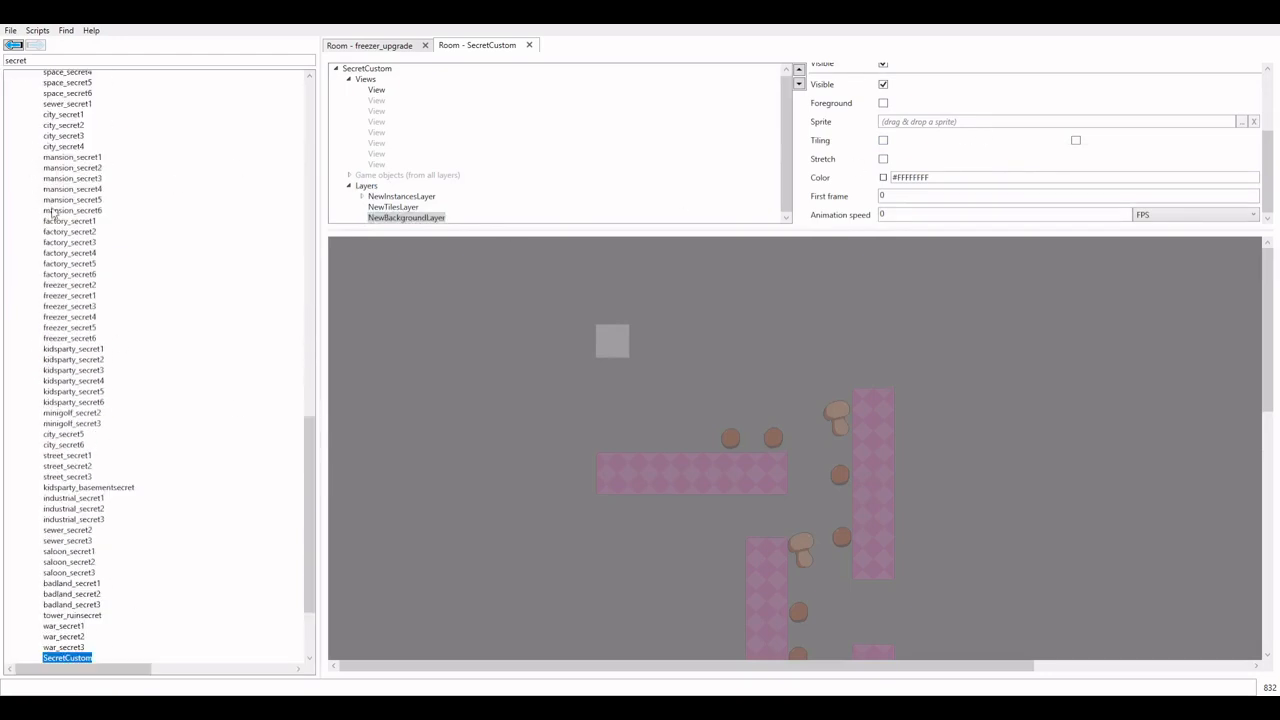
drag(309, 425, 282, 100)
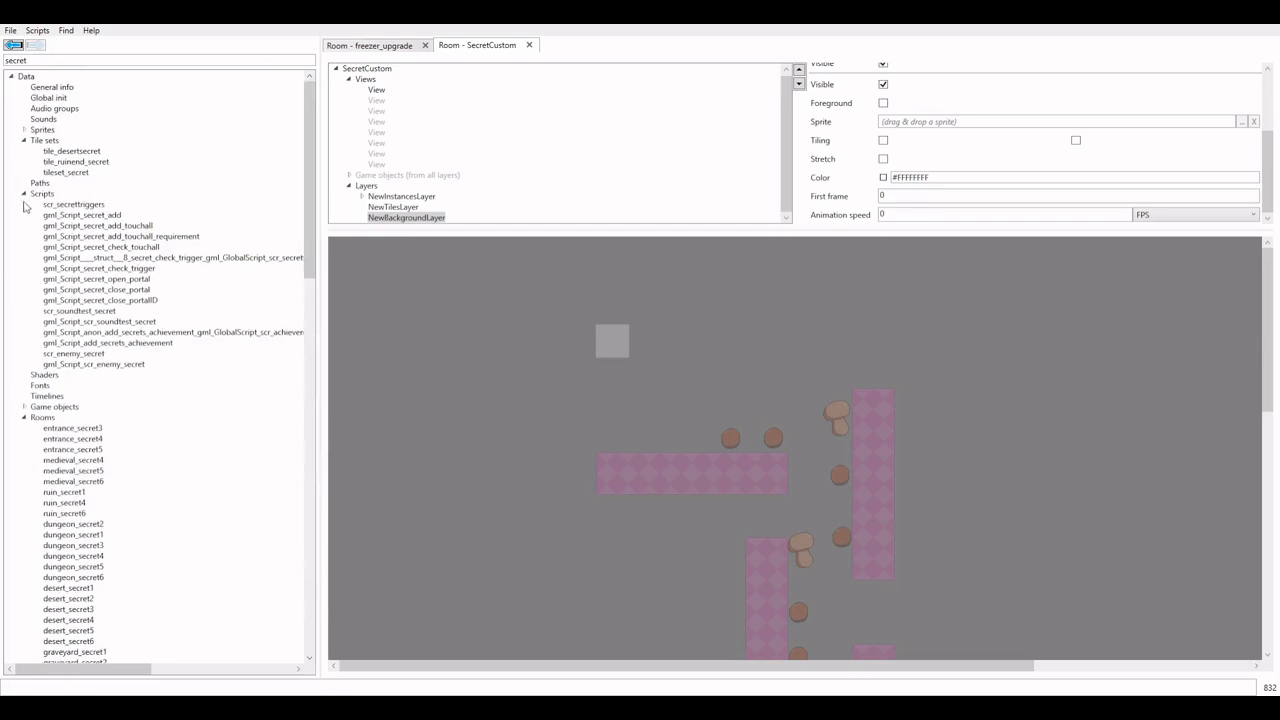
click(24, 194)
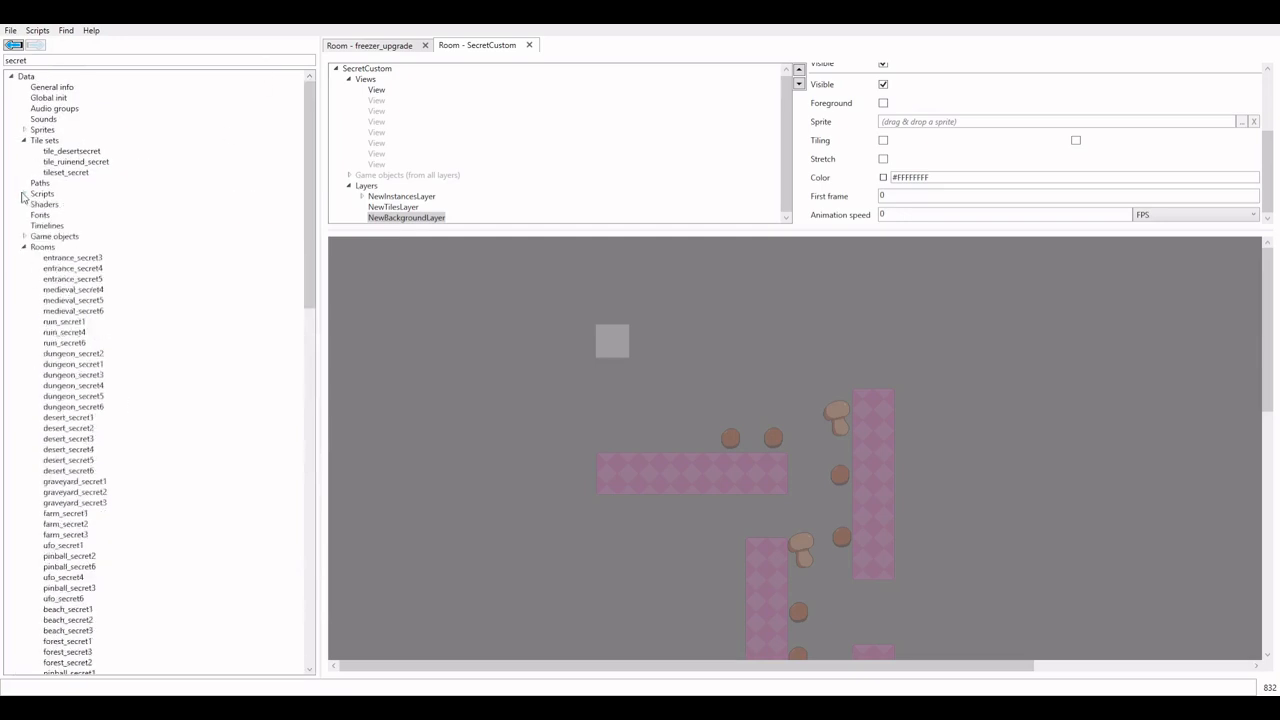
click(24, 130)
Set NewBackgroundLayer's depth to 400, enable tiling in both directions and set its animation speed to 15
text(4)
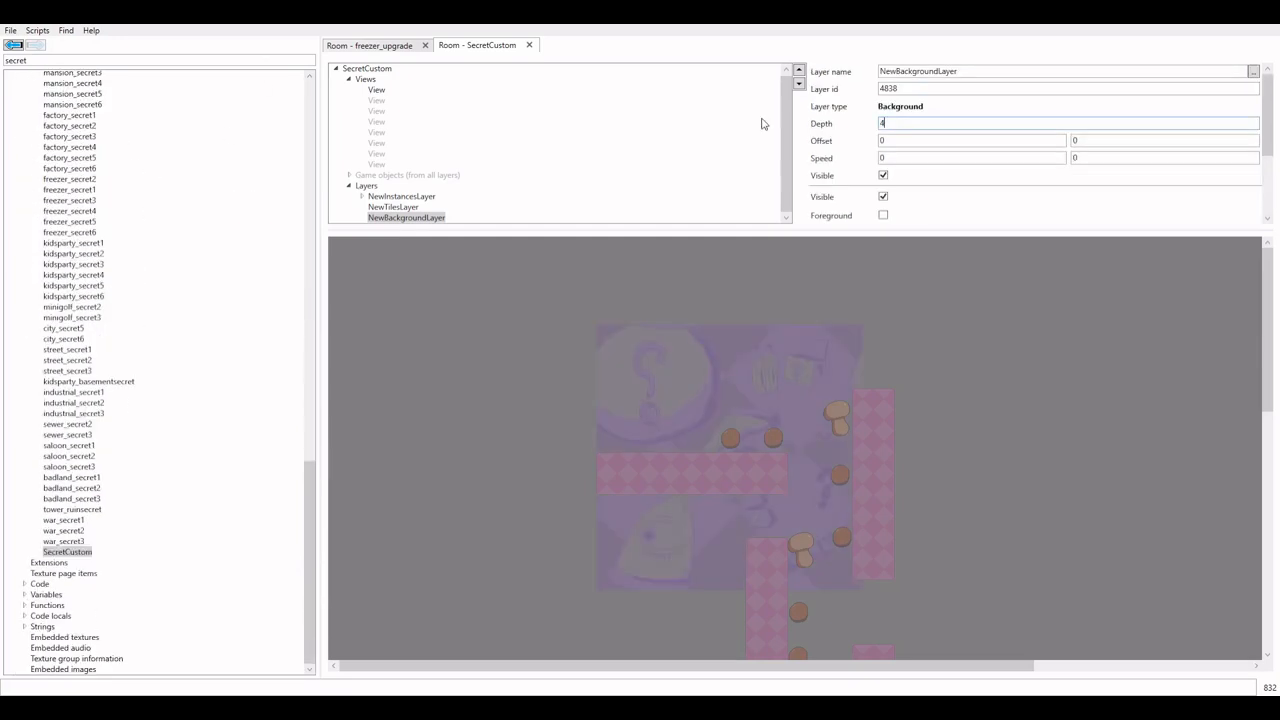
text(00)
scroll(862, 210, down, 3)
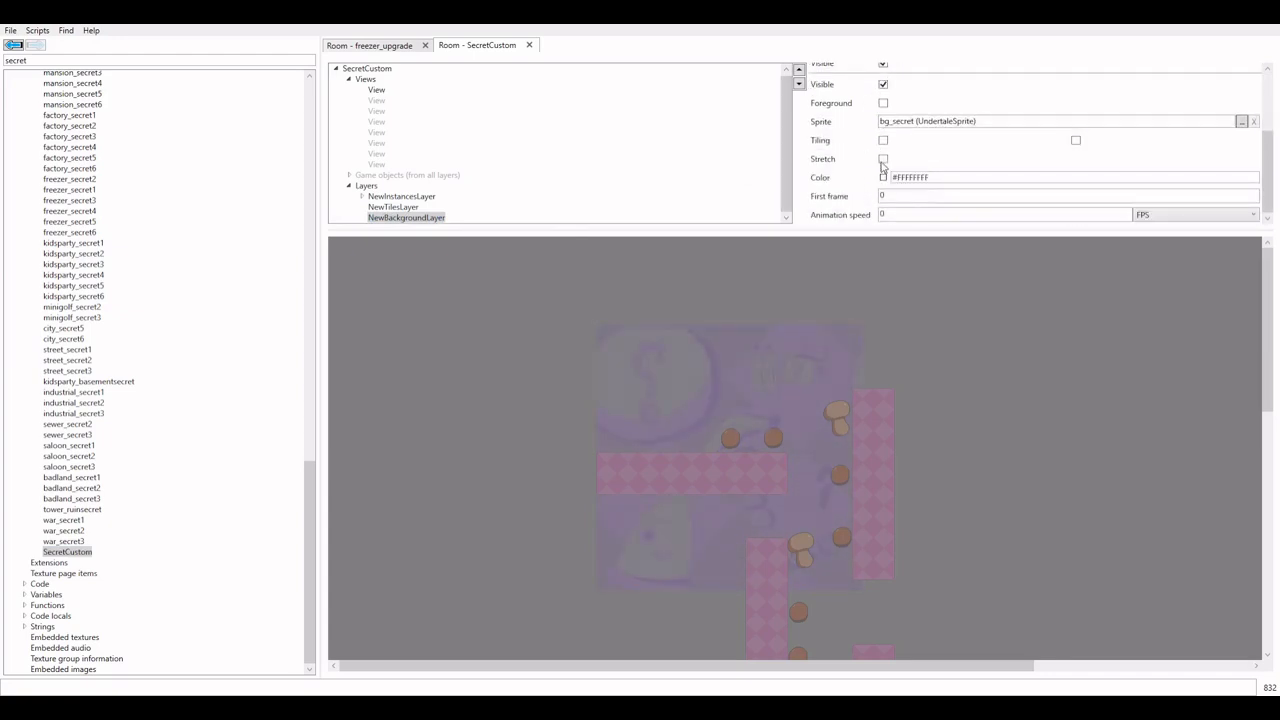
click(883, 140)
click(1076, 140)
text(15)
scroll(818, 174, up, 3)
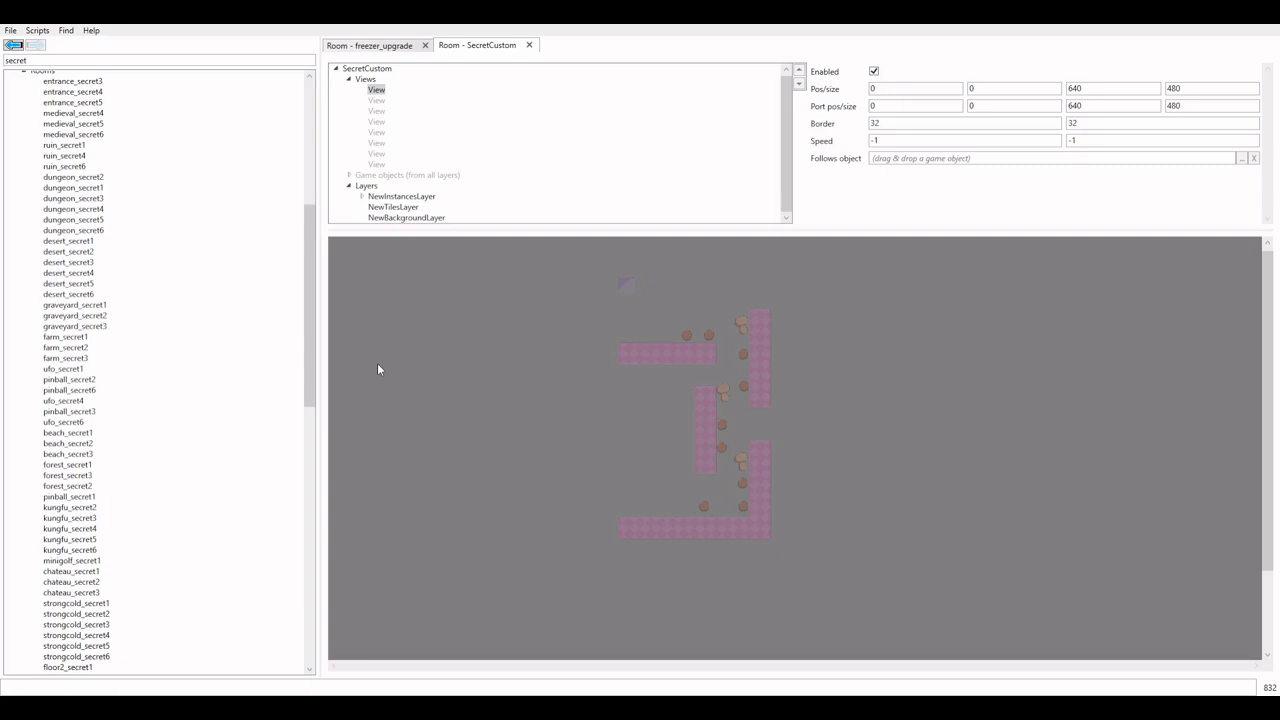
Open entrance_secret3 and copy the obj_secretportalstart instance above the lowest pink platform
scroll(191, 169, up, 3)
click(101, 177)
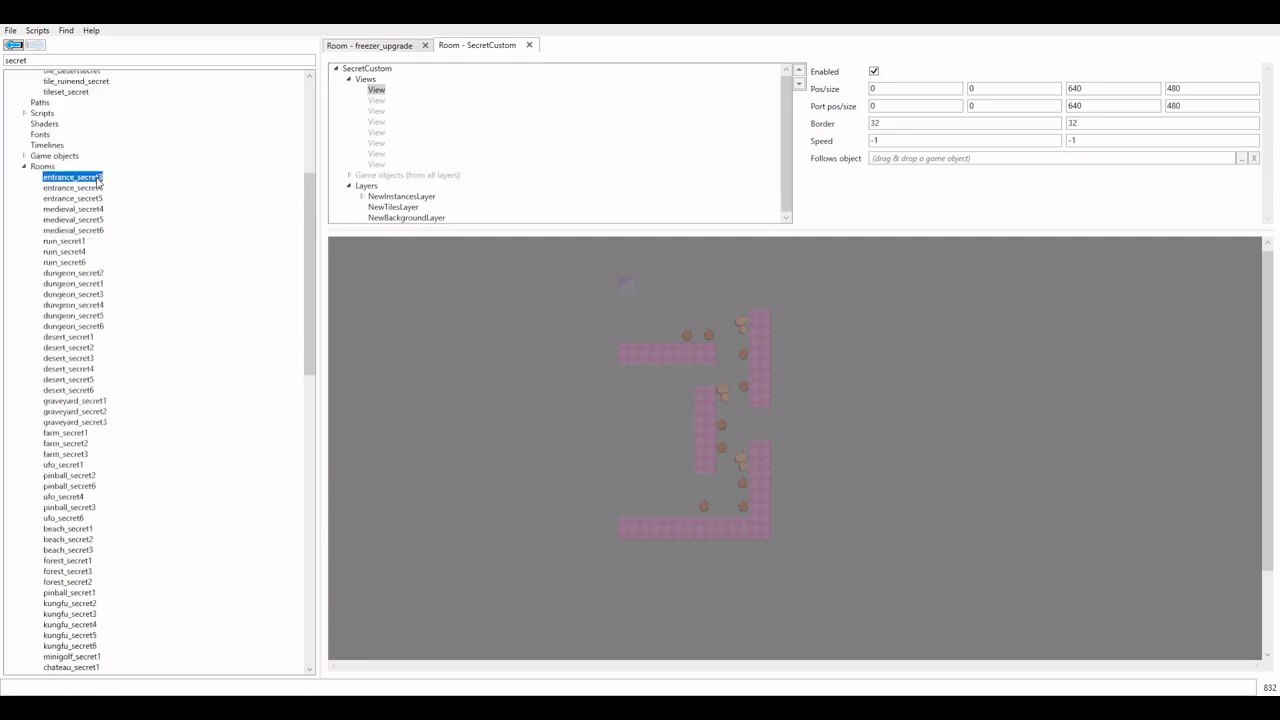
scroll(625, 478, up, 5)
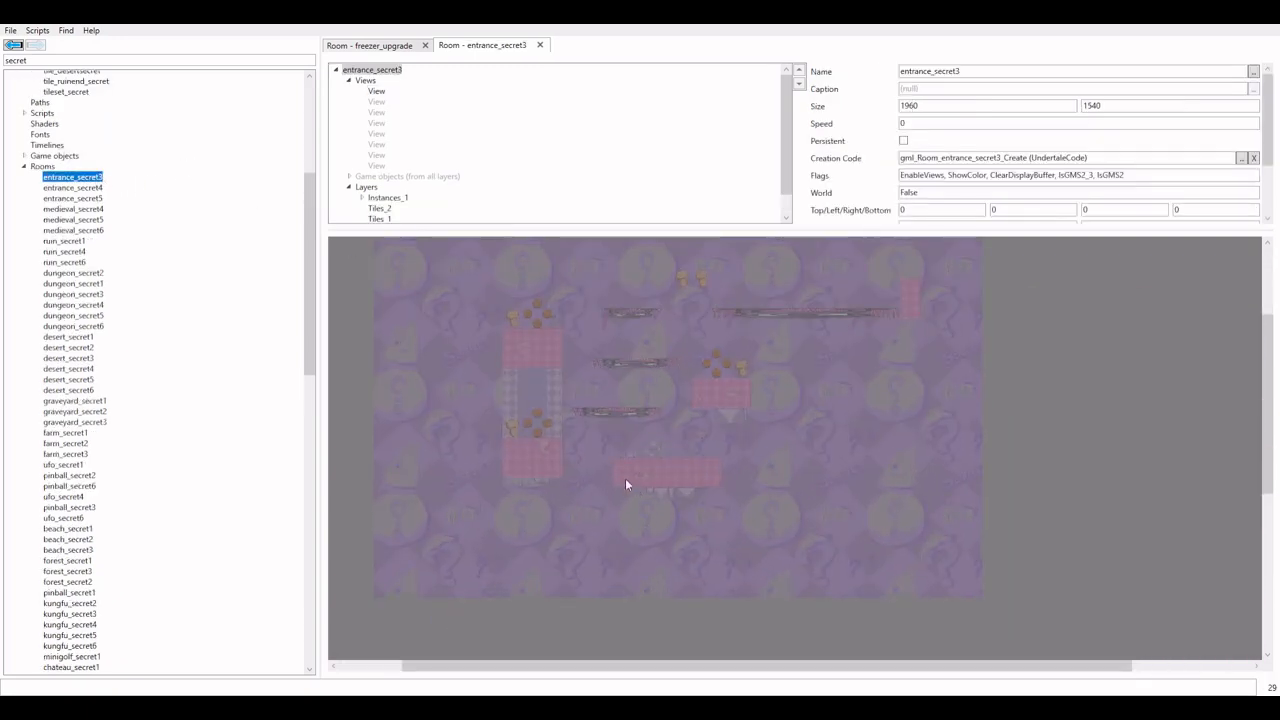
click(891, 365)
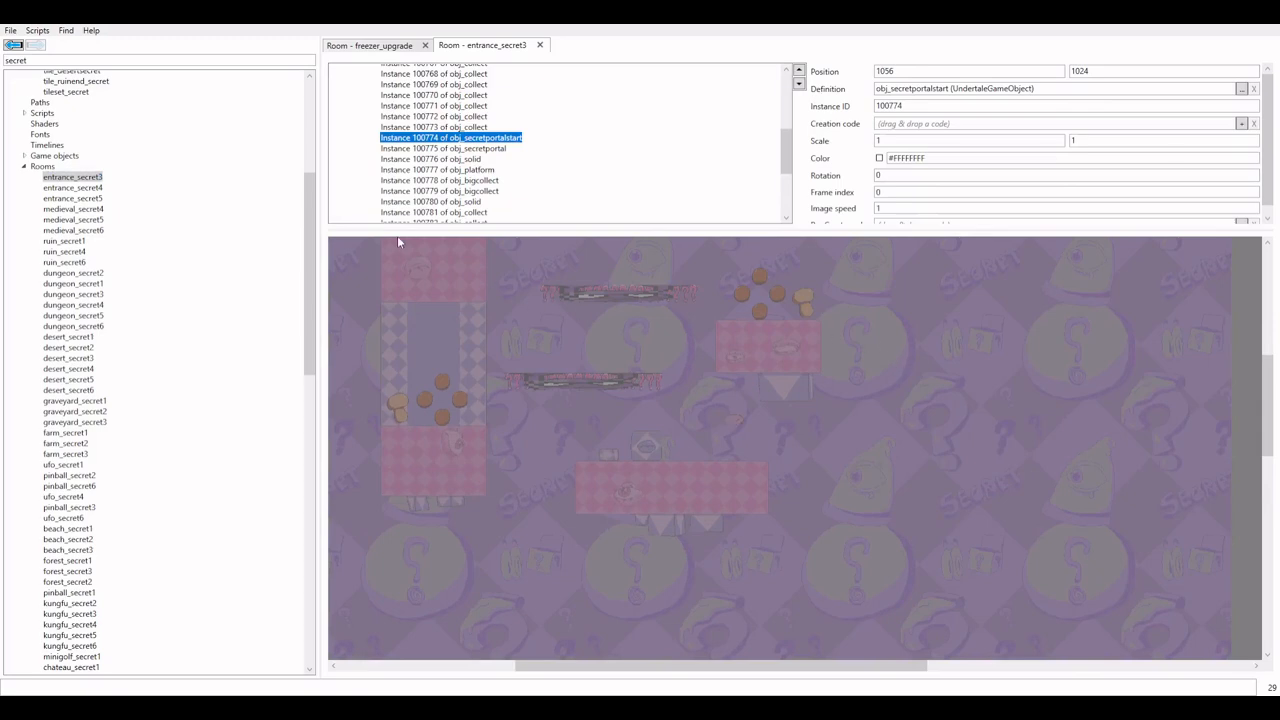
scroll(858, 172, down, 1)
scroll(852, 171, up, 1)
scroll(46, 357, down, 1)
Return to SecretCustom, paste obj_secretportalstart into NewInstancesLayer and place it above the bottom floor's left end, at about 34, 658
scroll(46, 357, down, 20)
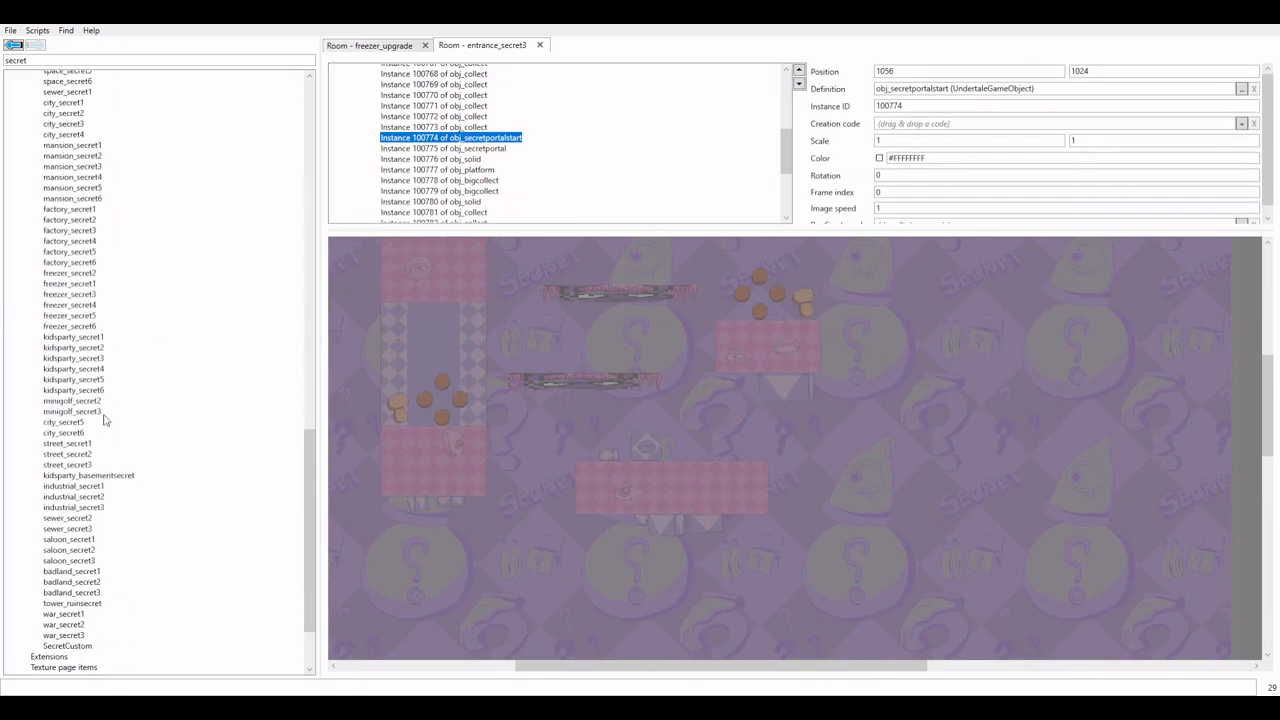
click(80, 553)
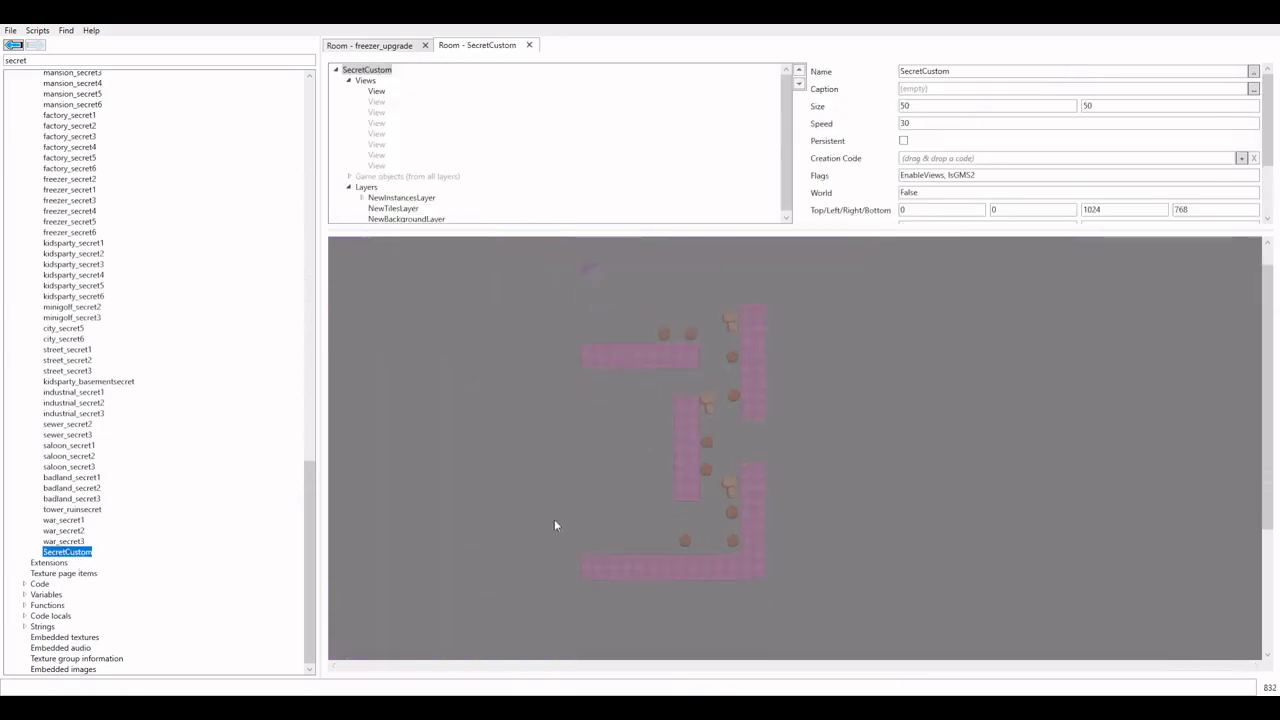
click(548, 547)
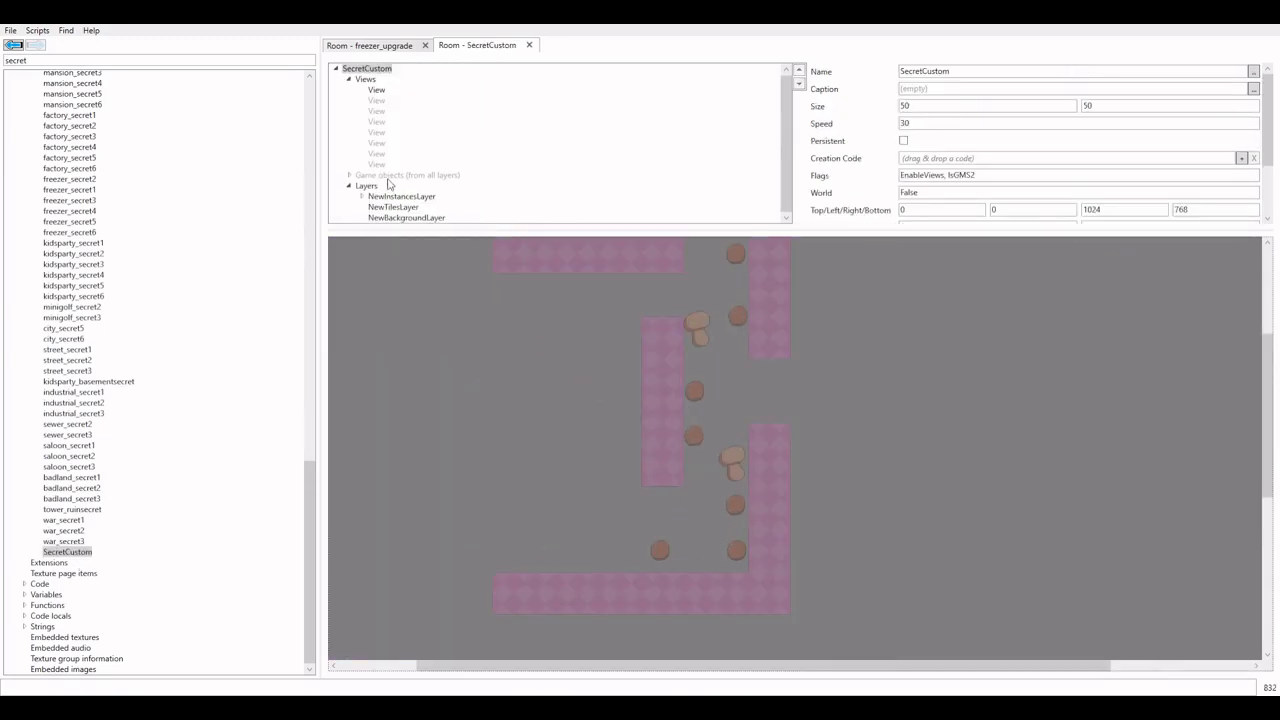
click(402, 217)
click(401, 197)
key(ctrl+v)
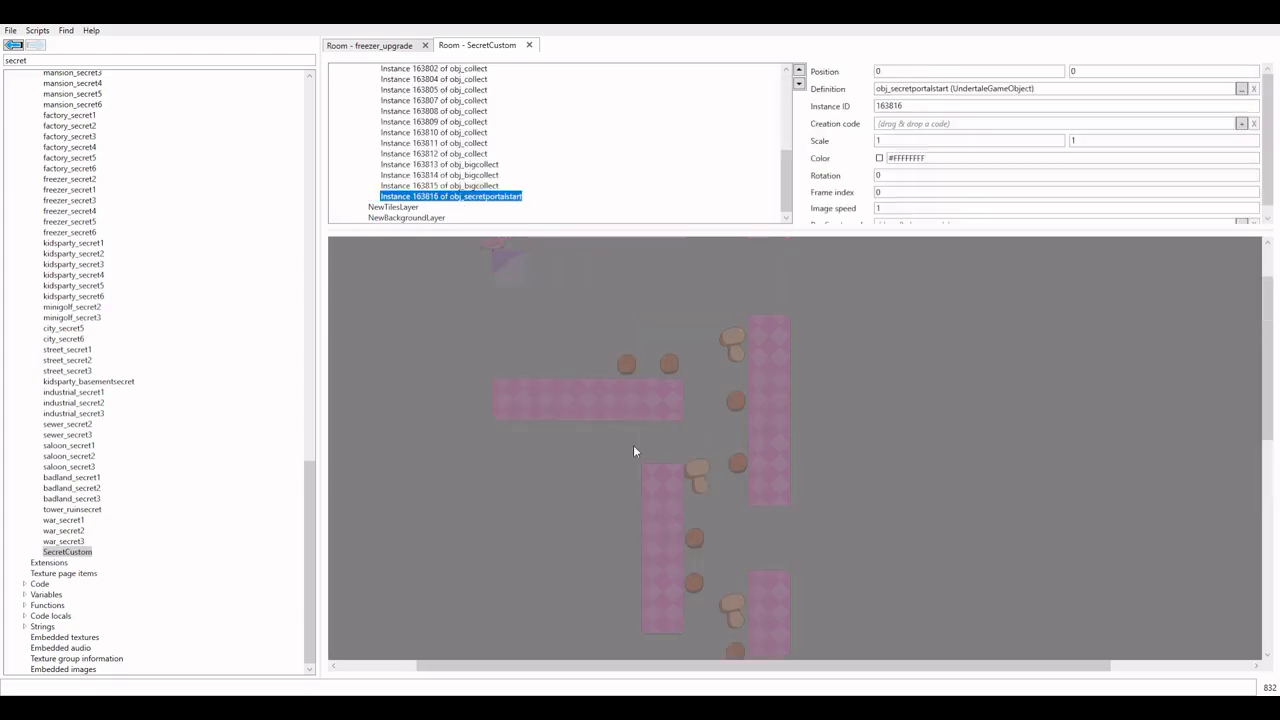
scroll(500, 302, down, 6)
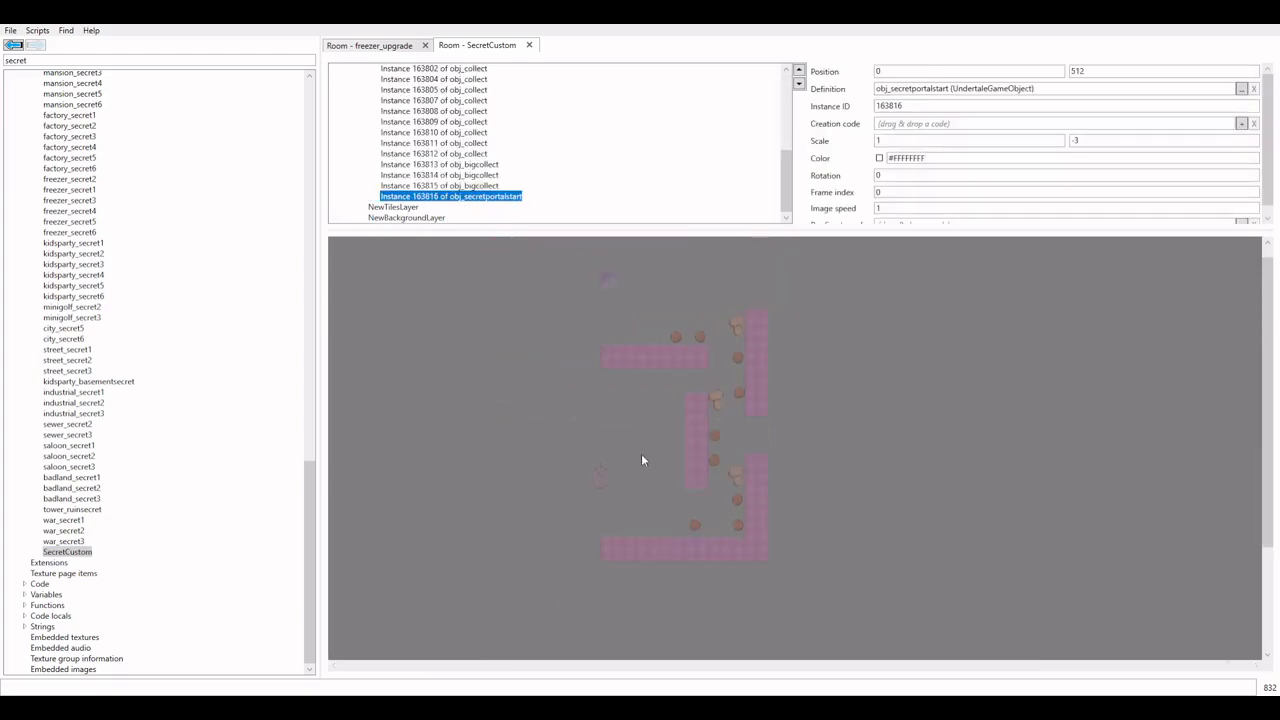
scroll(610, 281, up, 9)
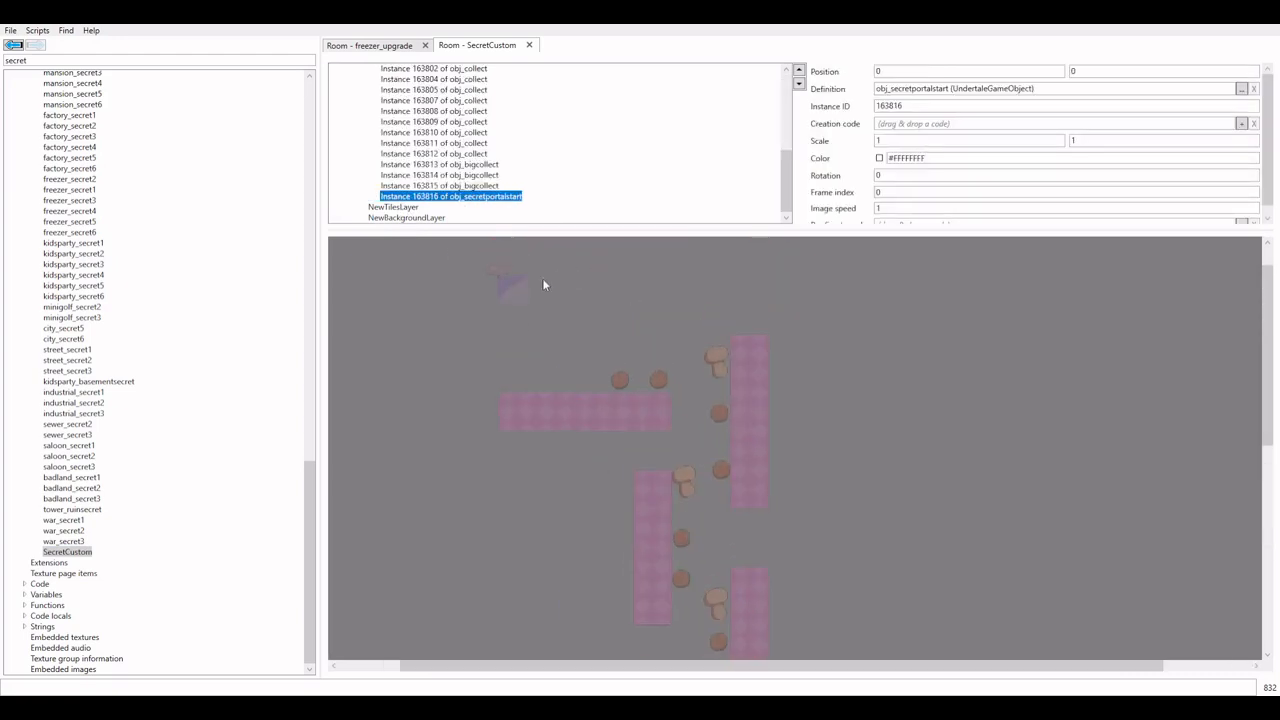
drag(490, 270, 505, 421)
scroll(505, 421, up, 3)
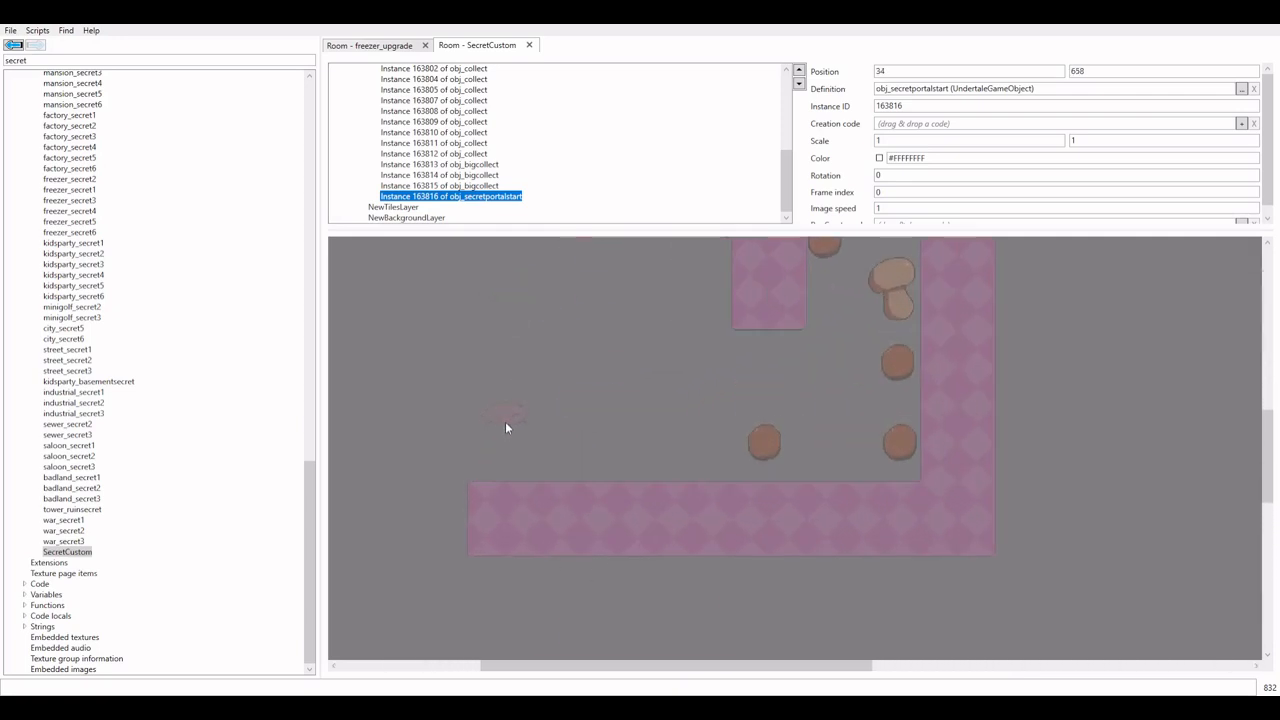
scroll(205, 431, up, 20)
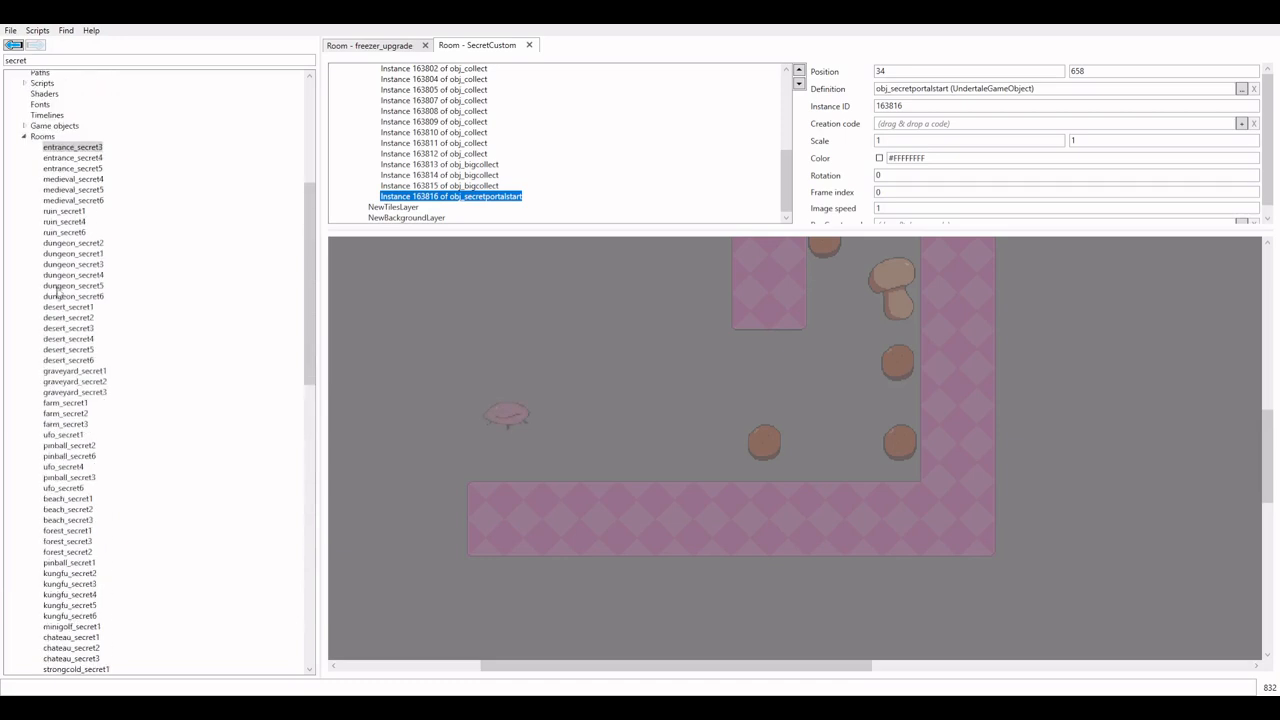
Copy the obj_secretportal instance above the upper-right platform in entrance_secret3 and reopen the SecretCustom room
click(79, 274)
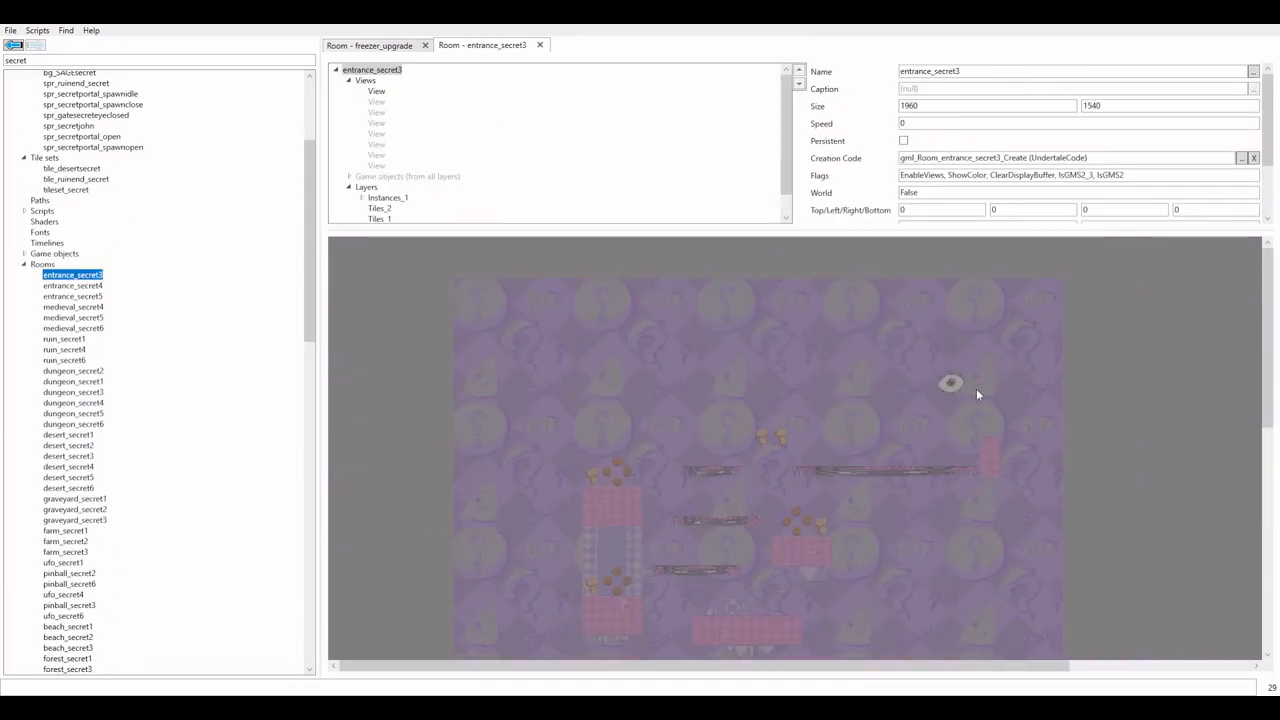
click(955, 383)
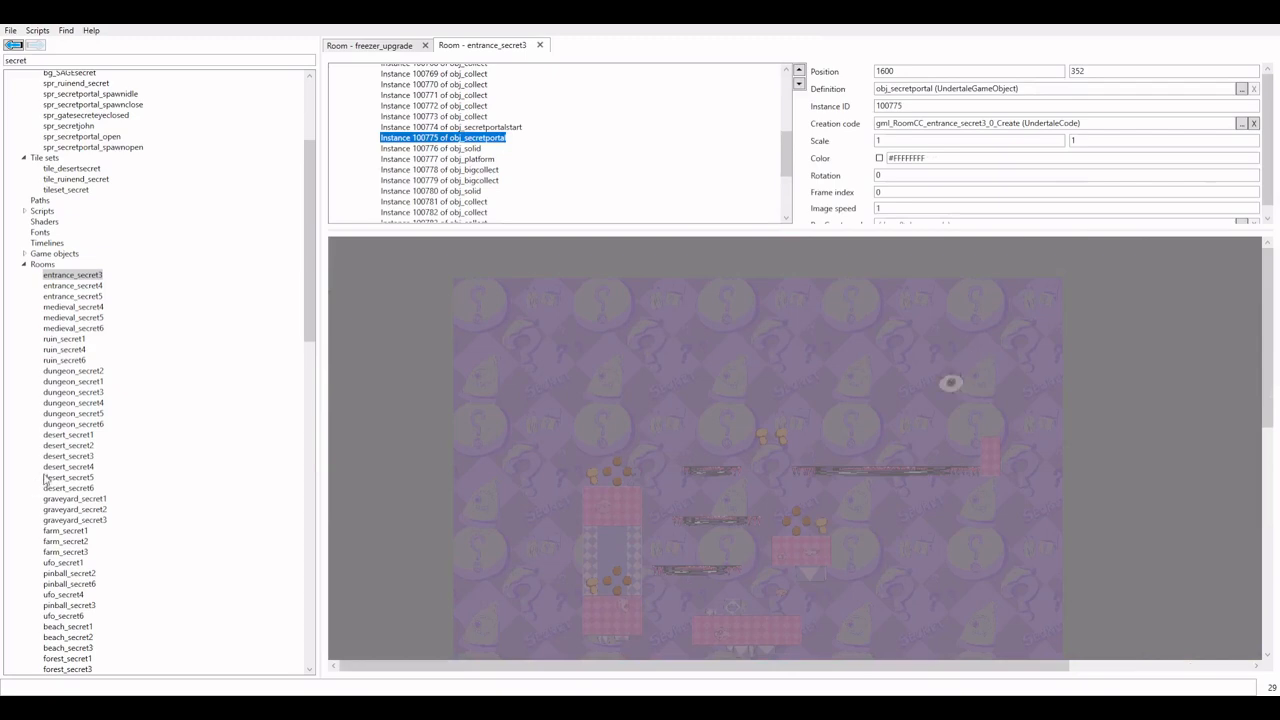
scroll(110, 478, down, 20)
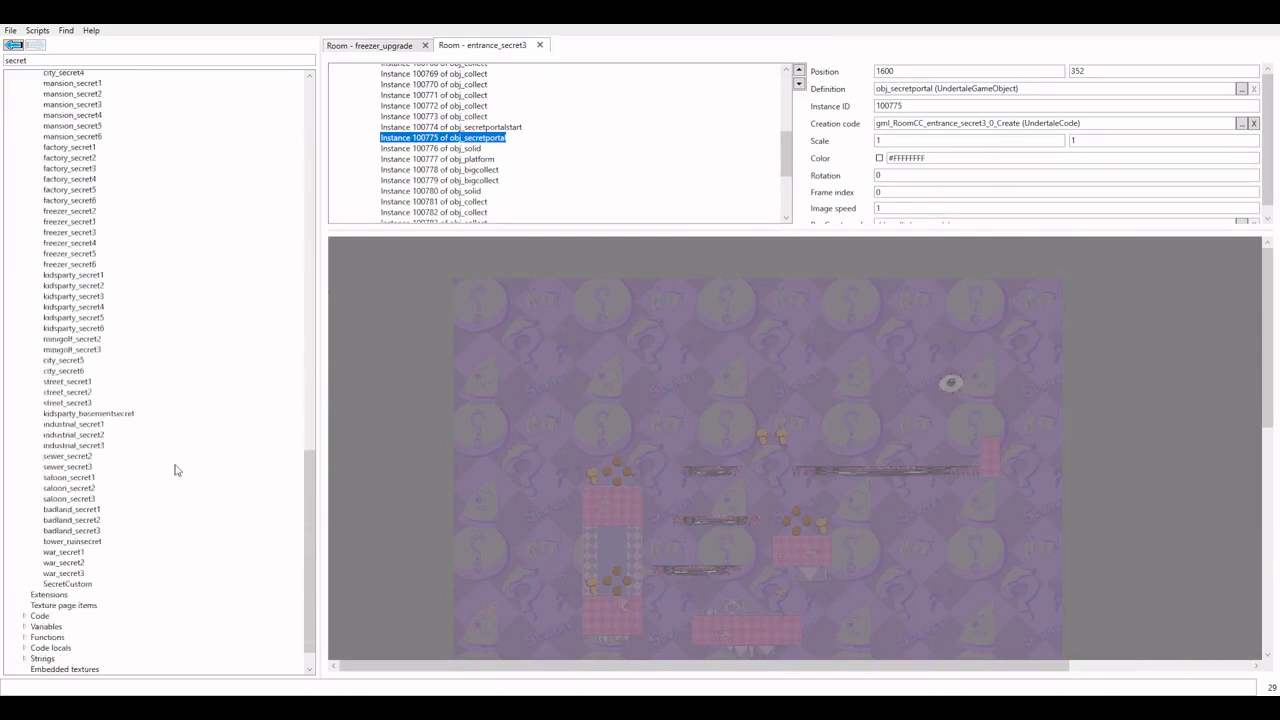
scroll(175, 470, down, 1)
click(73, 553)
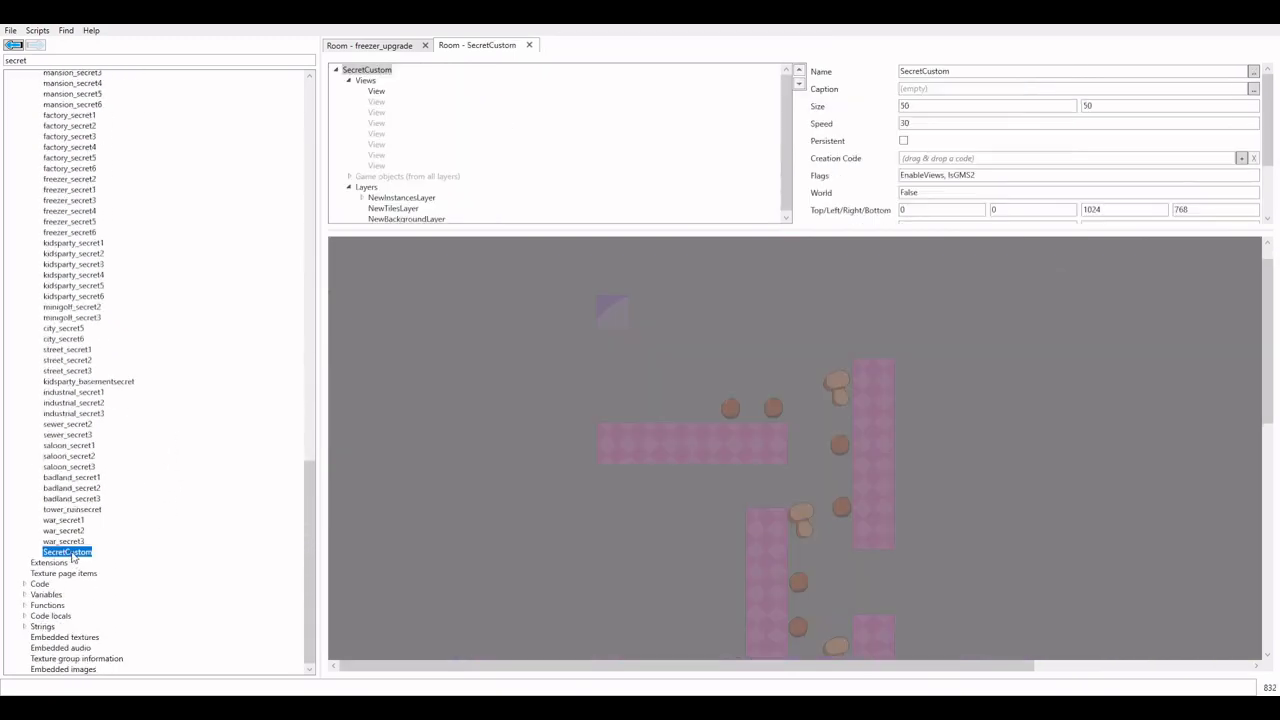
Paste obj_secretportal into NewInstancesLayer and place it above the upper platform's left end, at about 48, 126
scroll(525, 464, down, 1)
scroll(505, 450, up, 1)
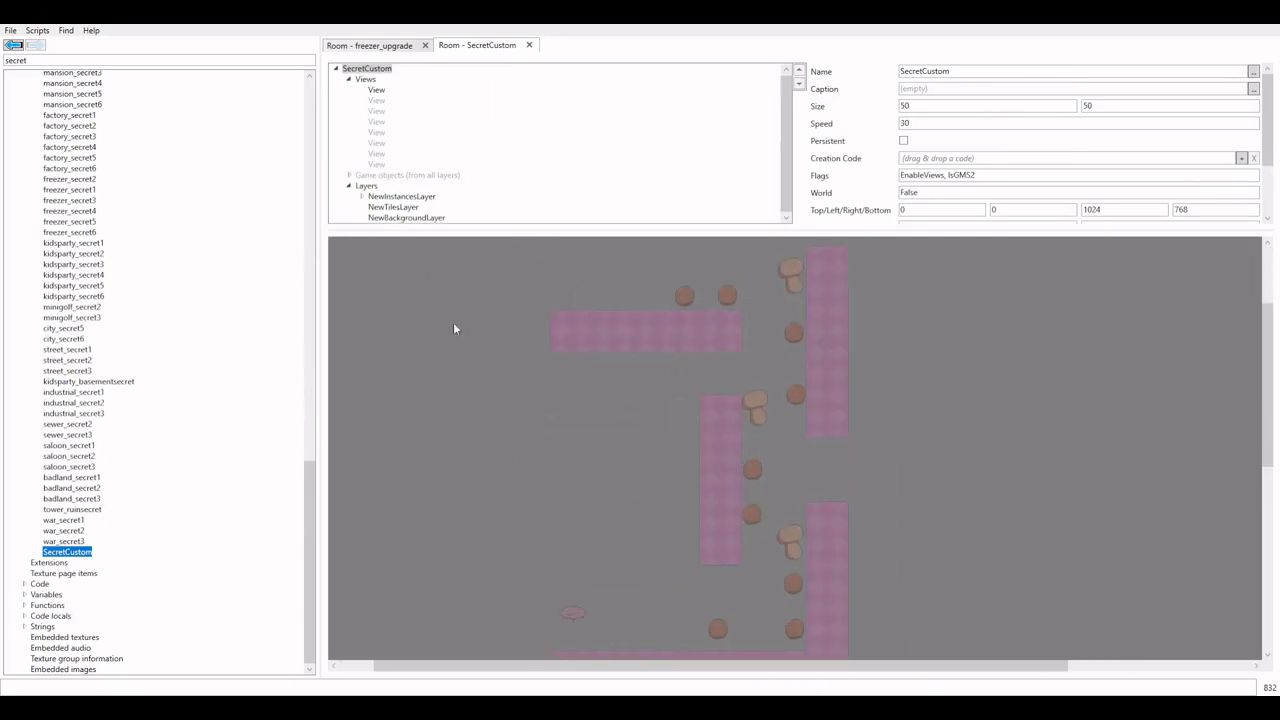
scroll(450, 320, down, 3)
scroll(395, 273, up, 4)
click(420, 197)
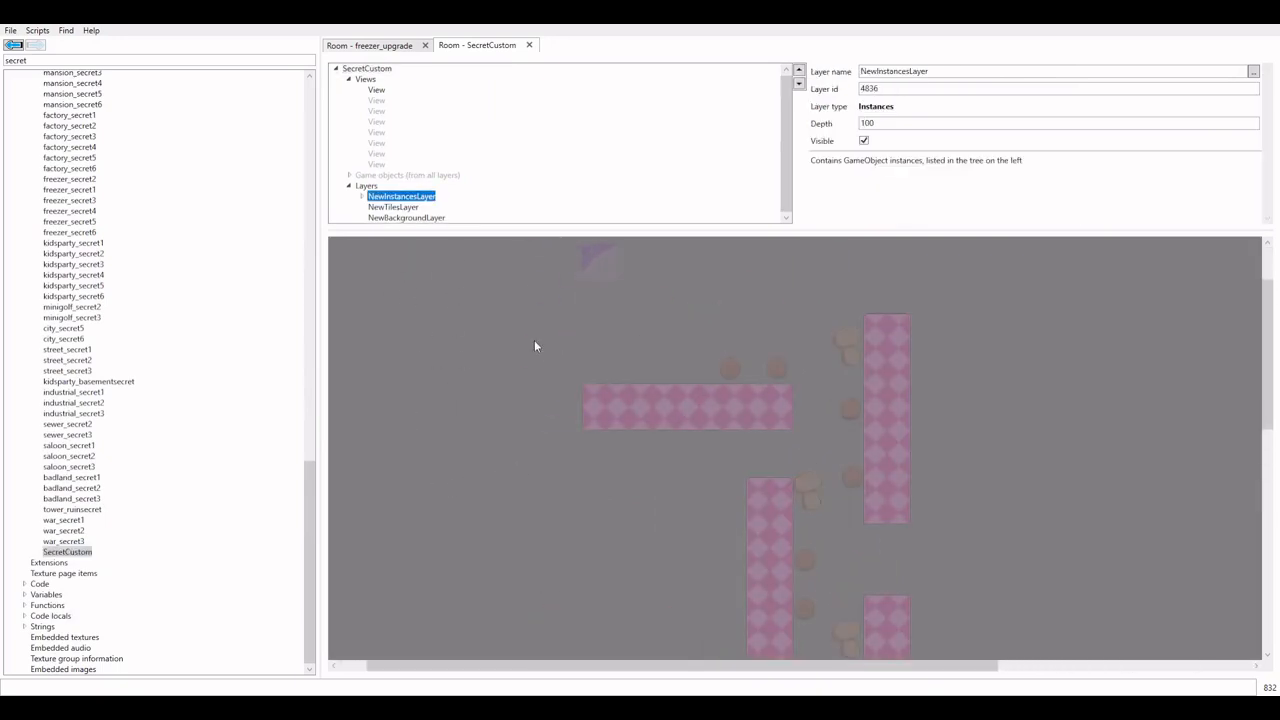
click(511, 293)
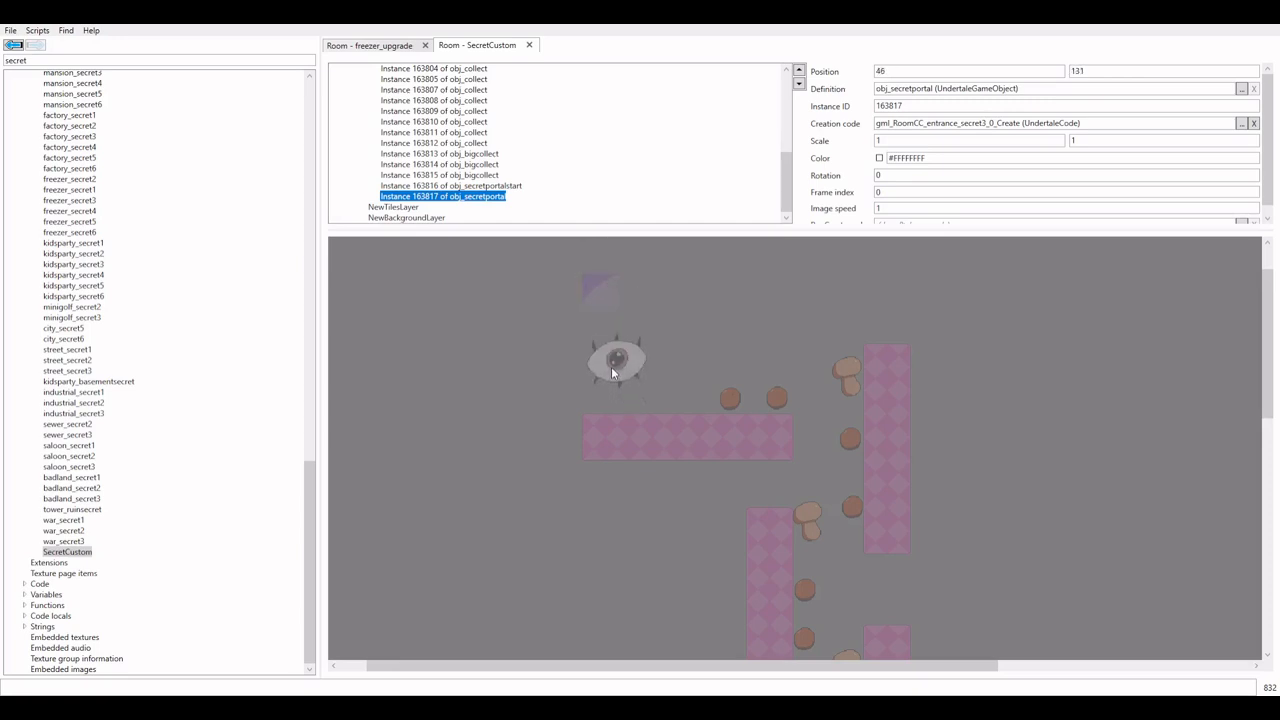
click(498, 367)
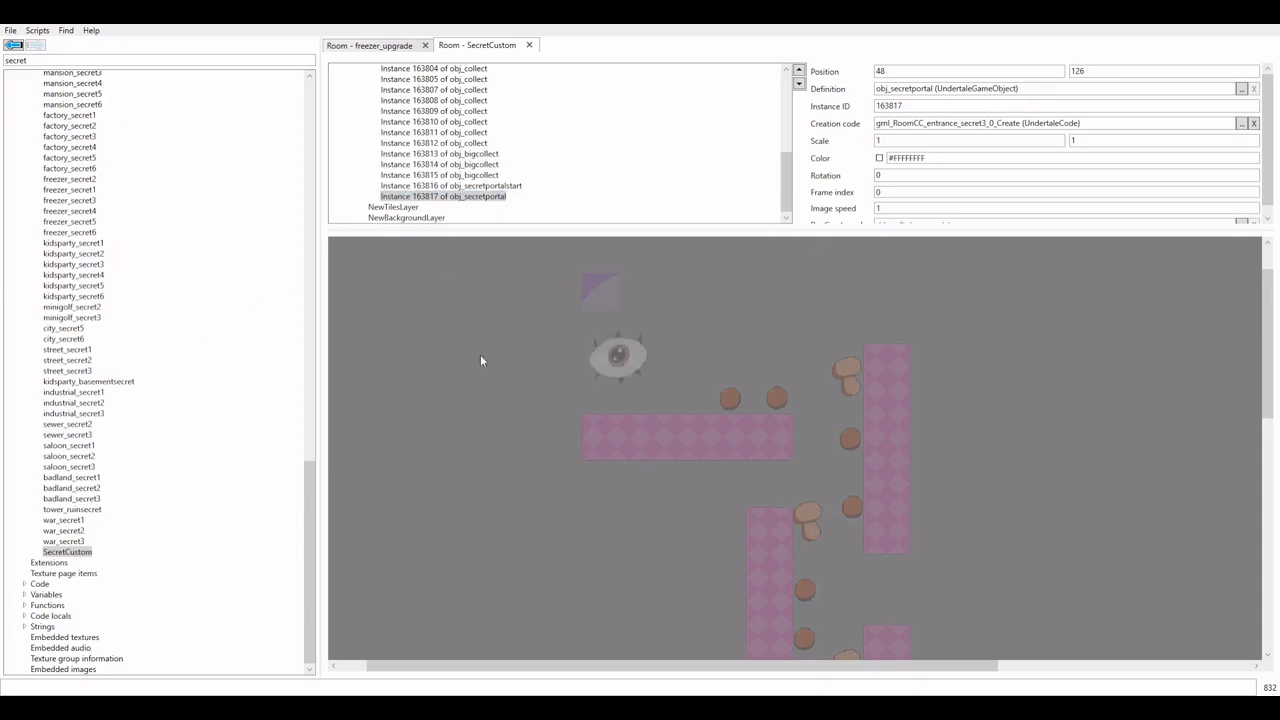
Filter the resources by "entrance", check entrance_5 and open entrance_6 at the purple secret block
scroll(480, 357, down, 1)
scroll(168, 330, up, 8)
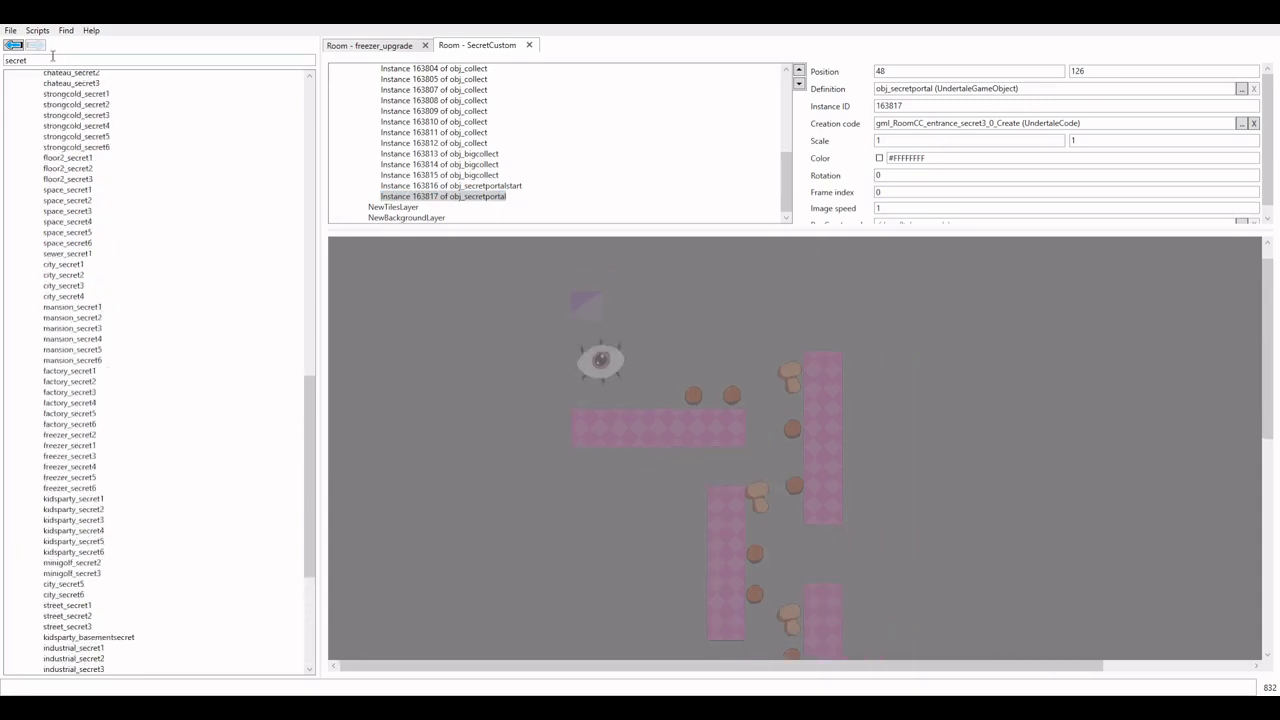
drag(55, 60, 8, 33)
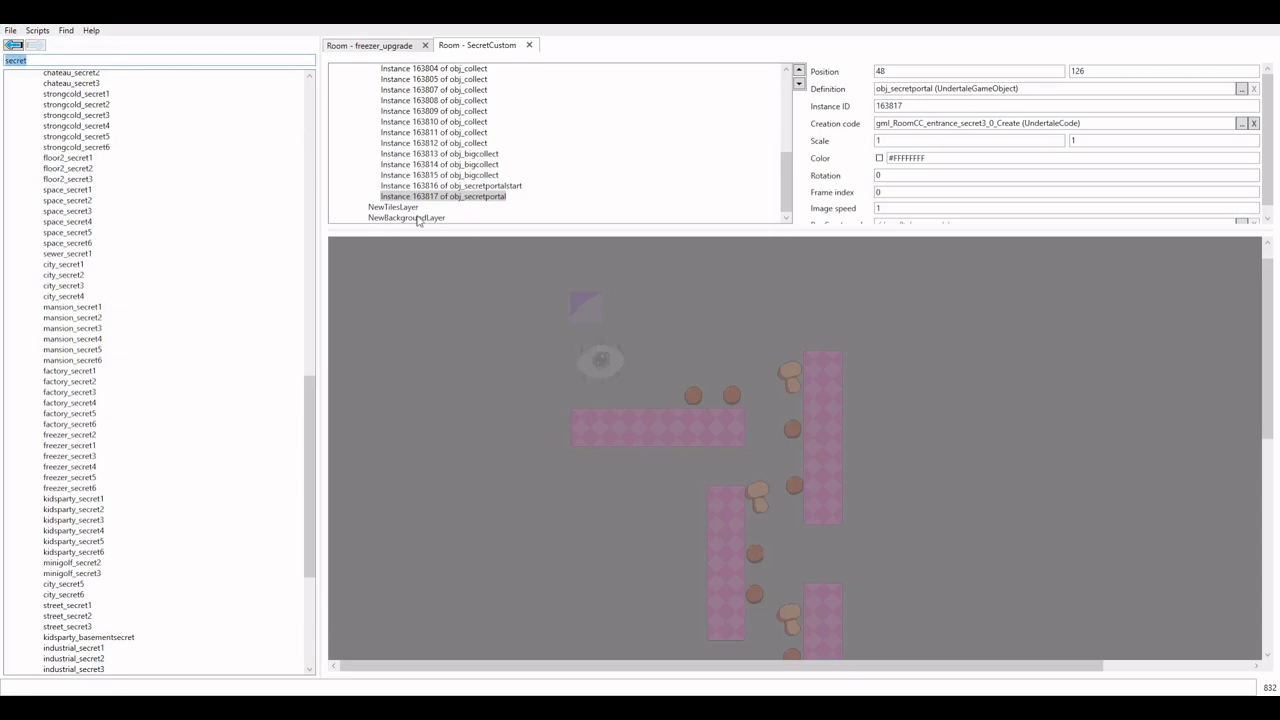
scroll(516, 386, down, 1)
scroll(514, 384, up, 2)
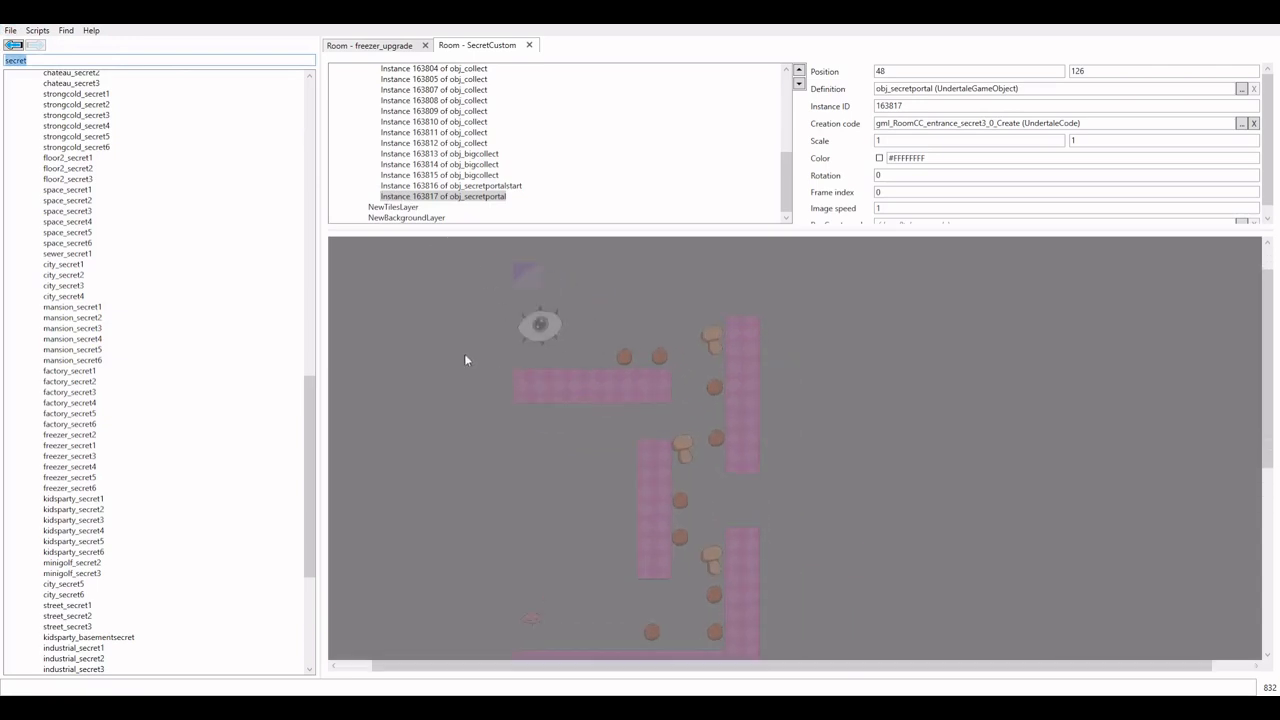
text(entr)
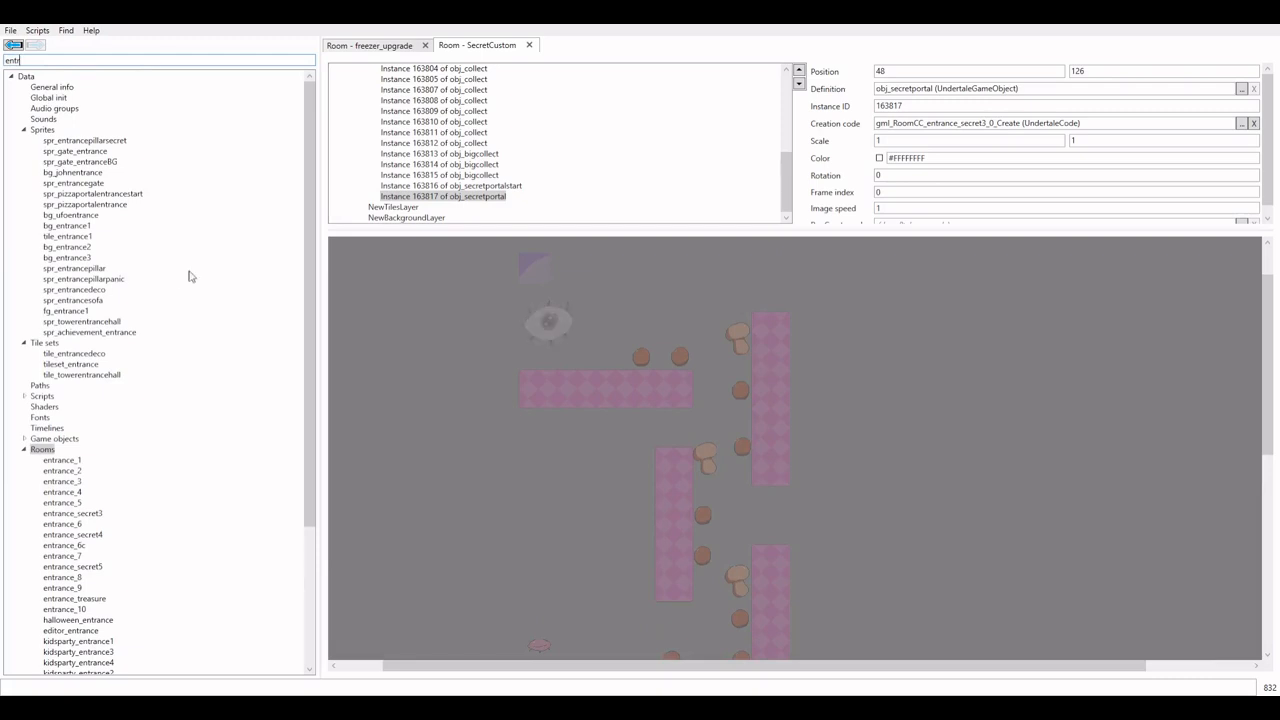
text(ance)
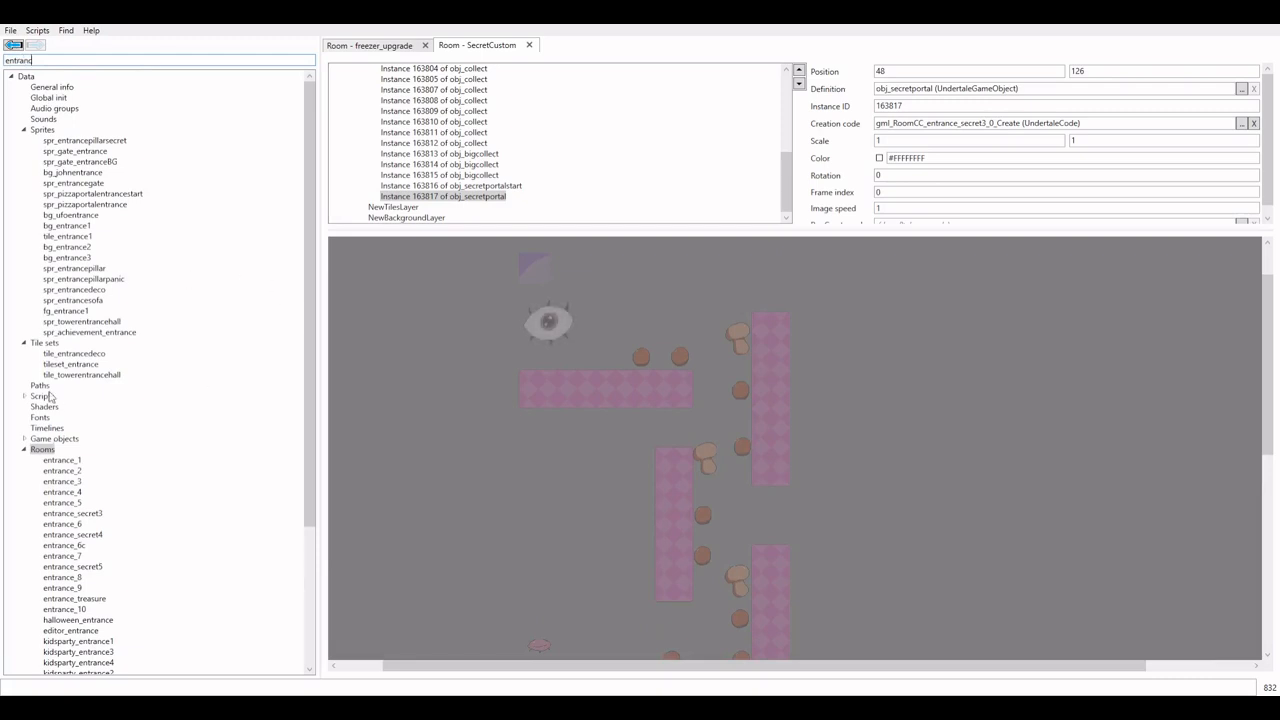
click(78, 503)
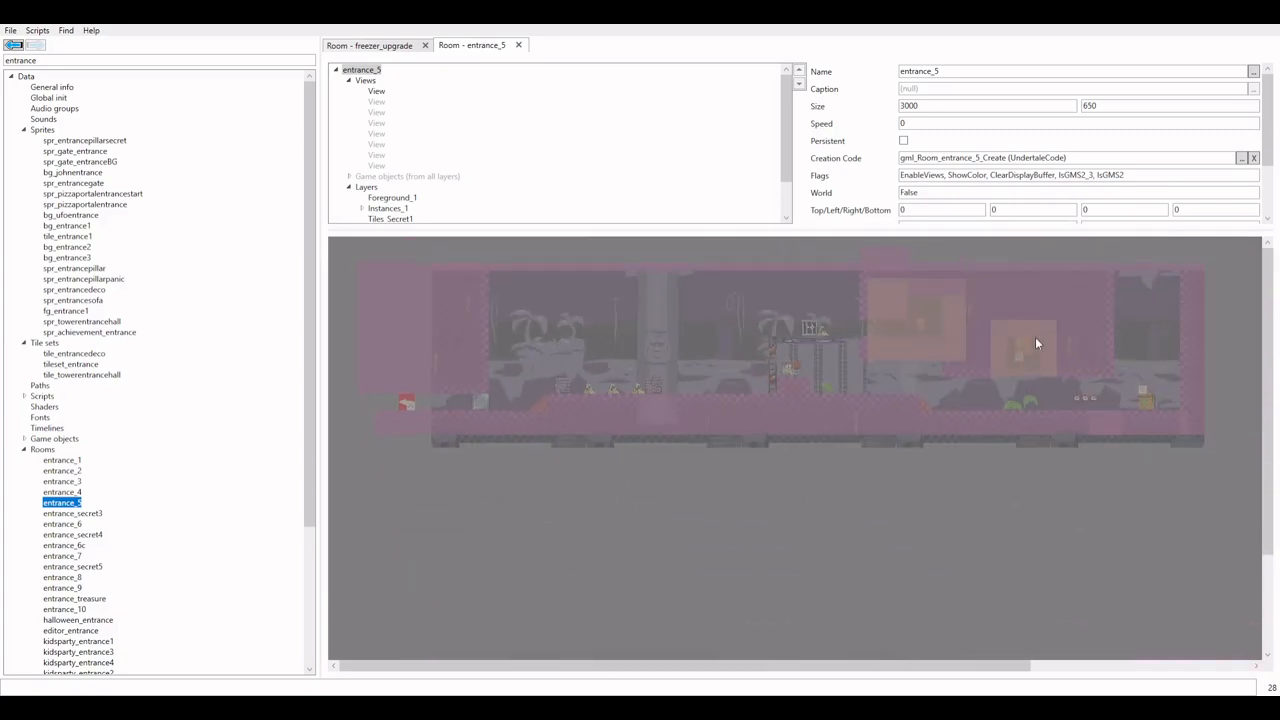
click(71, 524)
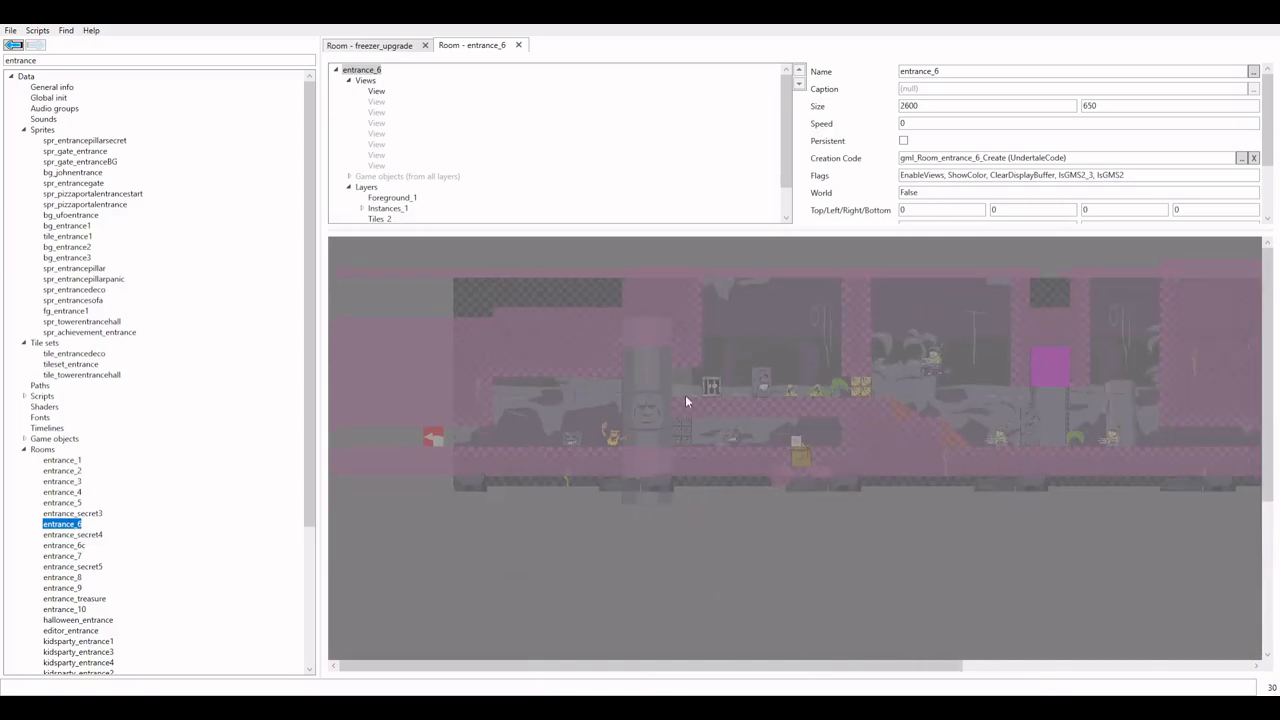
scroll(1089, 338, up, 3)
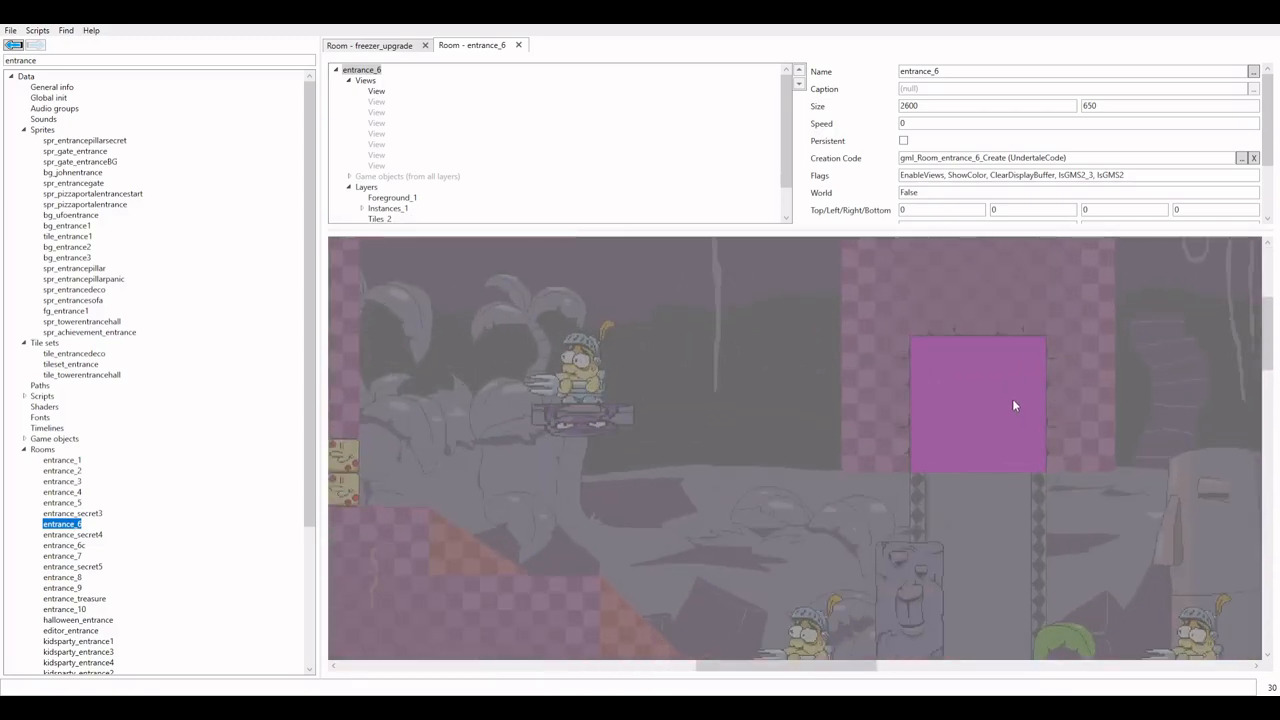
scroll(476, 205, down, 1)
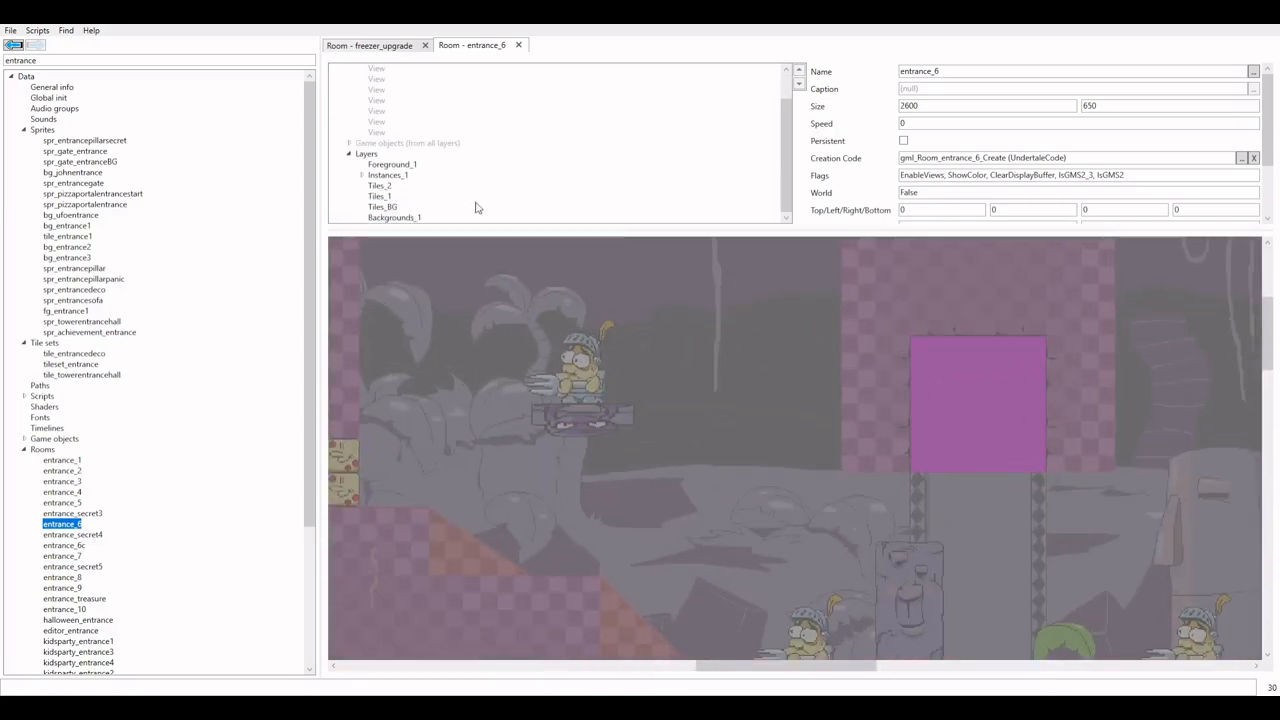
Find the obj_secretportal instance in entrance_6's Instances_1 layer and open its creation code
click(360, 176)
scroll(400, 165, down, 8)
scroll(420, 165, down, 9)
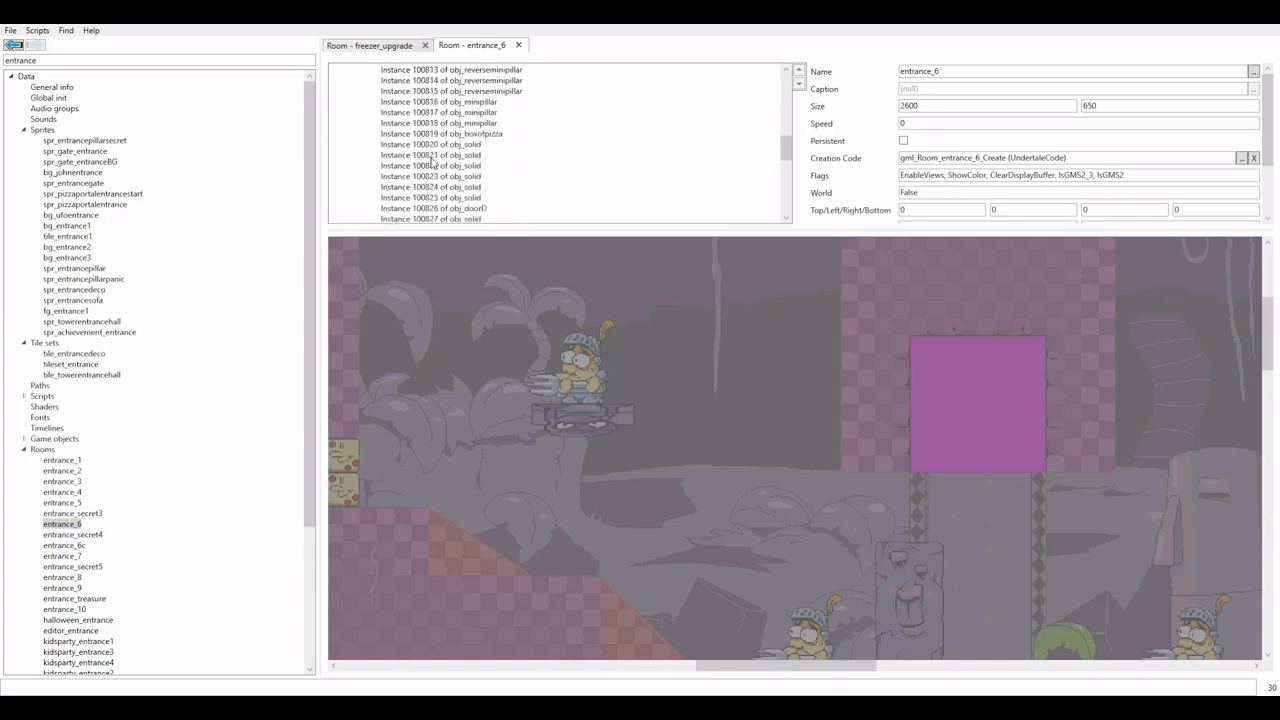
click(481, 102)
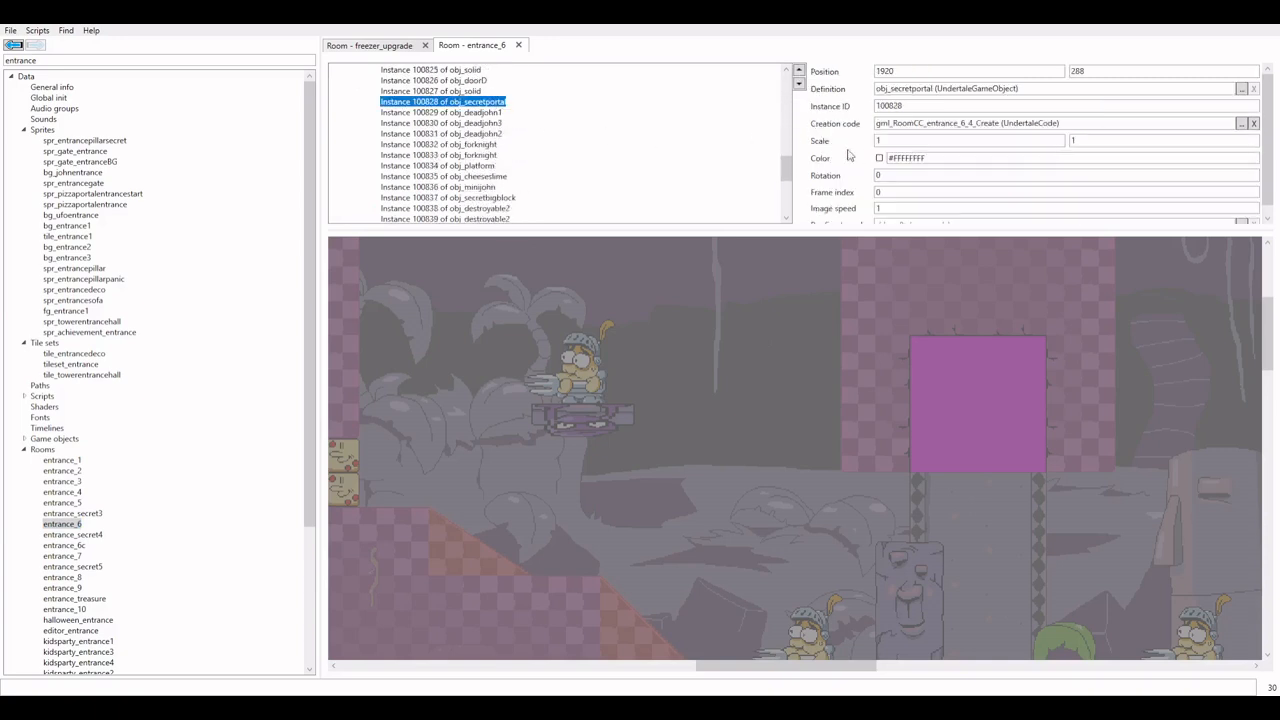
click(1068, 124)
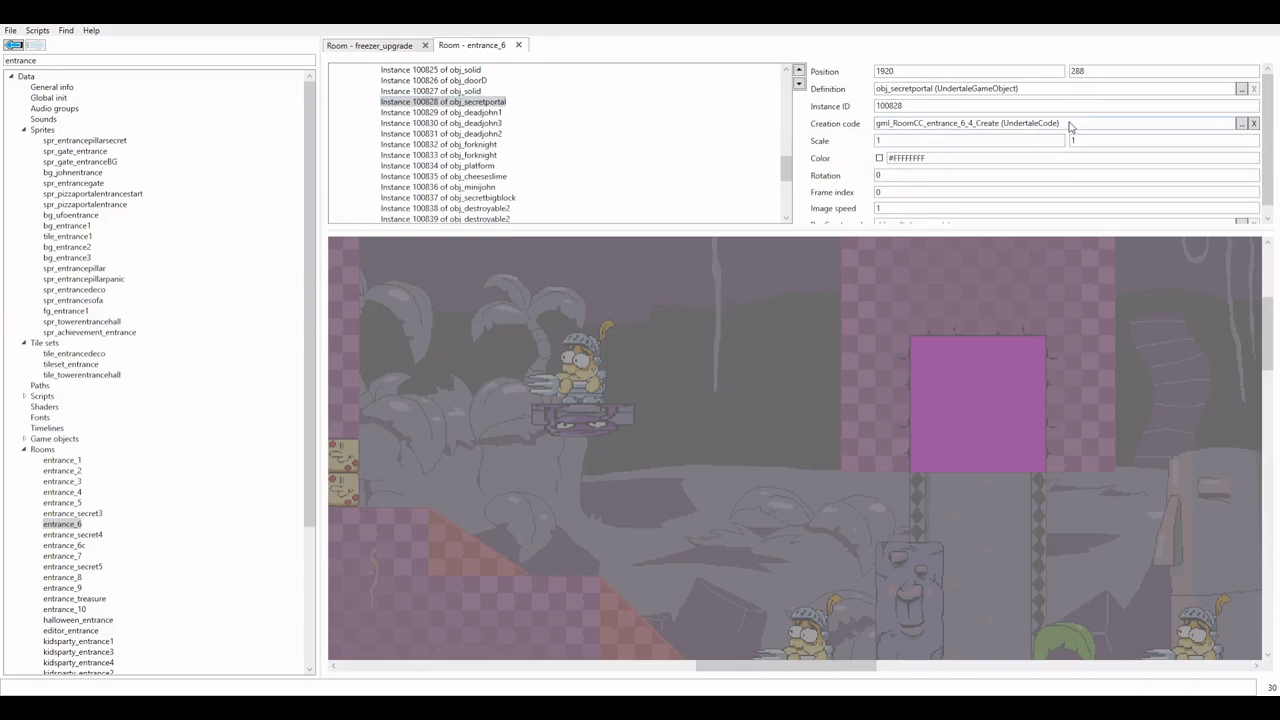
double_click(952, 123)
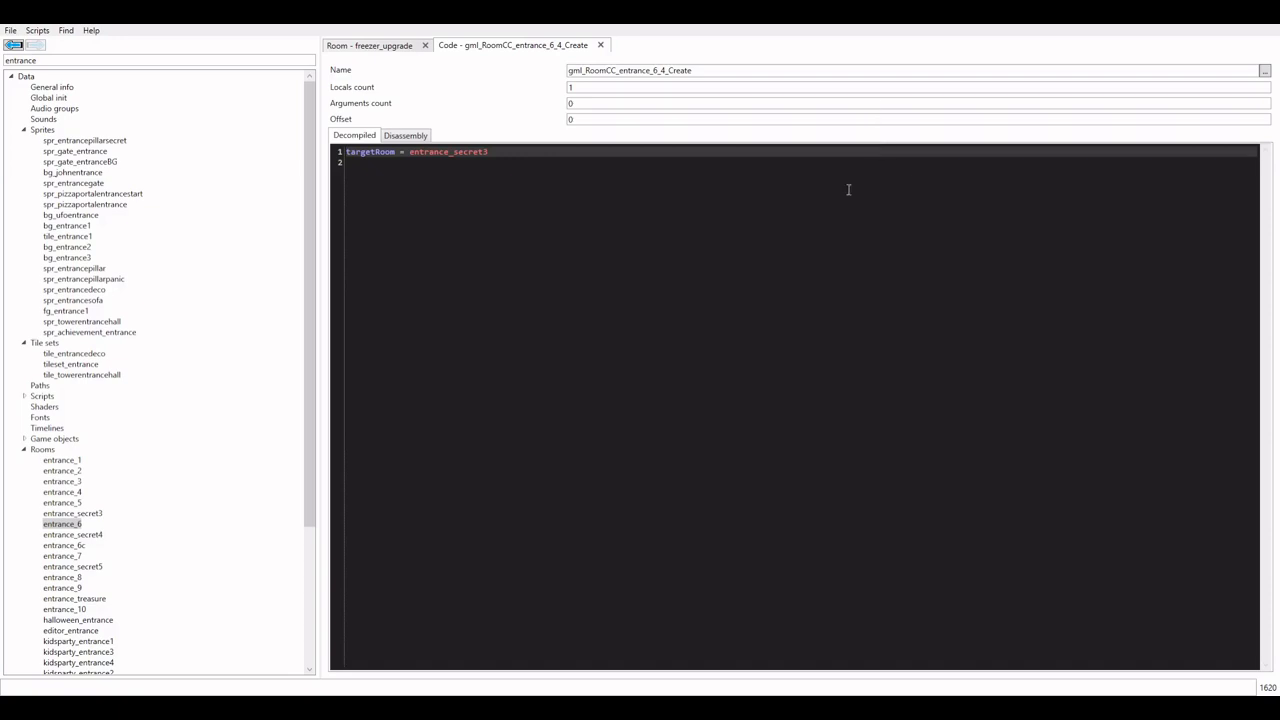
Set targetRoom to SecretCustom in the secret portal's creation code
scroll(140, 340, down, 6)
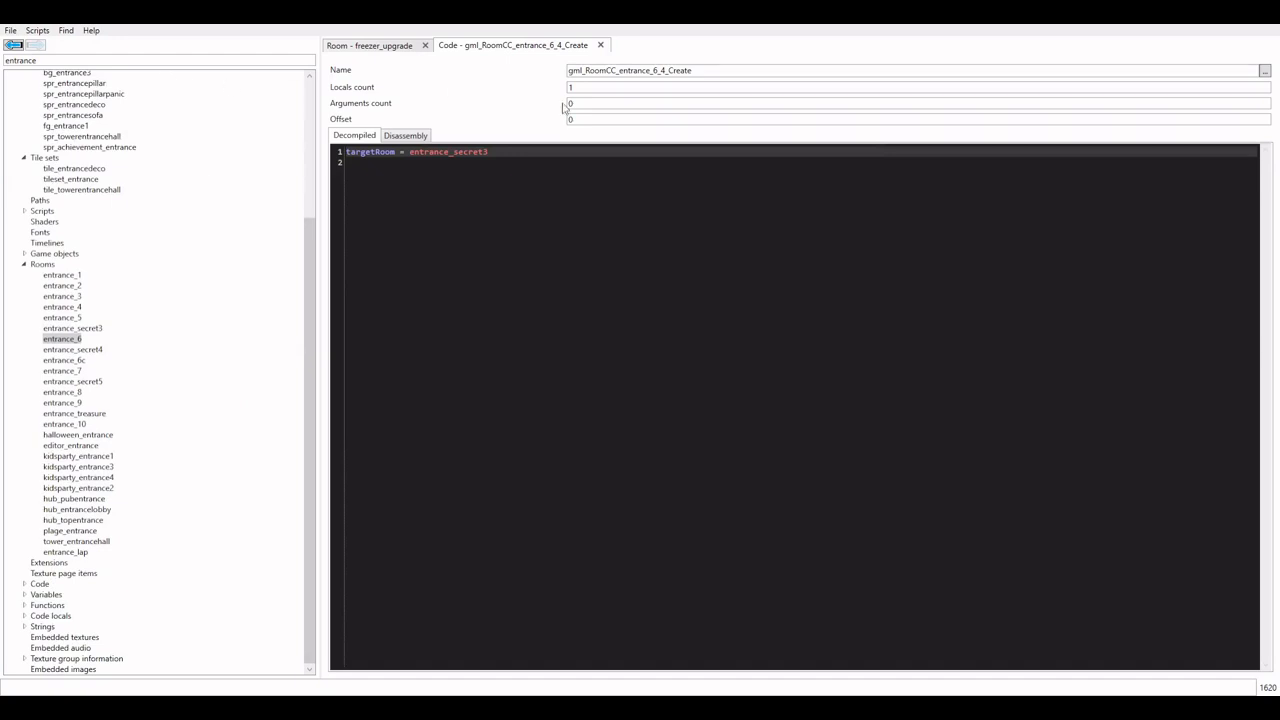
drag(529, 148, 410, 152)
text(Se)
click(612, 206)
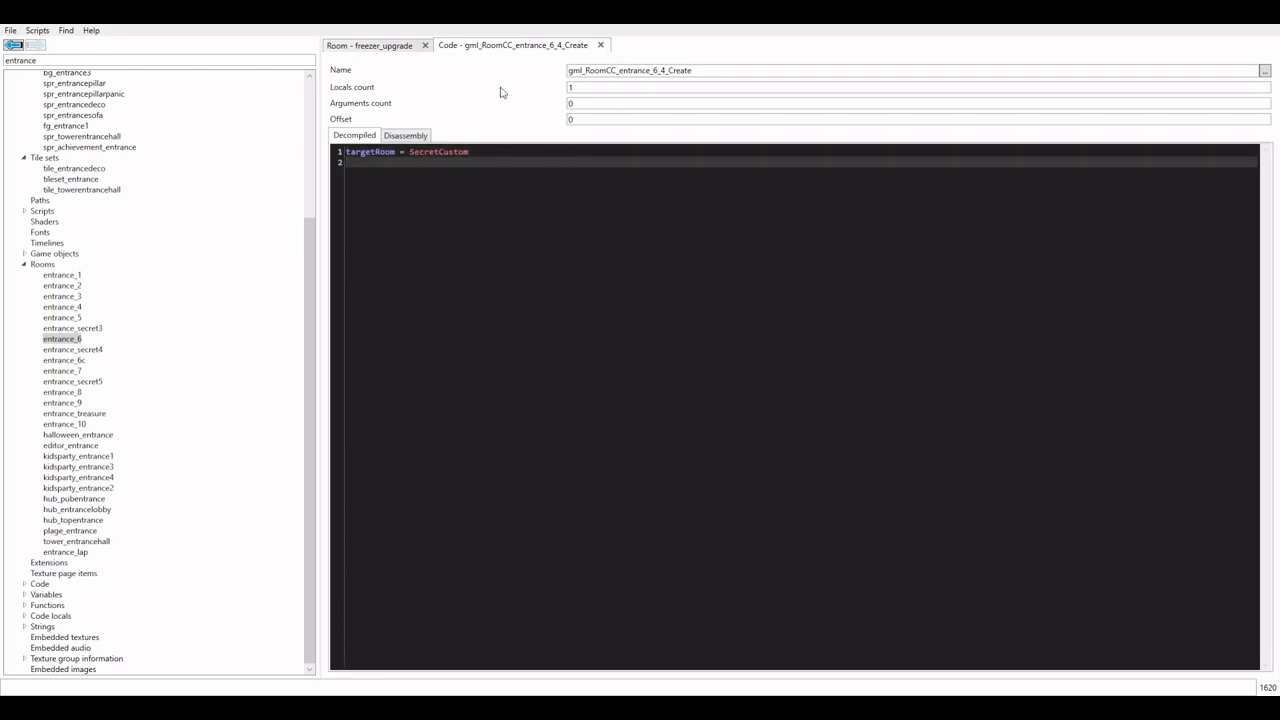
click(474, 151)
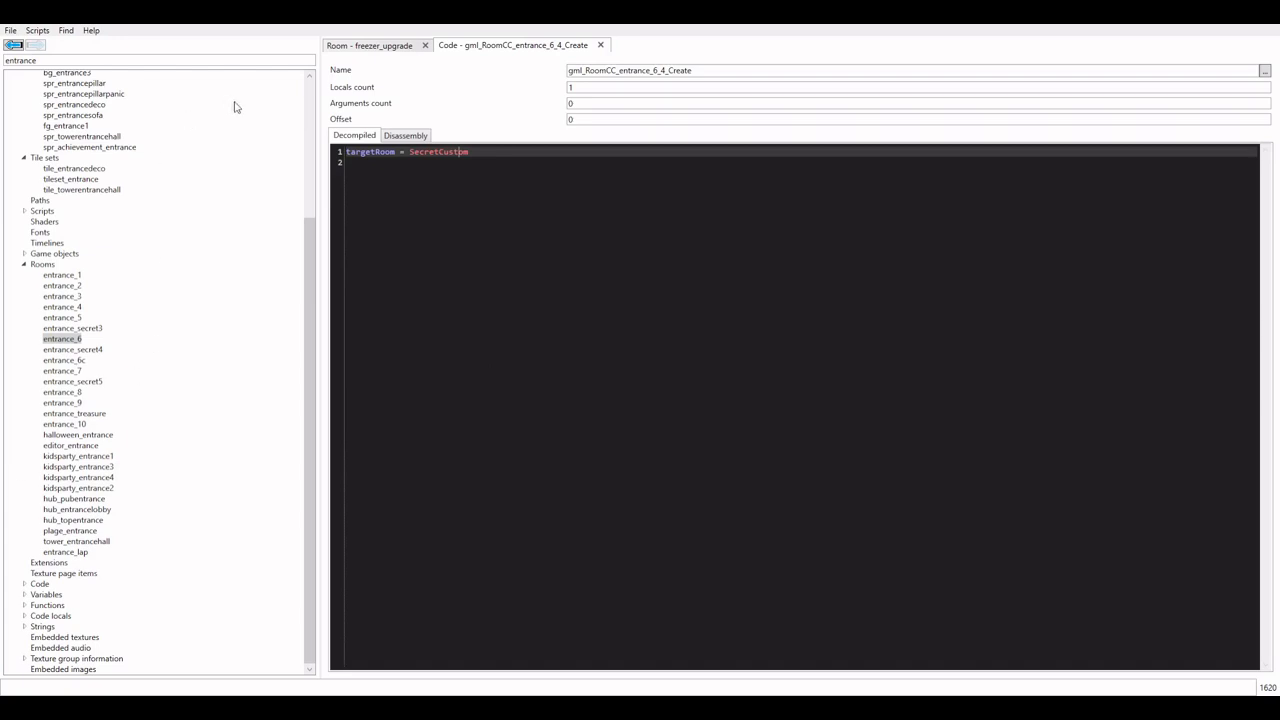
Return to entrance_6, examine the whole room layout and open the creation code of the obj_hallway at its left end
click(365, 47)
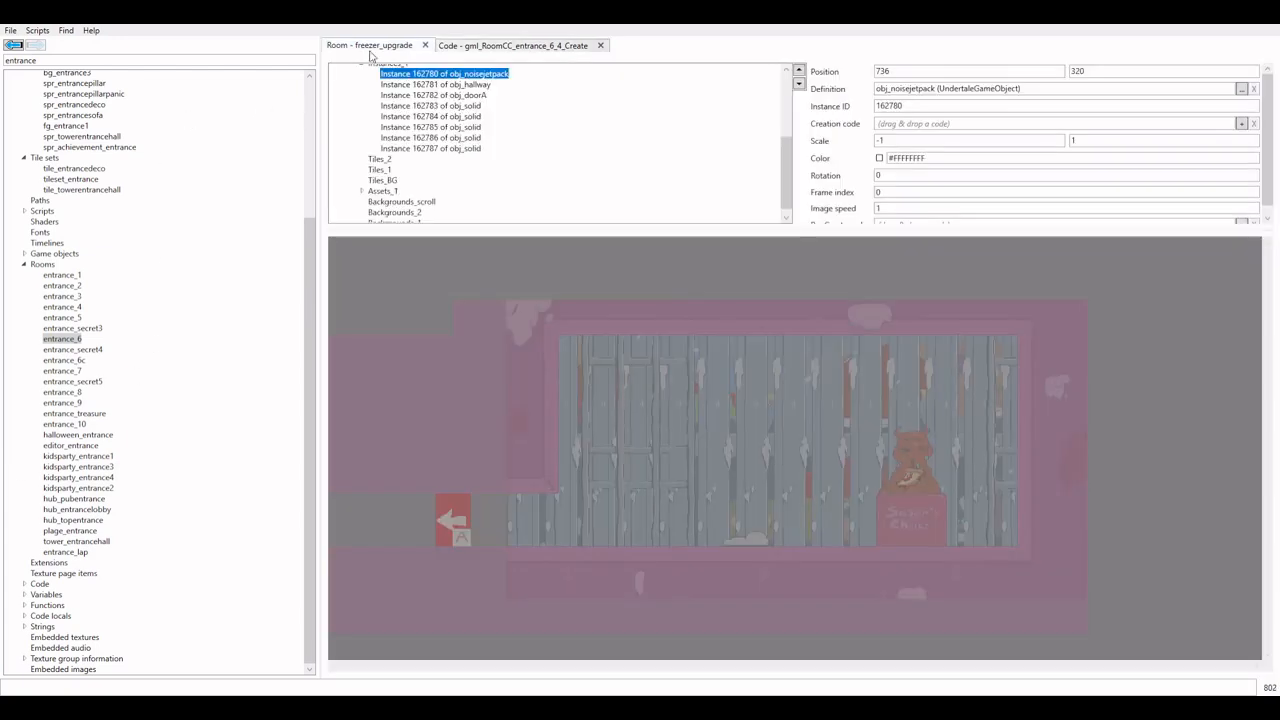
click(512, 47)
key(alt+Left)
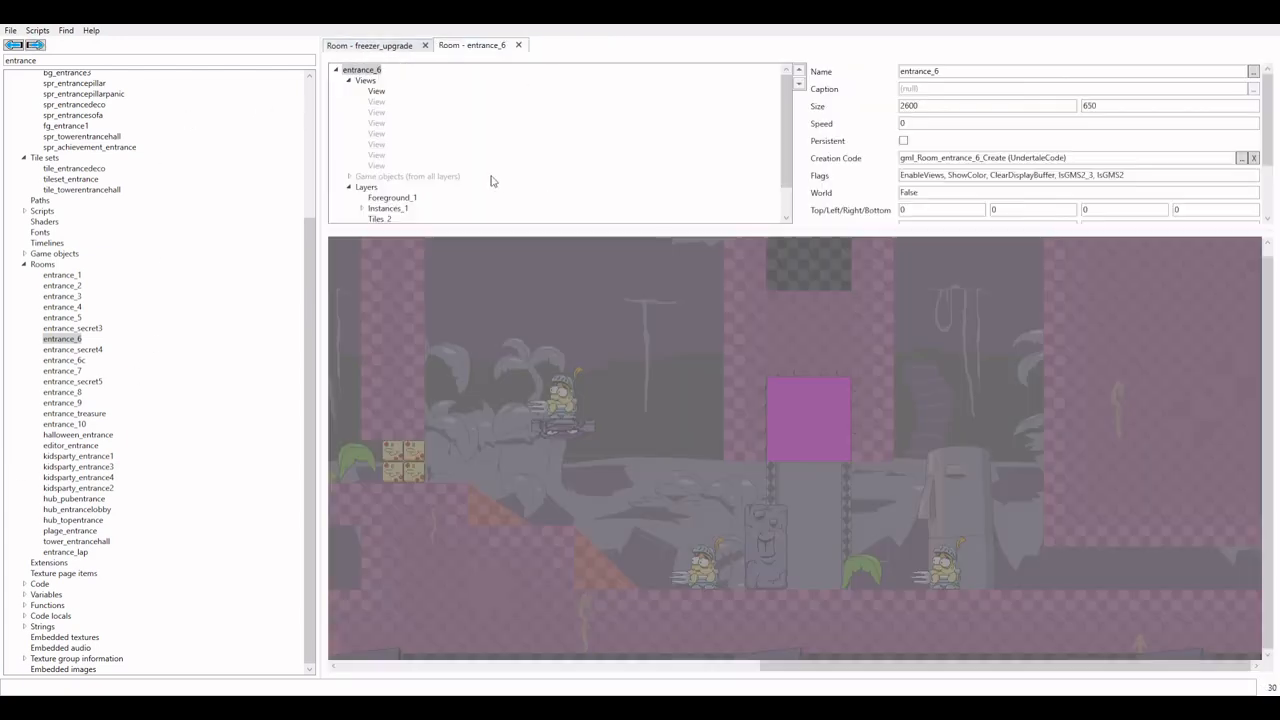
scroll(610, 413, down, 7)
scroll(639, 437, down, 3)
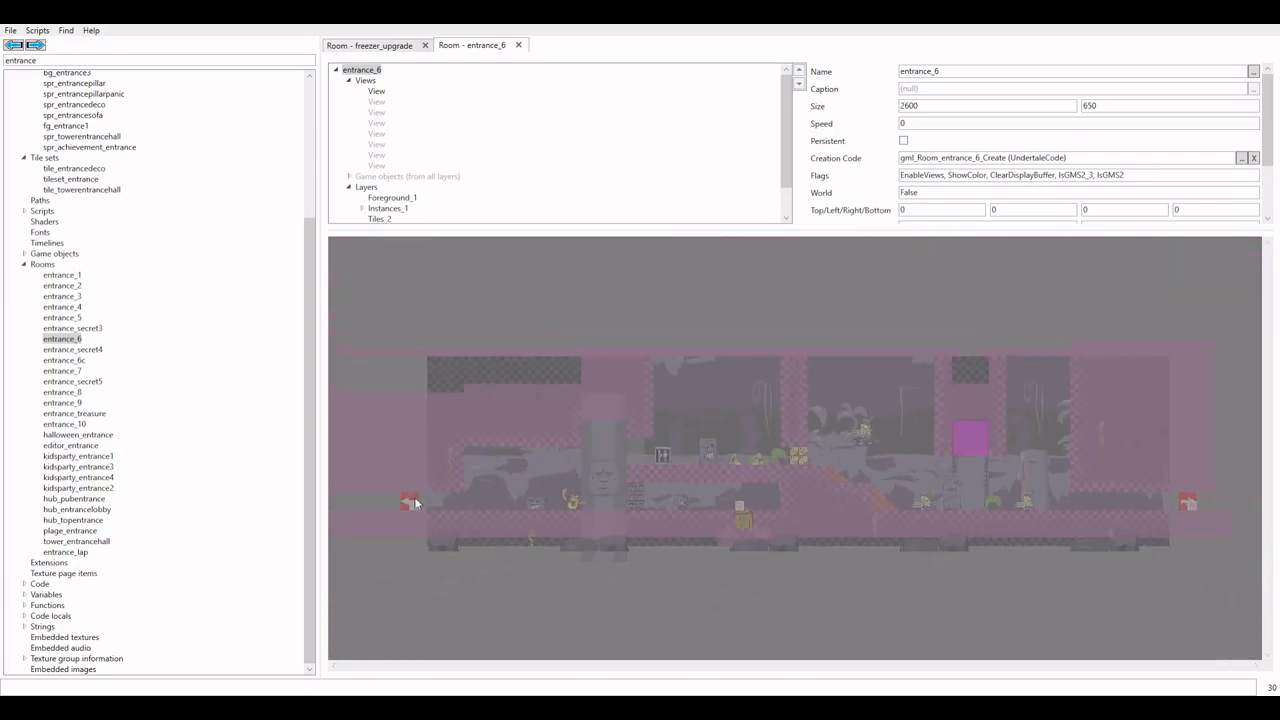
scroll(396, 512, up, 4)
scroll(362, 512, down, 4)
scroll(382, 508, up, 1)
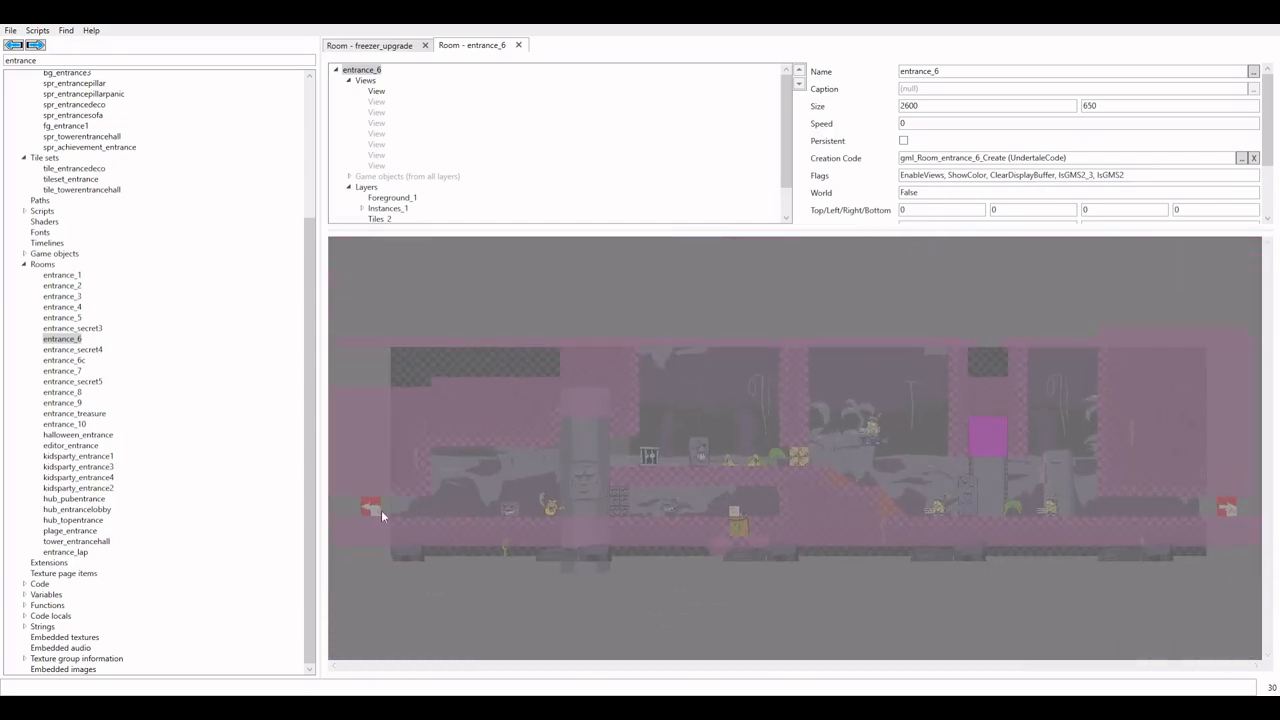
scroll(381, 510, down, 2)
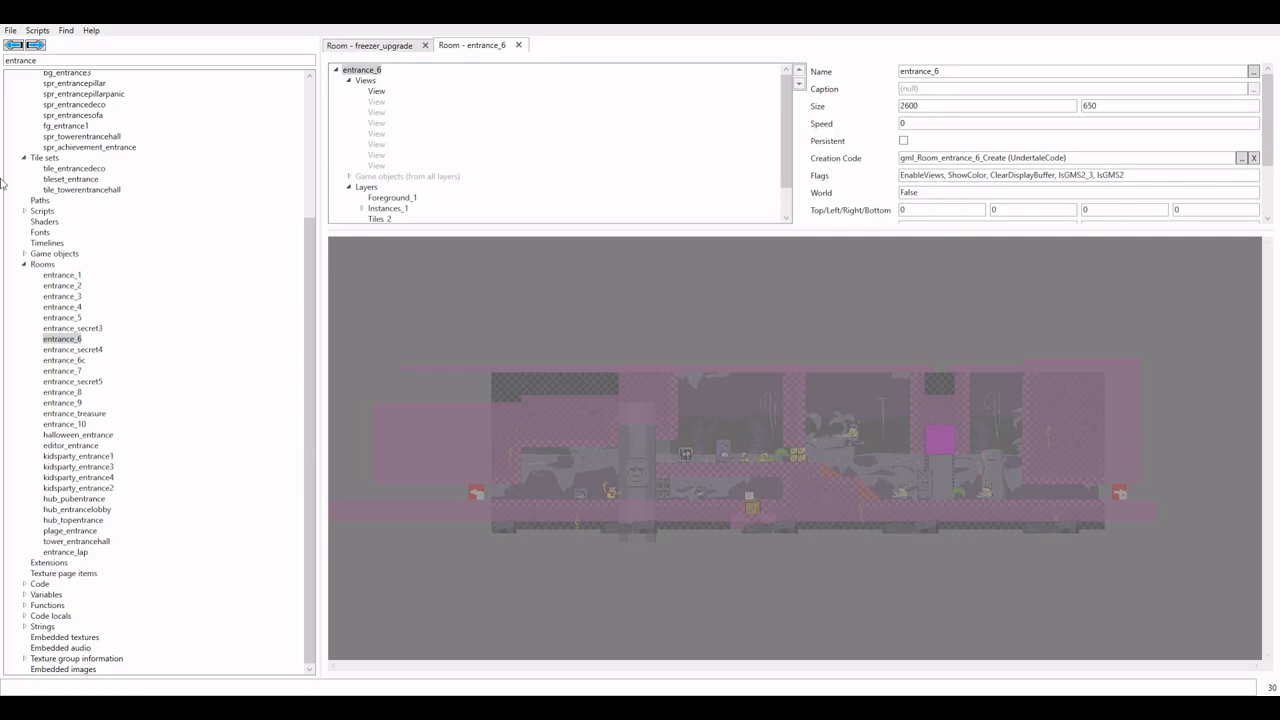
click(472, 492)
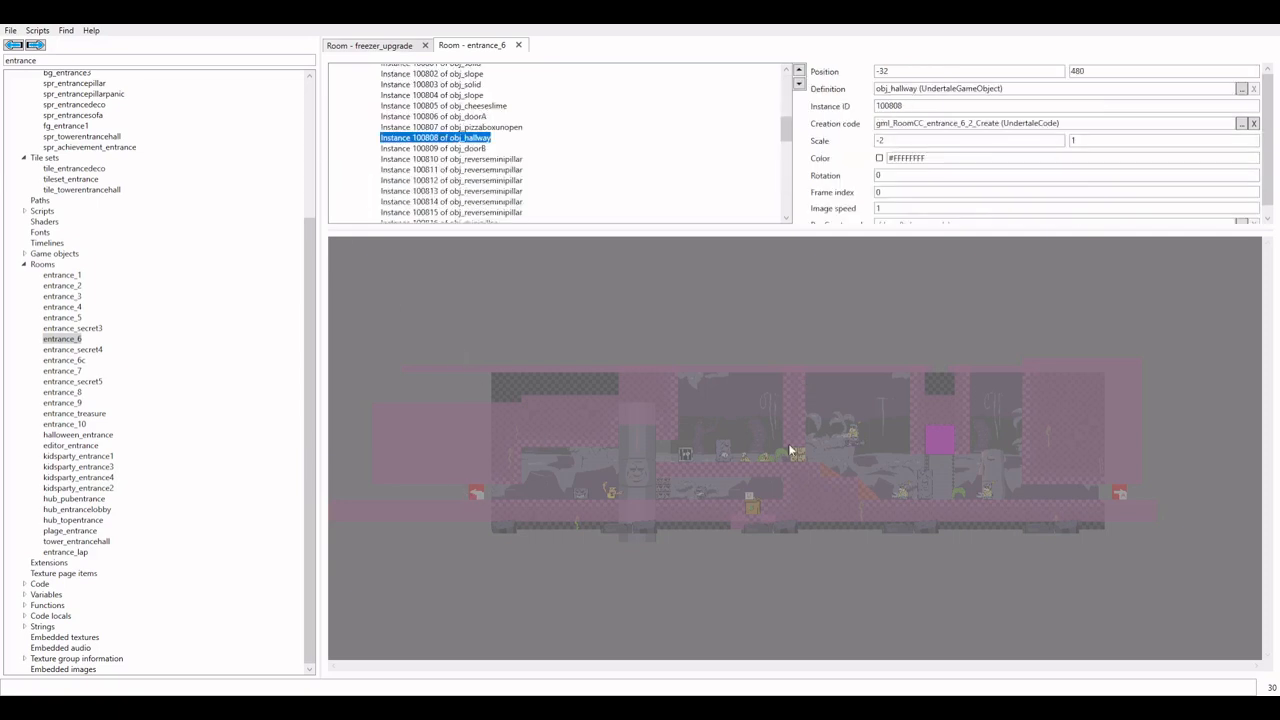
double_click(1046, 130)
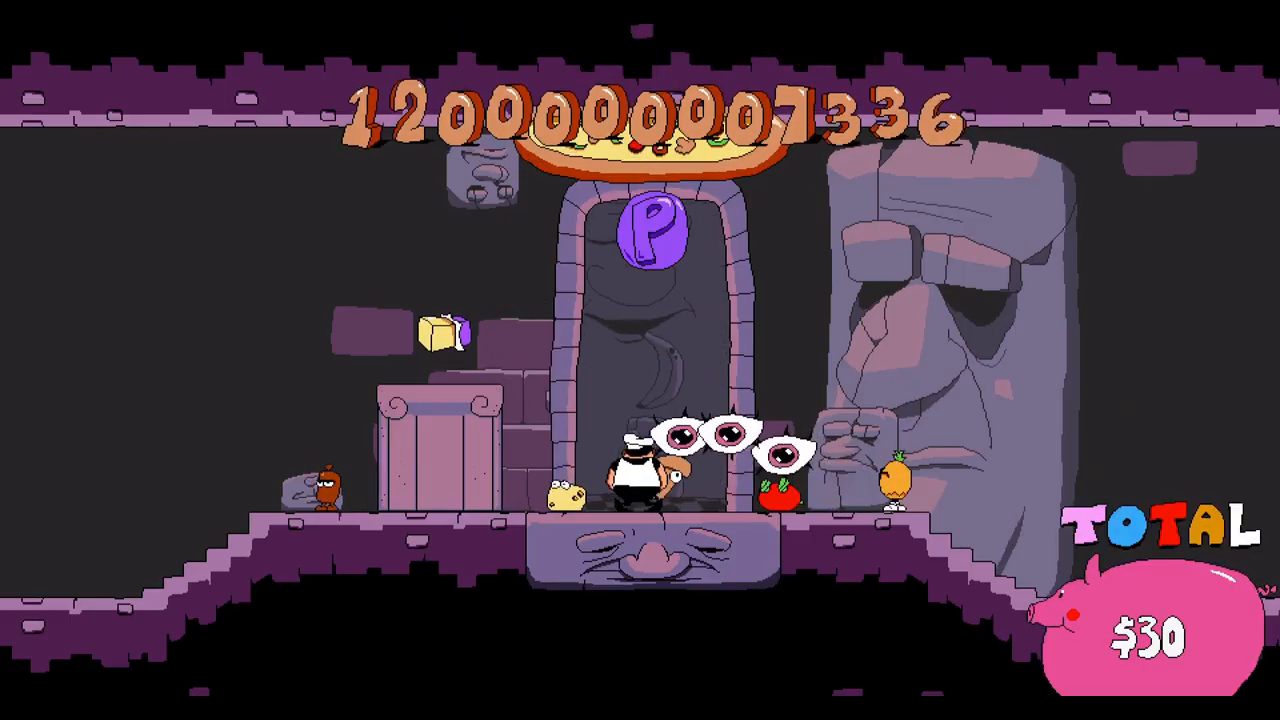
key(Right)
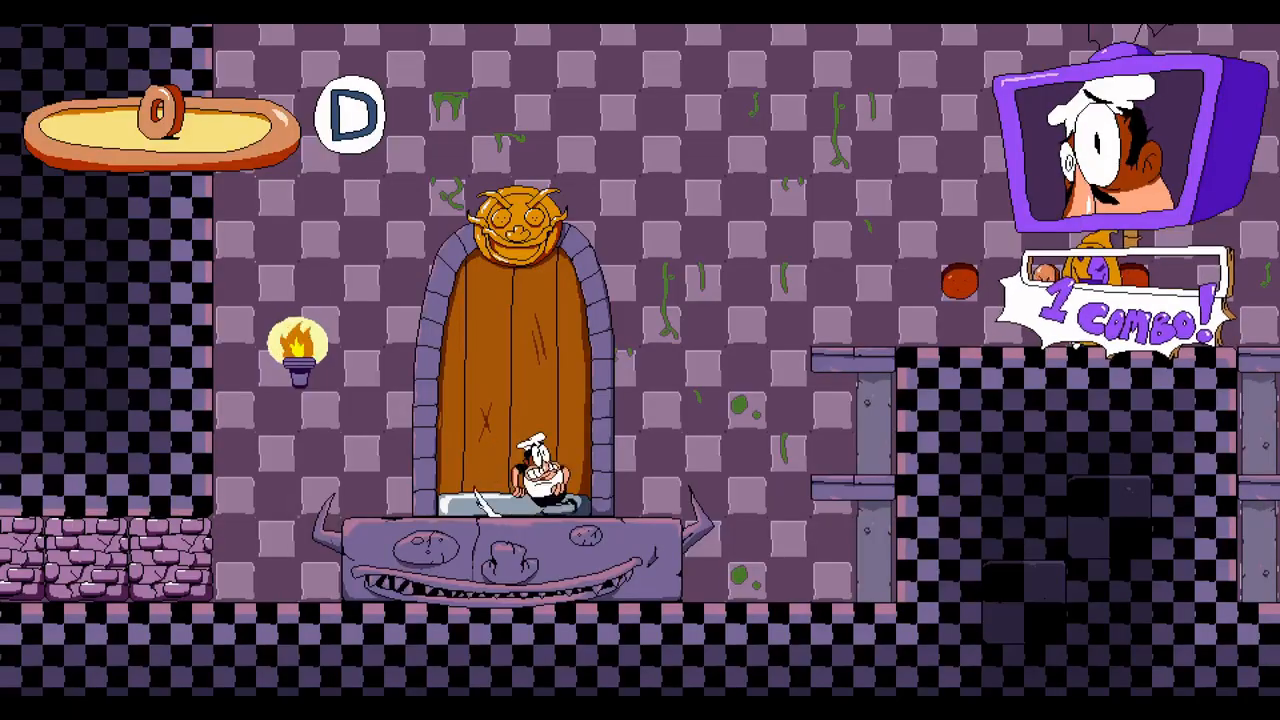
key(z)
key(x)
key(x)
key(Left)
key(x)
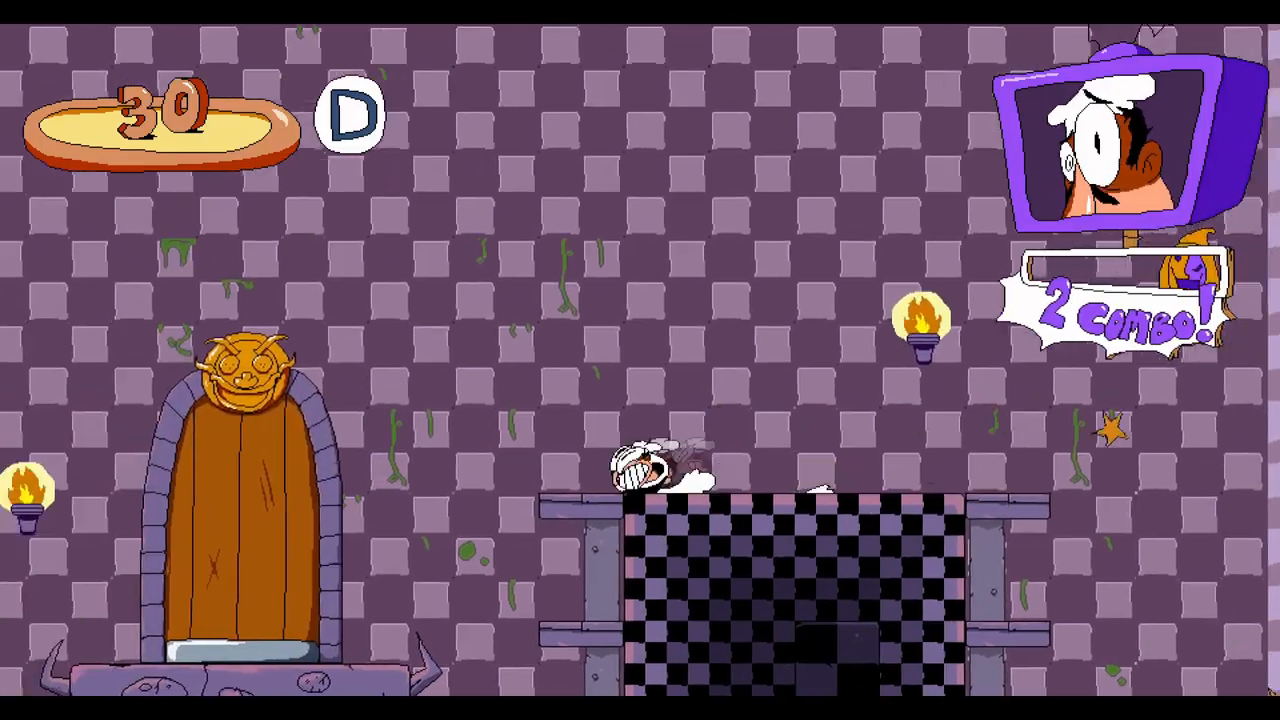
key(z)
key(Down)
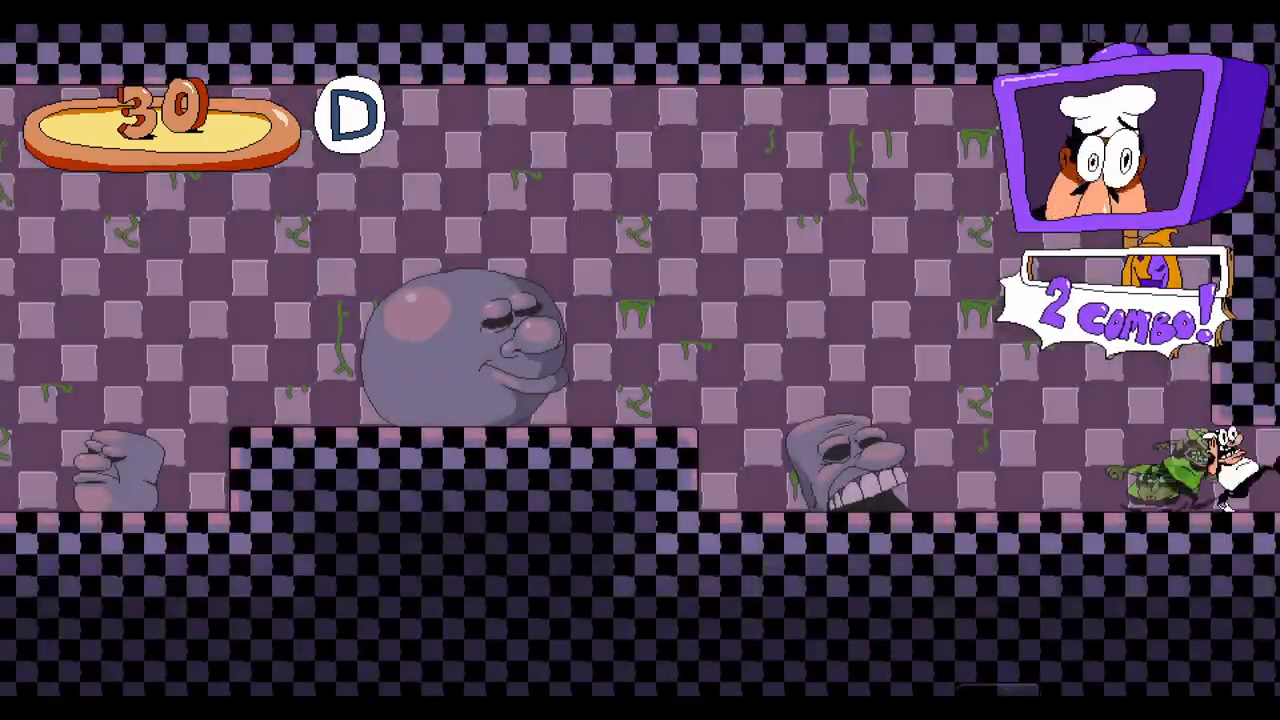
key(Right)
key(shift)
key(z)
key(Down)
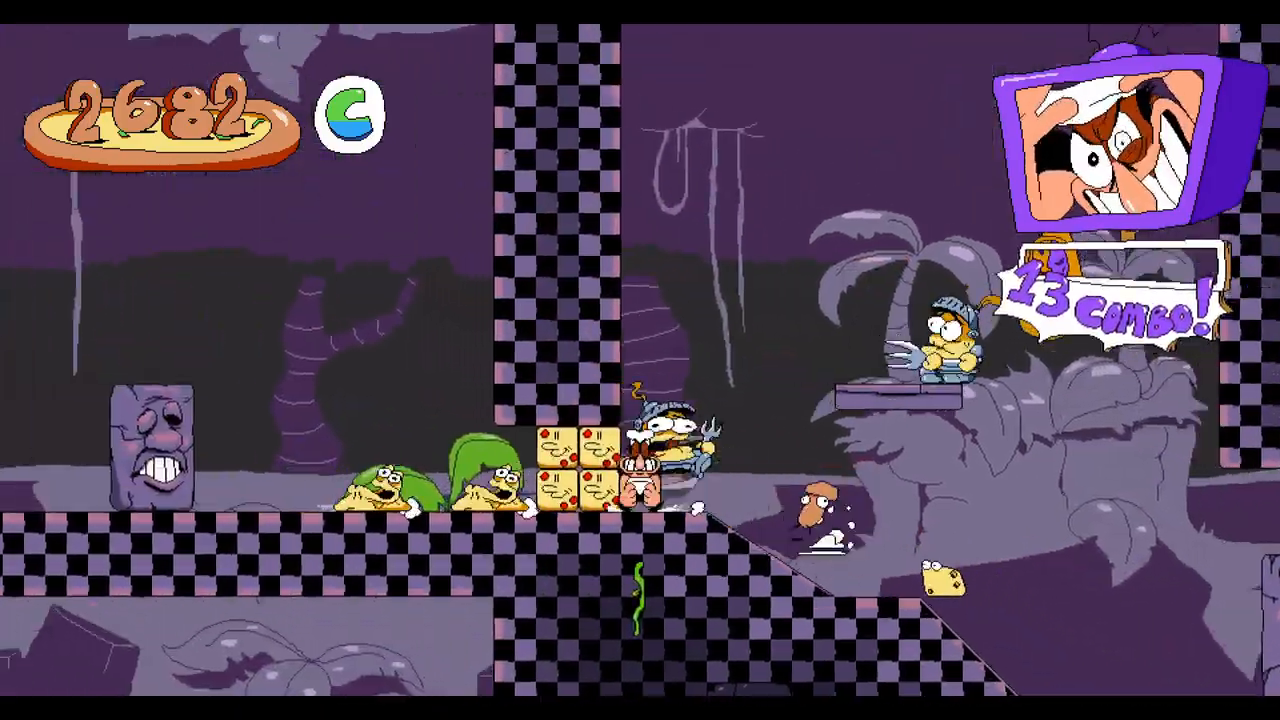
key(Down)
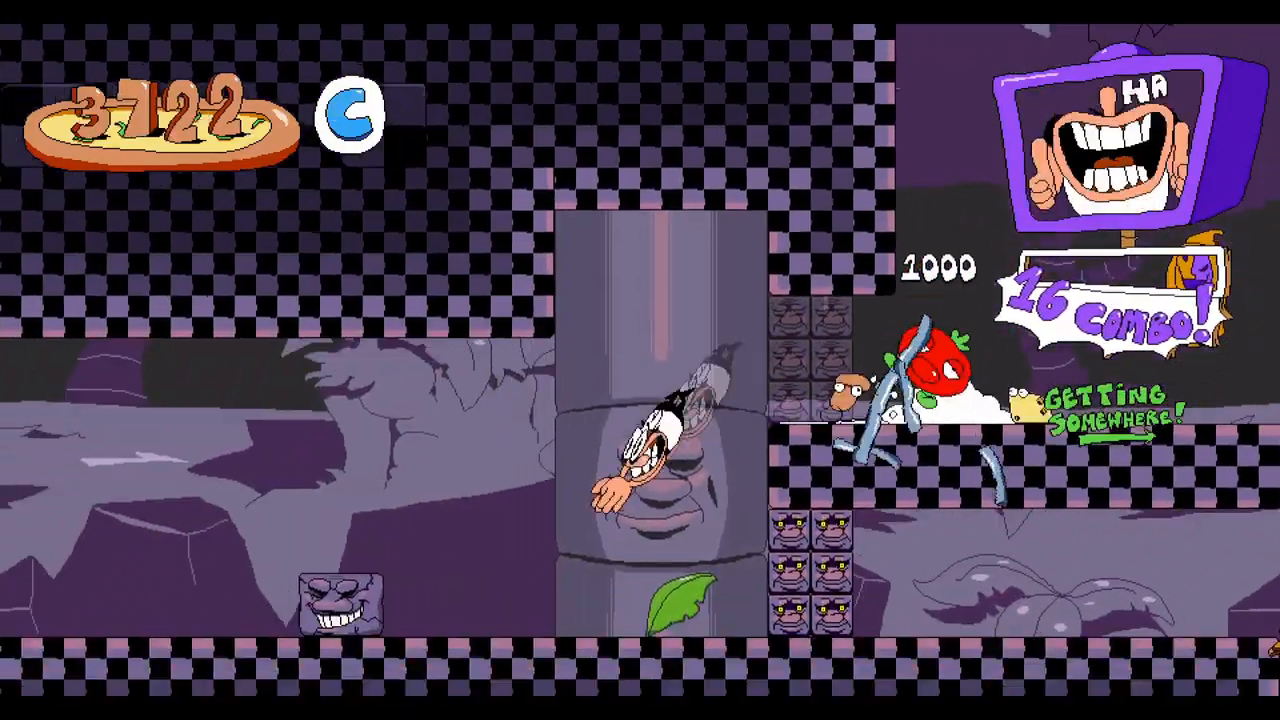
key(z)
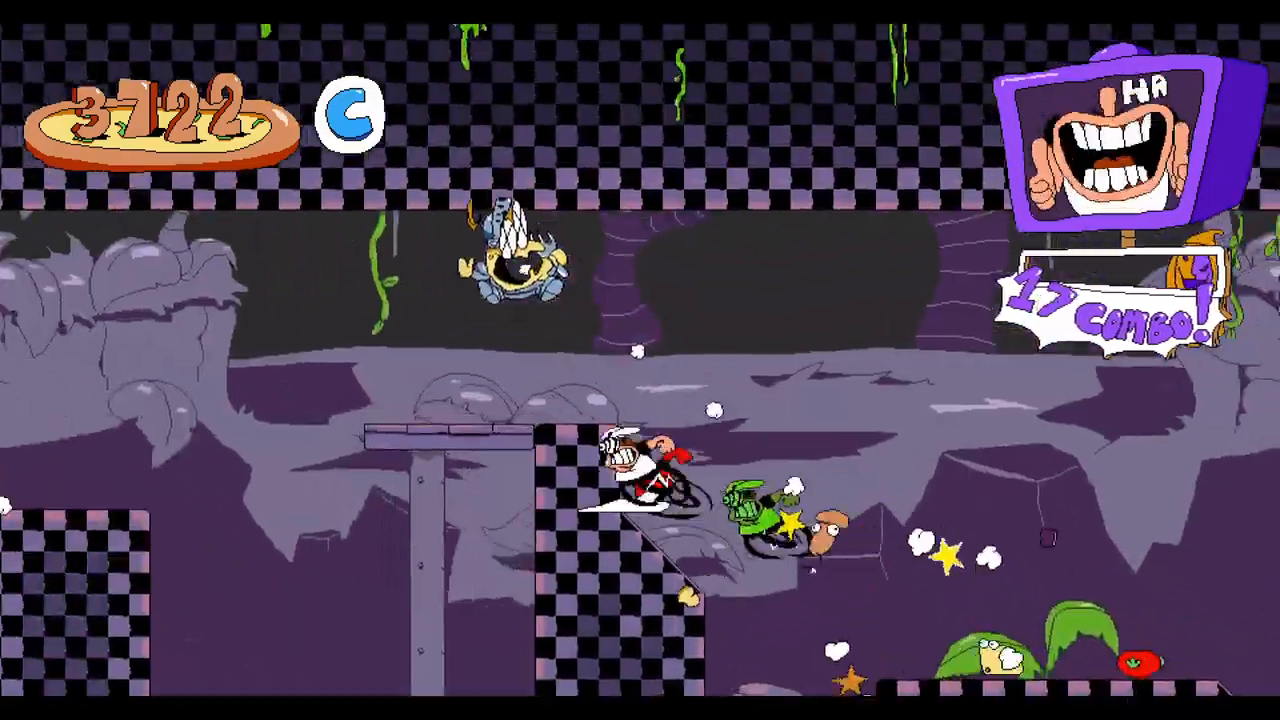
key(Down)
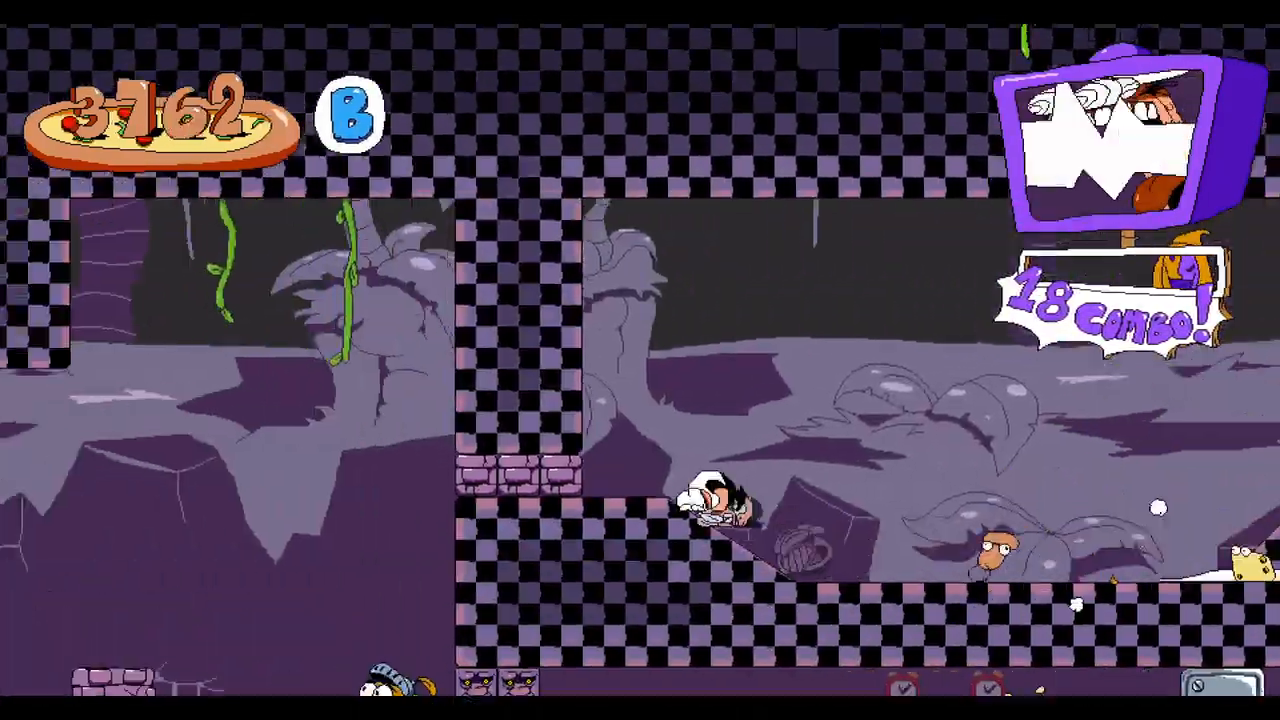
key(Up)
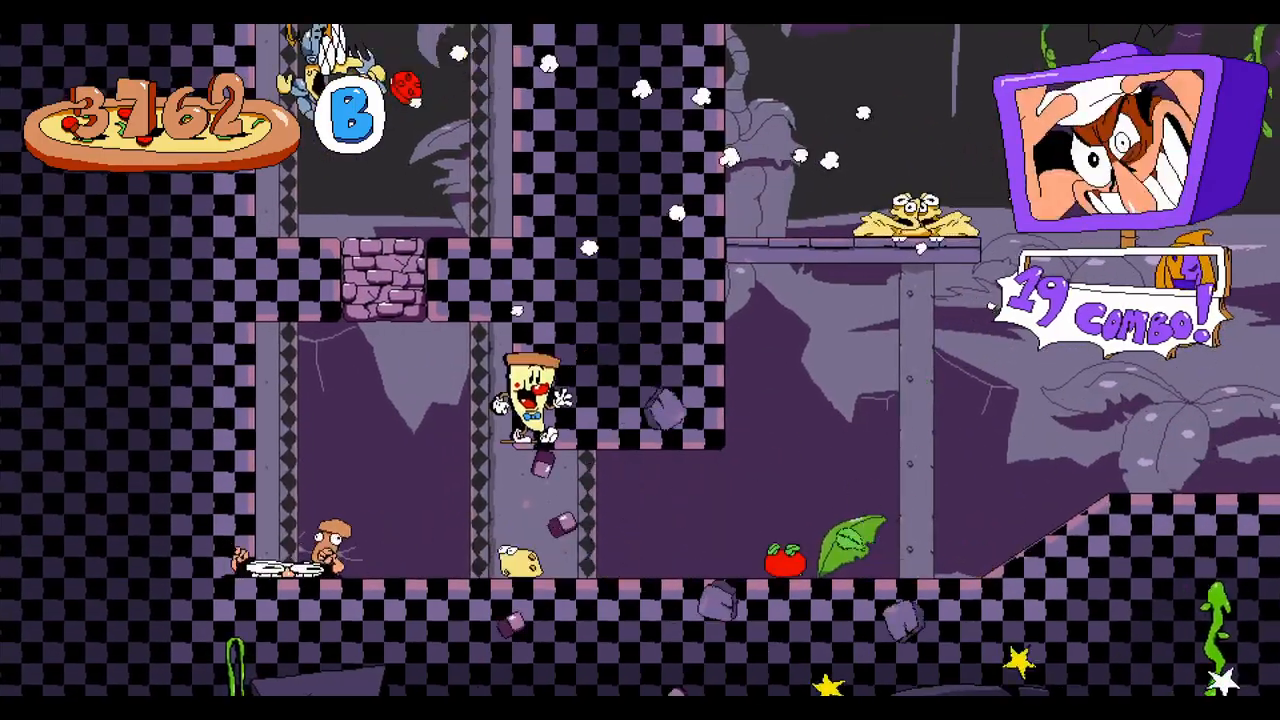
key(Right)
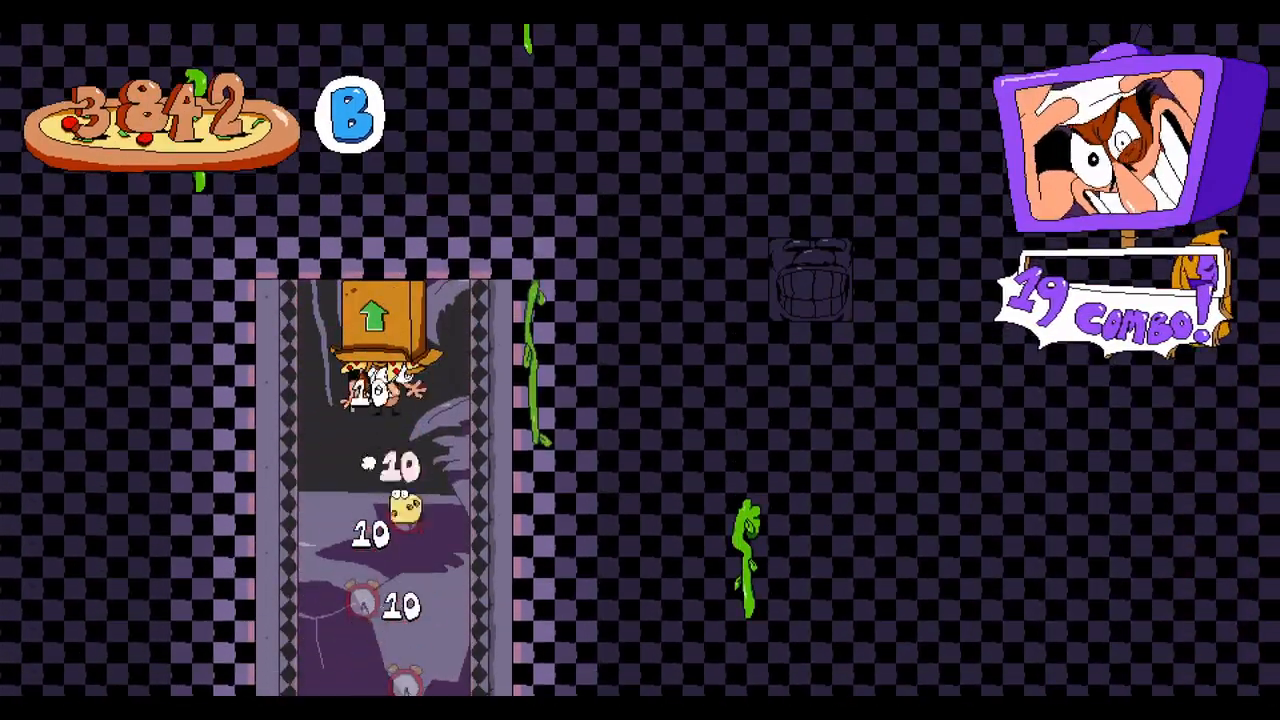
key(Right)
key(z)
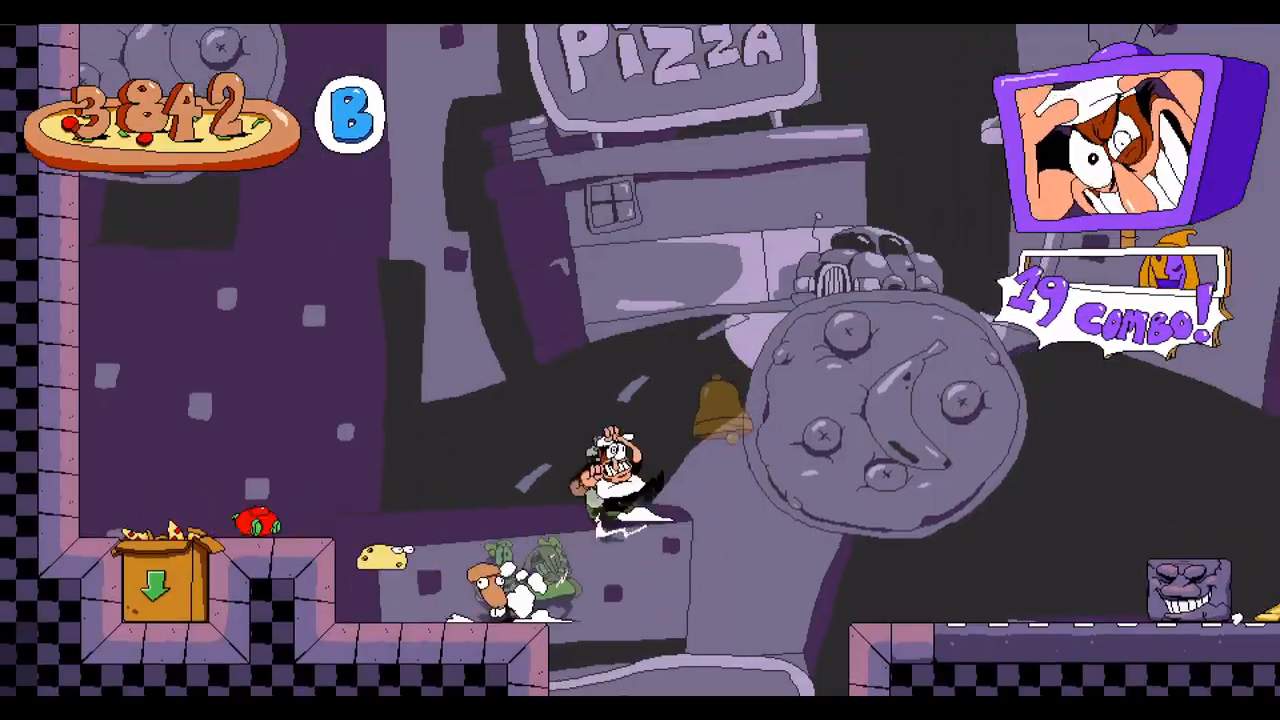
key(x)
key(x)
key(x)
key(Down)
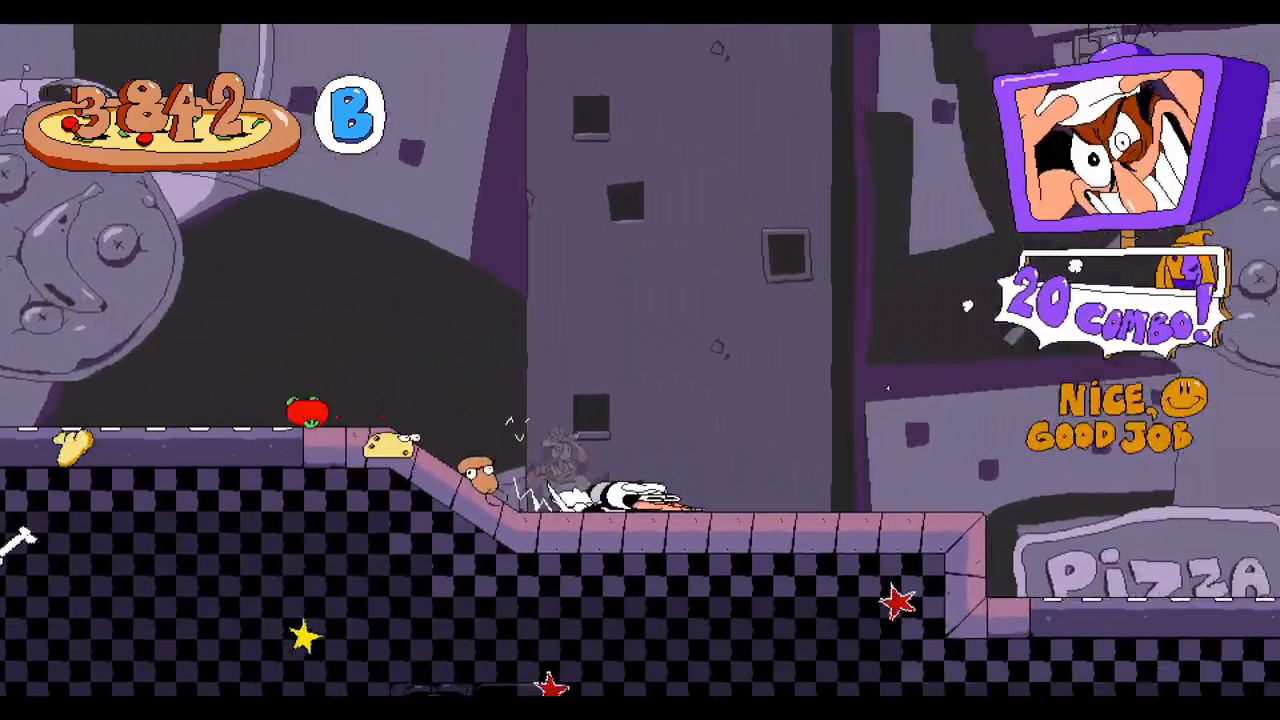
key(z)
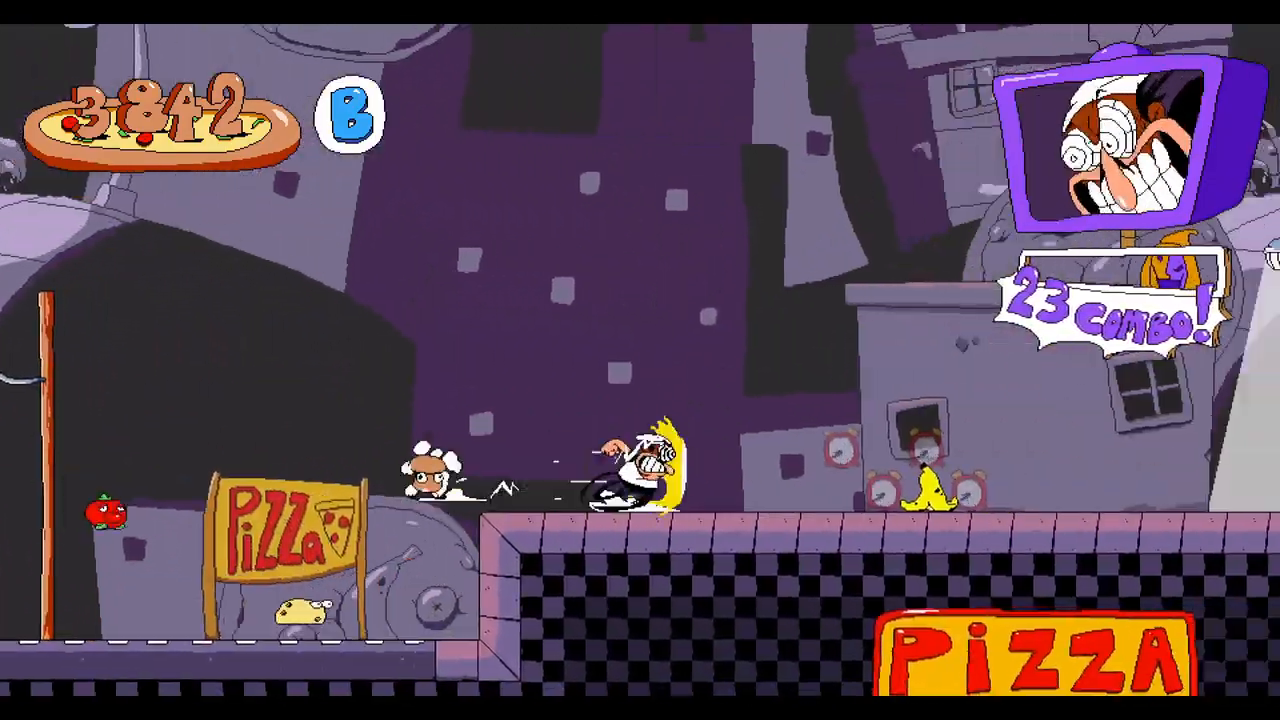
key(z)
key(z)
key(Left)
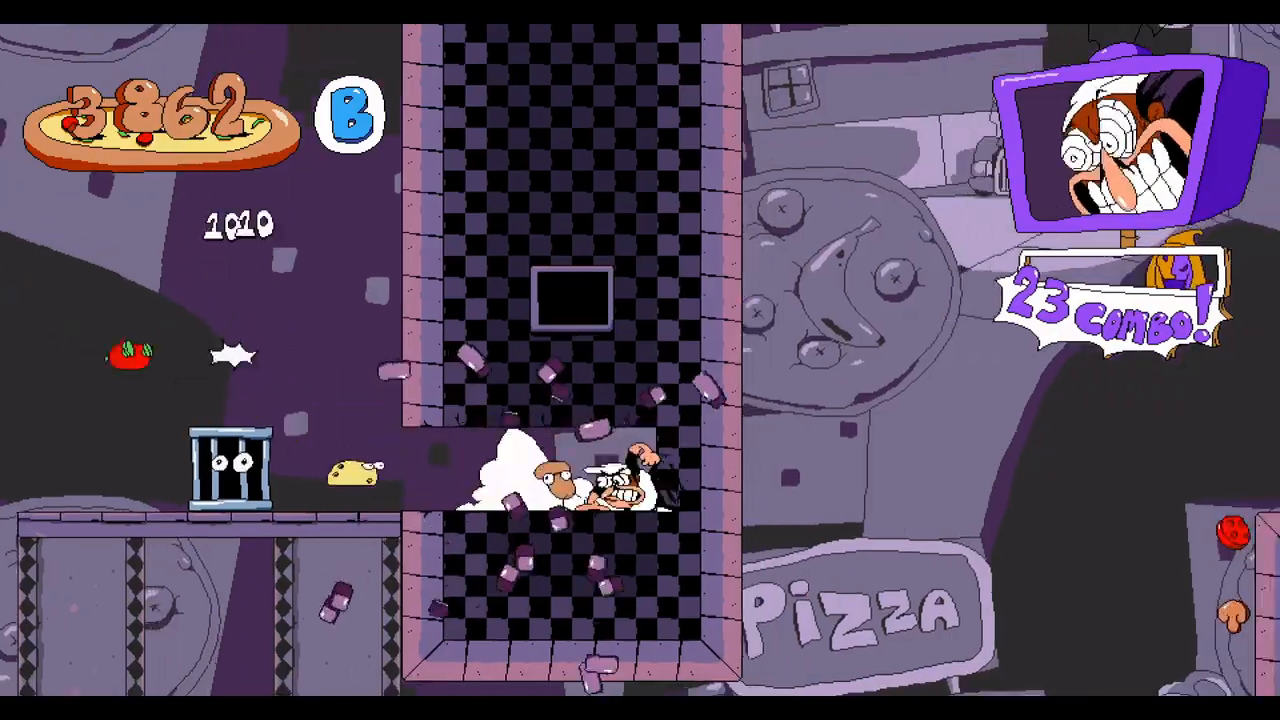
key(Right)
key(Left)
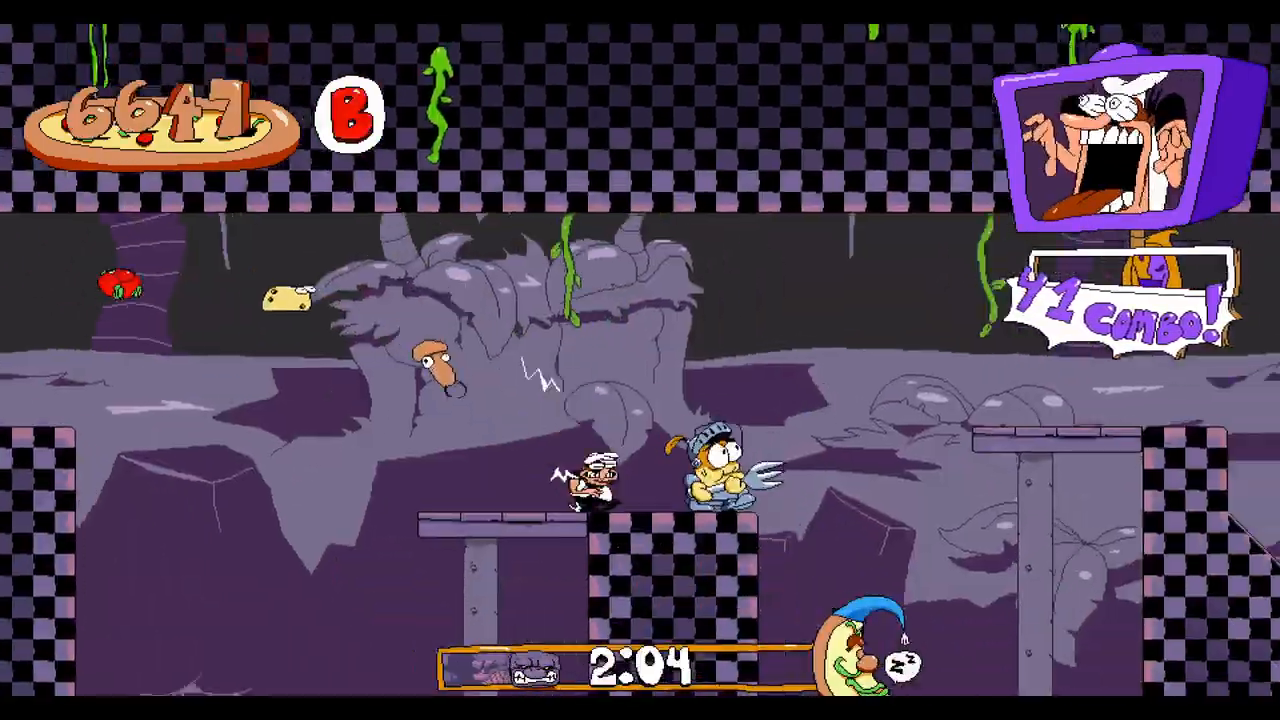
key(z)
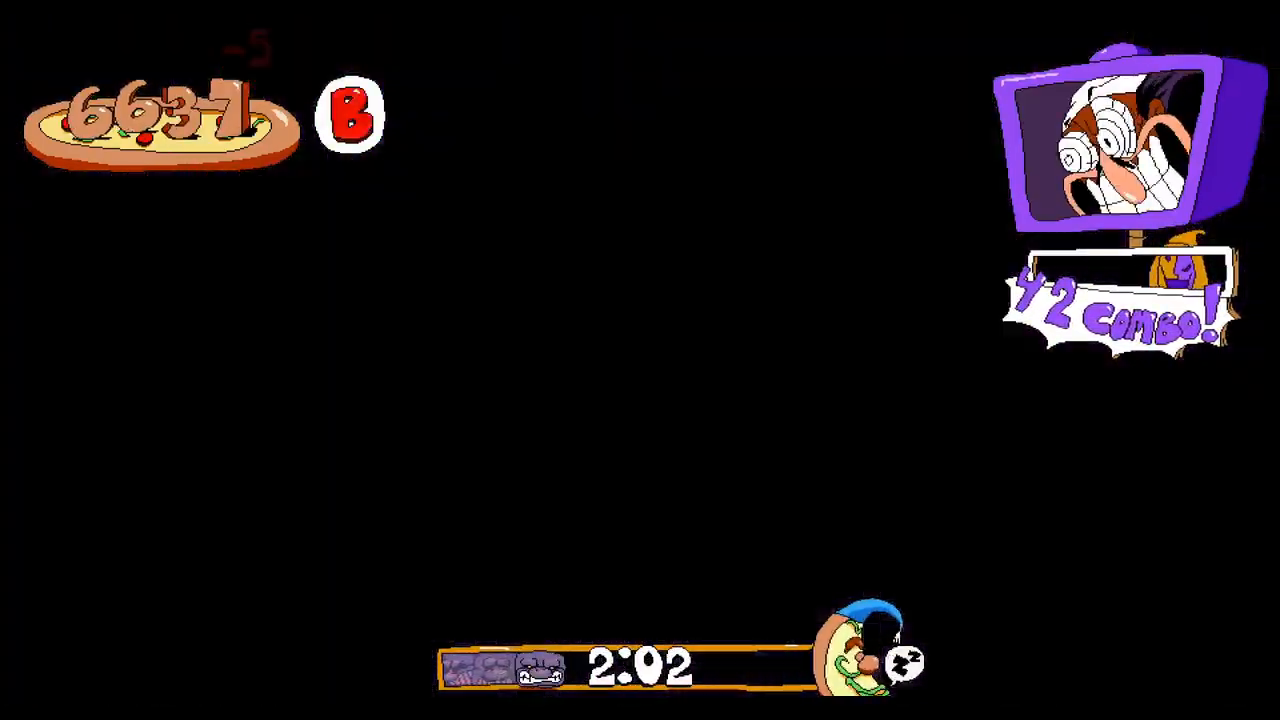
key(Escape)
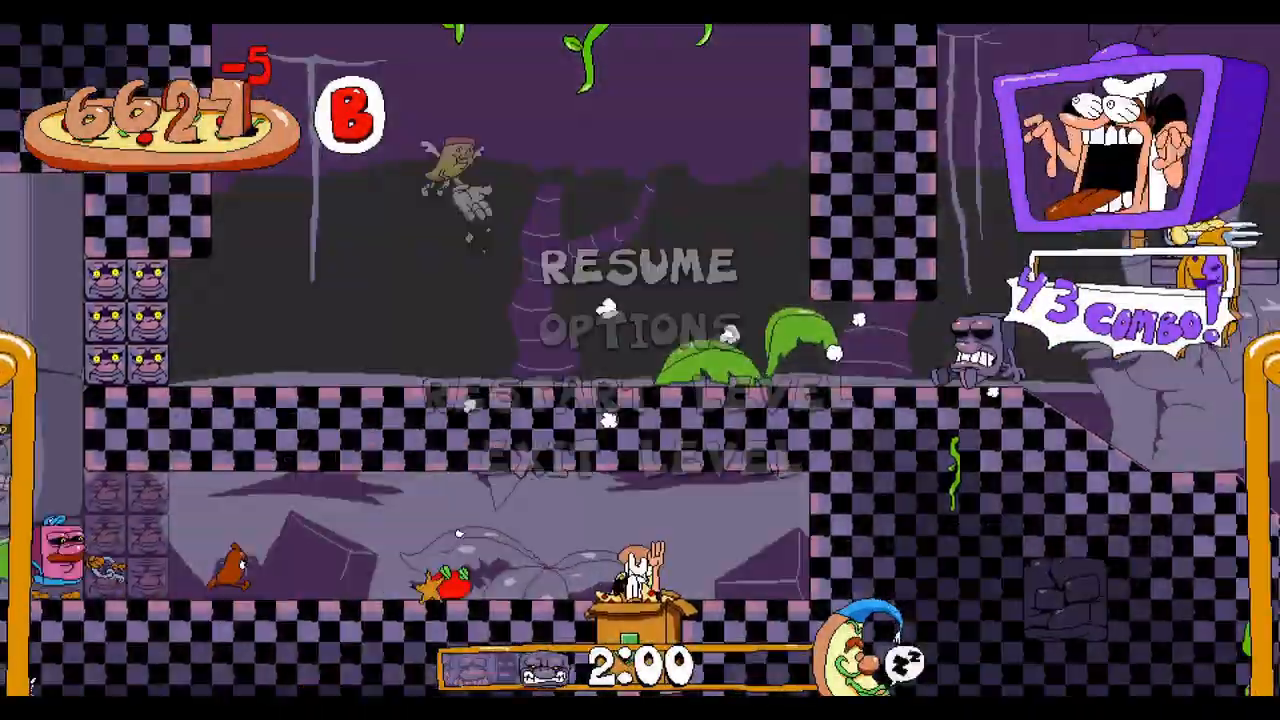
key(Left)
key(x)
key(z)
key(Down)
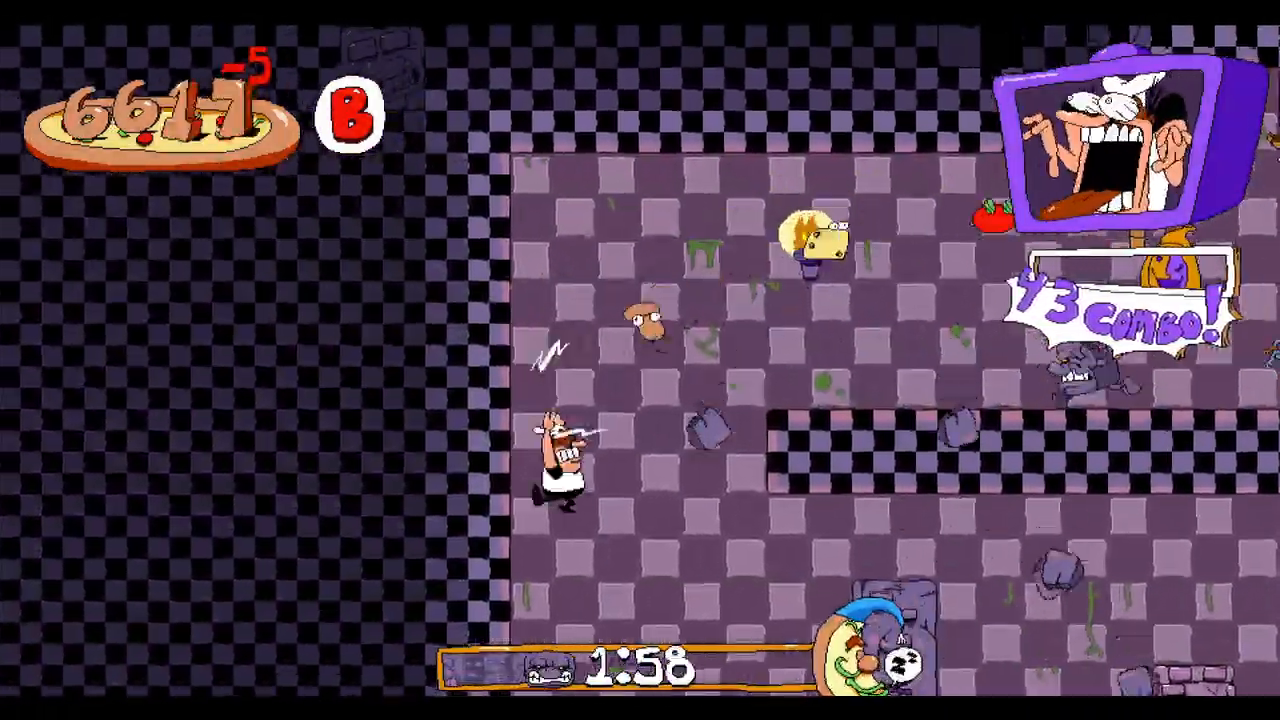
key(Right)
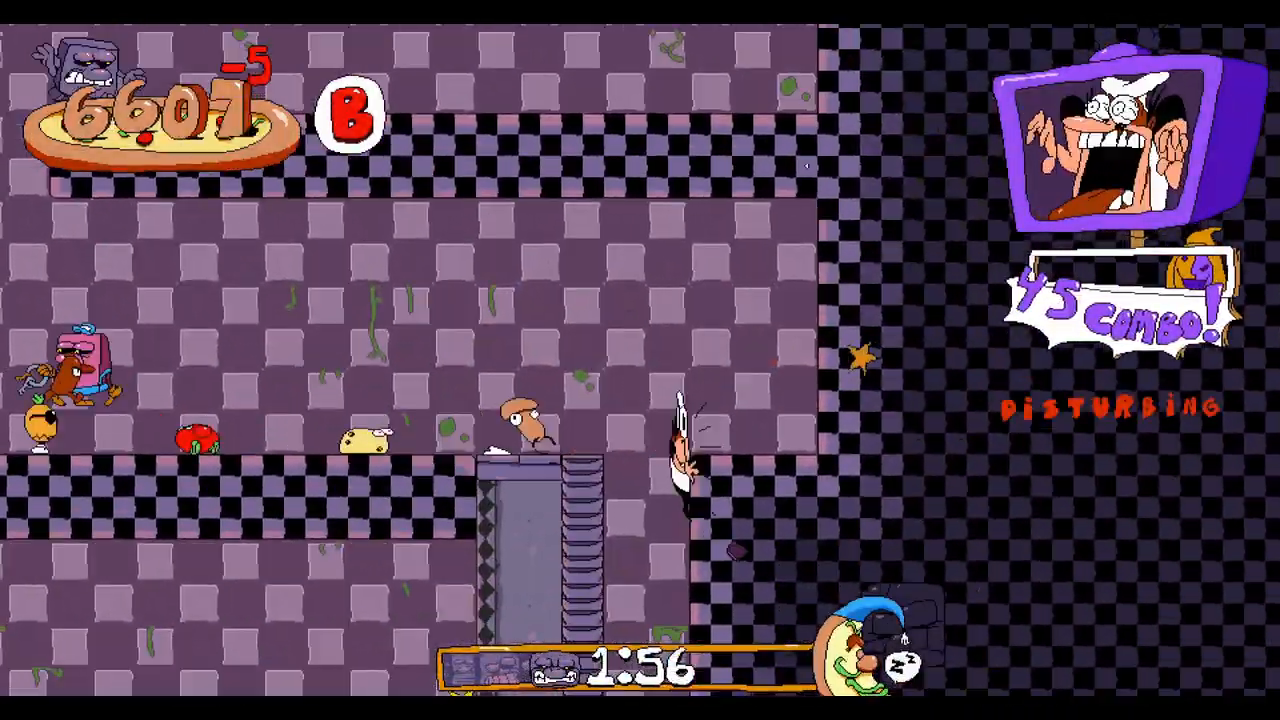
key(Left)
key(Down)
key(Right)
key(x)
key(z)
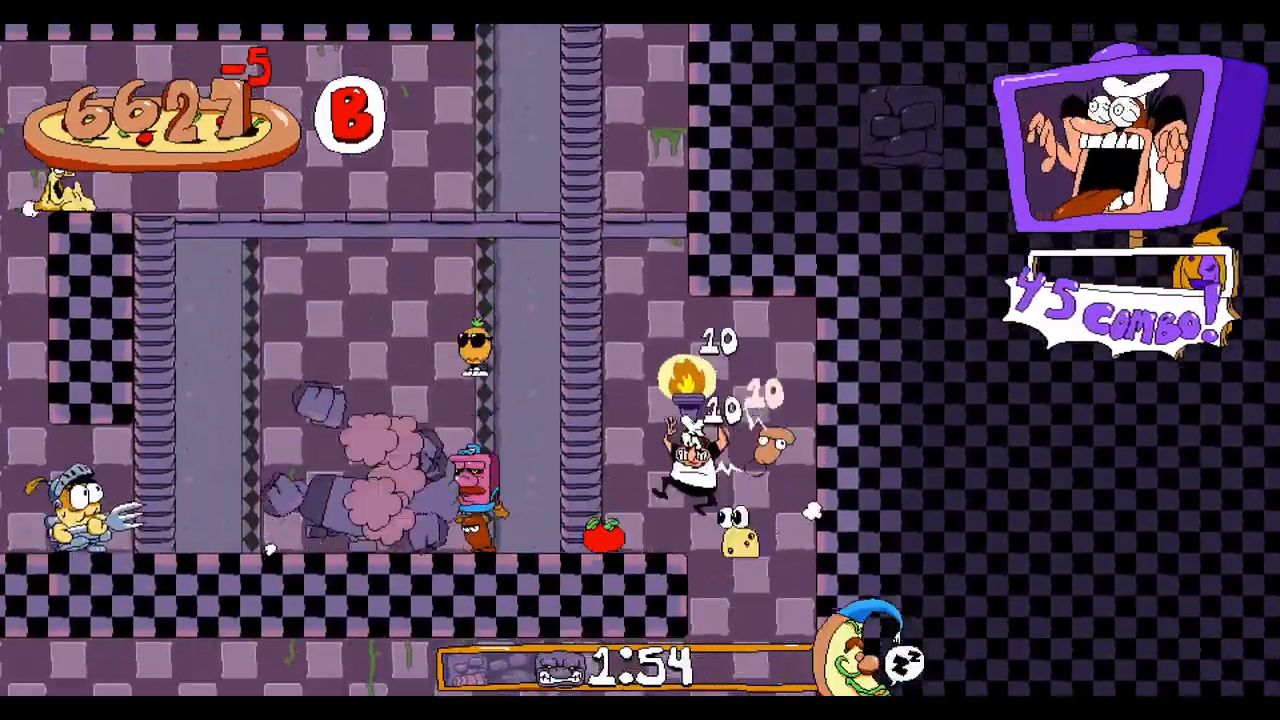
key(Left)
key(x)
key(Right)
key(Down)
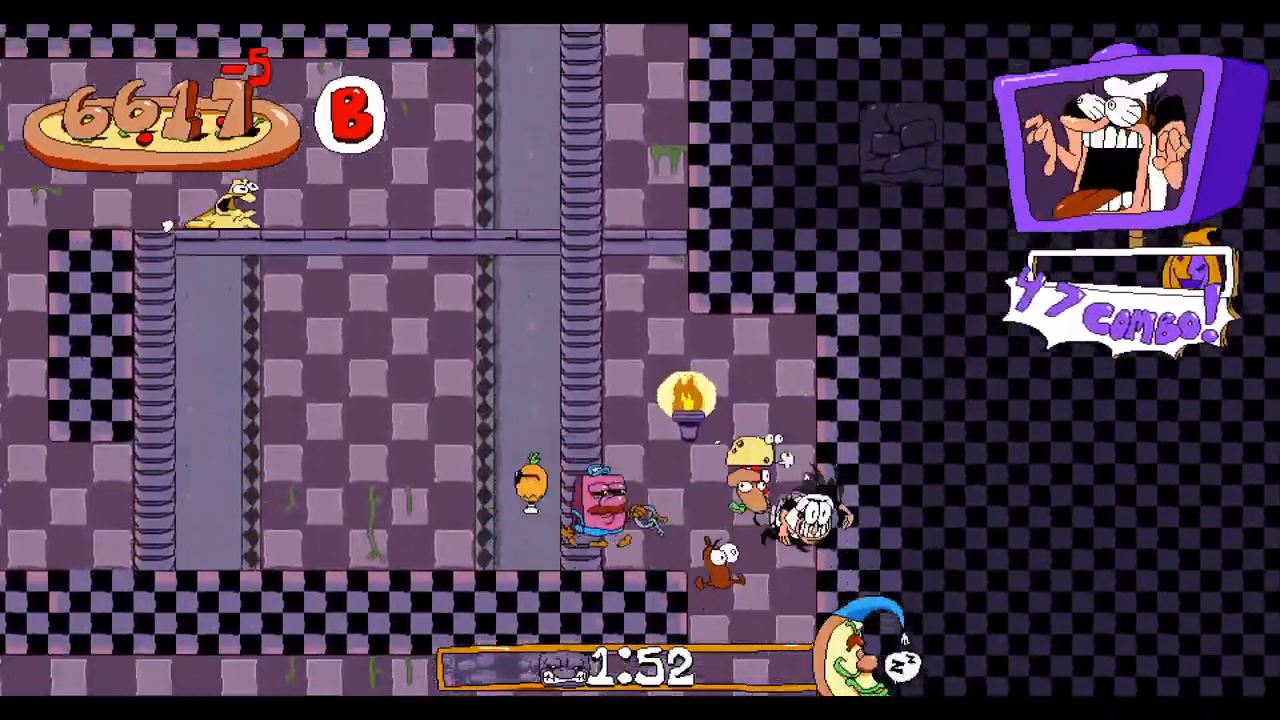